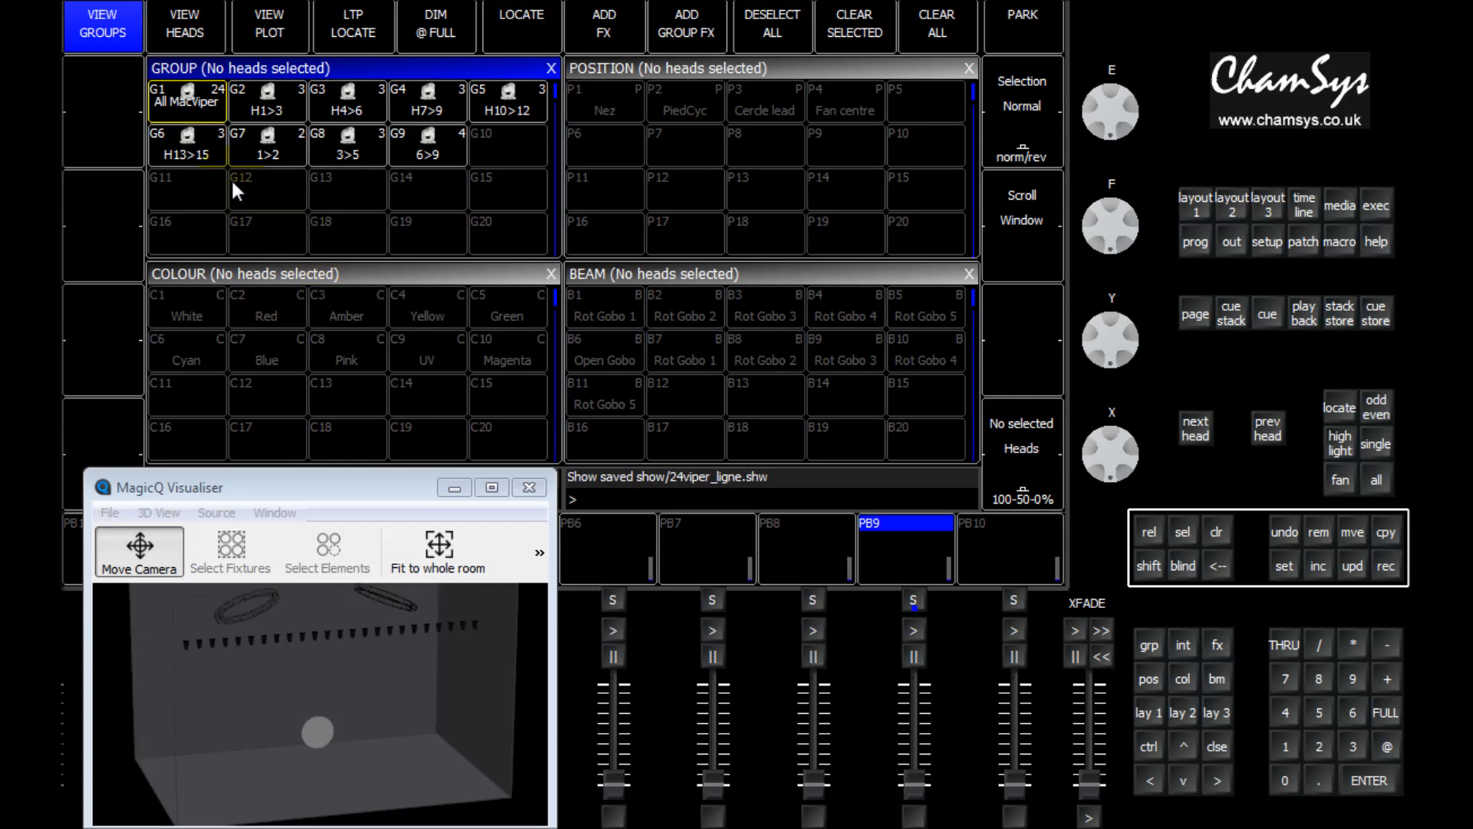
Bring the All MacViper group to full intensity and clear the programmer.
click(201, 107)
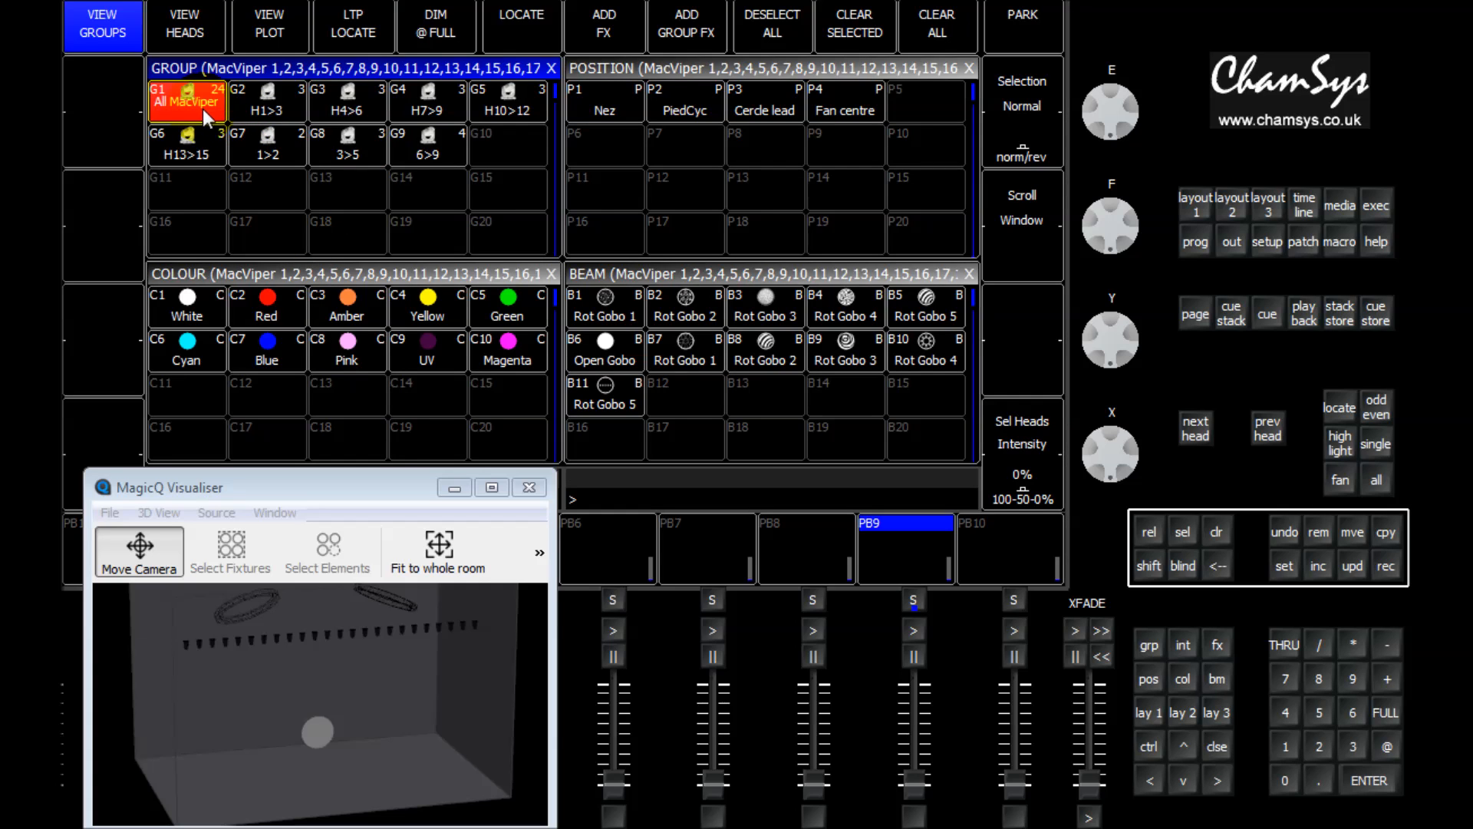
click(455, 31)
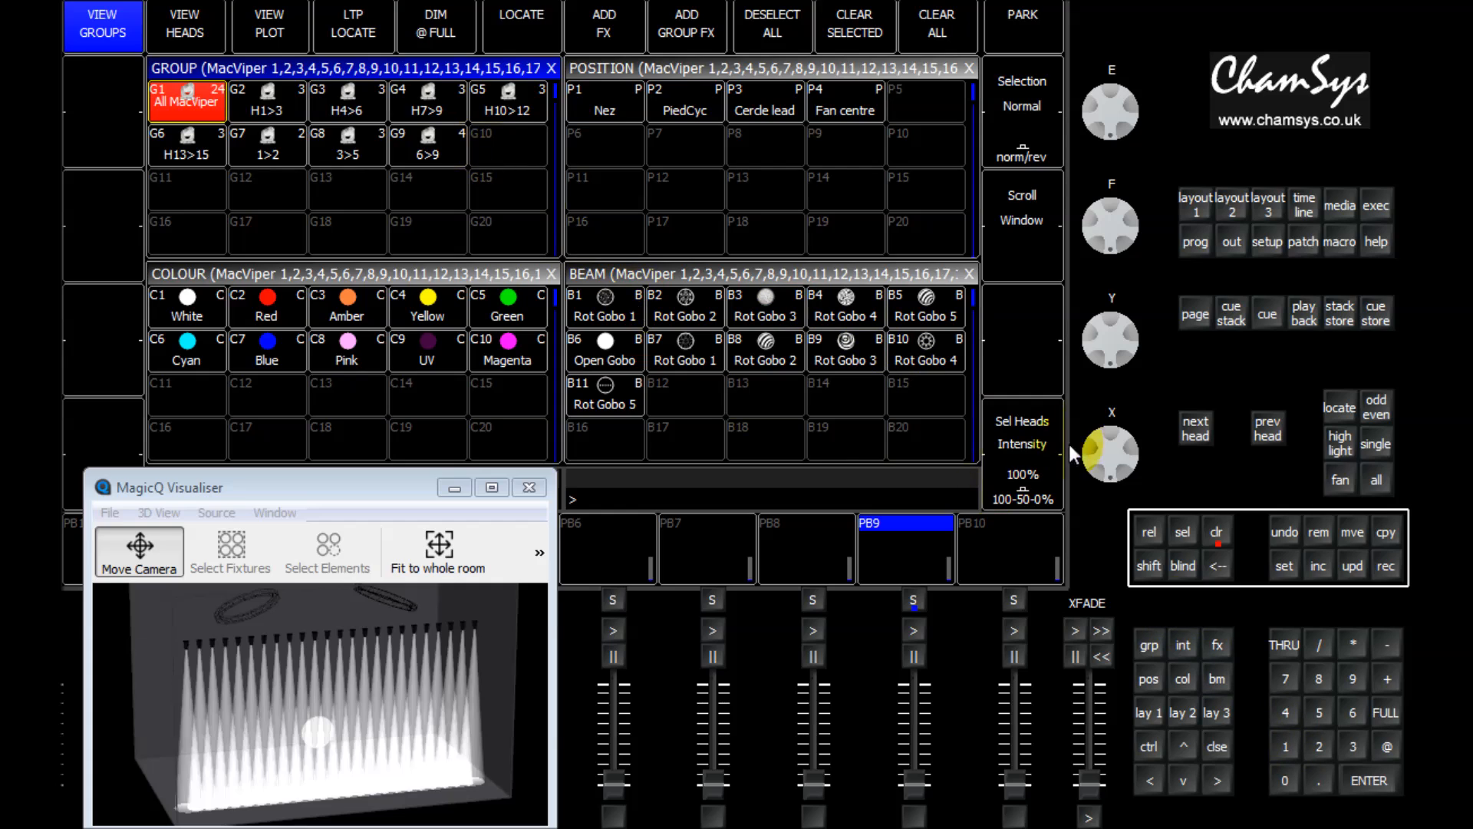
click(1220, 532)
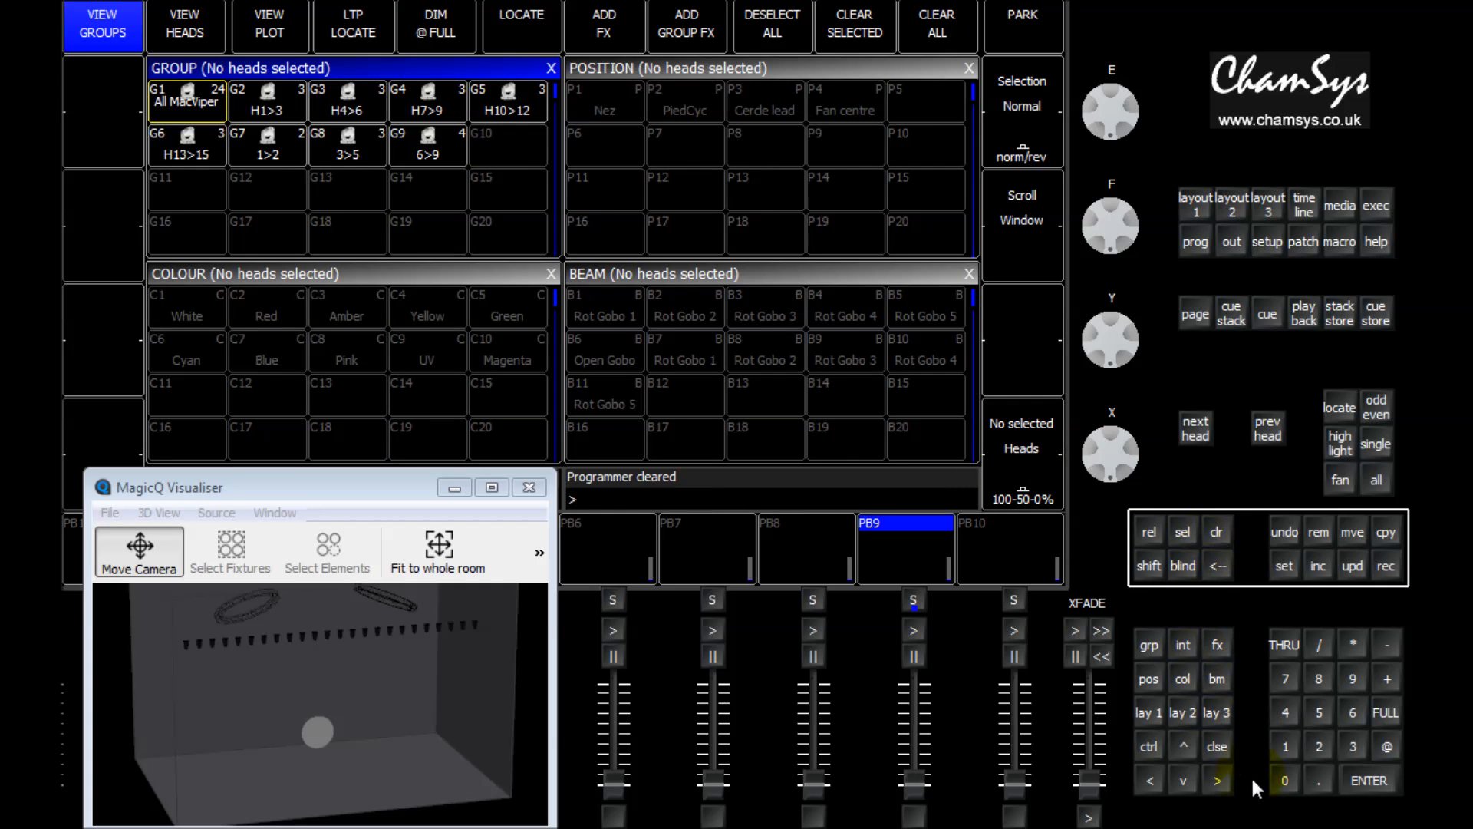
Set MacViper head 1 to full and head 2 to 50% by numeric entry, with the programmer levels displayed.
click(1287, 746)
click(1385, 715)
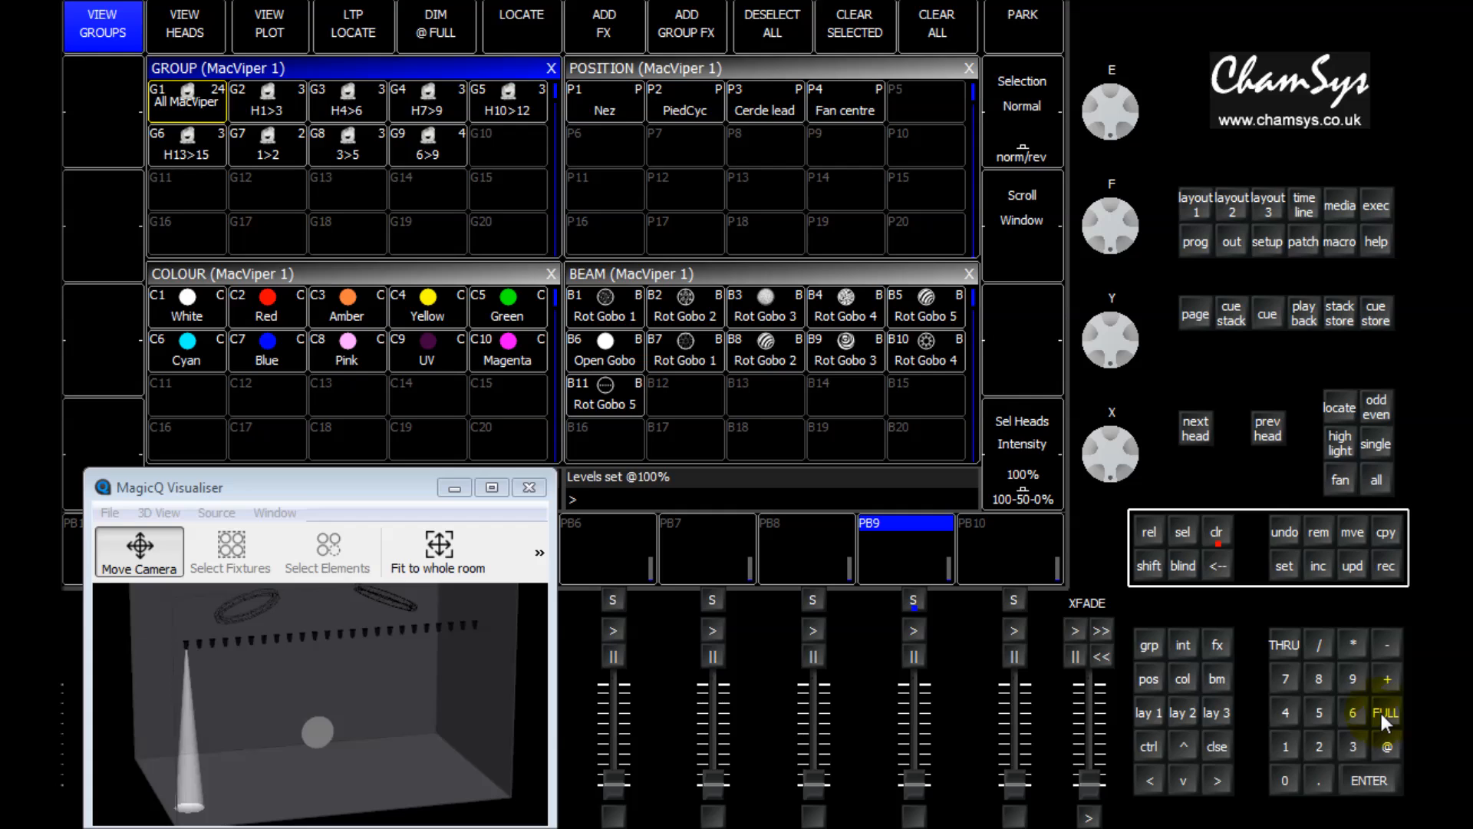
click(1319, 746)
click(1398, 771)
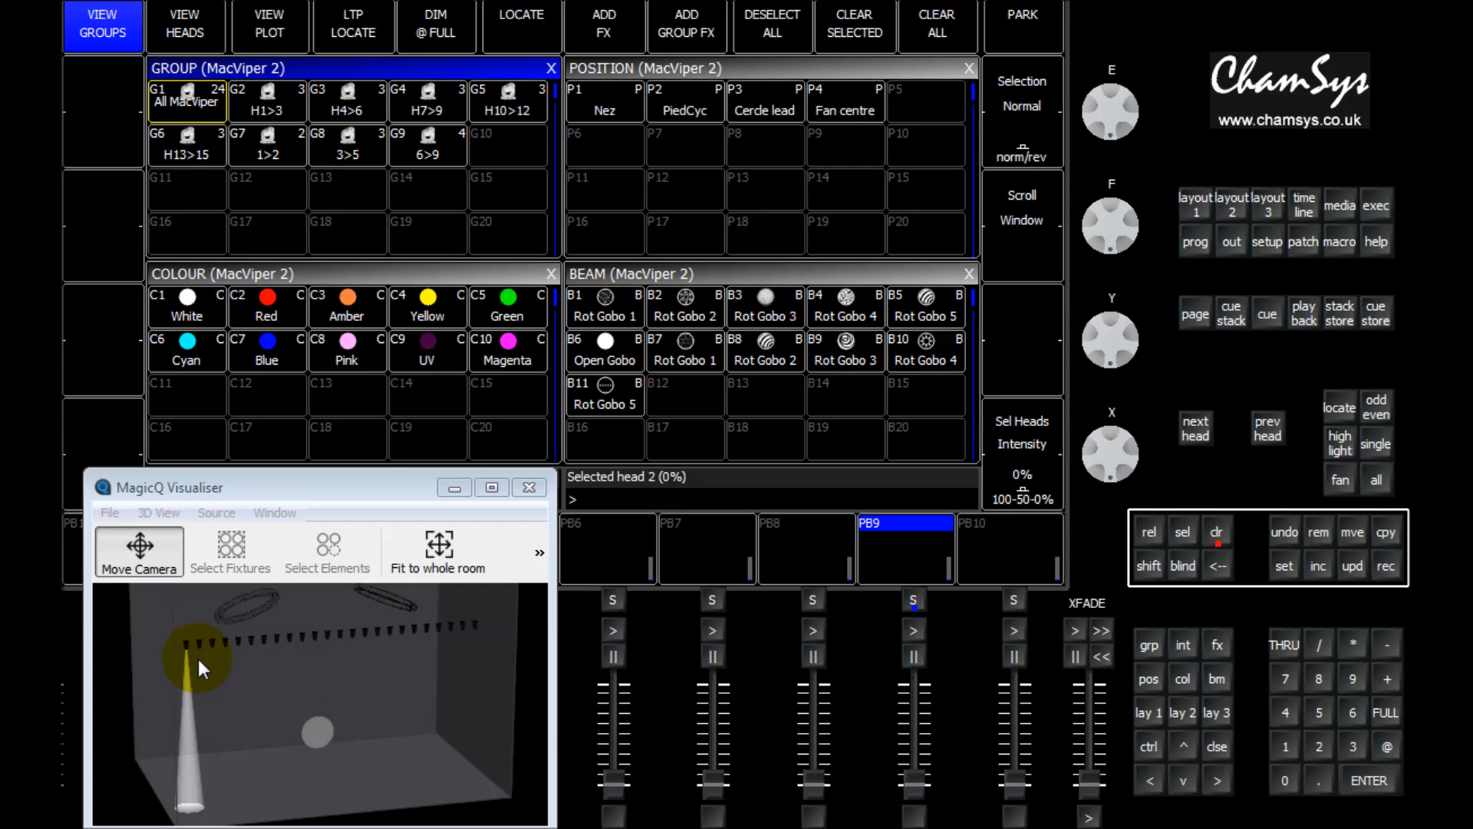
click(1191, 241)
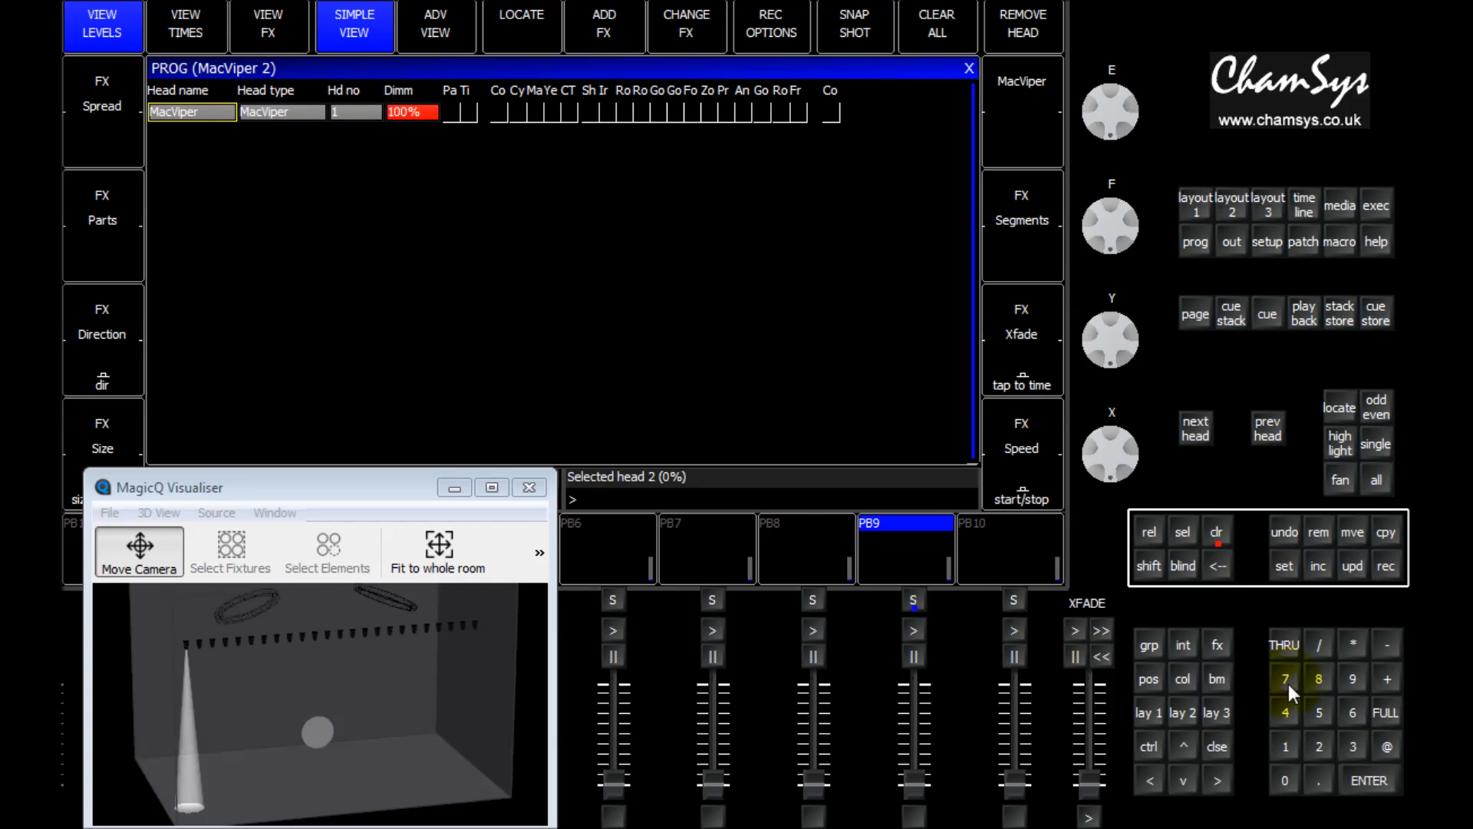
click(1385, 746)
click(1319, 713)
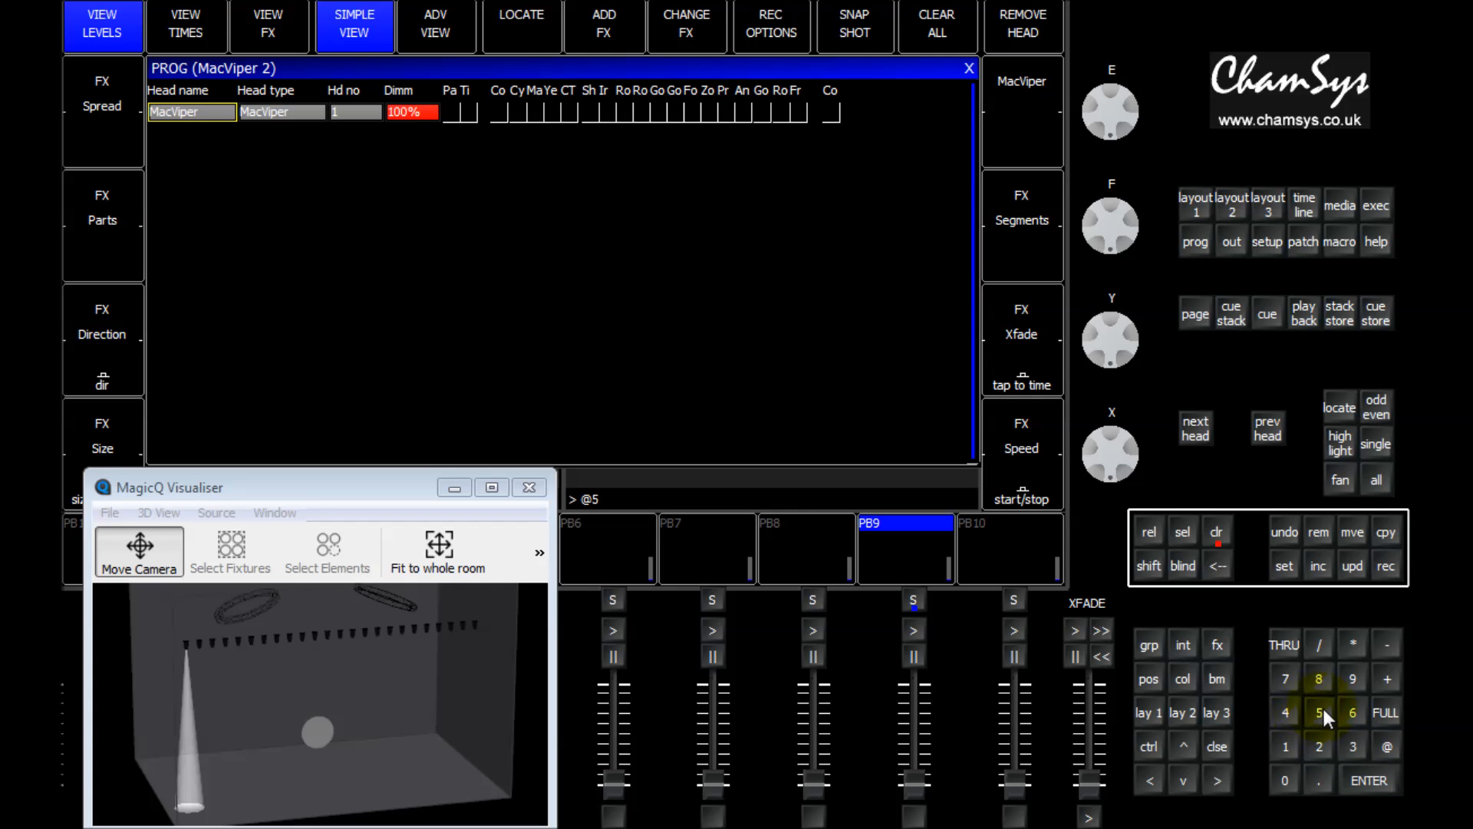
click(1285, 779)
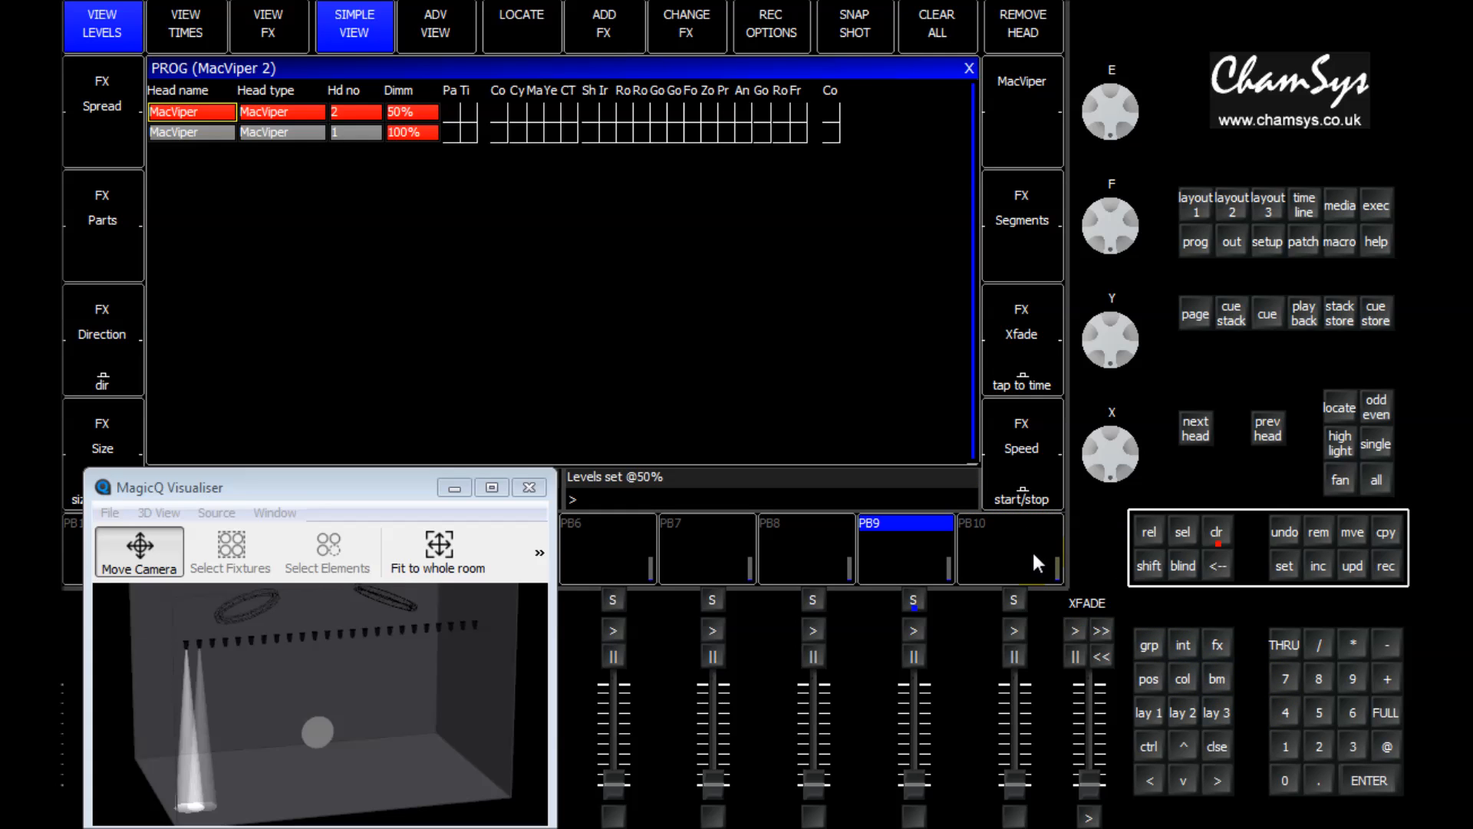
Return to the first layout and set heads 3 thru 6 to full intensity by numeric entry.
click(1194, 202)
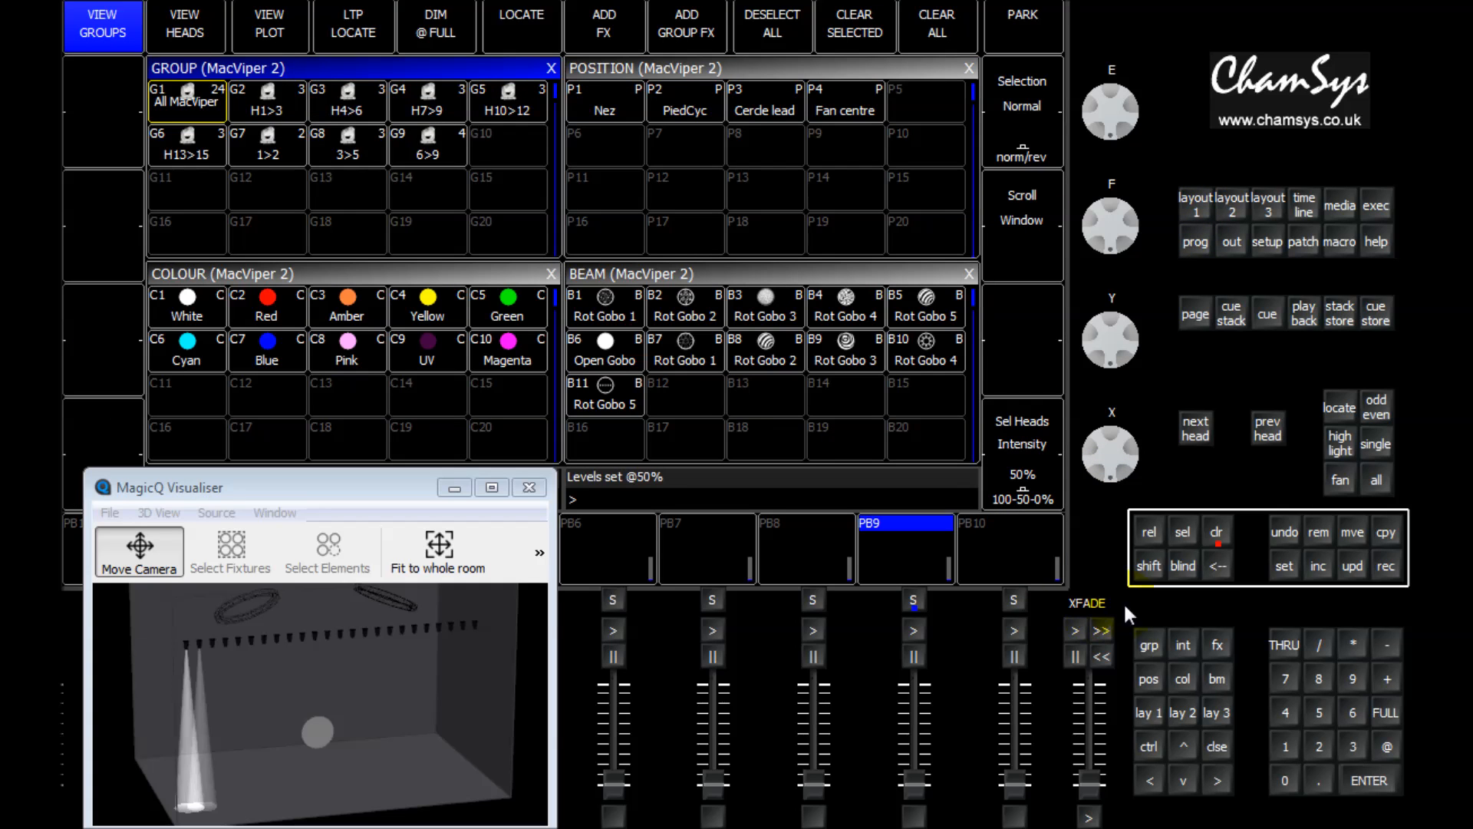
click(1354, 747)
click(1354, 713)
click(1379, 715)
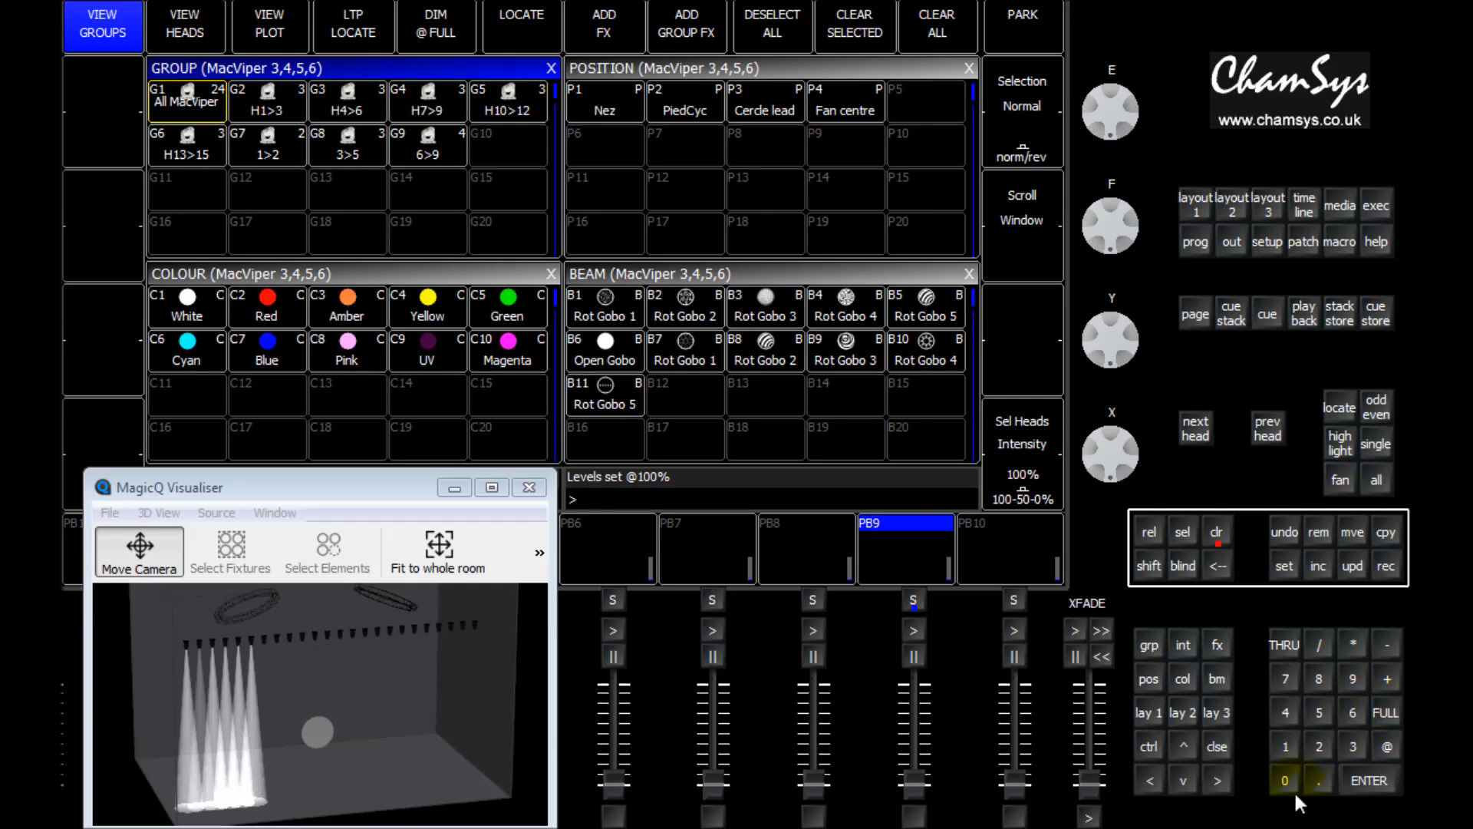
Set heads 1 thru 10, excluding heads 5 thru 8, to 50% with the command 1>10-5>8@50.
click(1286, 746)
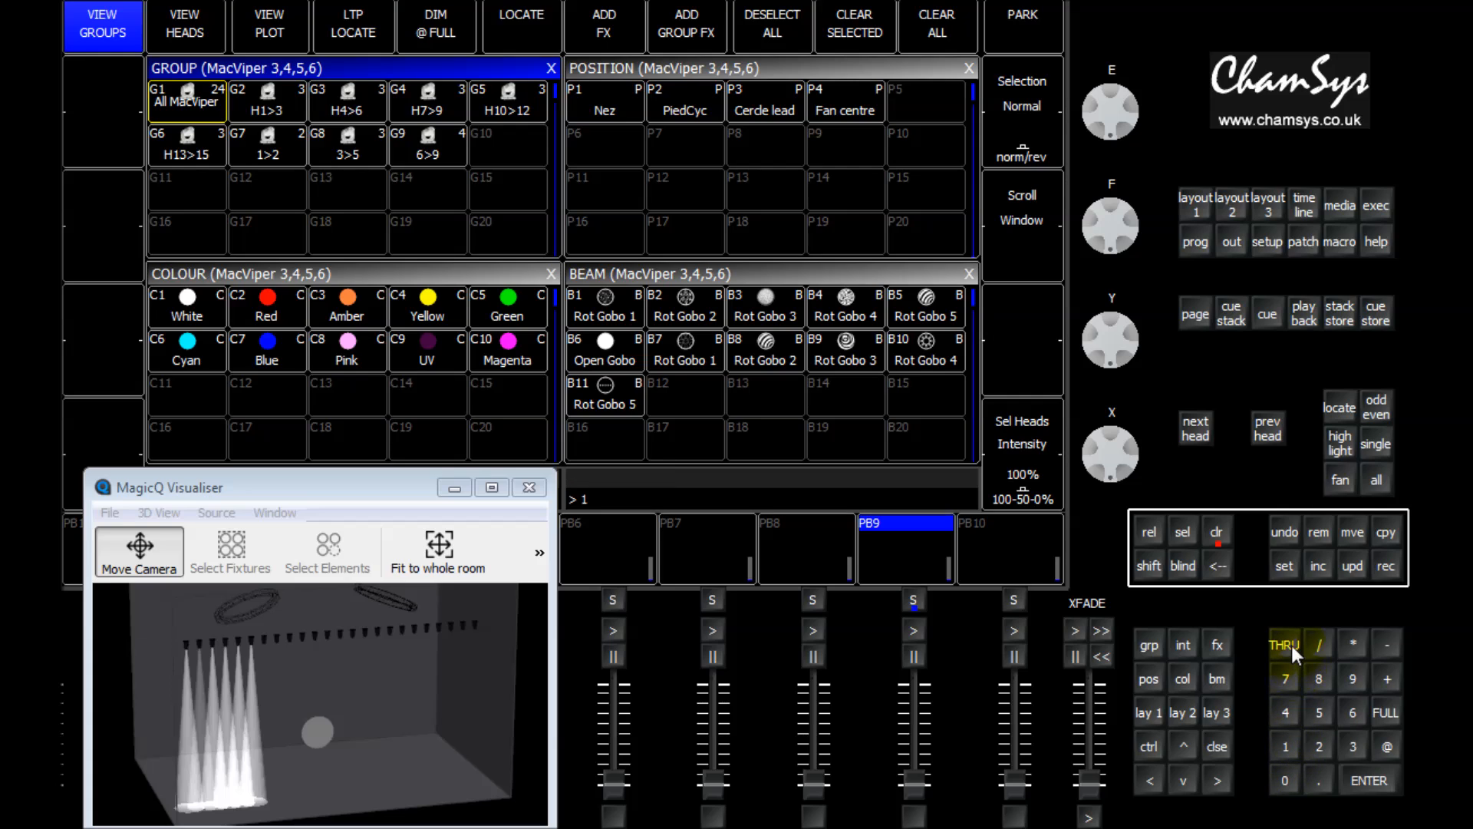
click(1286, 781)
click(1318, 712)
click(1318, 680)
click(1386, 748)
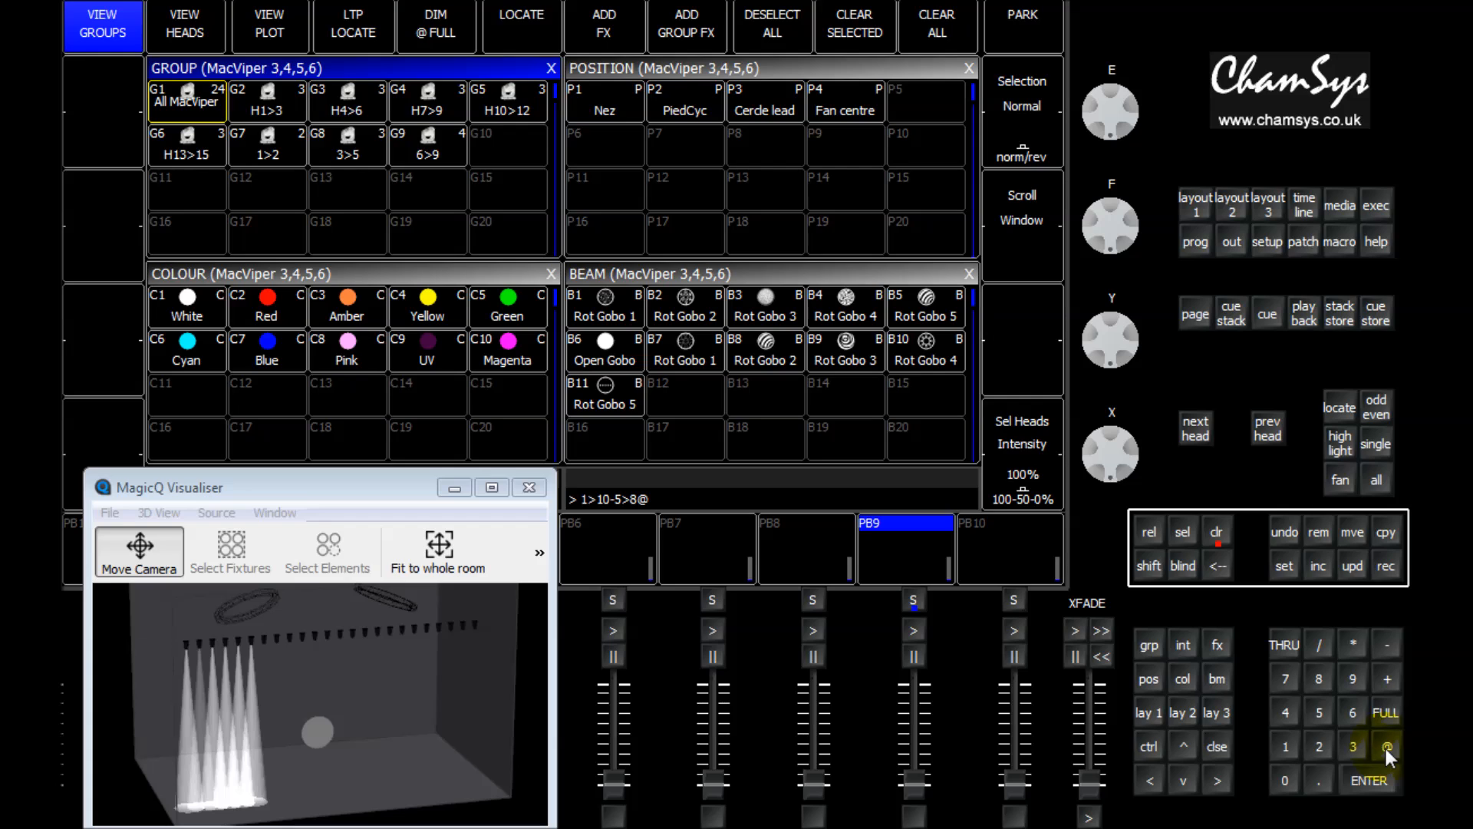
click(1320, 712)
click(1284, 780)
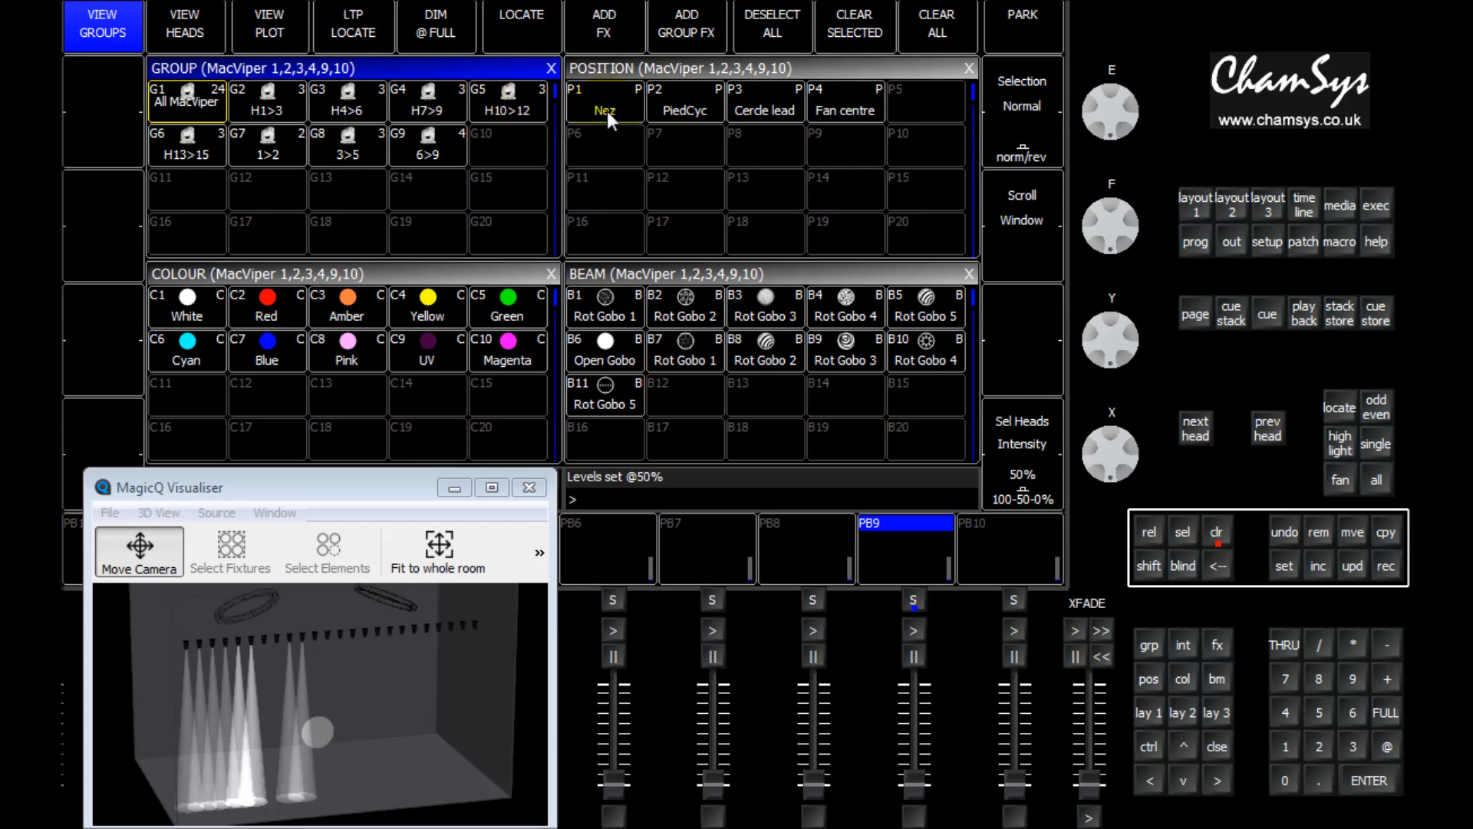
Deselect all heads and clear the programmer.
click(779, 18)
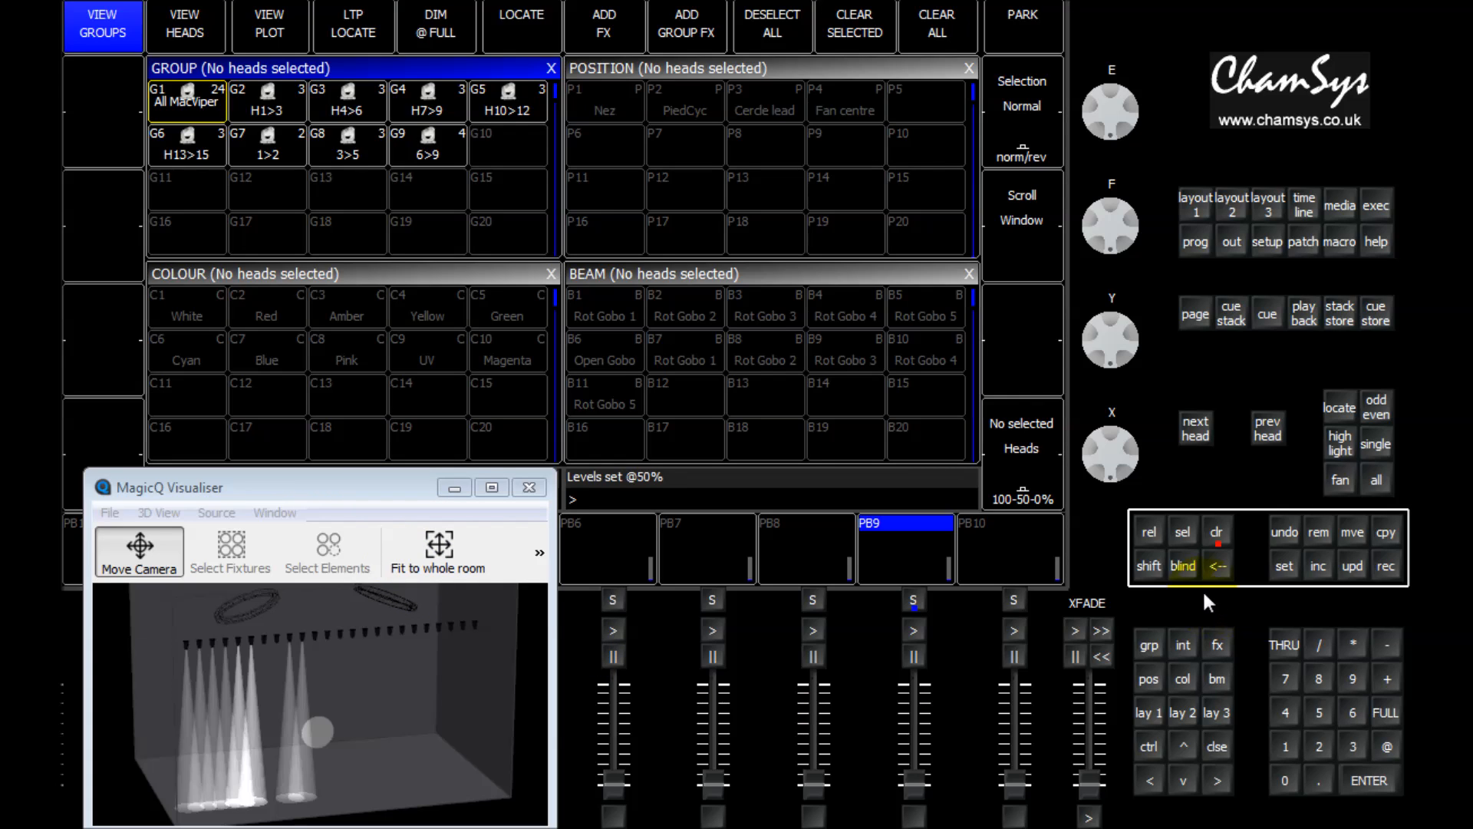
click(1217, 532)
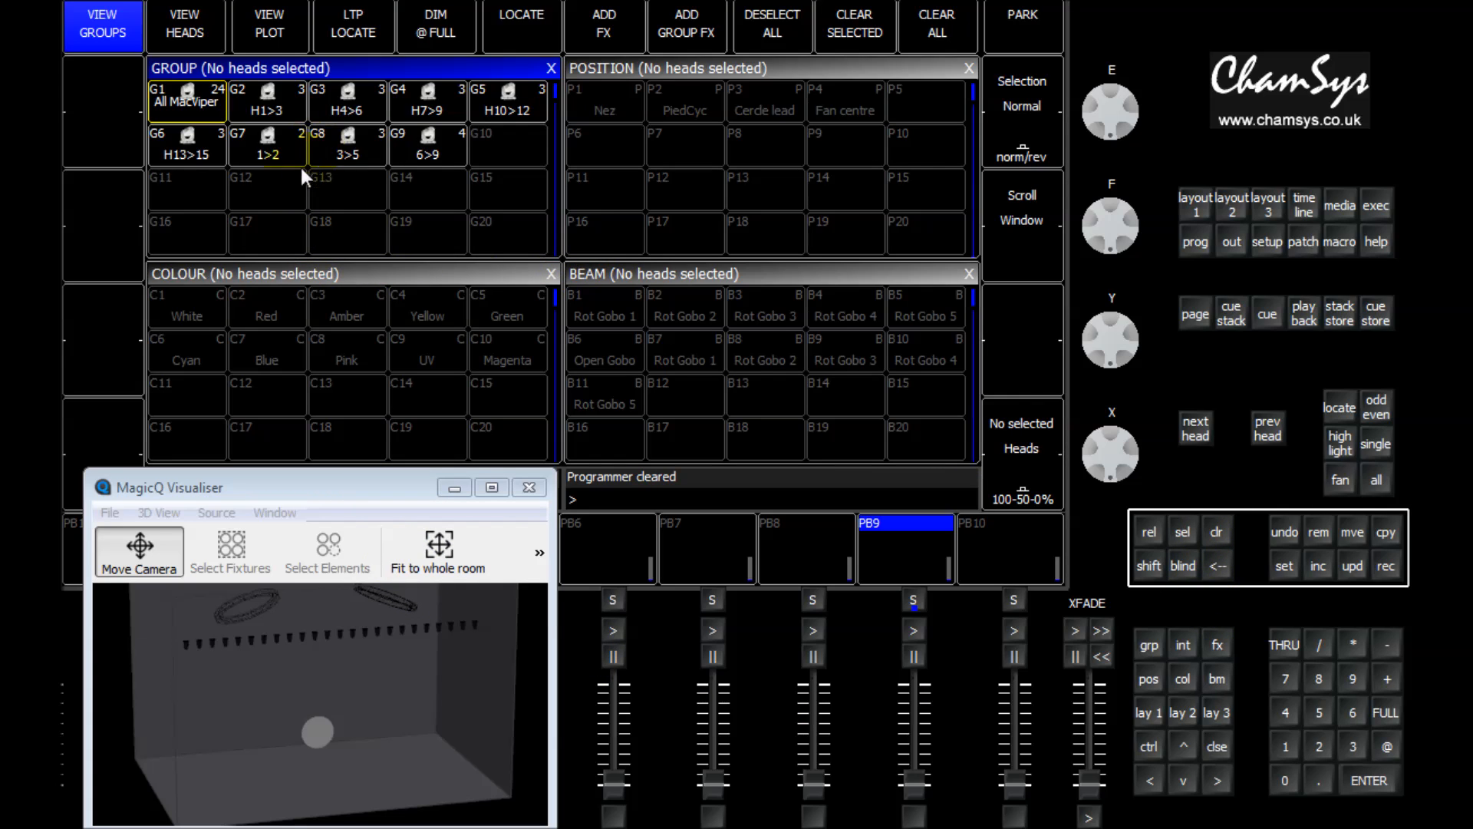
Bring the All MacViper group to full, display the programmer, and deselect every head by entering 0.
click(201, 104)
click(431, 40)
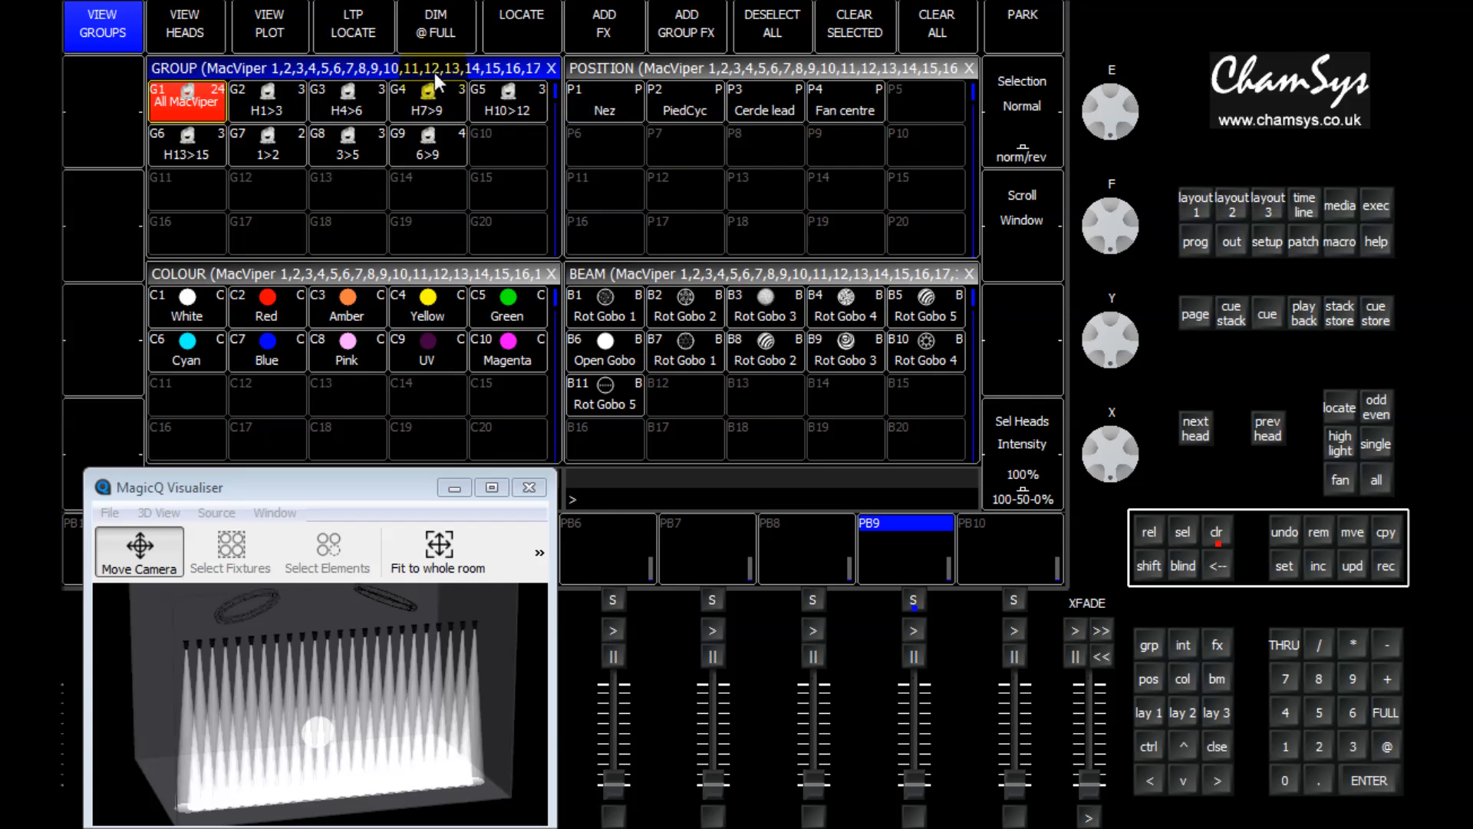
click(1194, 243)
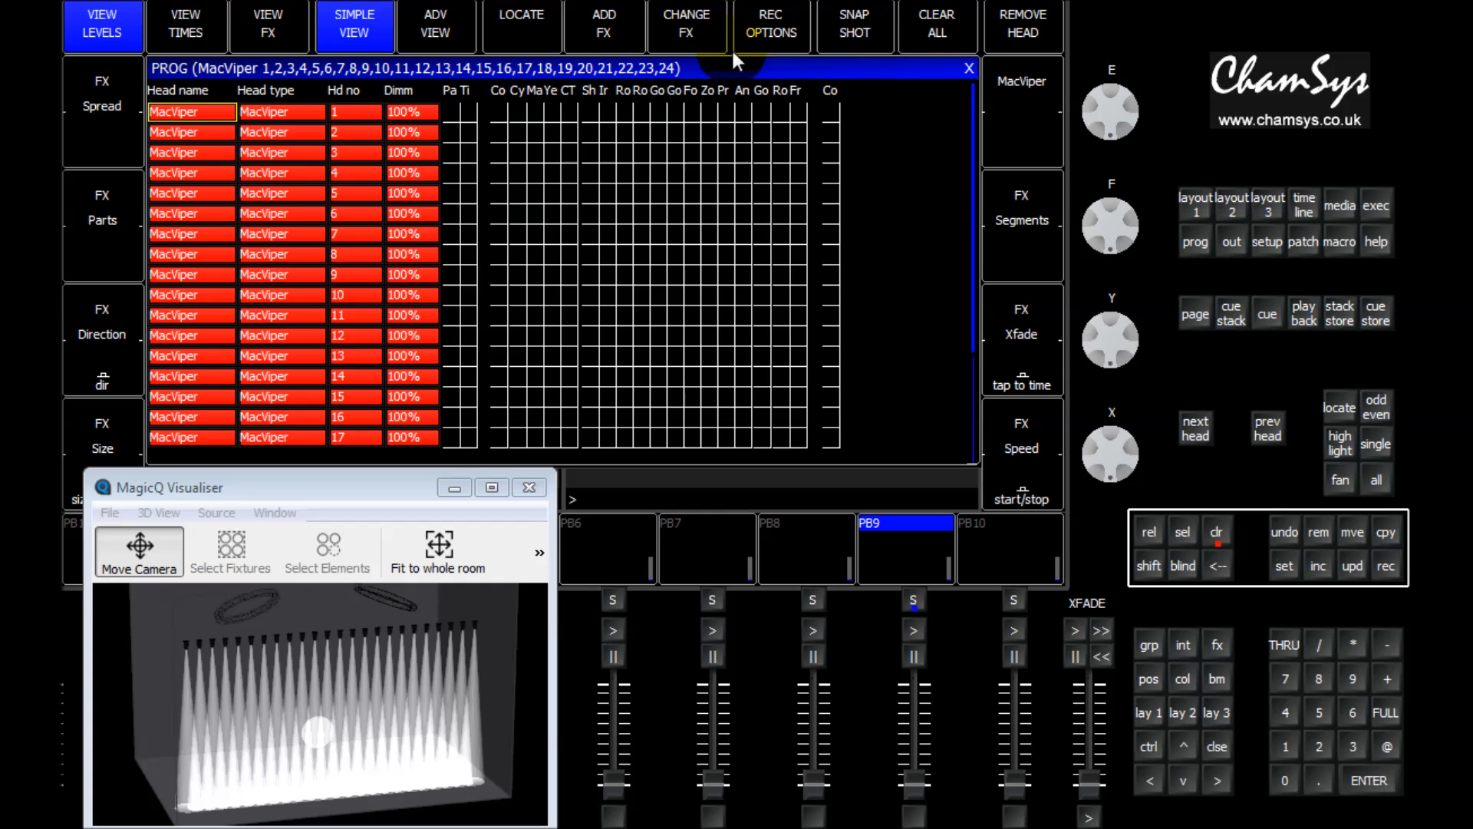
click(1286, 781)
click(1384, 771)
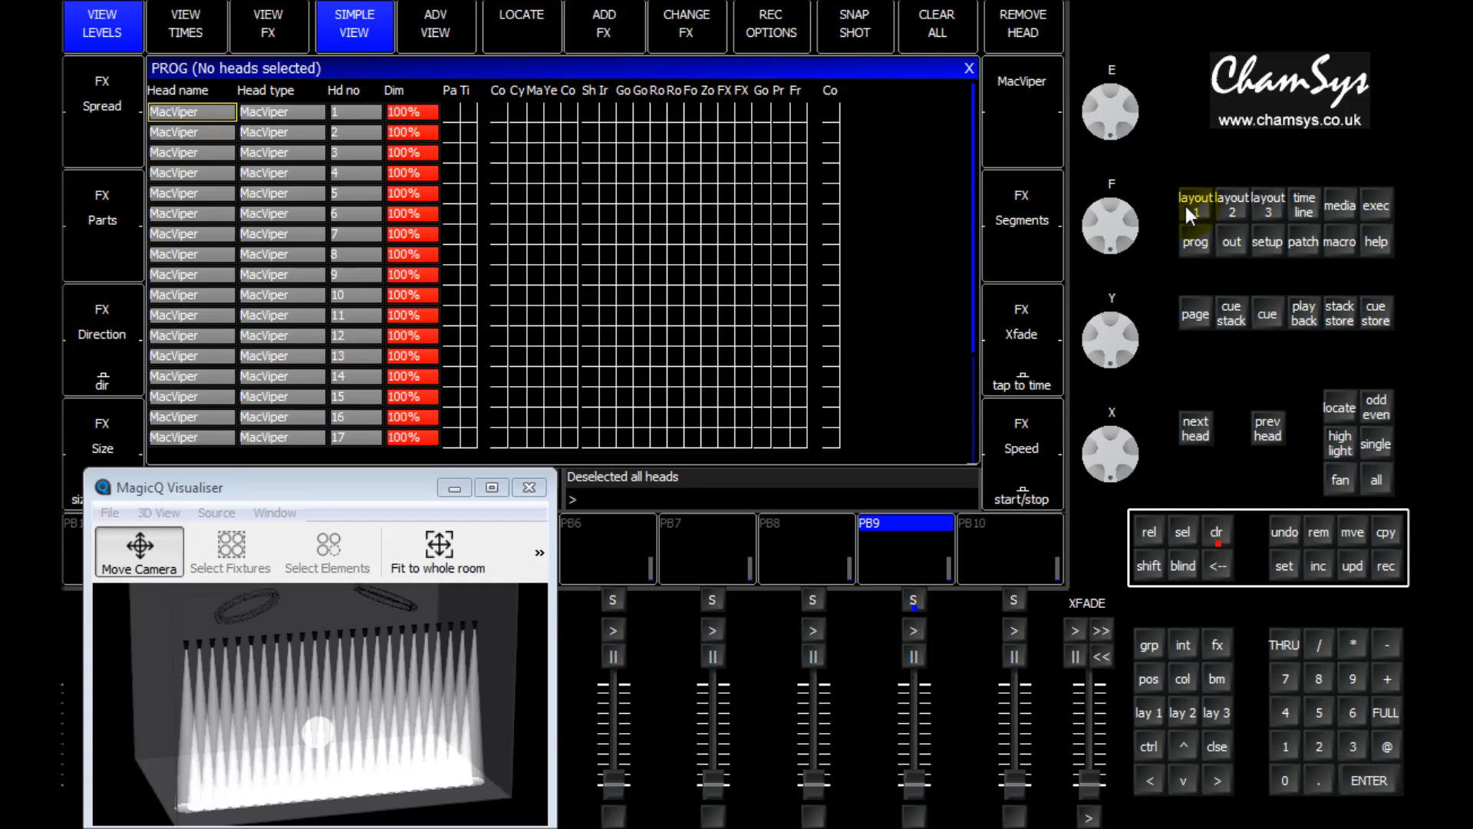
Clear the programmer, return to the first layout, and bring the All MacViper group to full intensity.
click(1219, 539)
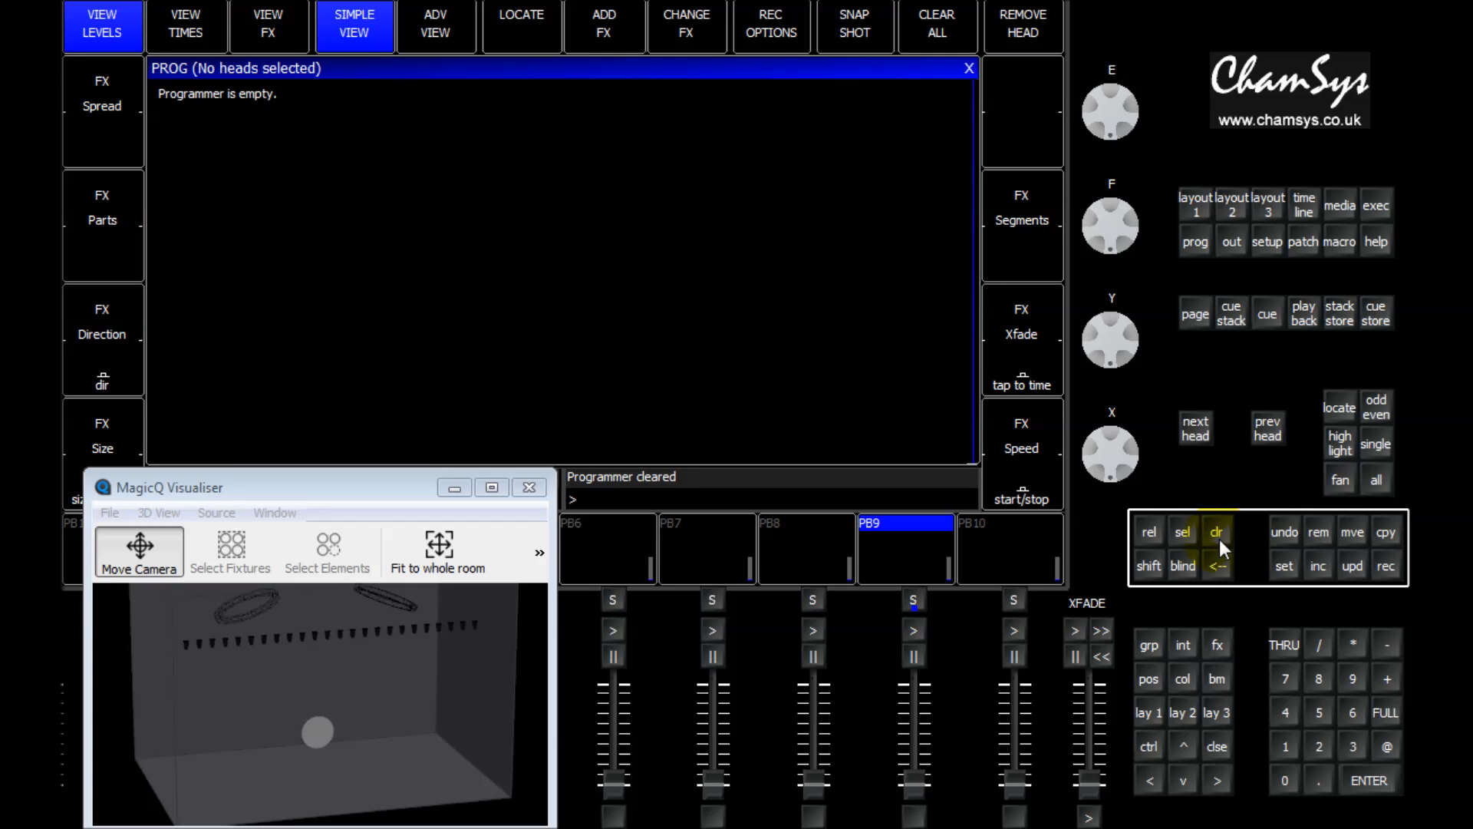
click(1199, 212)
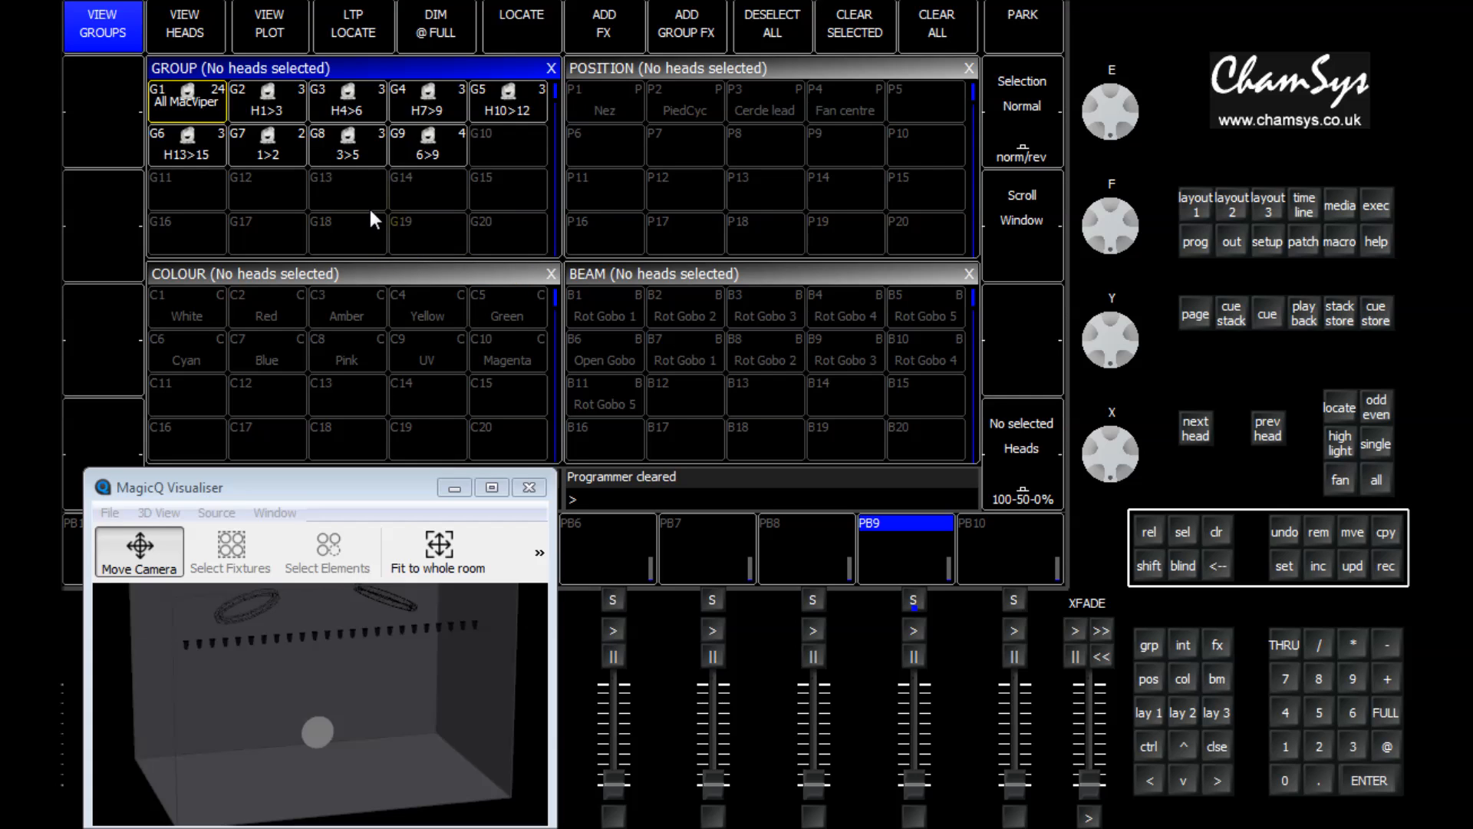
click(204, 107)
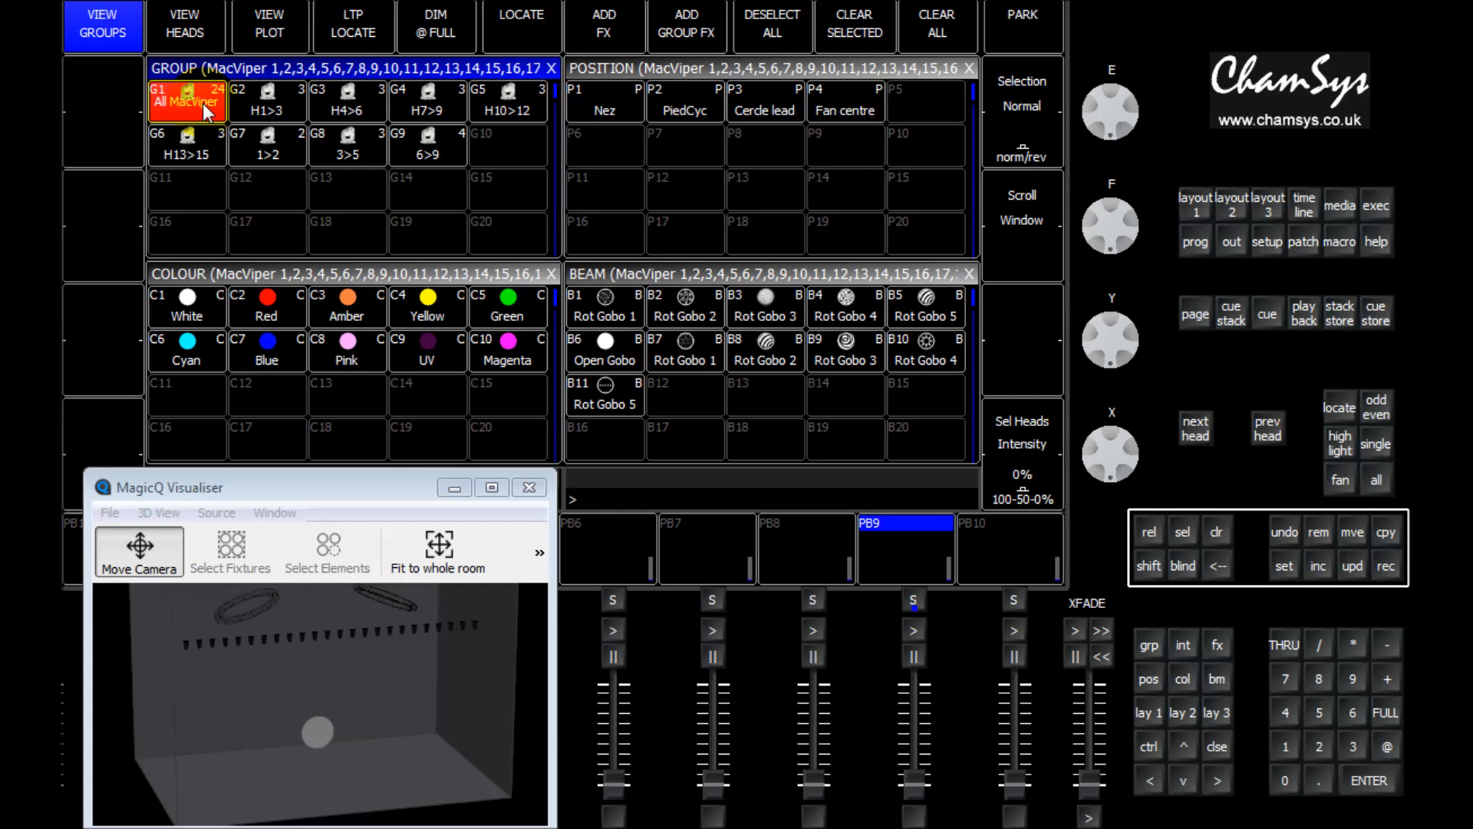
click(439, 38)
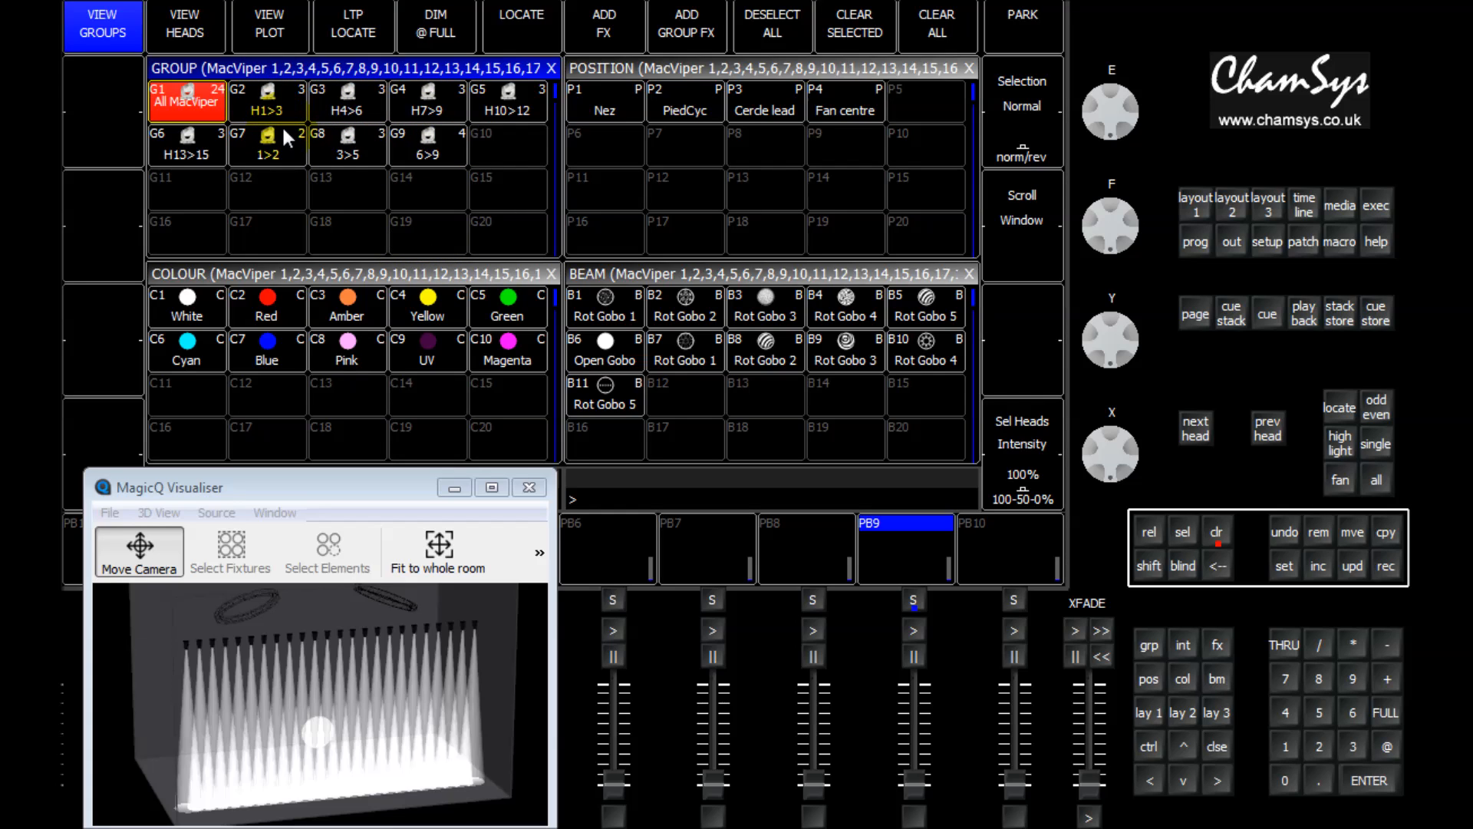
Clear only the heads of group H1>3 from the programmer.
click(285, 105)
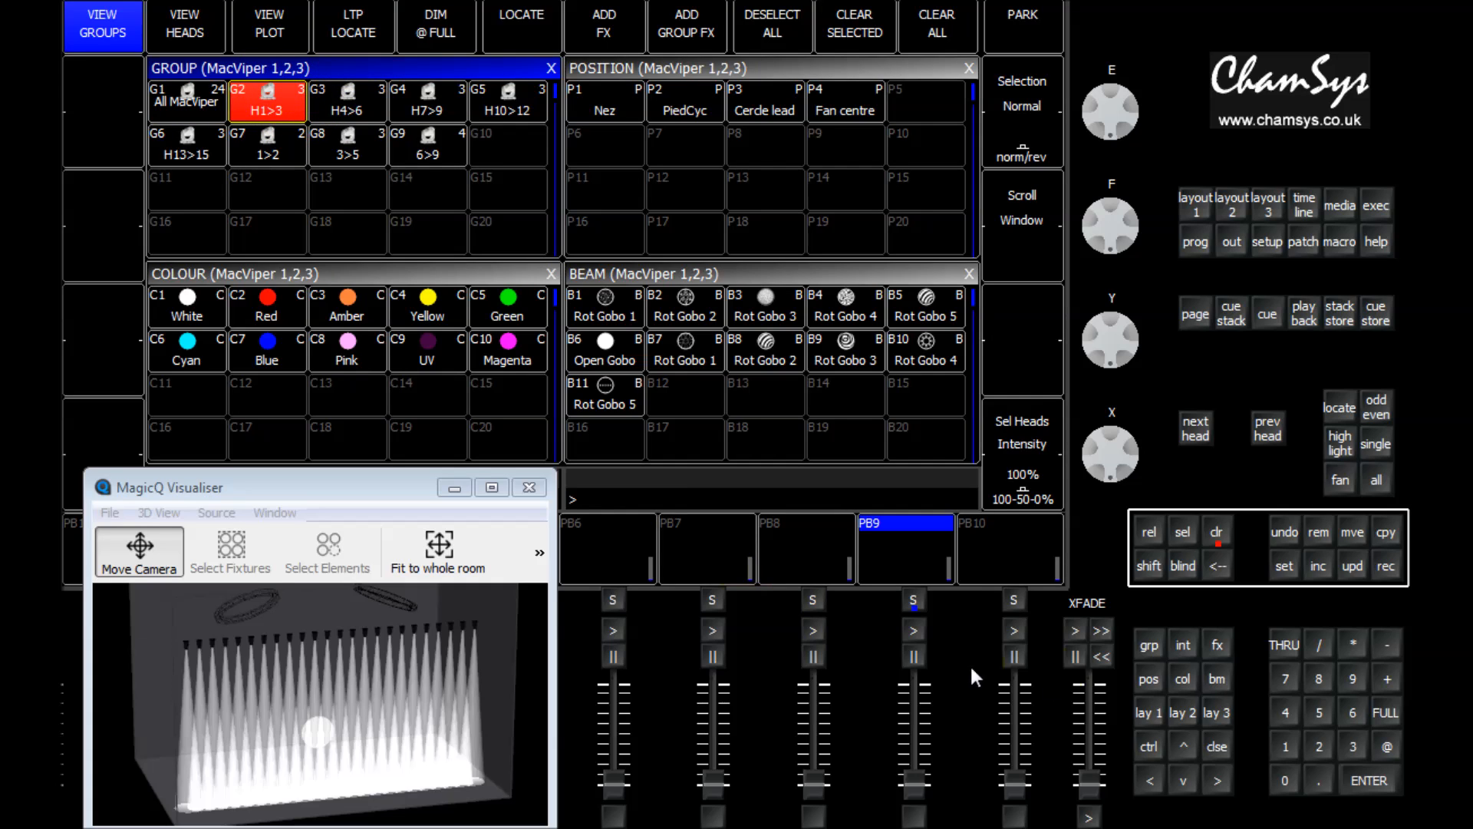
click(1149, 567)
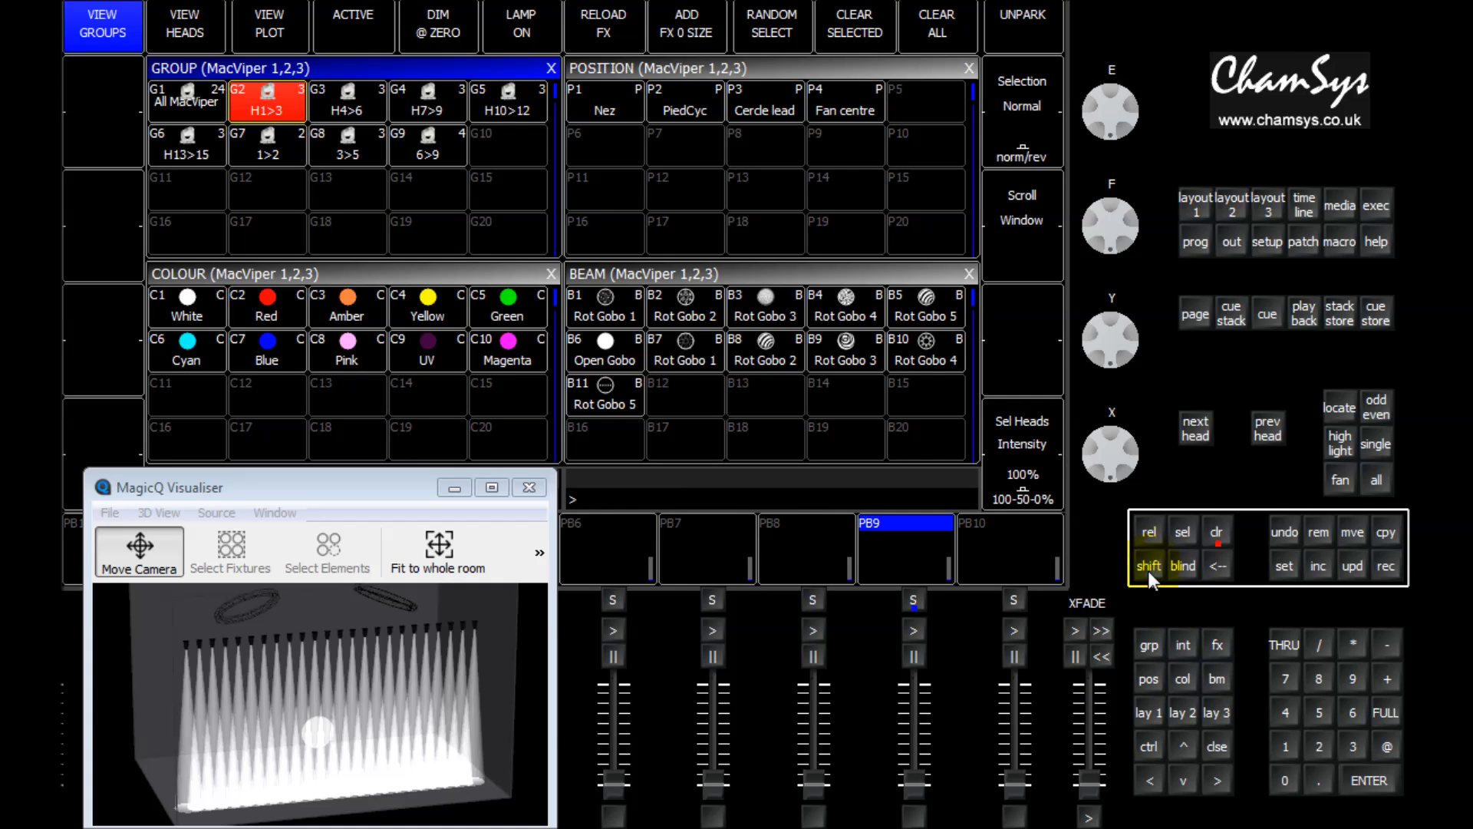
click(1217, 531)
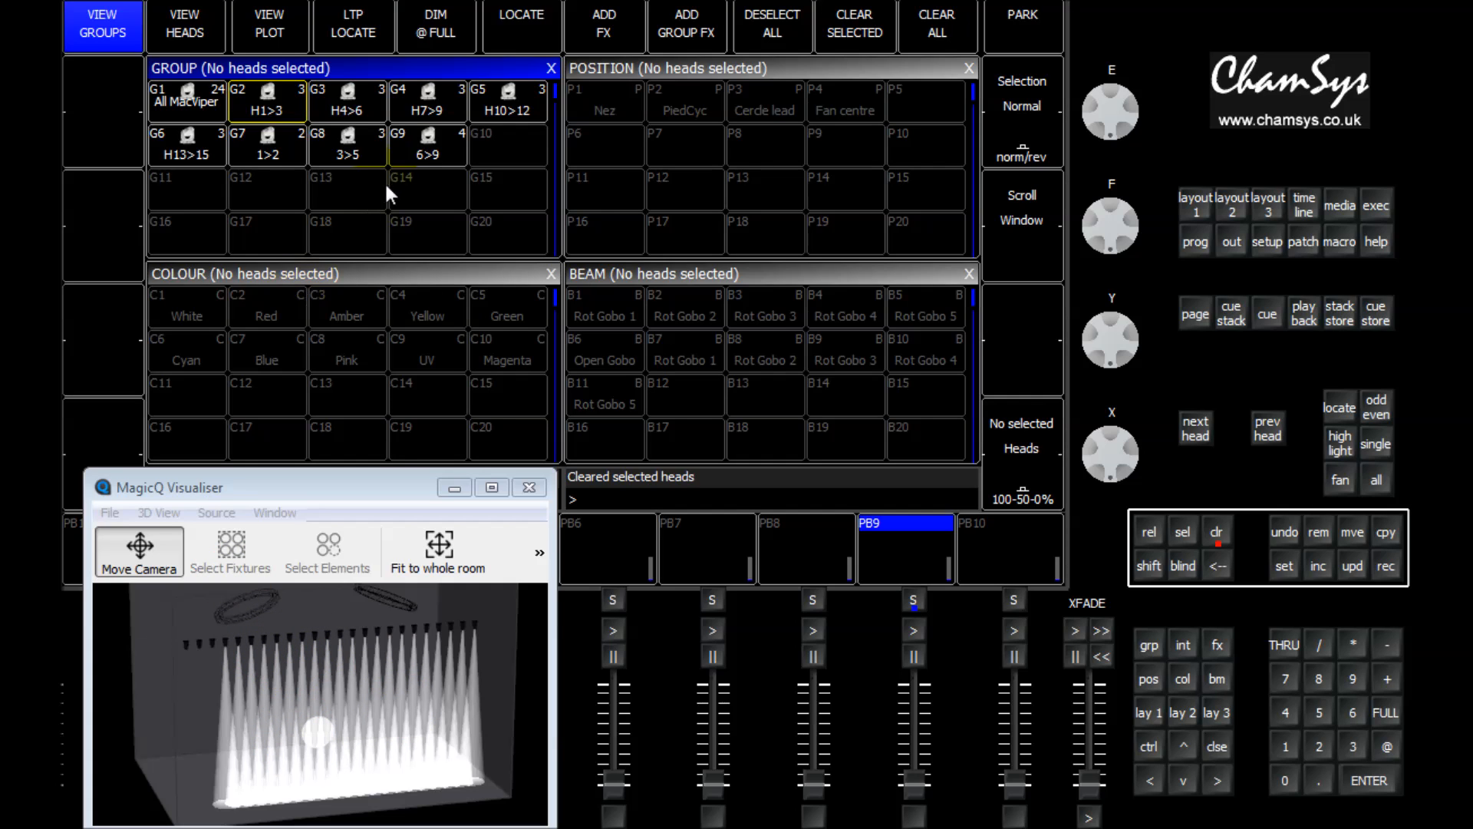
Clear only the heads of group H7>9 from the programmer.
click(417, 107)
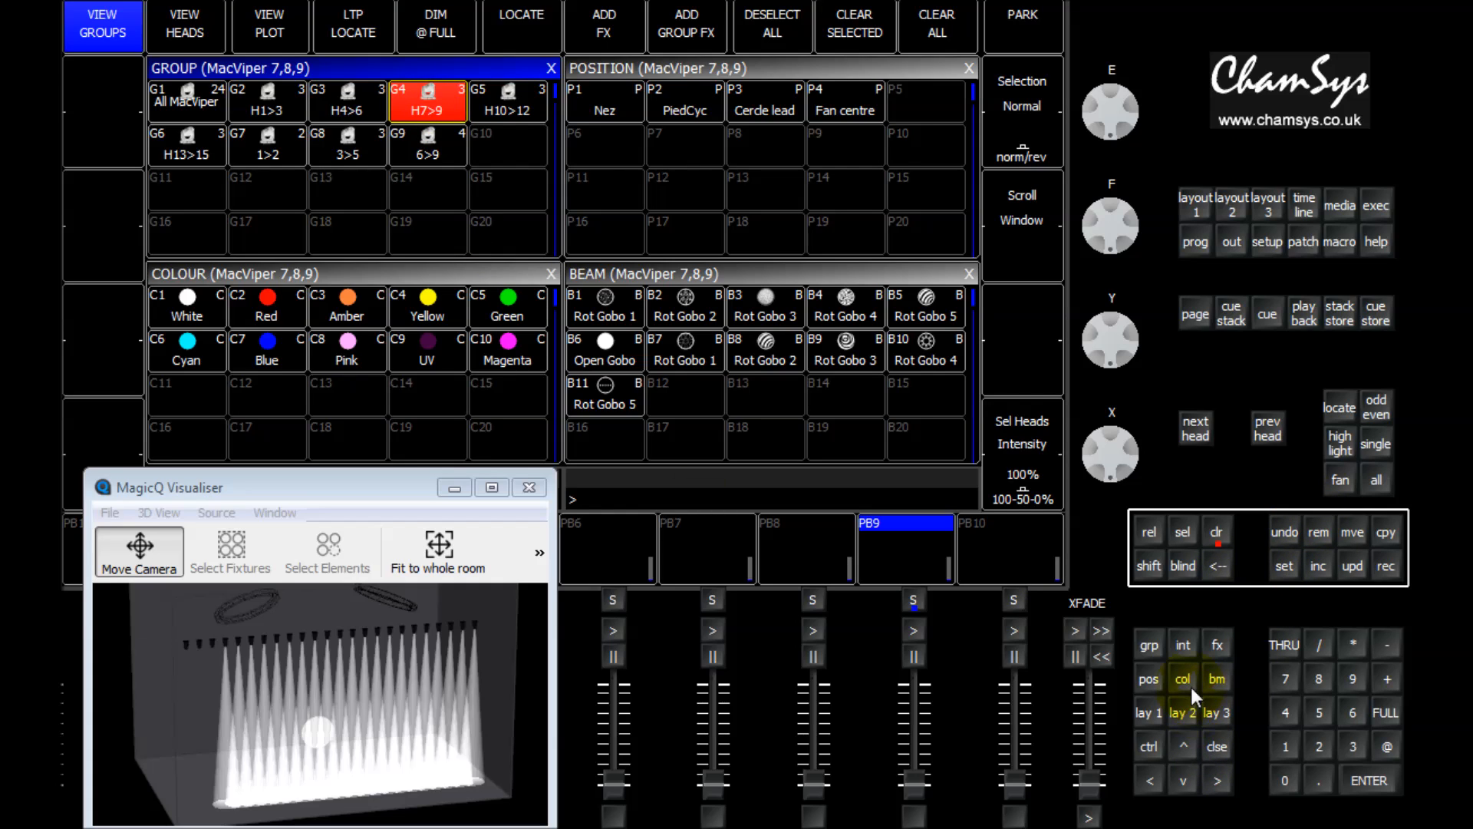
key(shift)
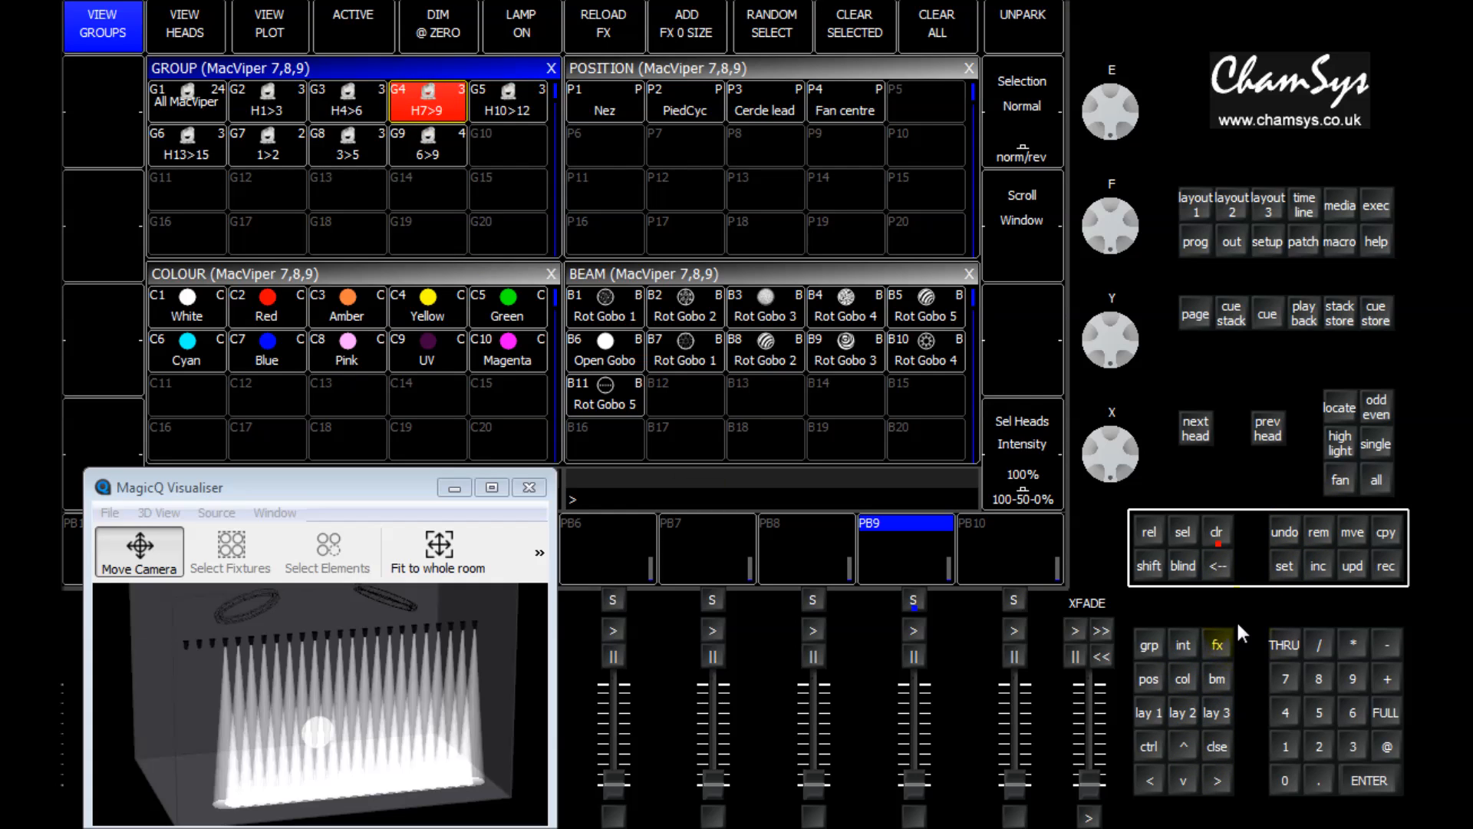
click(1219, 537)
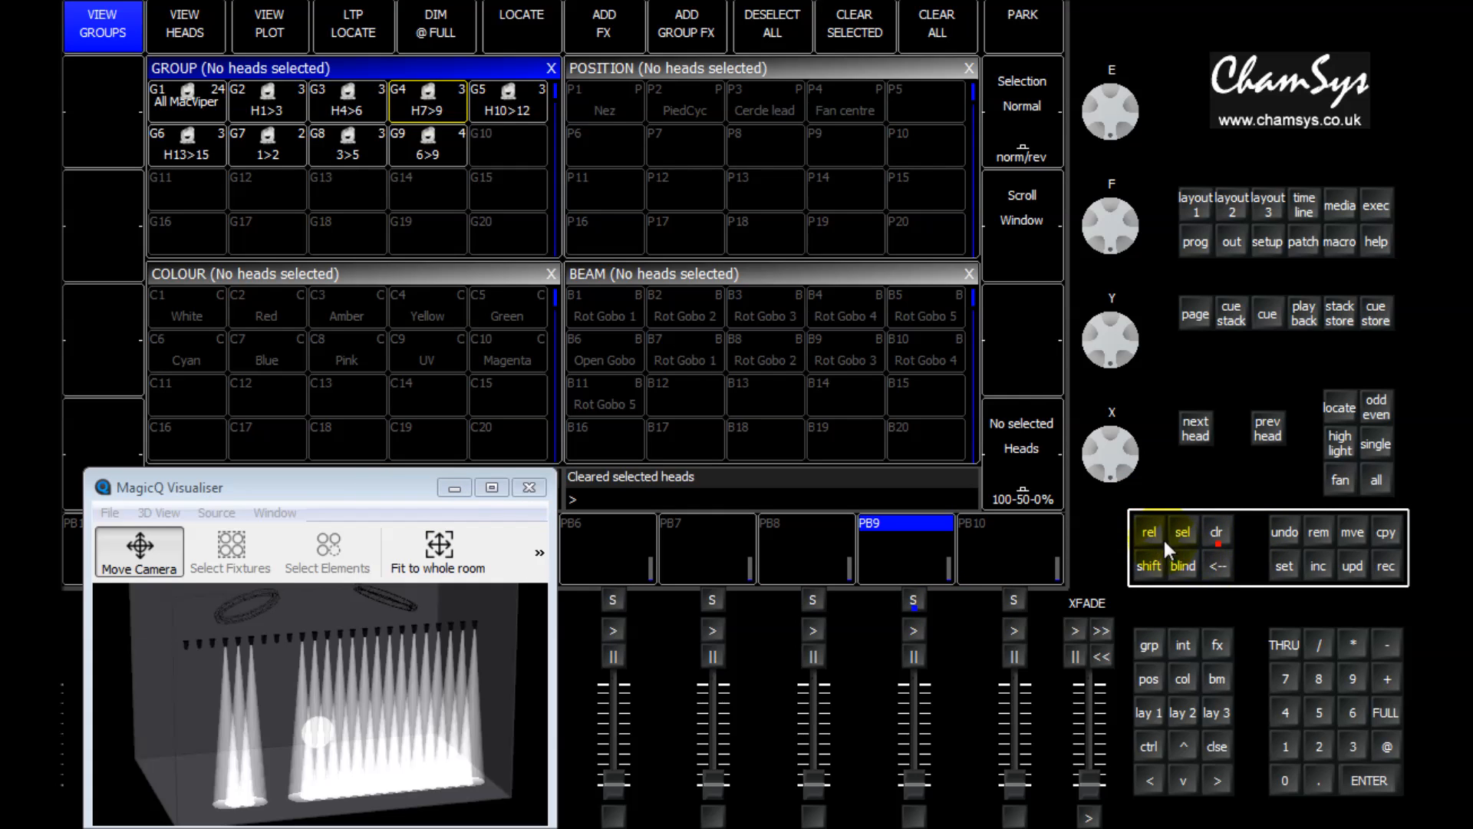
Clear the entire programmer and return to the first layout.
click(1217, 532)
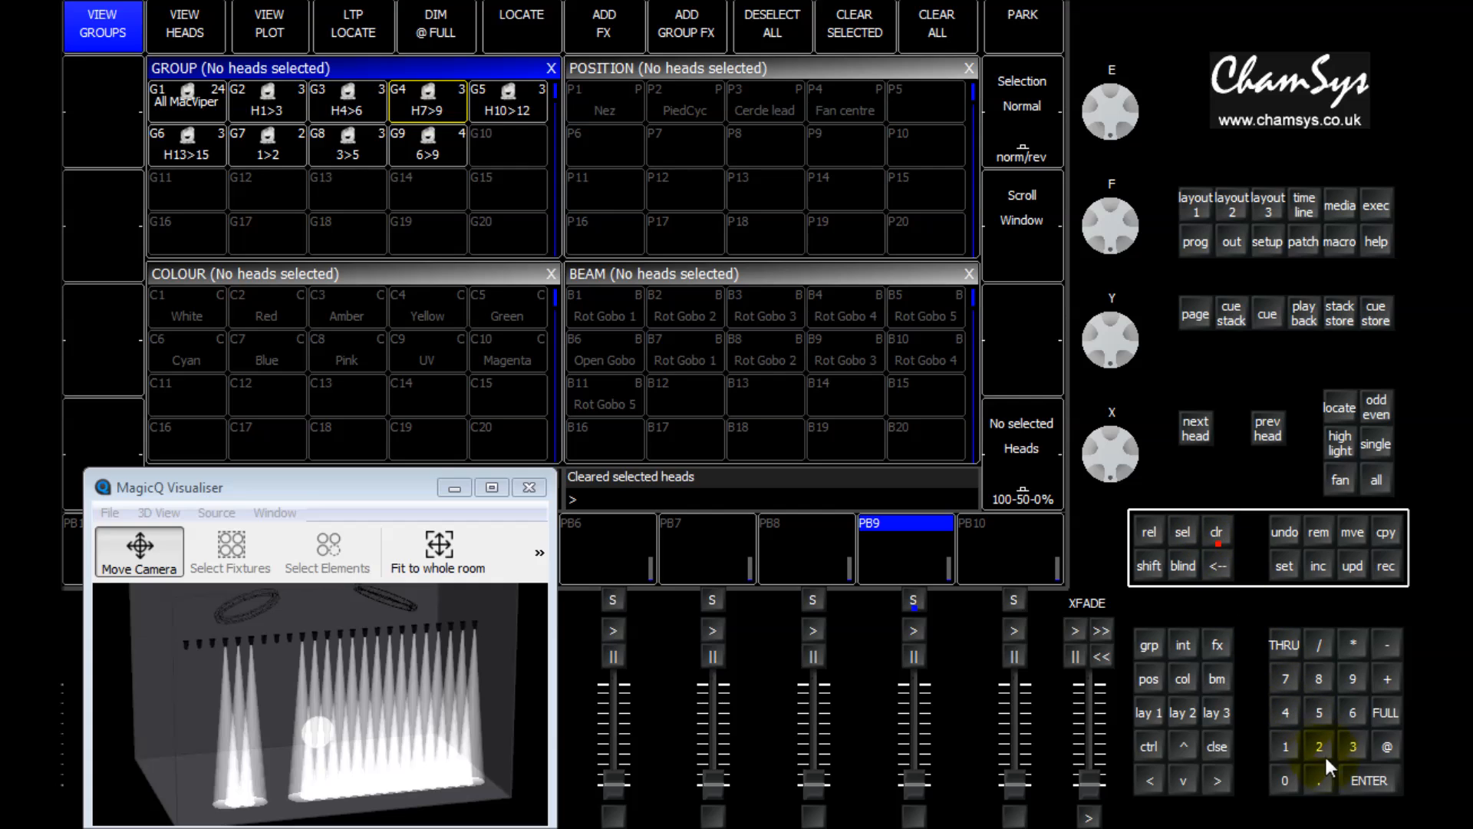
click(1348, 749)
click(1224, 537)
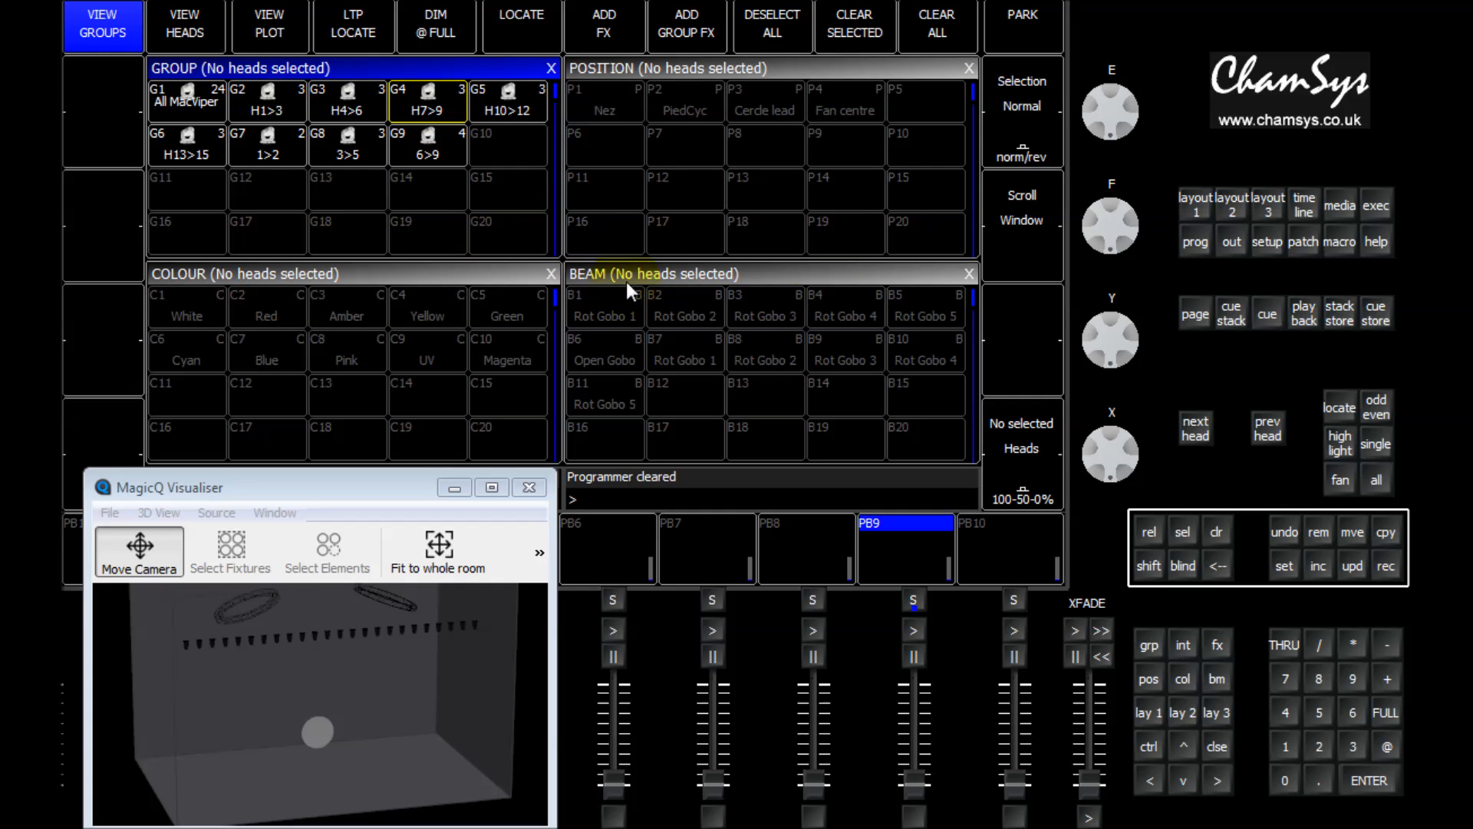
click(1192, 206)
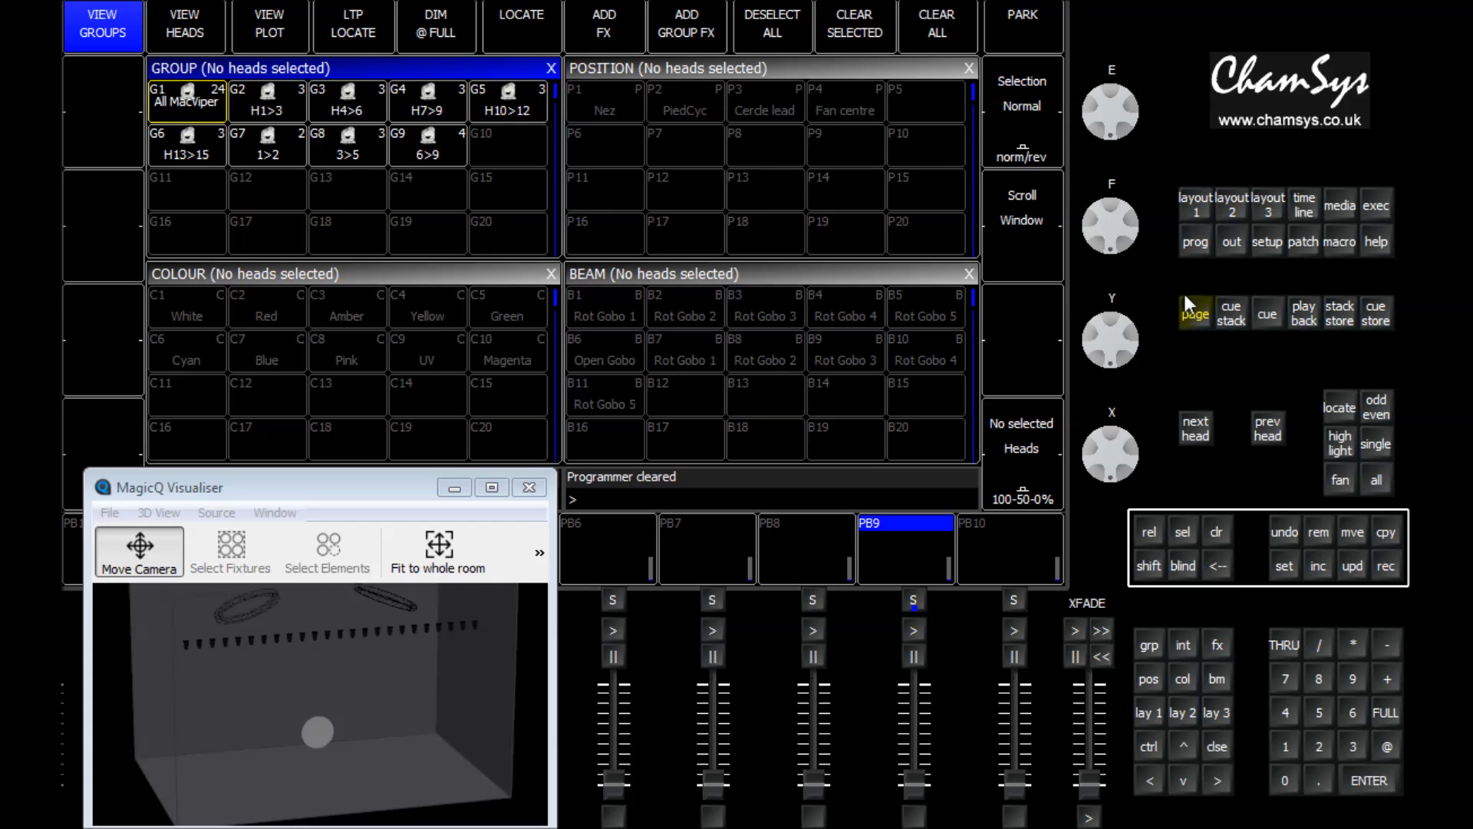
Display the programmer, select group 3 (H4>6) with a numeric group command, and set it to full intensity.
click(1197, 246)
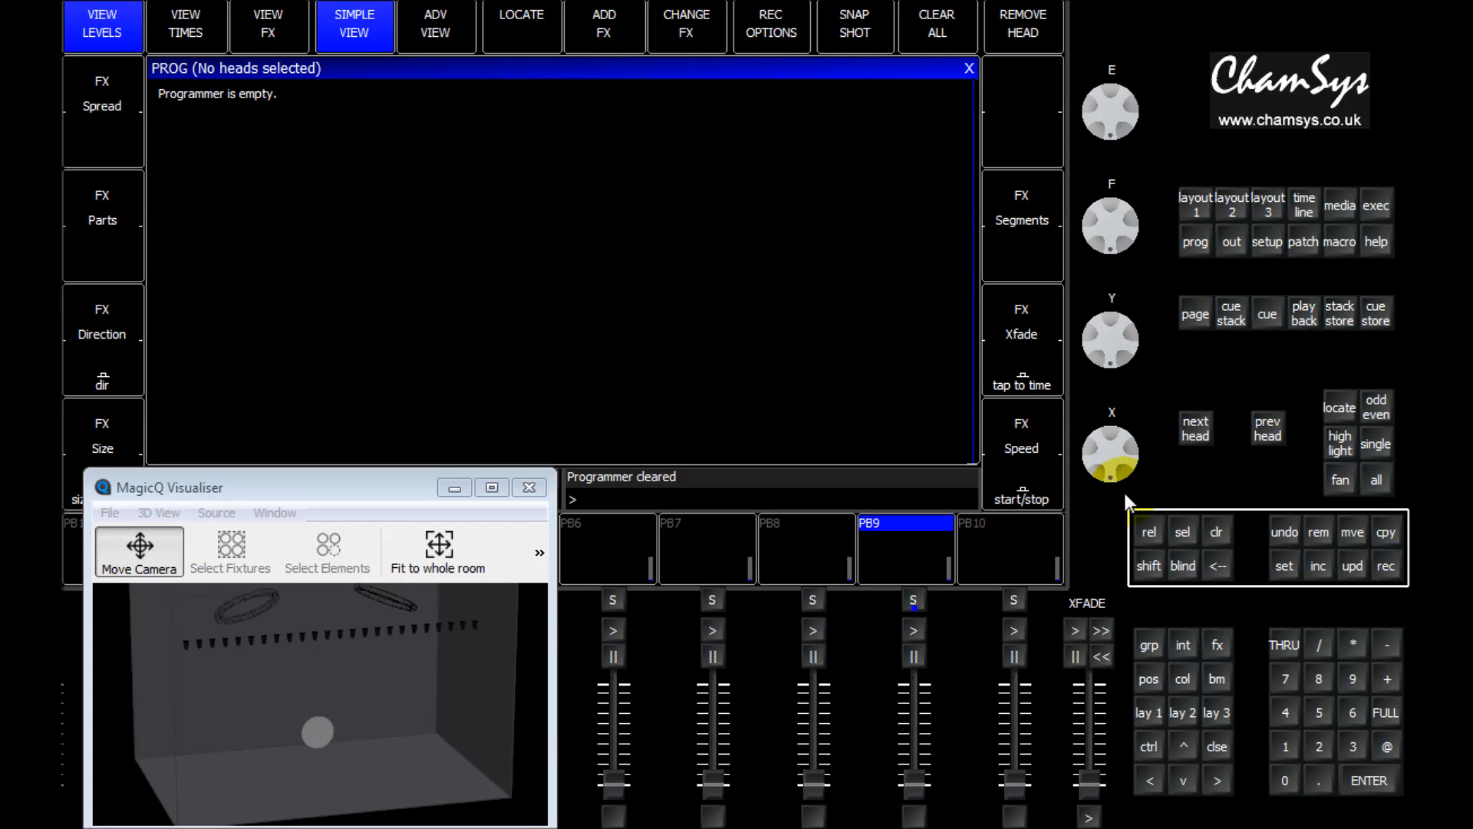
click(1148, 645)
click(1354, 748)
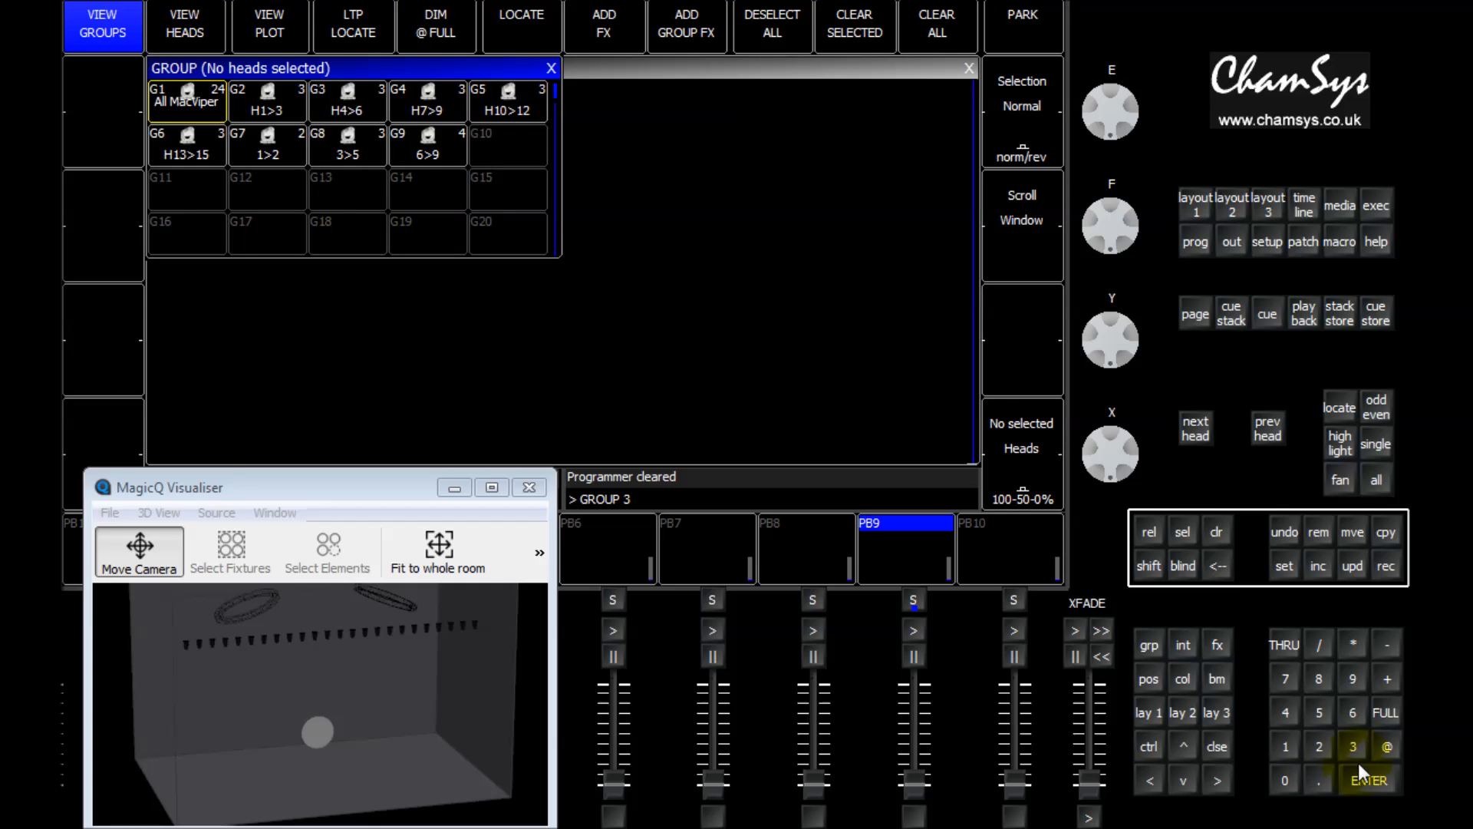
click(1357, 782)
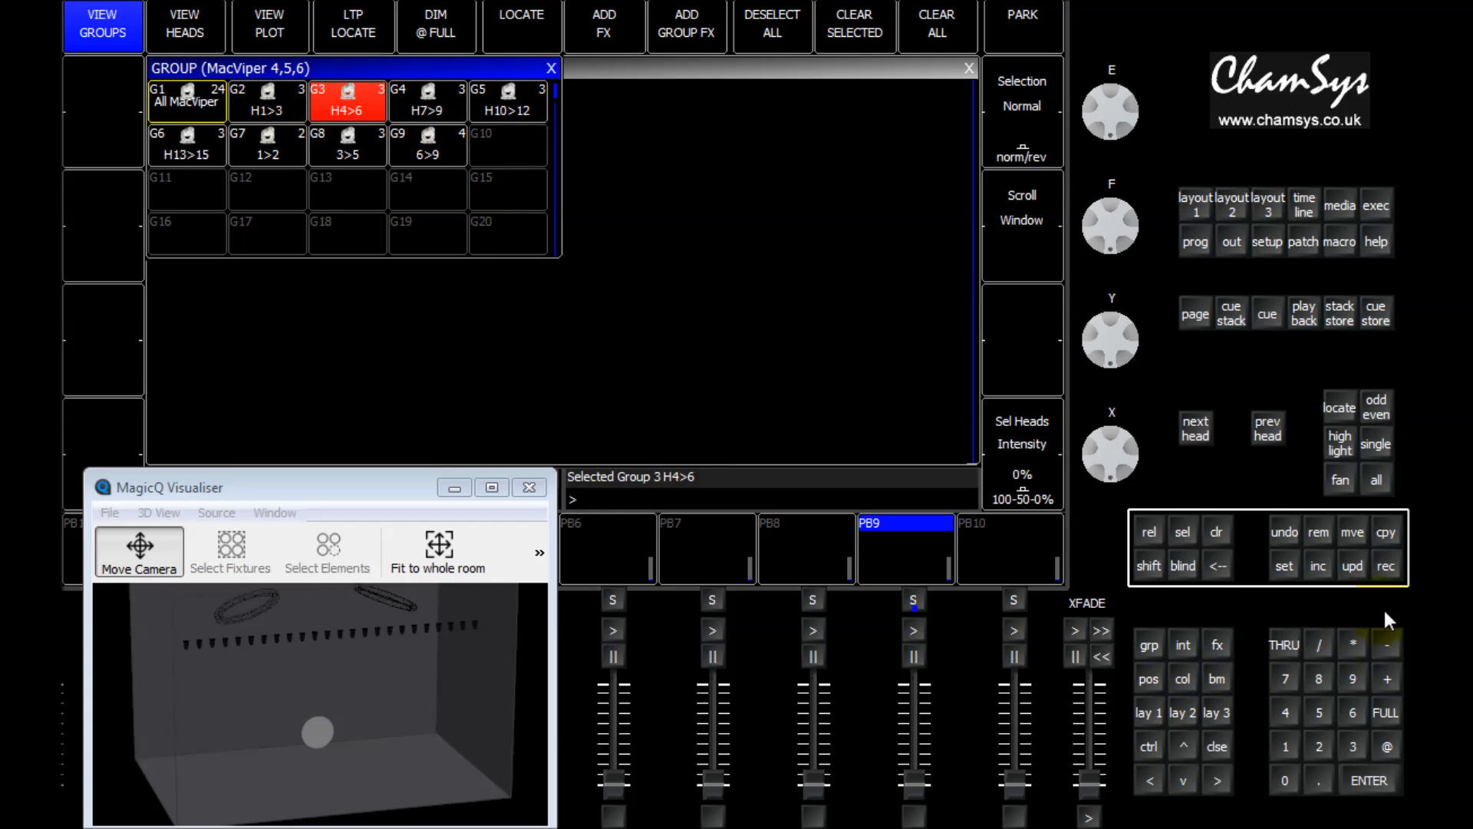
click(1386, 712)
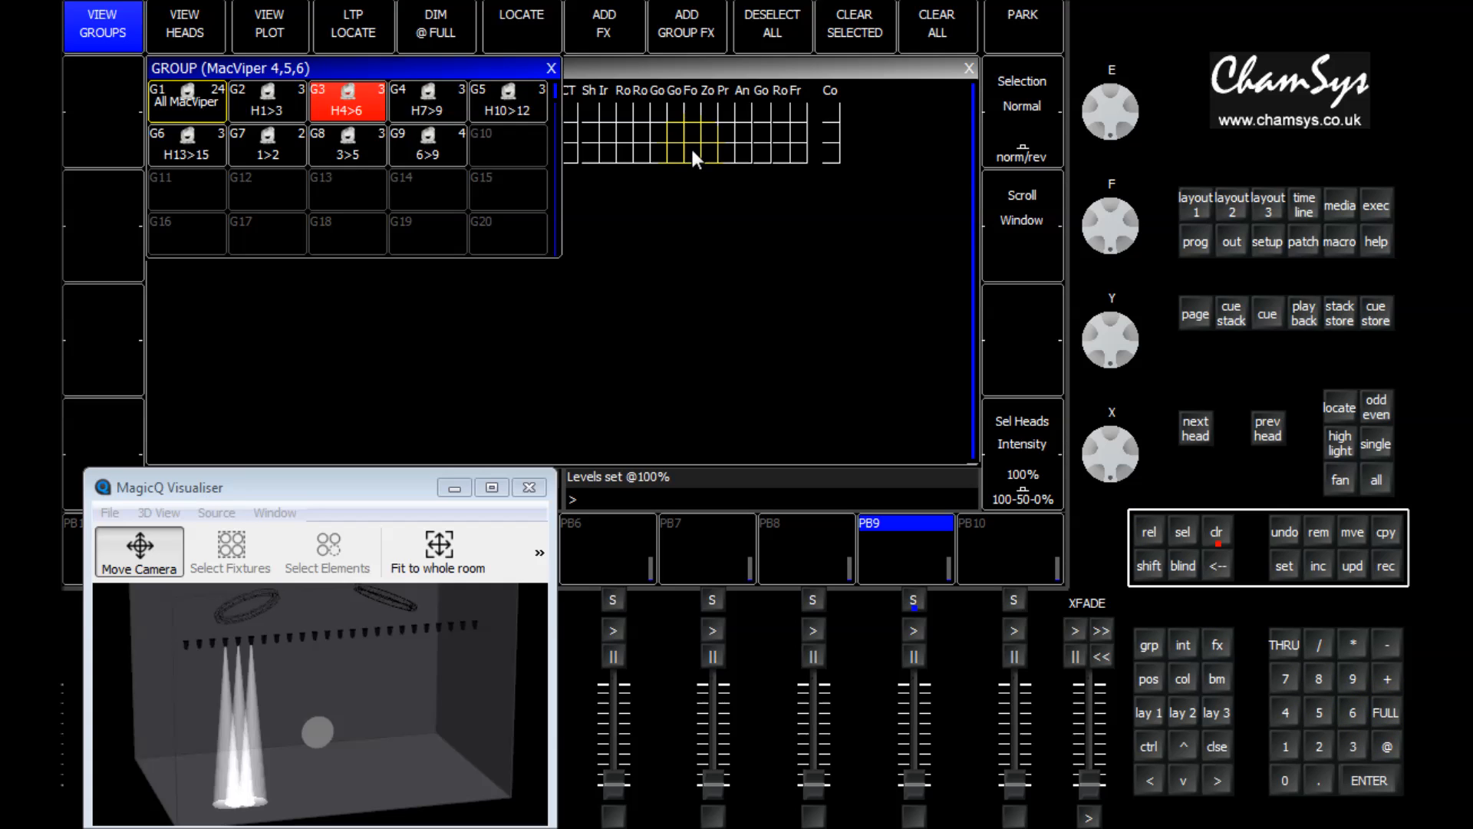
Limit the patch's head list to selected heads only, and clear the programmer.
click(1306, 243)
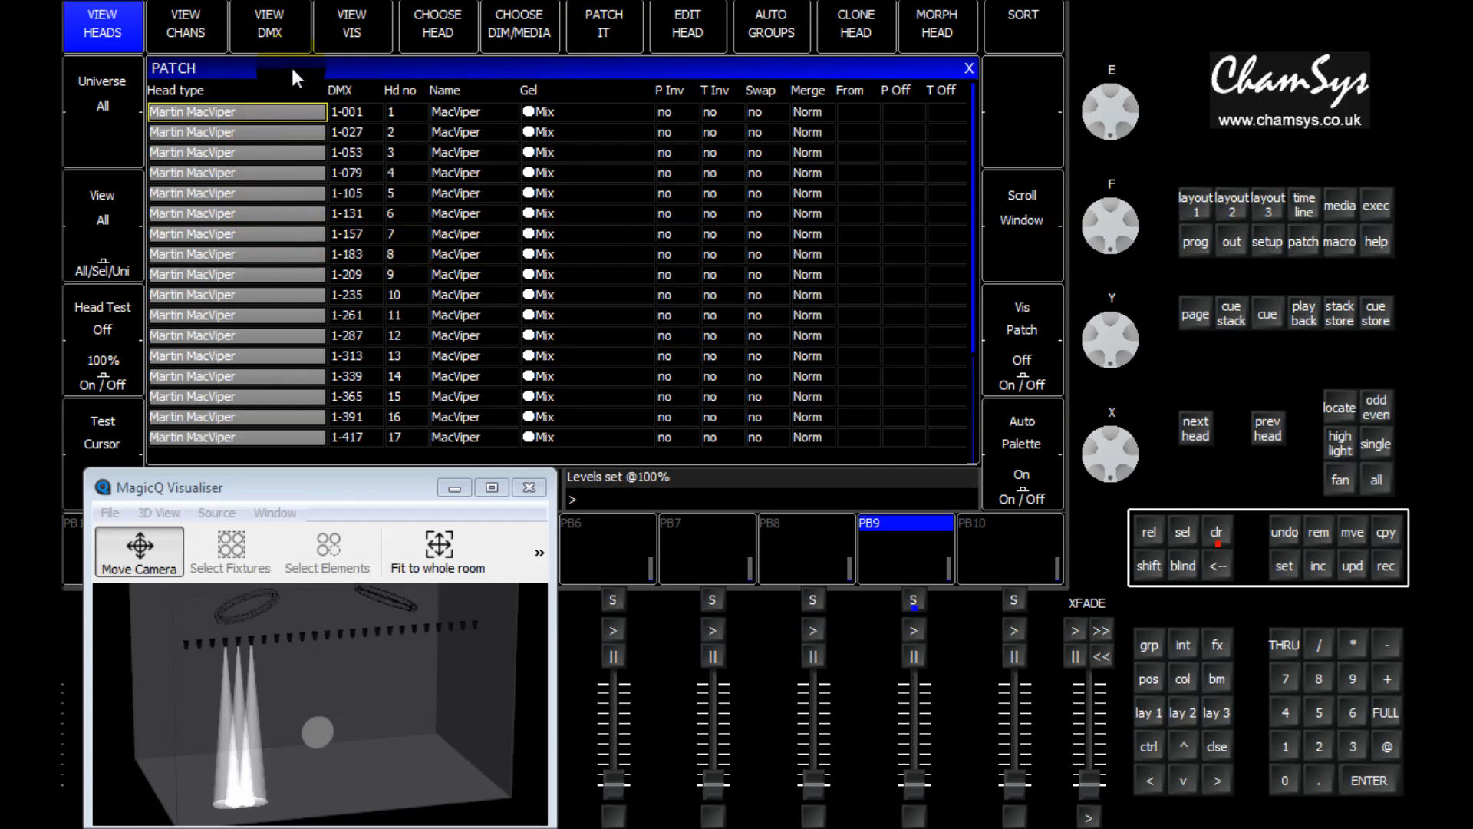
click(104, 249)
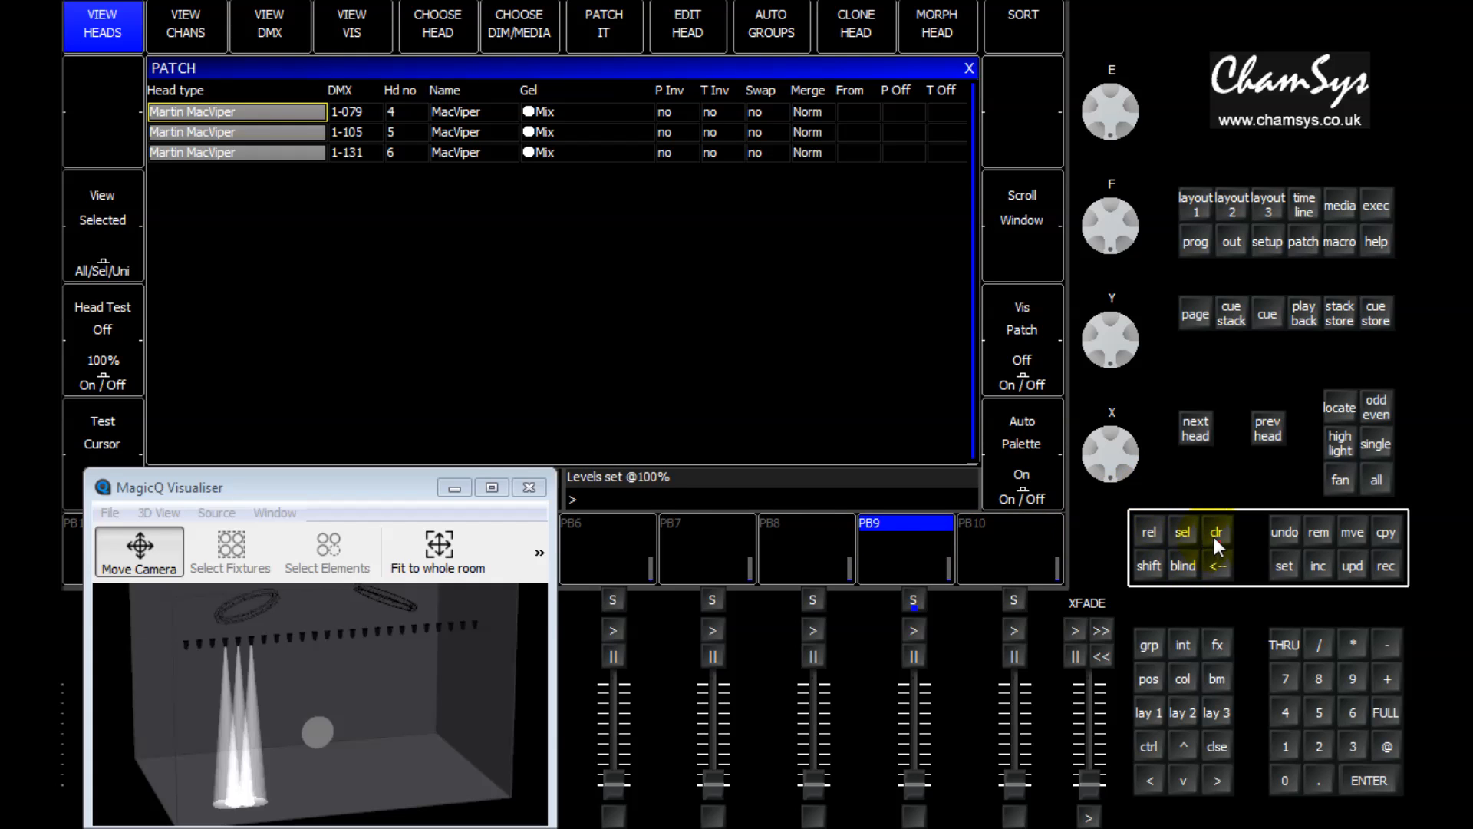
click(1214, 537)
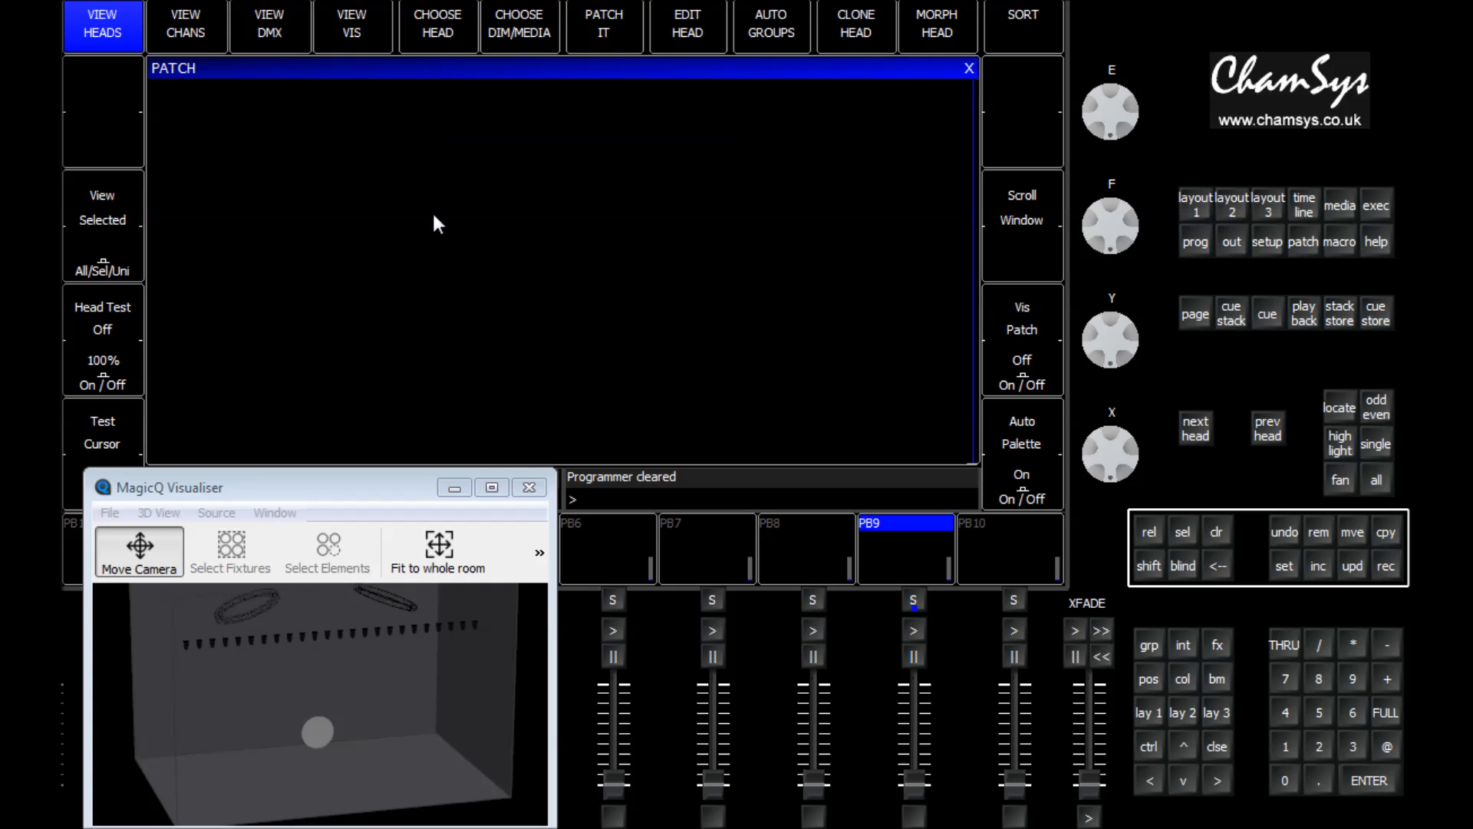
Select group 5 (H10>12) with a numeric group command and show the selected heads' visualiser positions in the patch.
click(1320, 713)
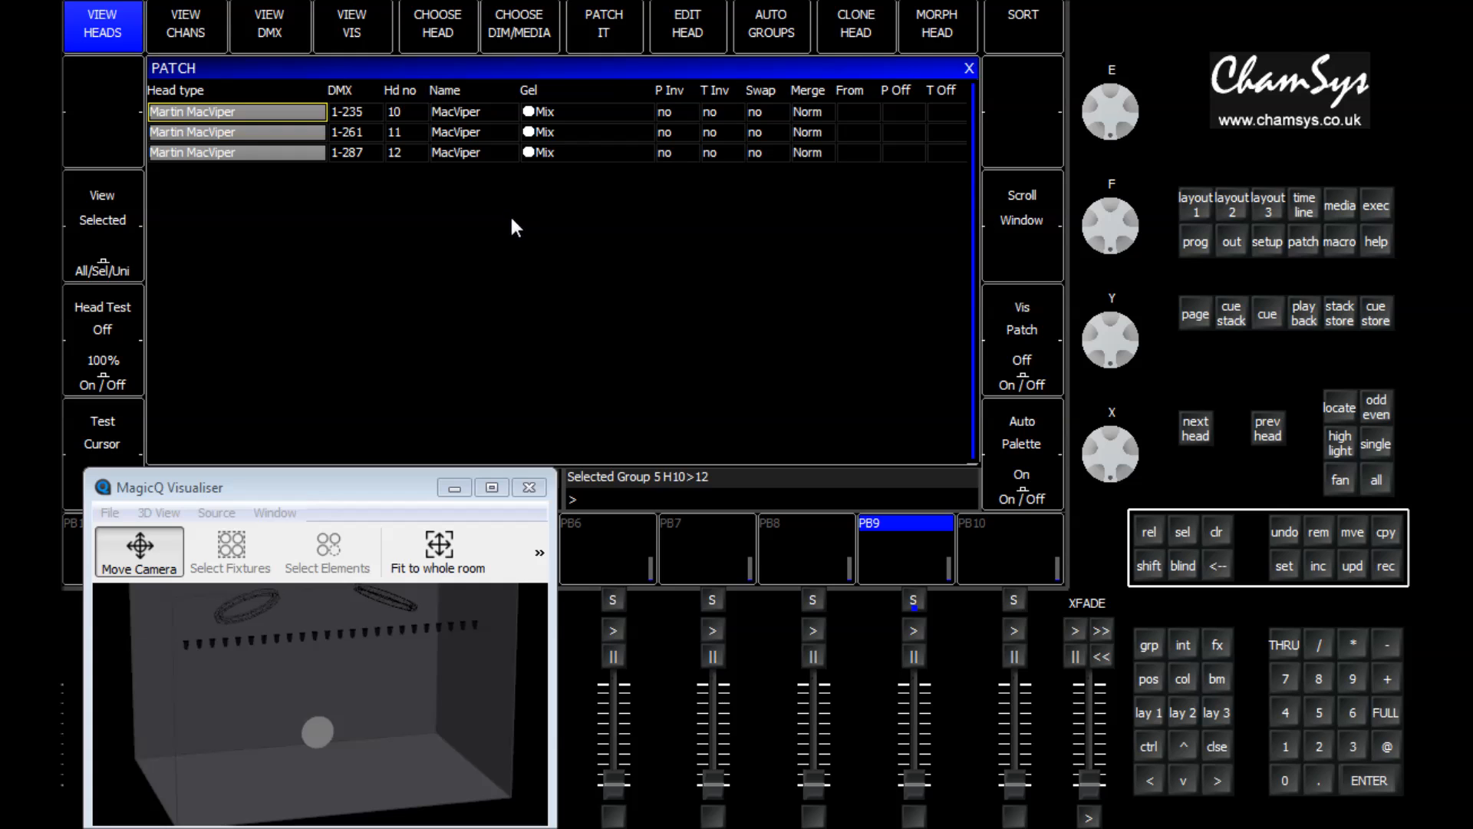
click(357, 29)
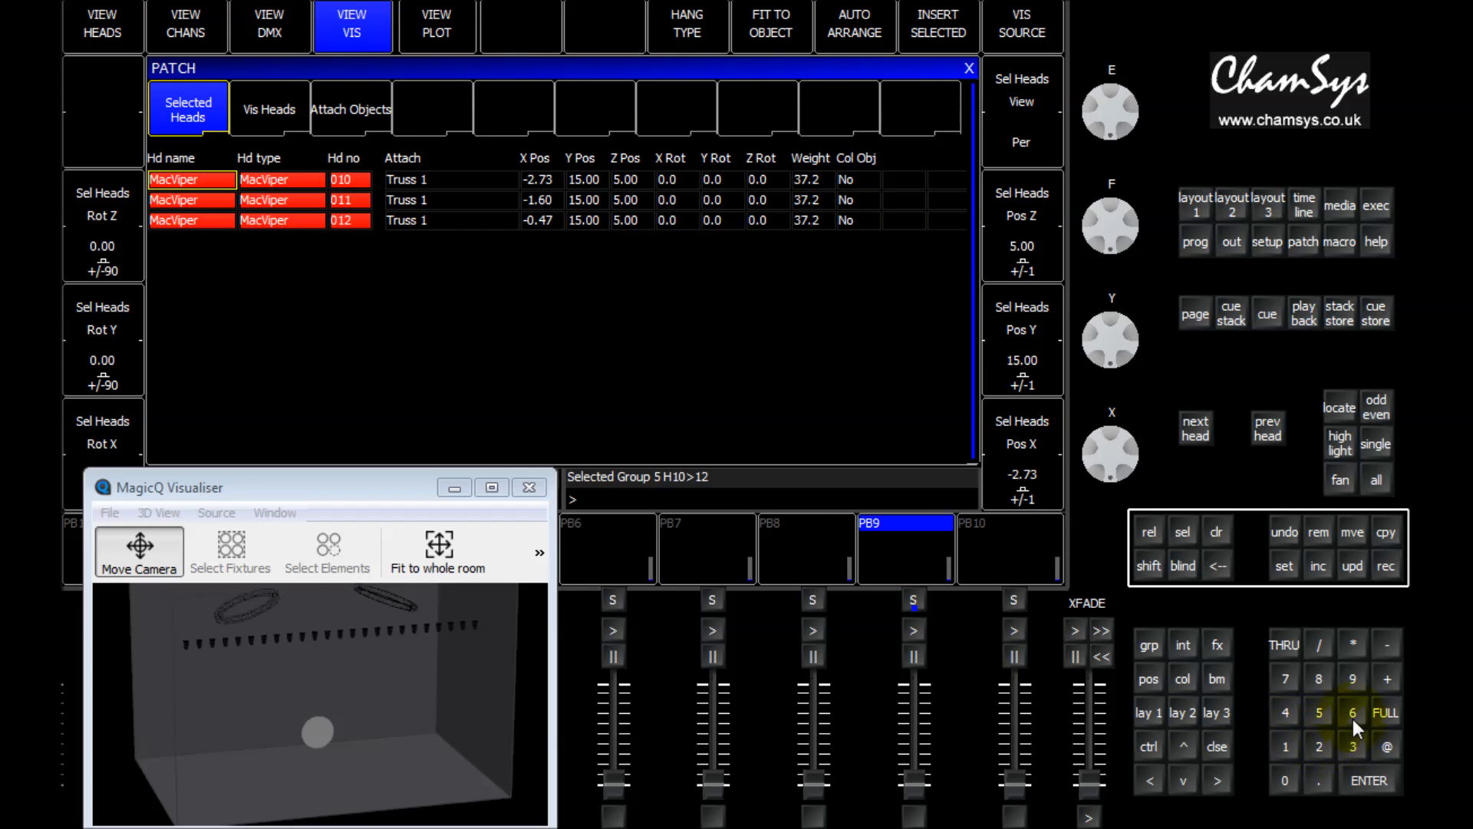
Select group 4 (H7>9) with a numeric group command and set its heads' Y position to 12.80.
click(1284, 715)
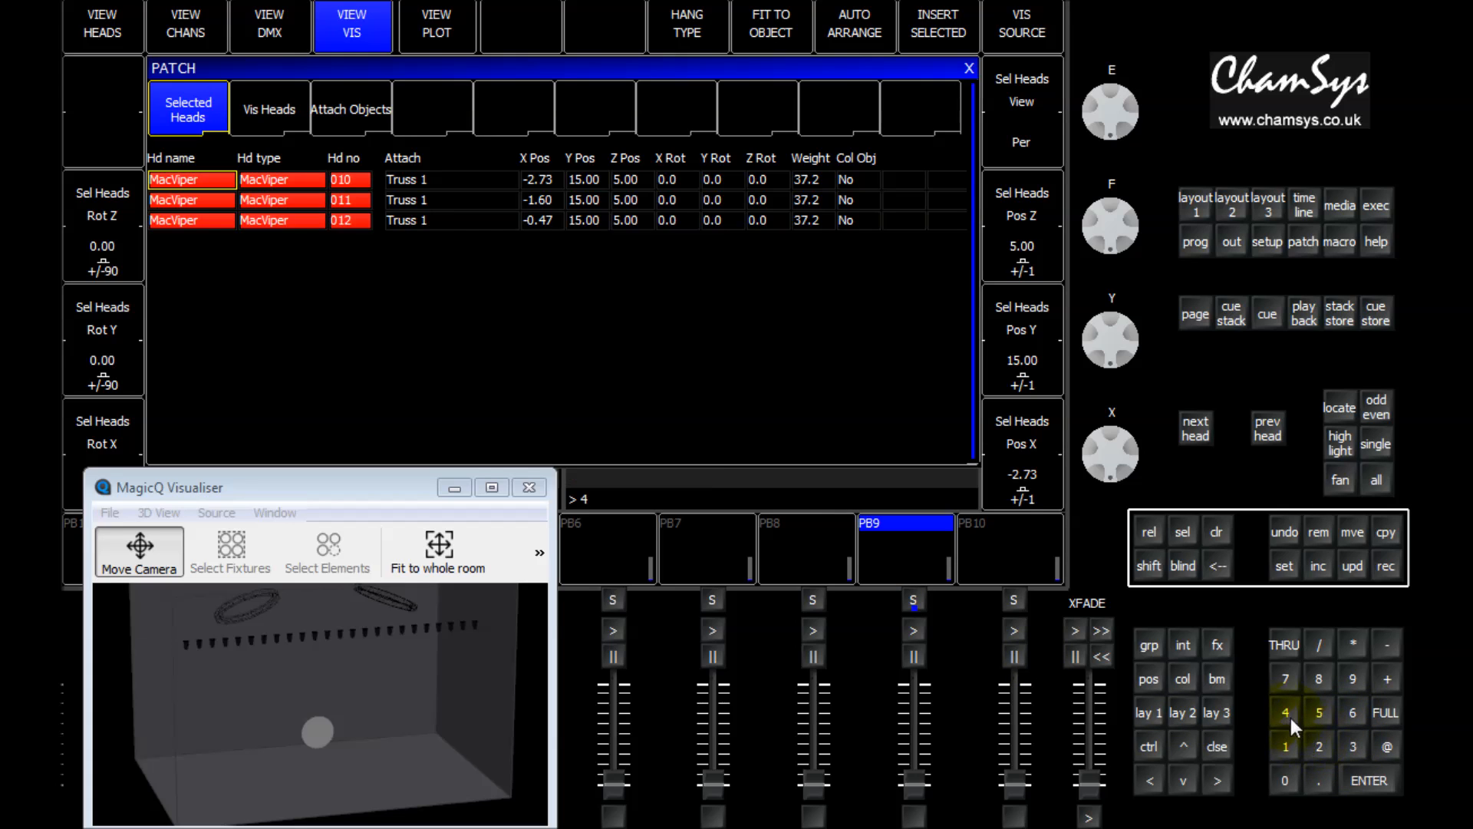
key(Return)
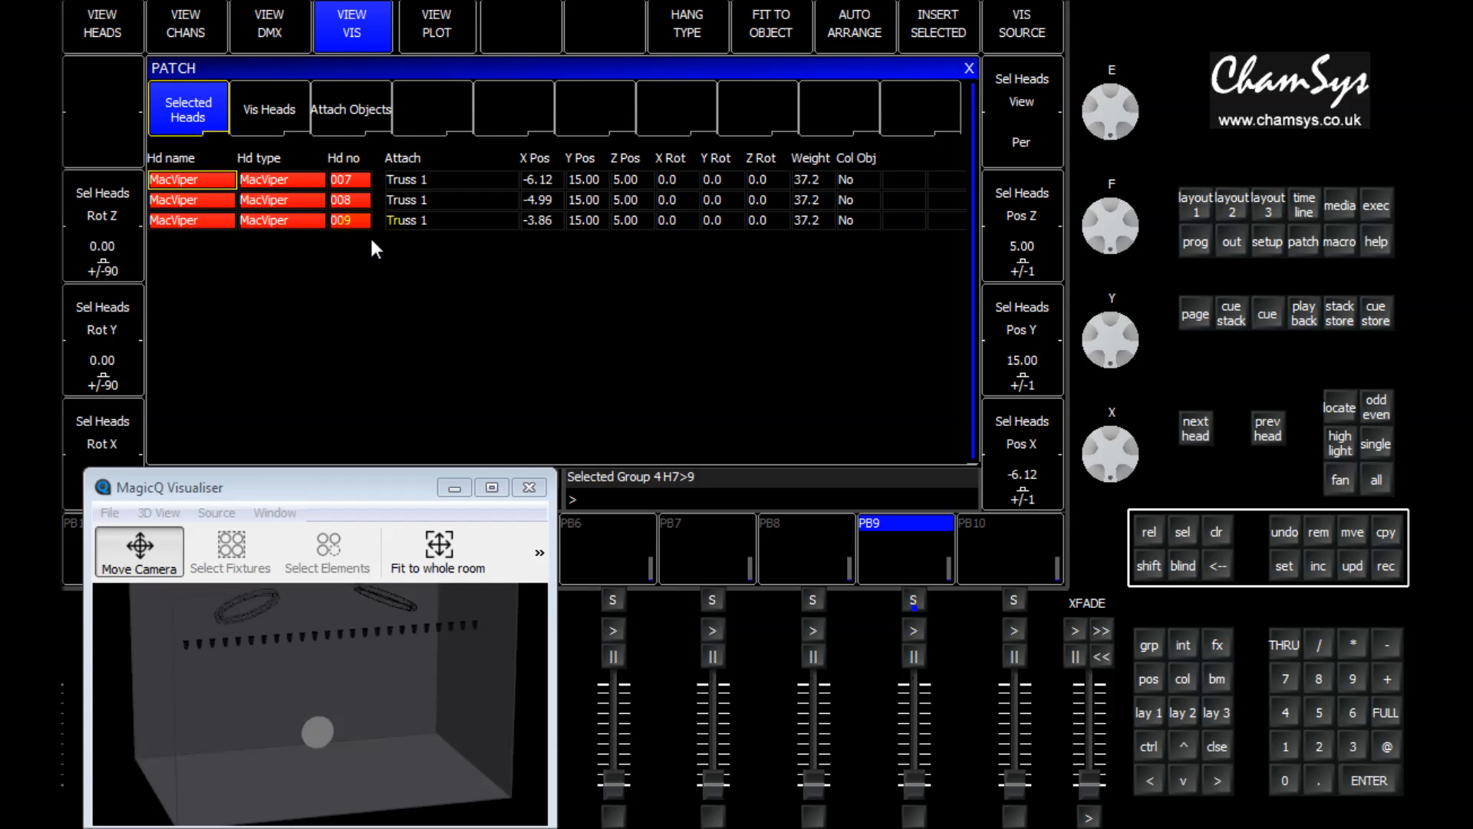
mouse_move(1132, 325)
mouse_down()
mouse_move(1131, 351)
mouse_move(1109, 273)
mouse_move(1111, 323)
mouse_up()
Select group 2 (H1>3) with a numeric group command and set its heads' Y position to 16.90.
click(1320, 747)
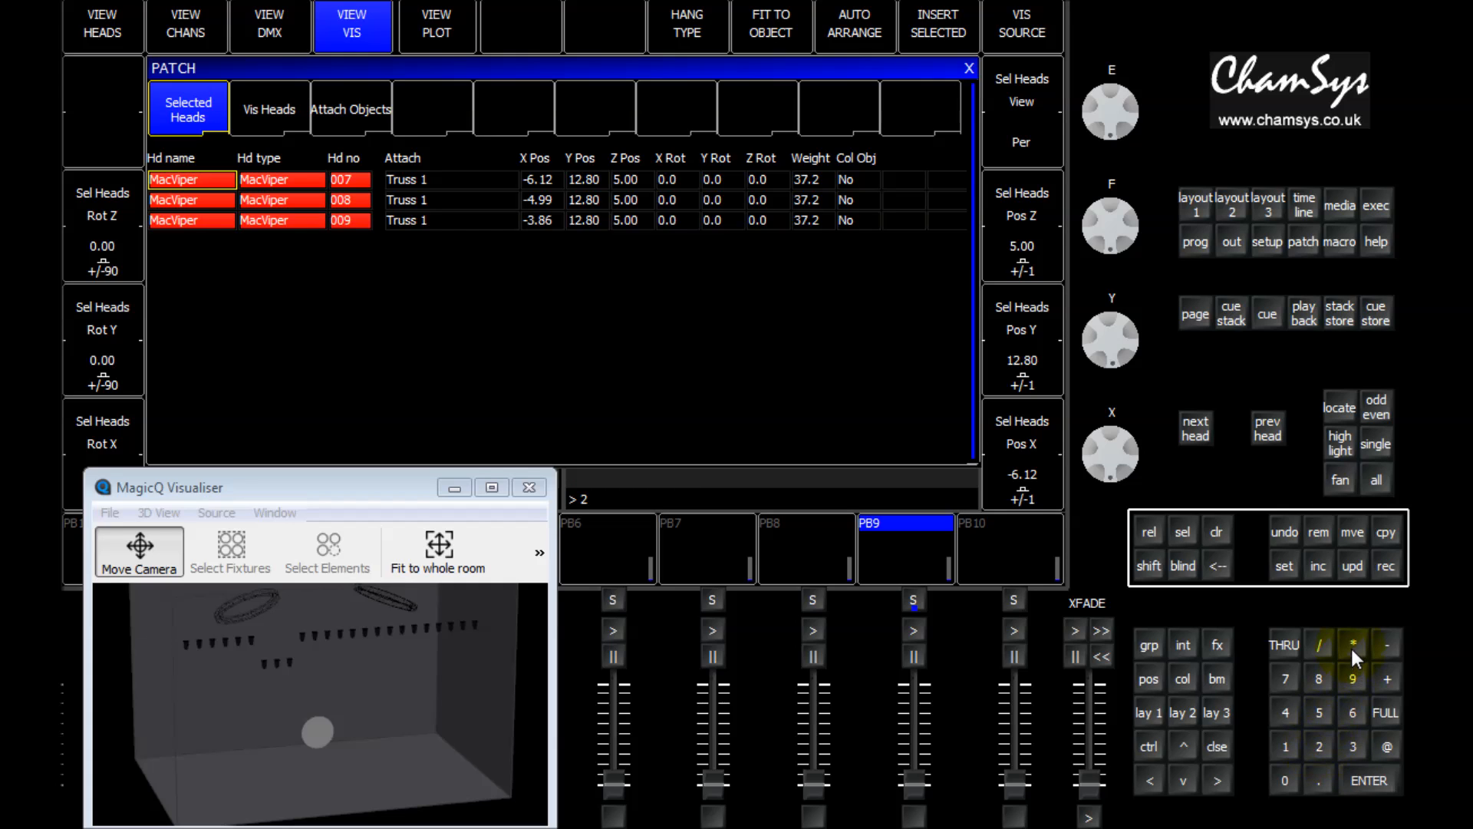
click(1352, 648)
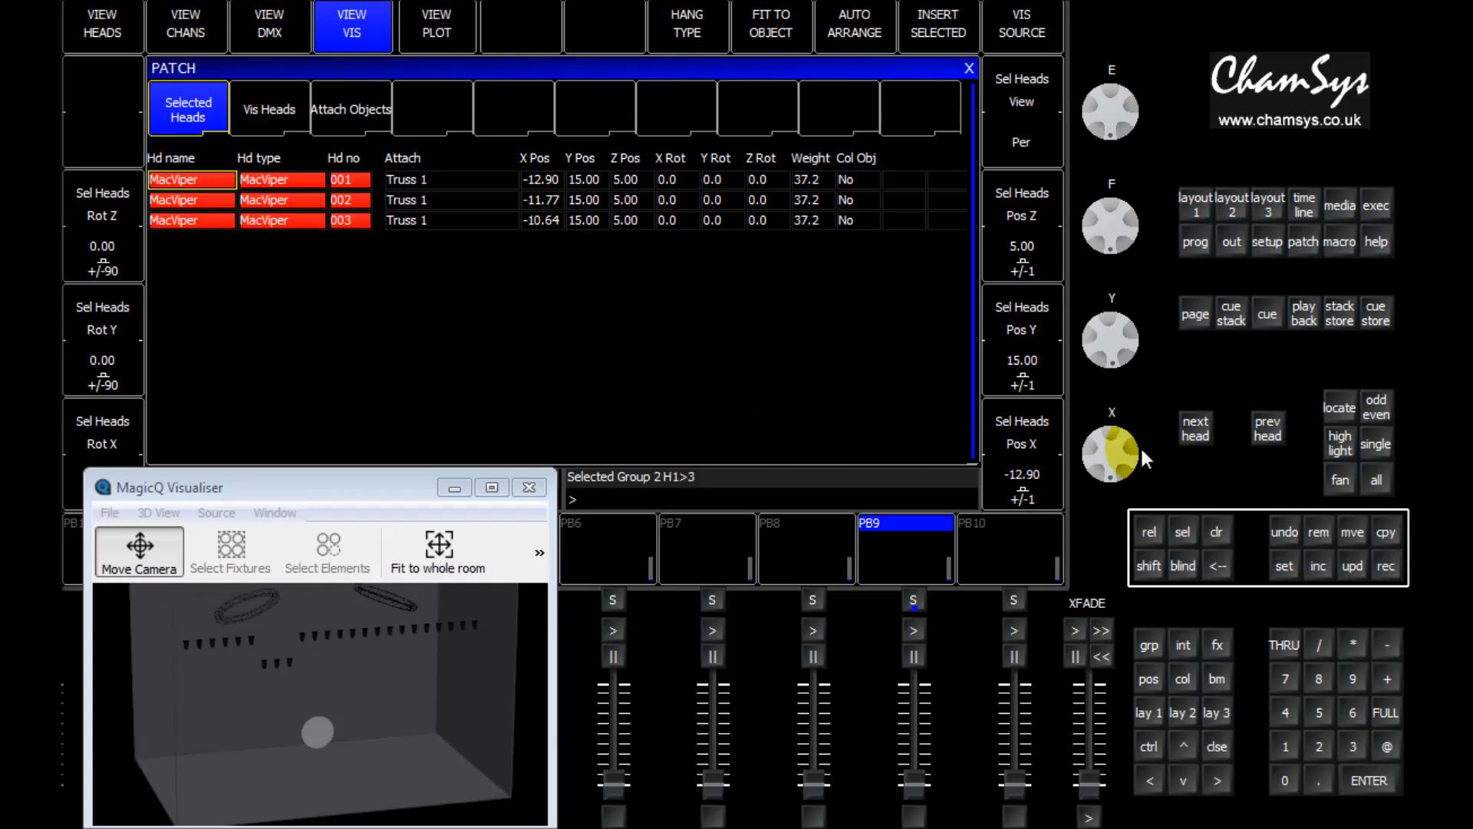
mouse_move(1121, 356)
mouse_down()
mouse_move(1129, 344)
mouse_move(1130, 357)
mouse_up()
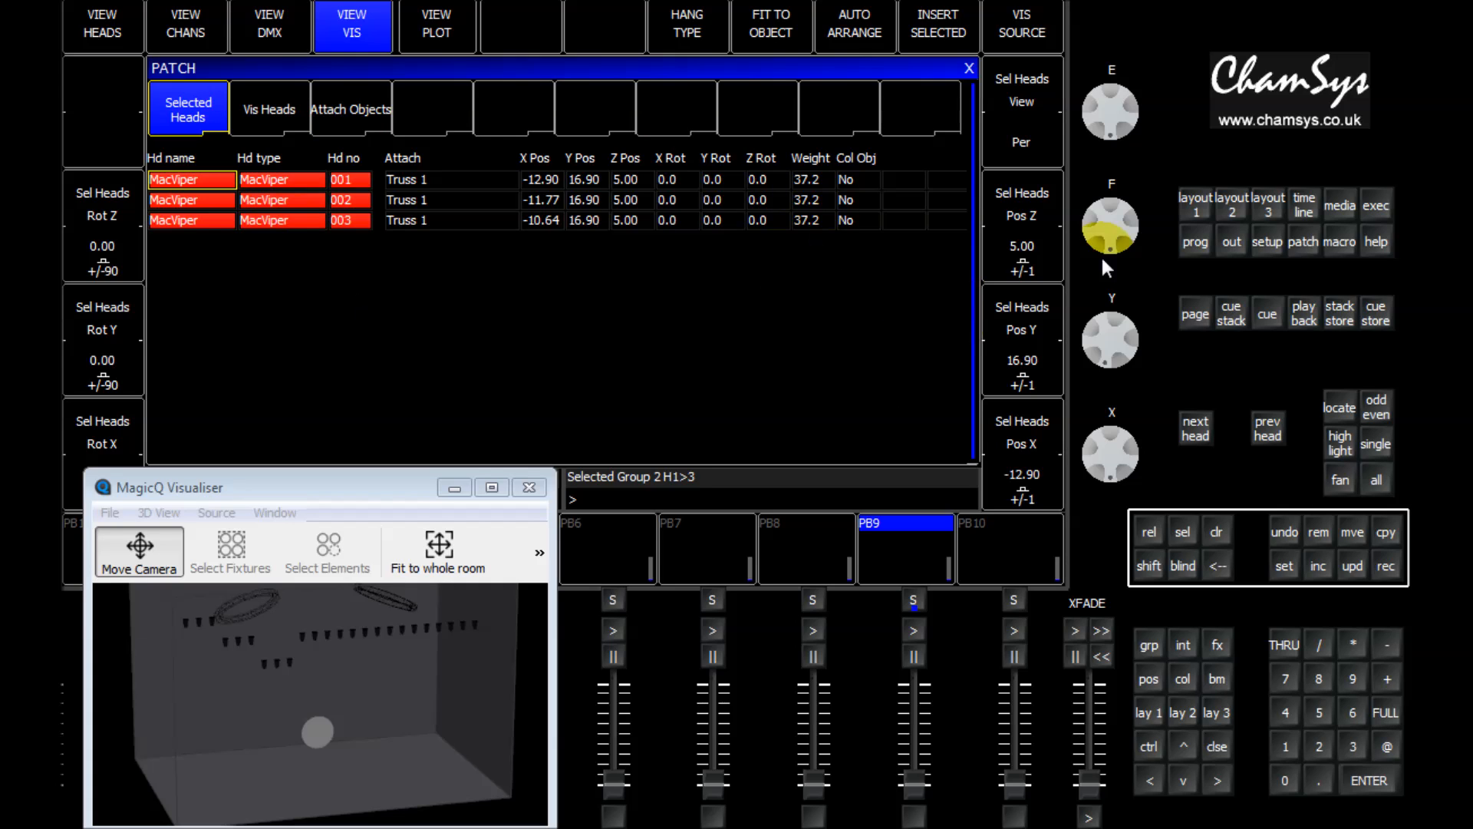
Return to the first layout and clear the programmer.
click(1191, 204)
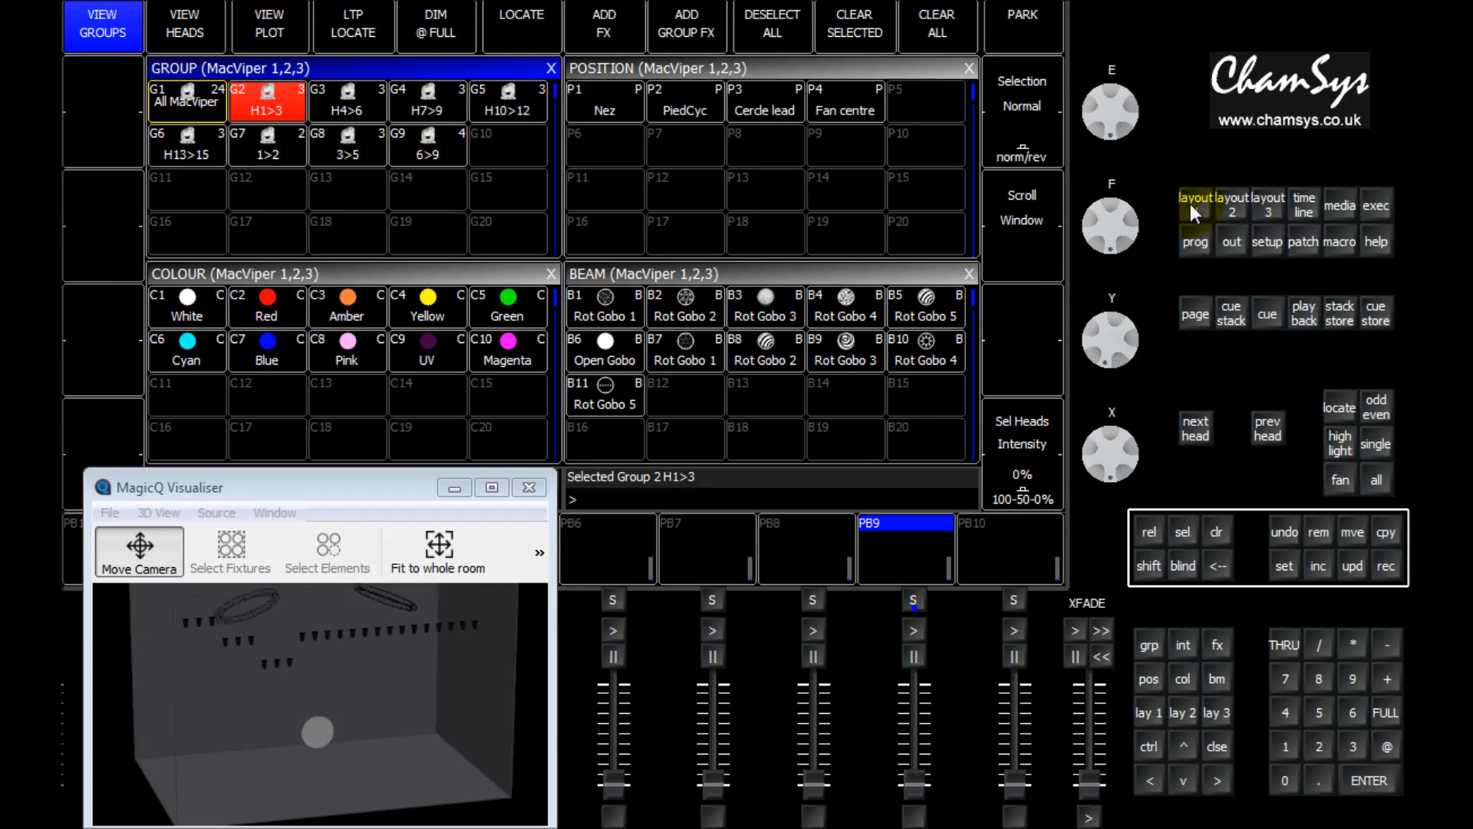
click(1219, 533)
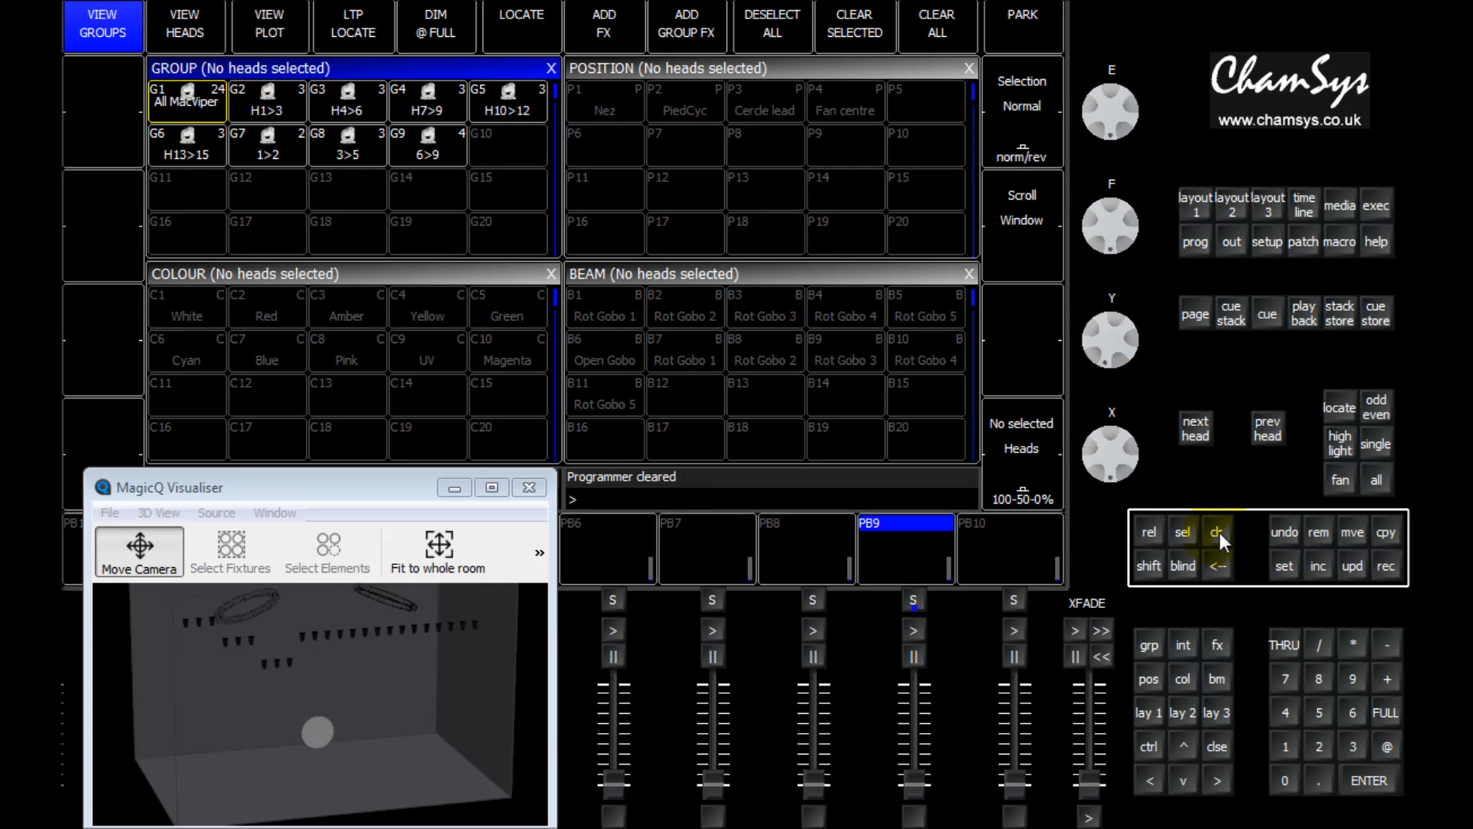
Select the All MacViper group and set its dimmers to full.
click(205, 109)
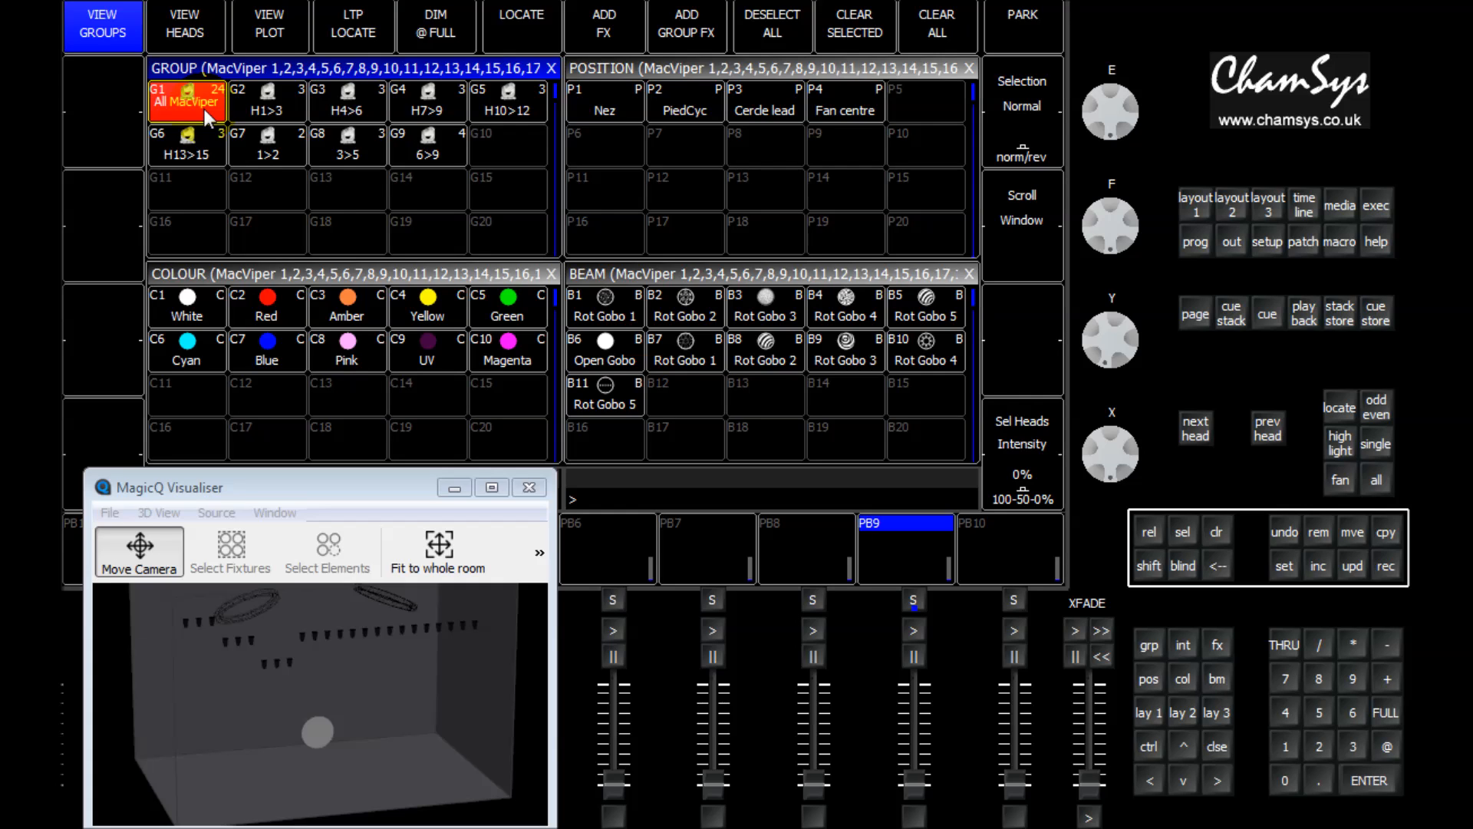
click(435, 30)
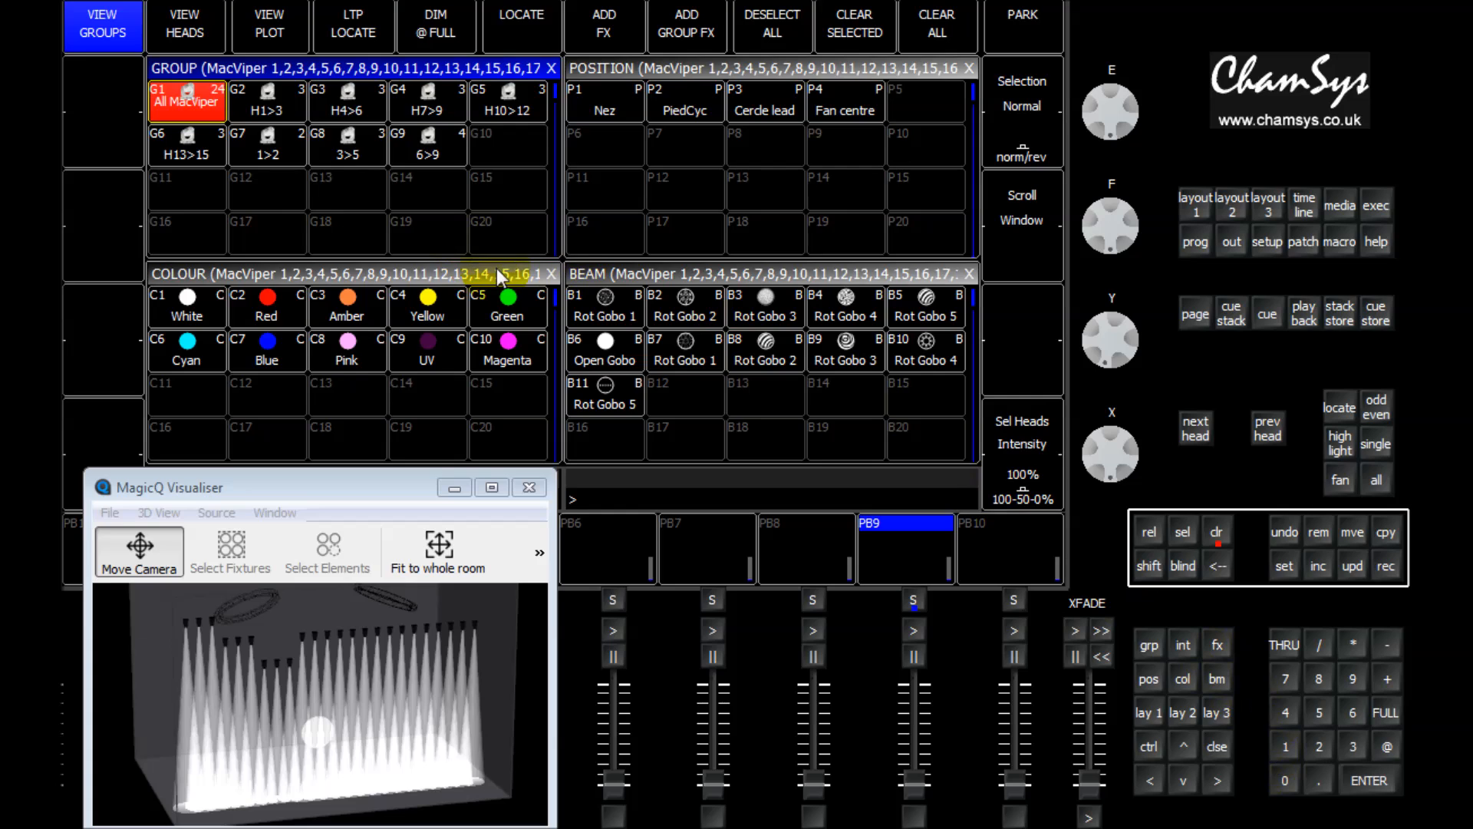
Sub-select heads 1 and 24 of the current selection with a numeric command and colour them Magenta.
click(1183, 565)
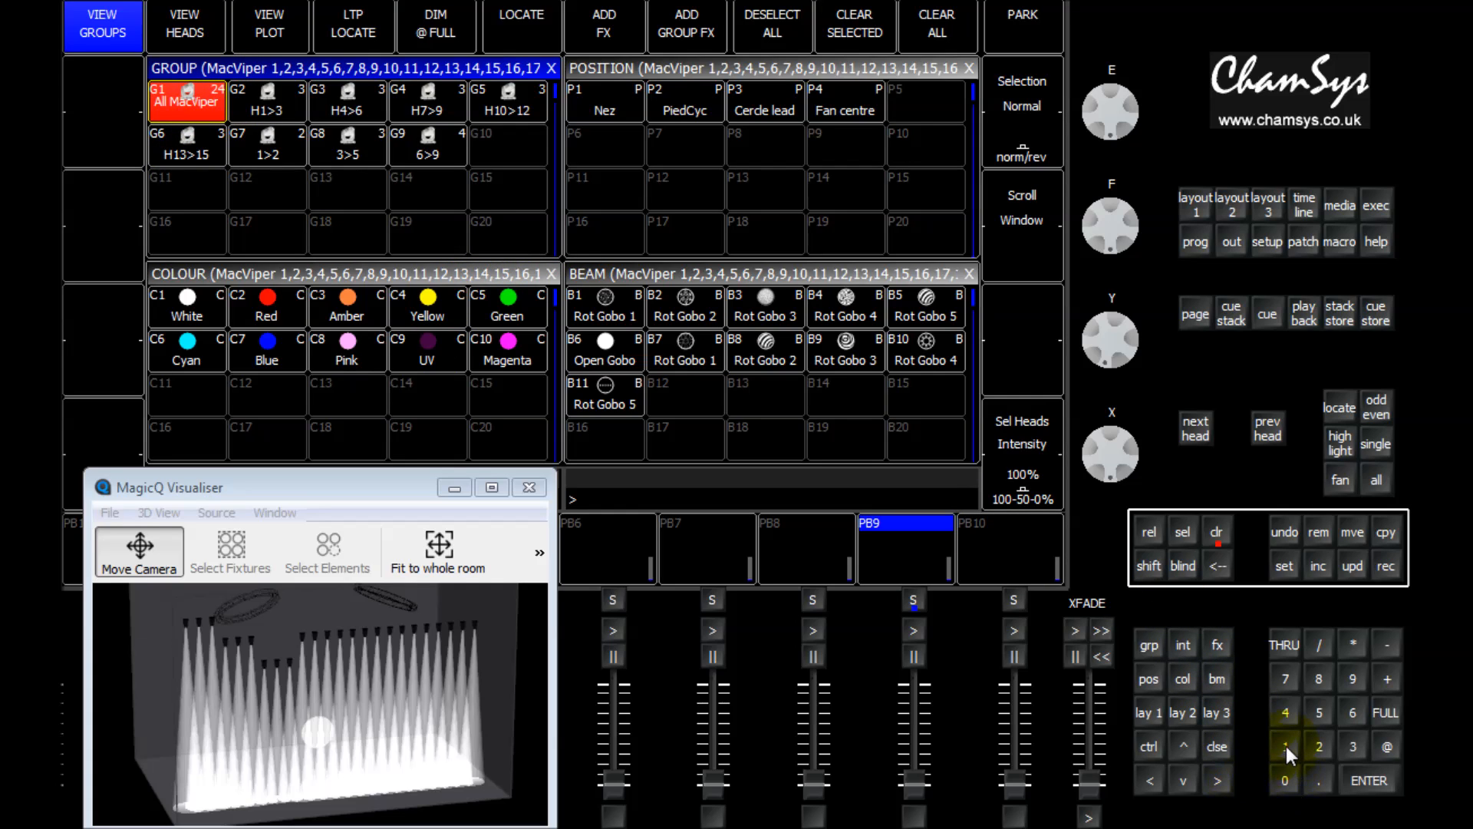
click(1388, 680)
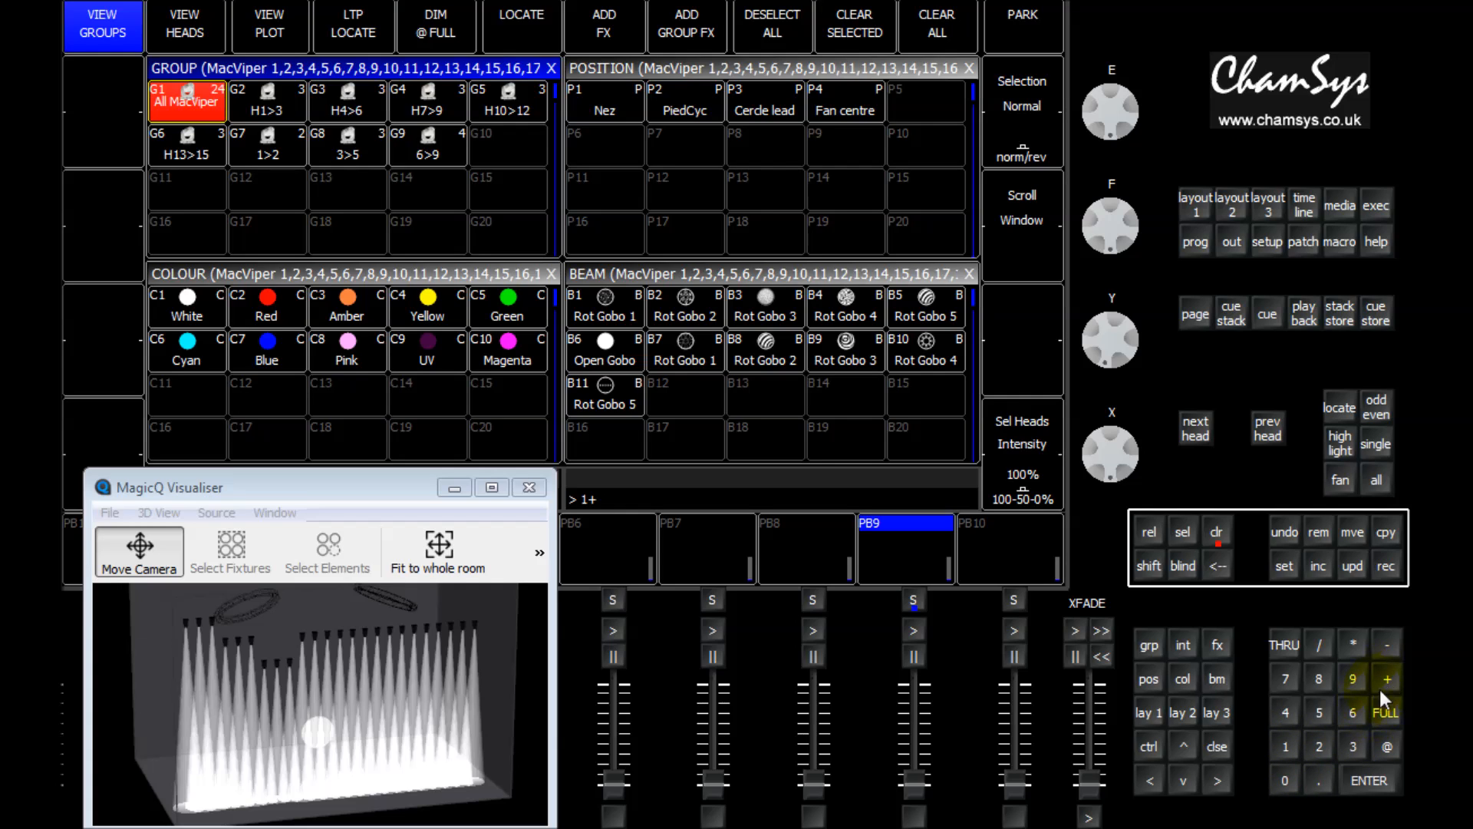
click(1325, 742)
click(1290, 713)
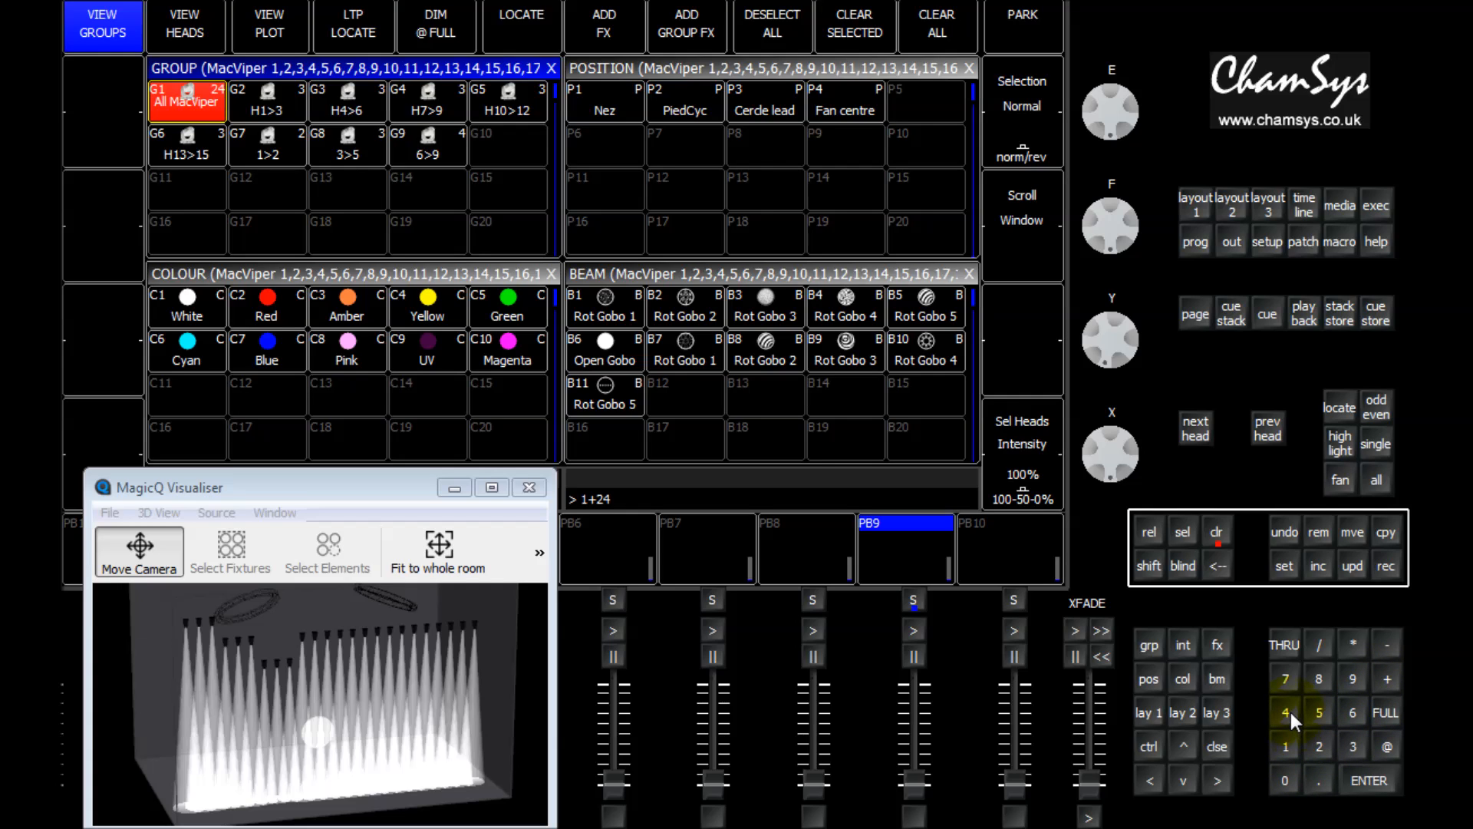
click(1195, 435)
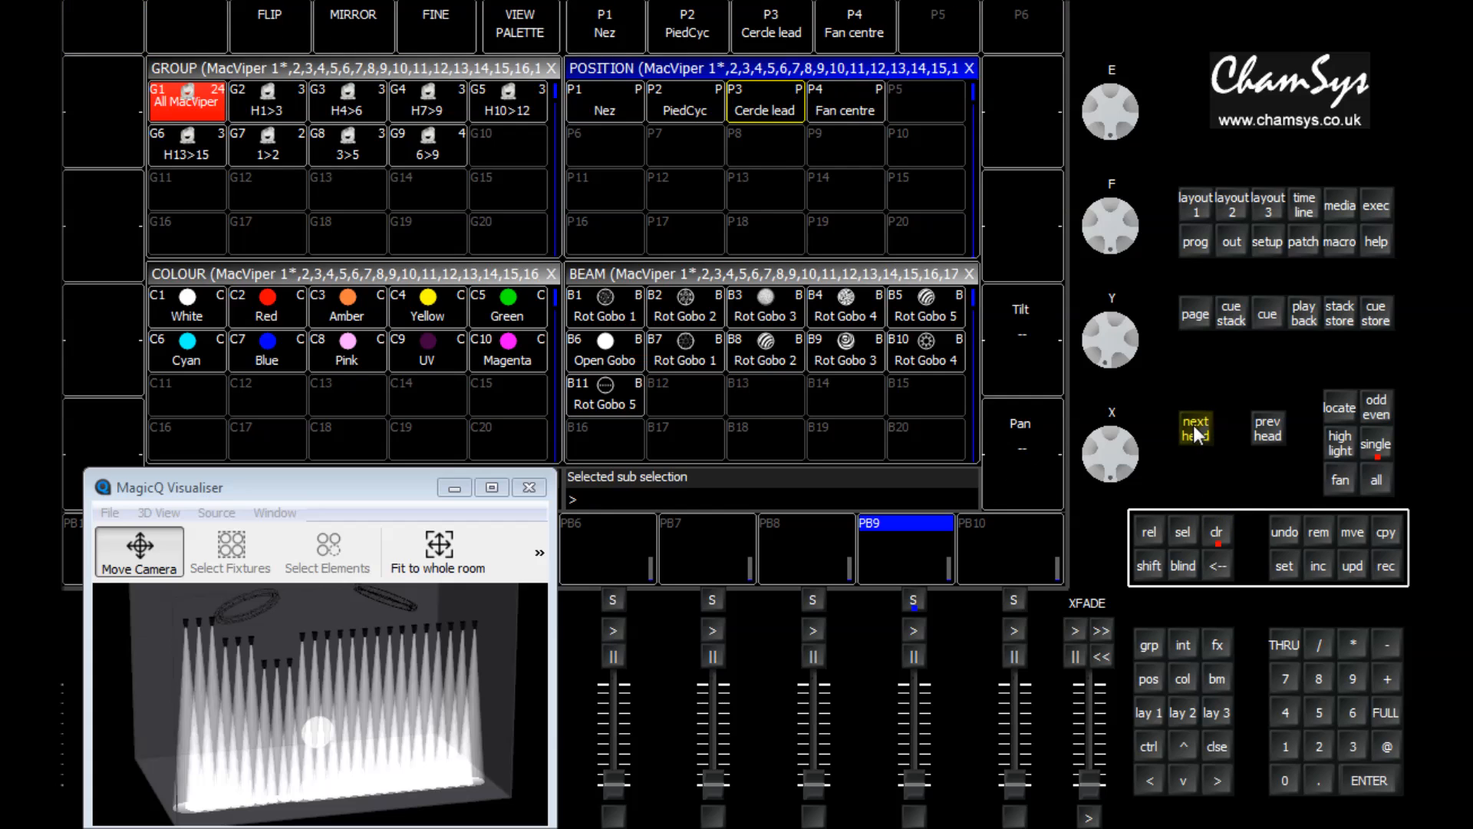
click(518, 351)
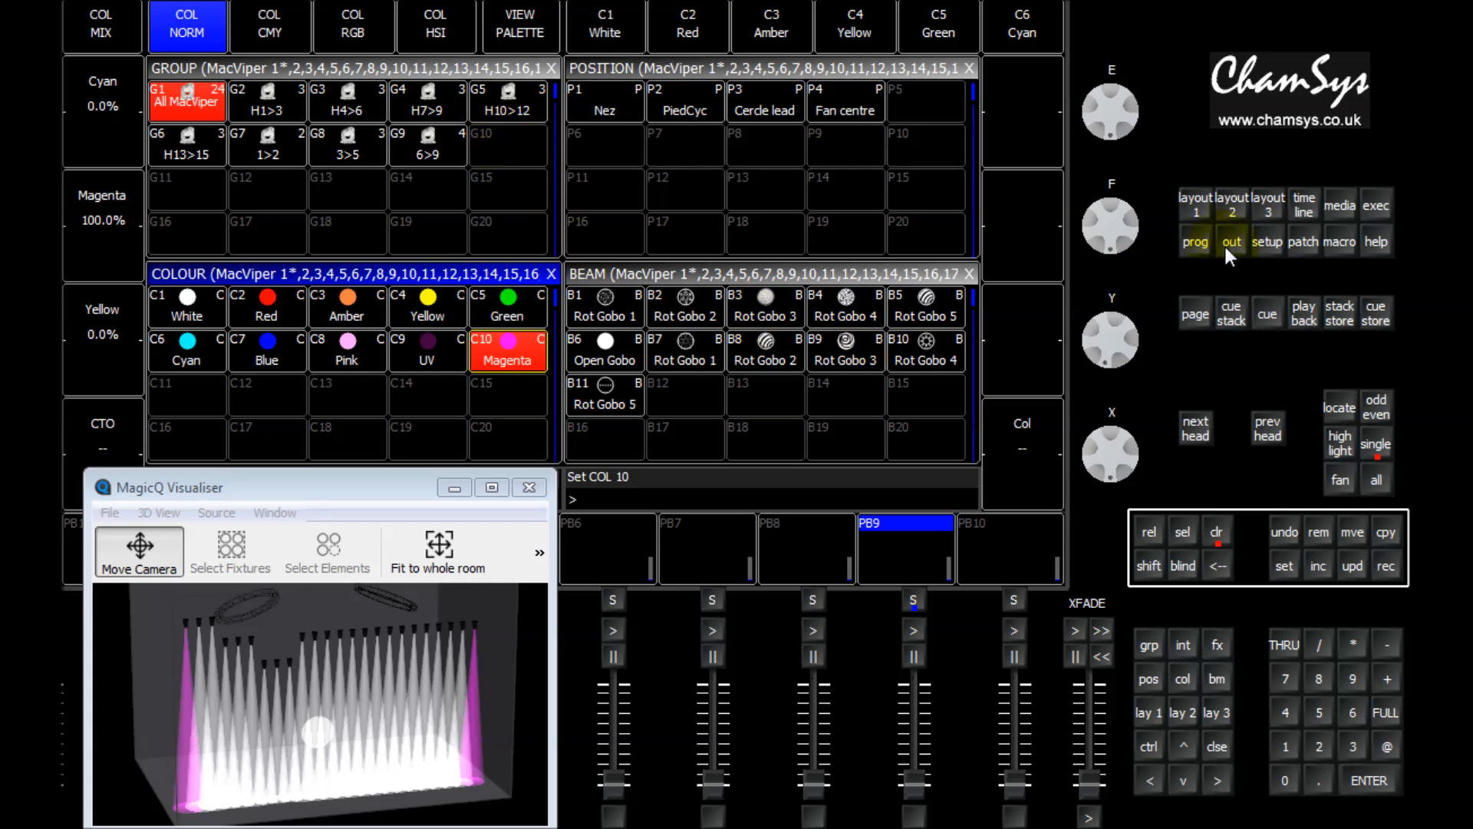
Renumber all the patched MacViper heads consecutively, starting from head number 101.
click(1305, 242)
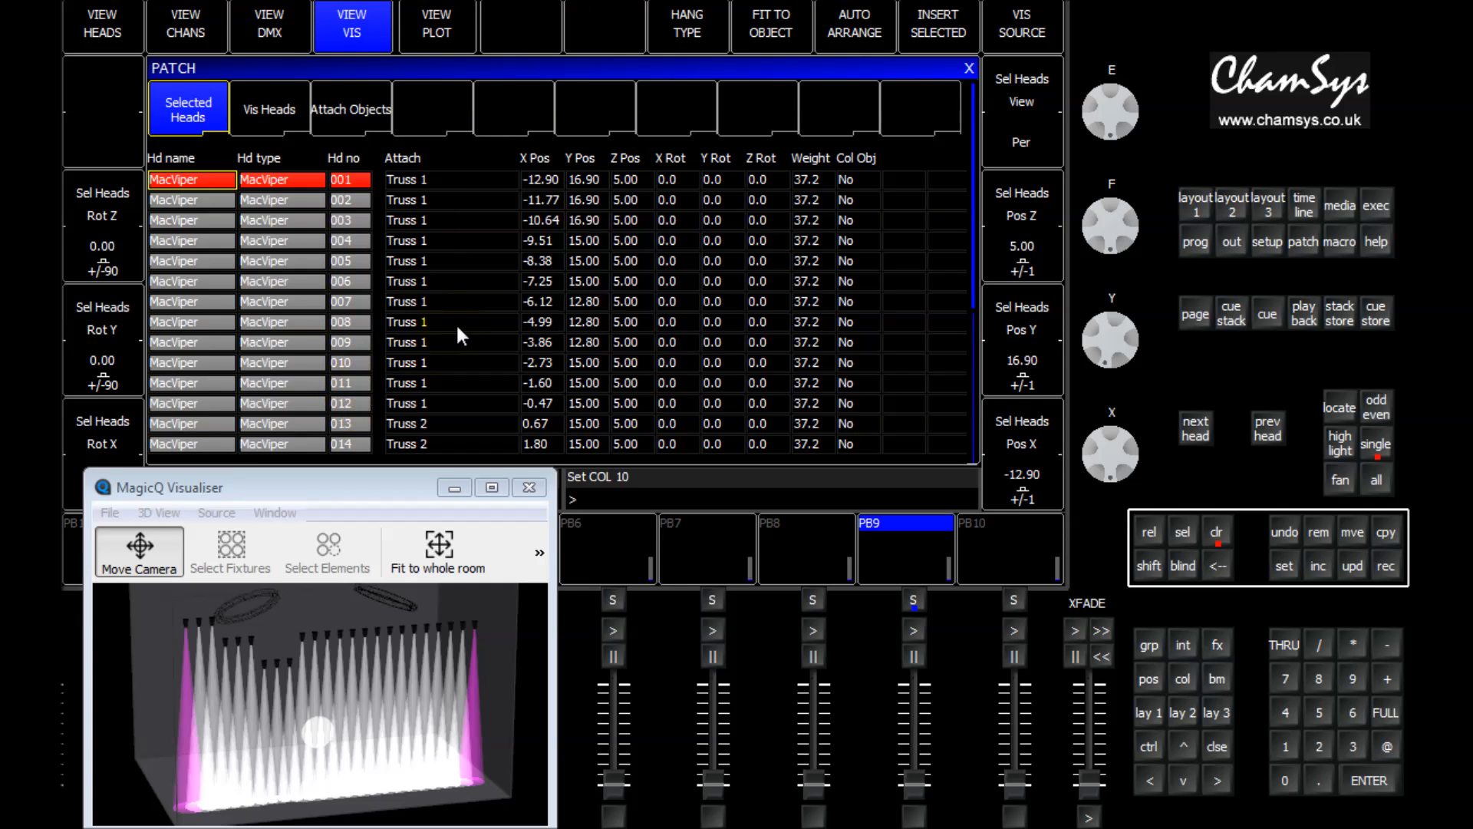
scroll(465, 323, down, 6)
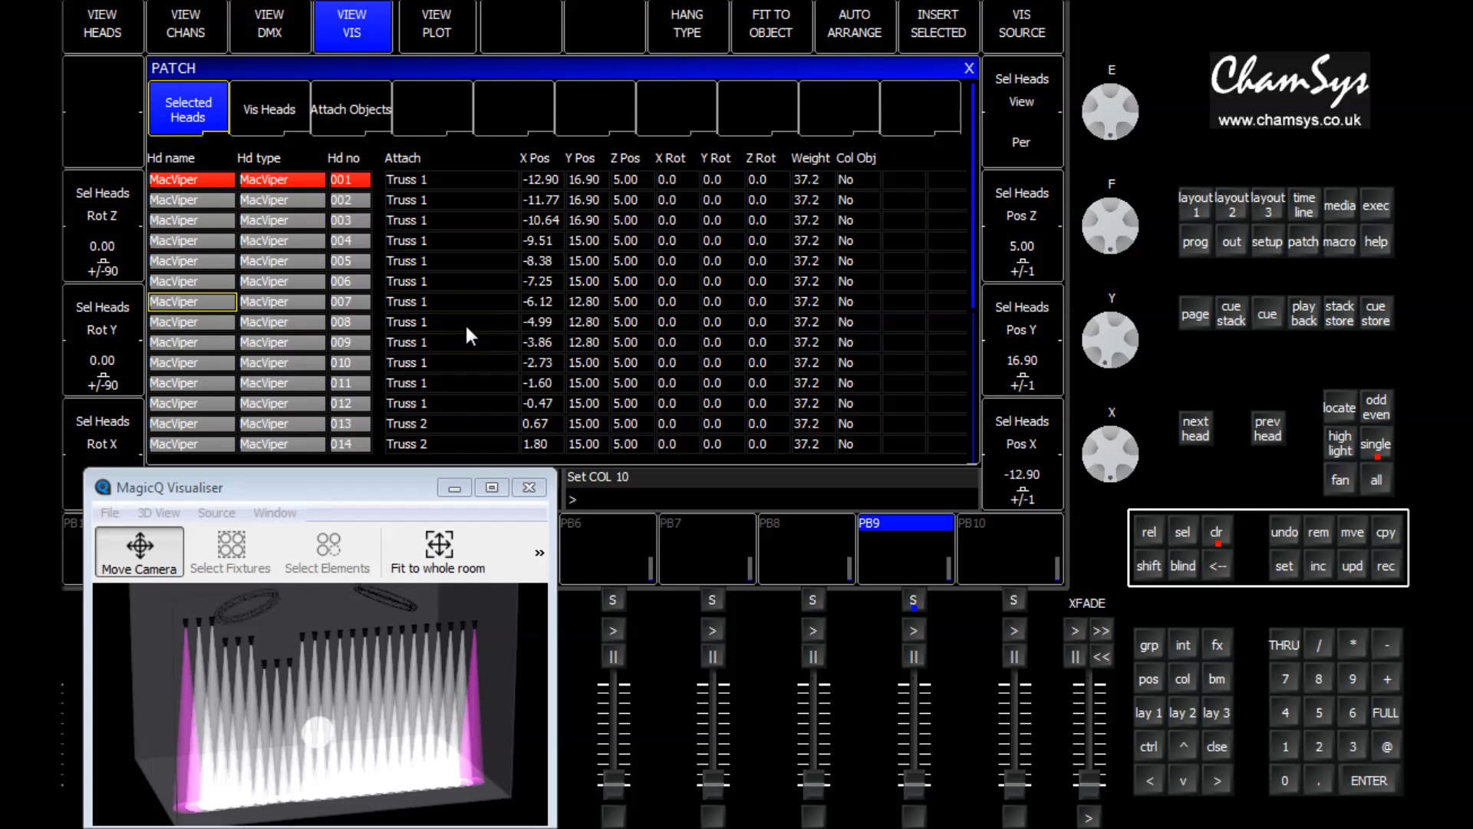
scroll(465, 323, up, 6)
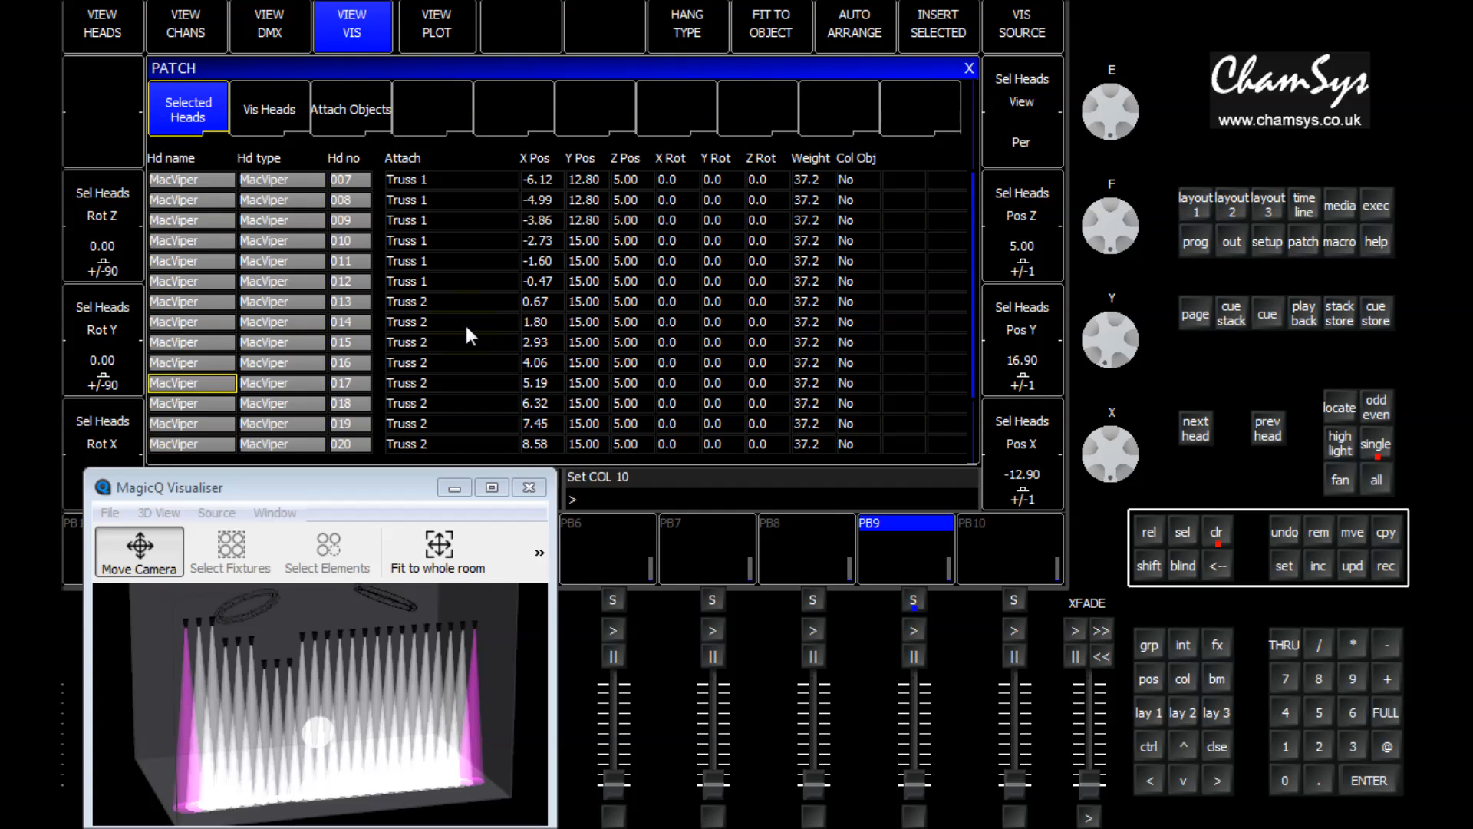
scroll(465, 322, up, 1)
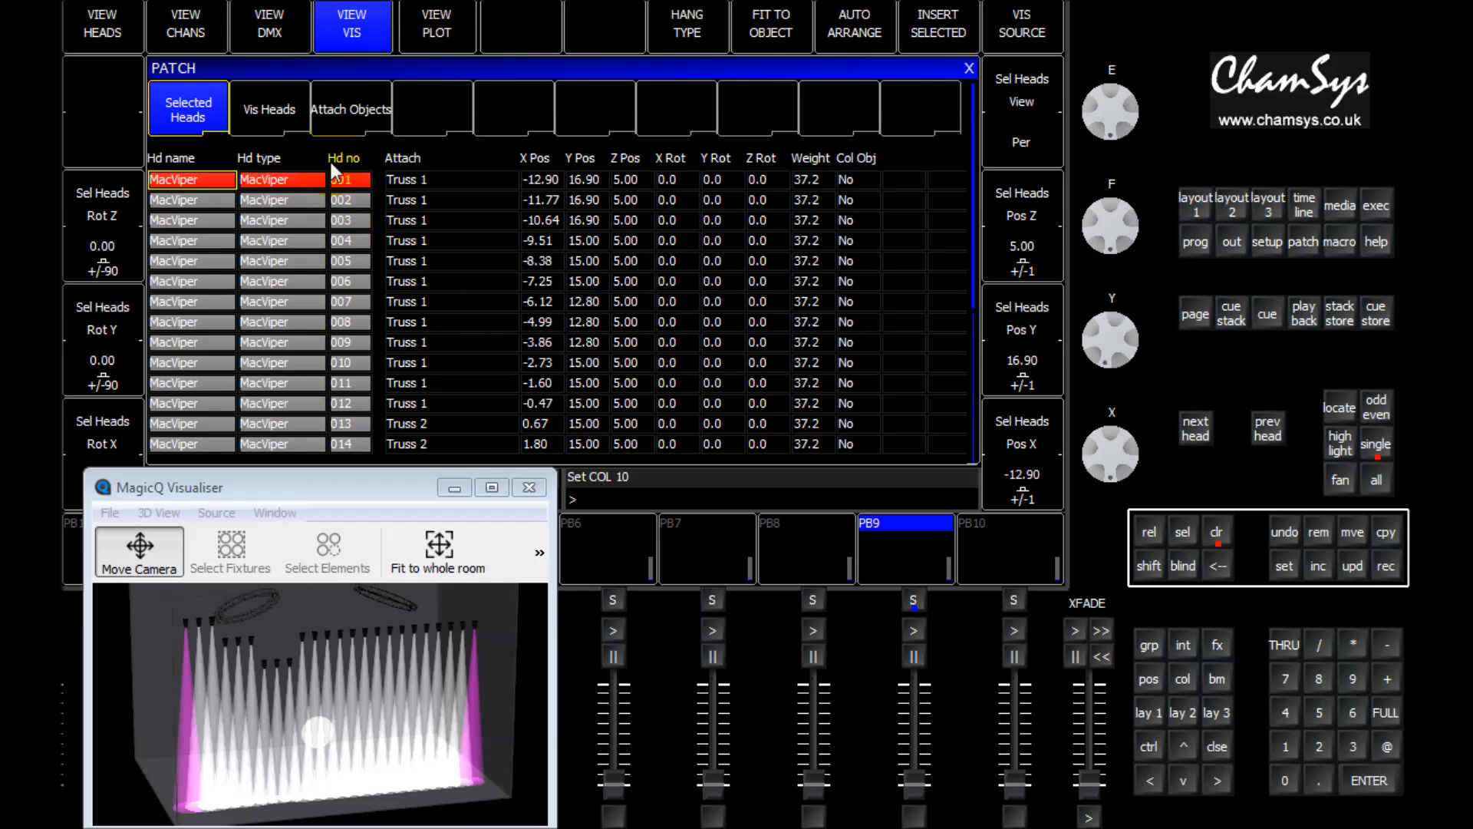
click(135, 42)
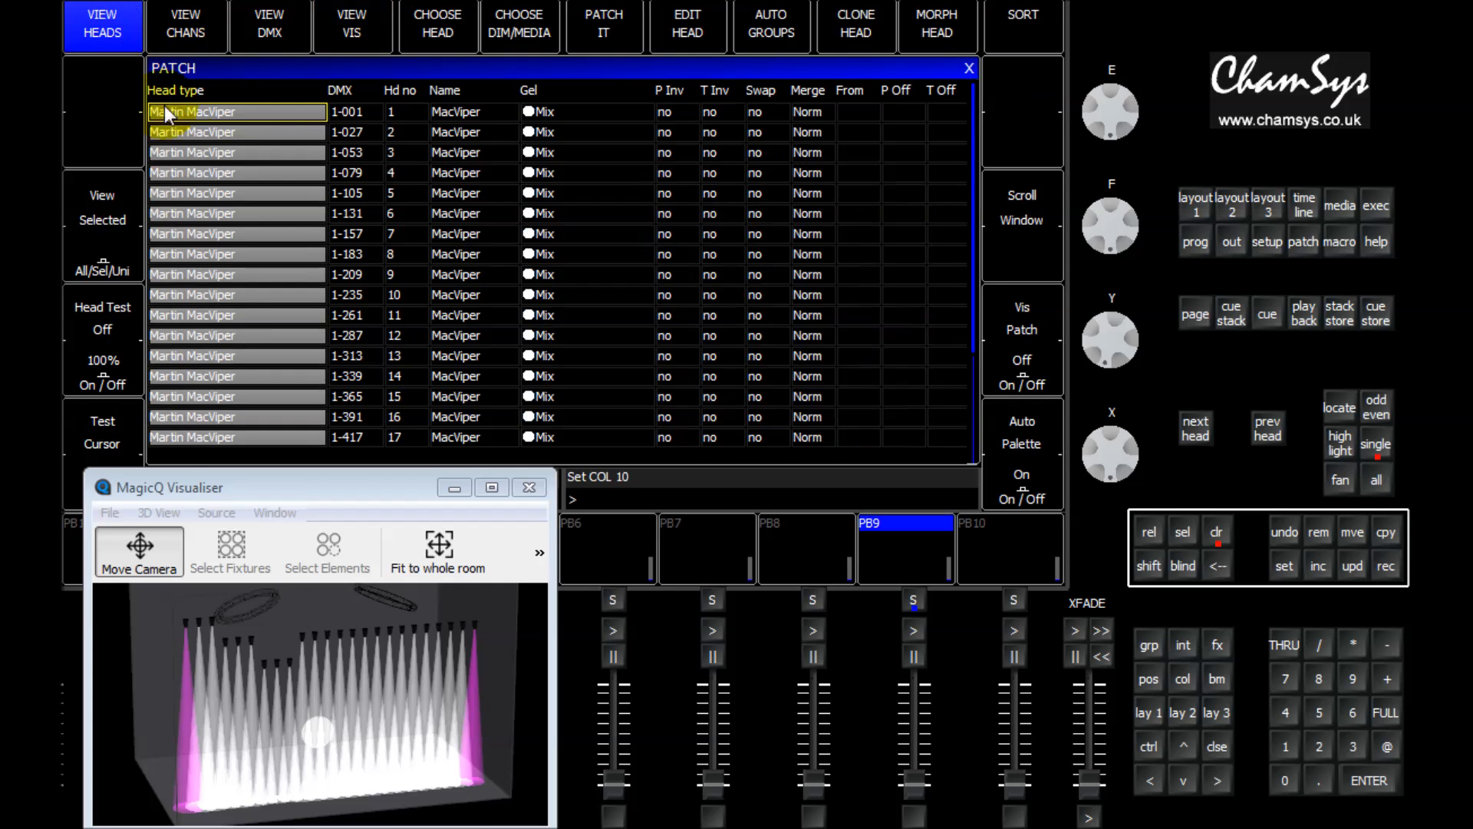
click(398, 92)
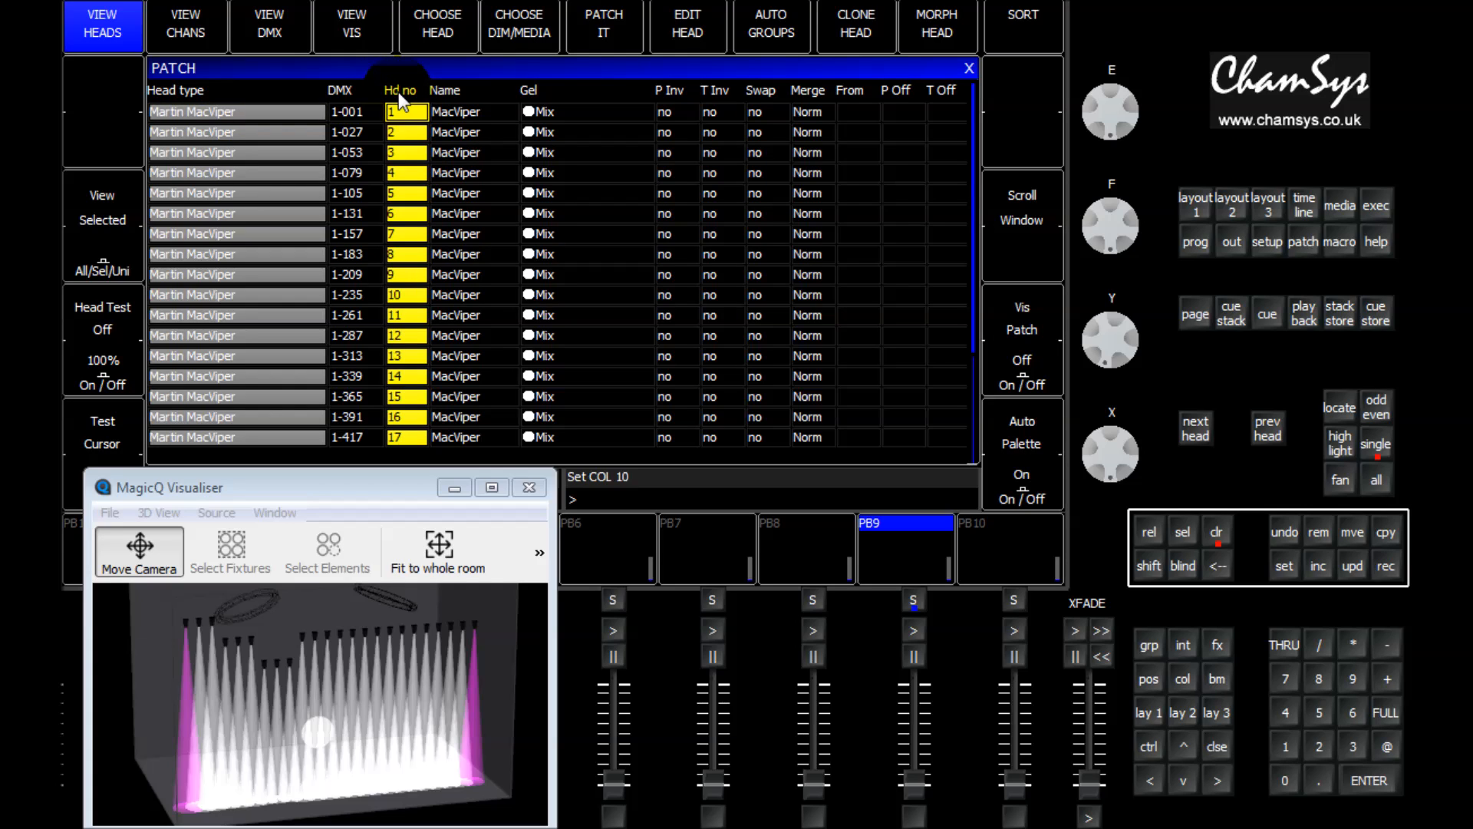
text(101)
key(Return)
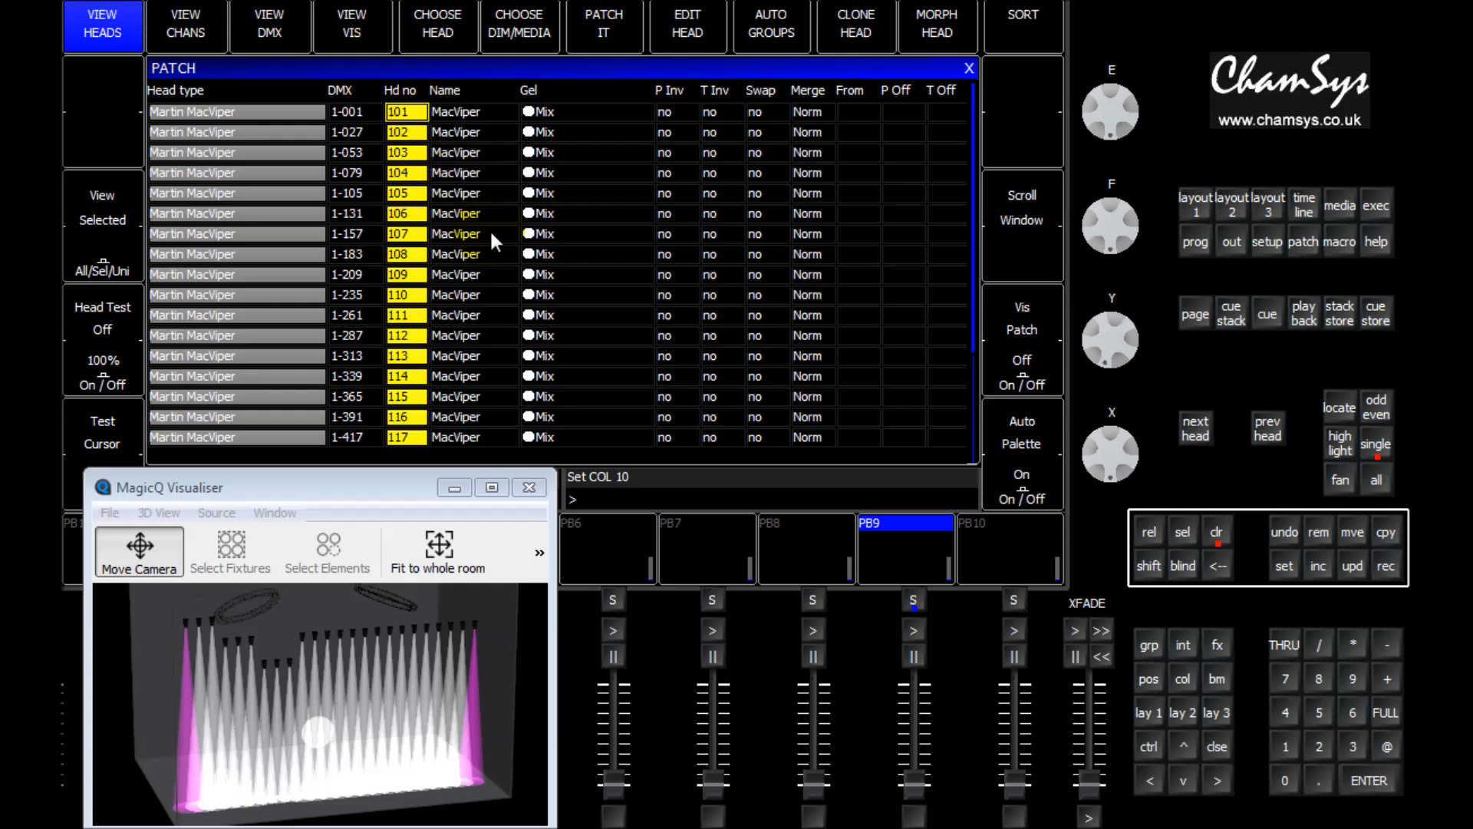
Go back to the first layout and clear all heads from the programmer.
click(1191, 204)
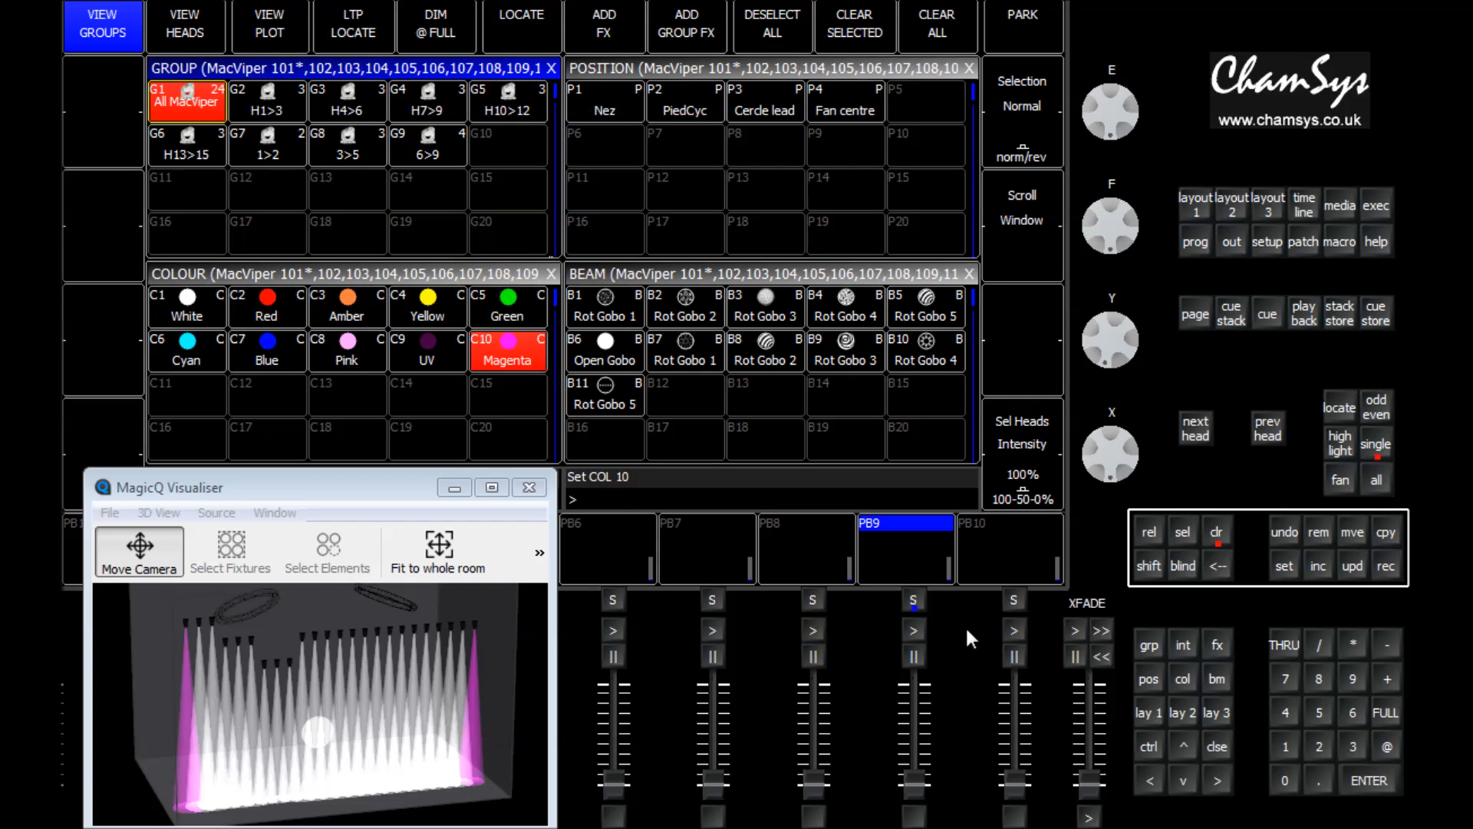
click(1219, 536)
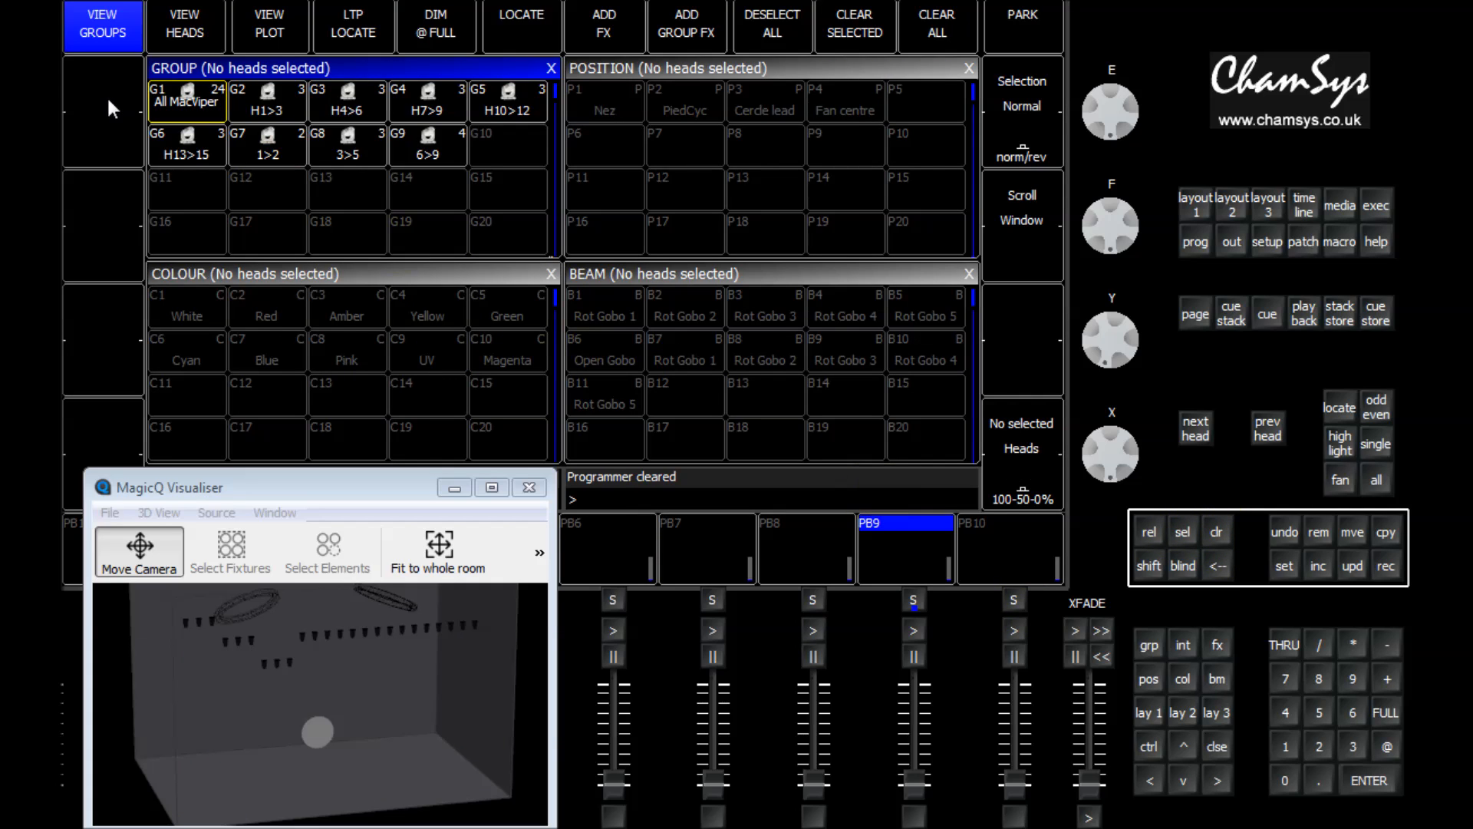
Select heads 101 through 124 at full intensity with a numeric command, and colour all MacViper heads Red.
click(1272, 744)
text(01>1)
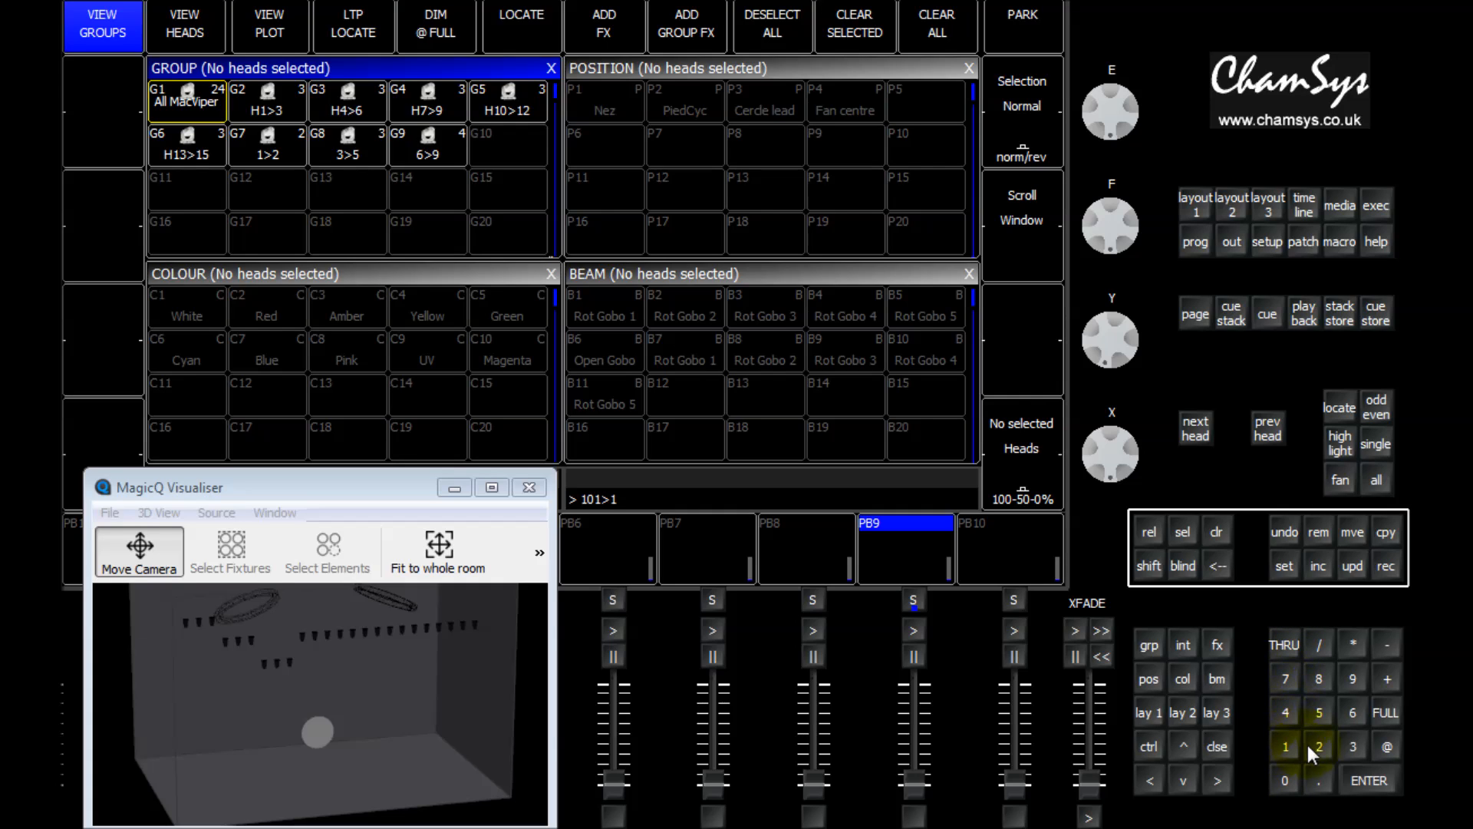
click(1309, 742)
click(1286, 712)
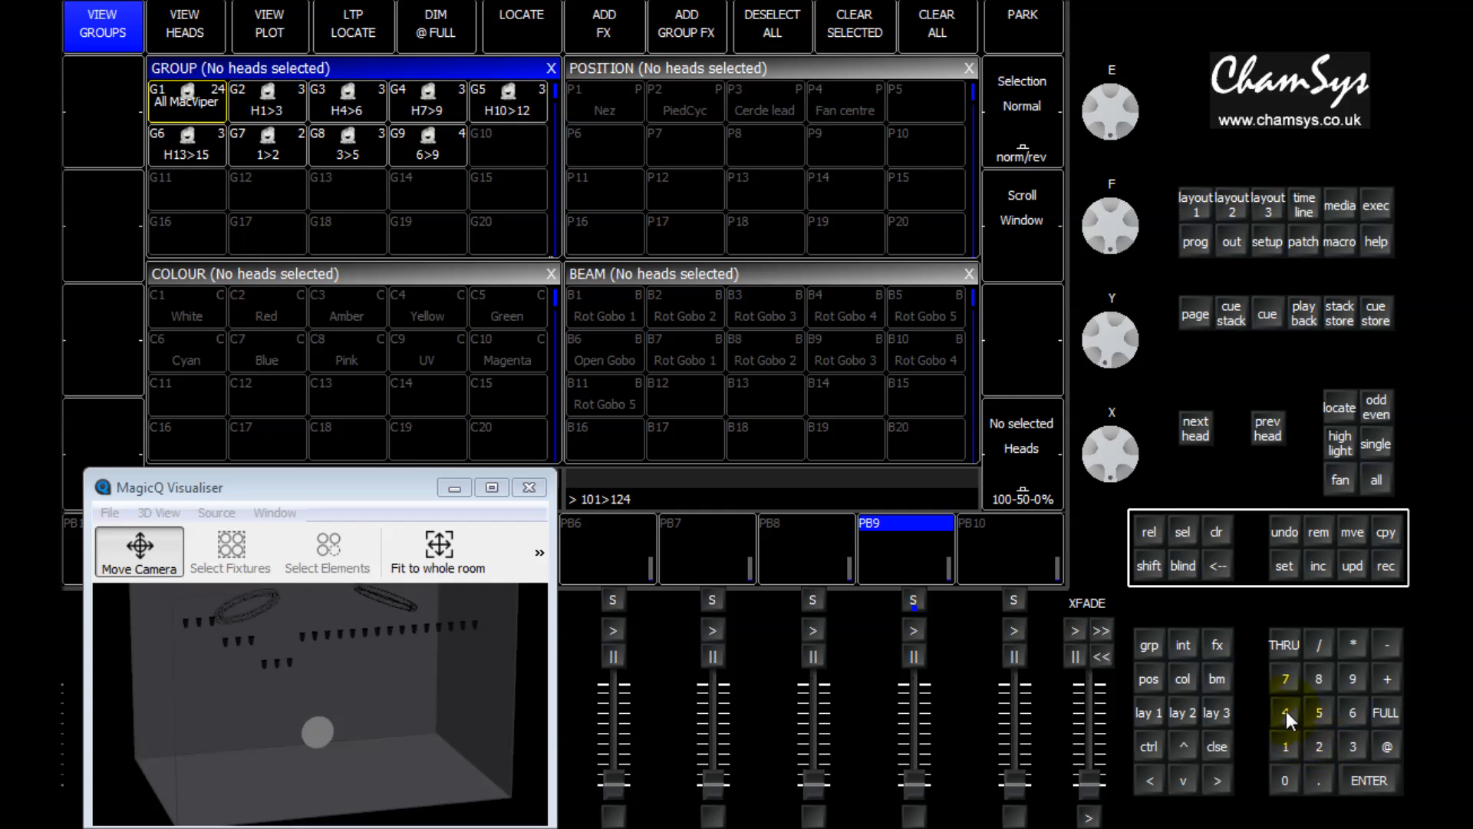
click(1383, 716)
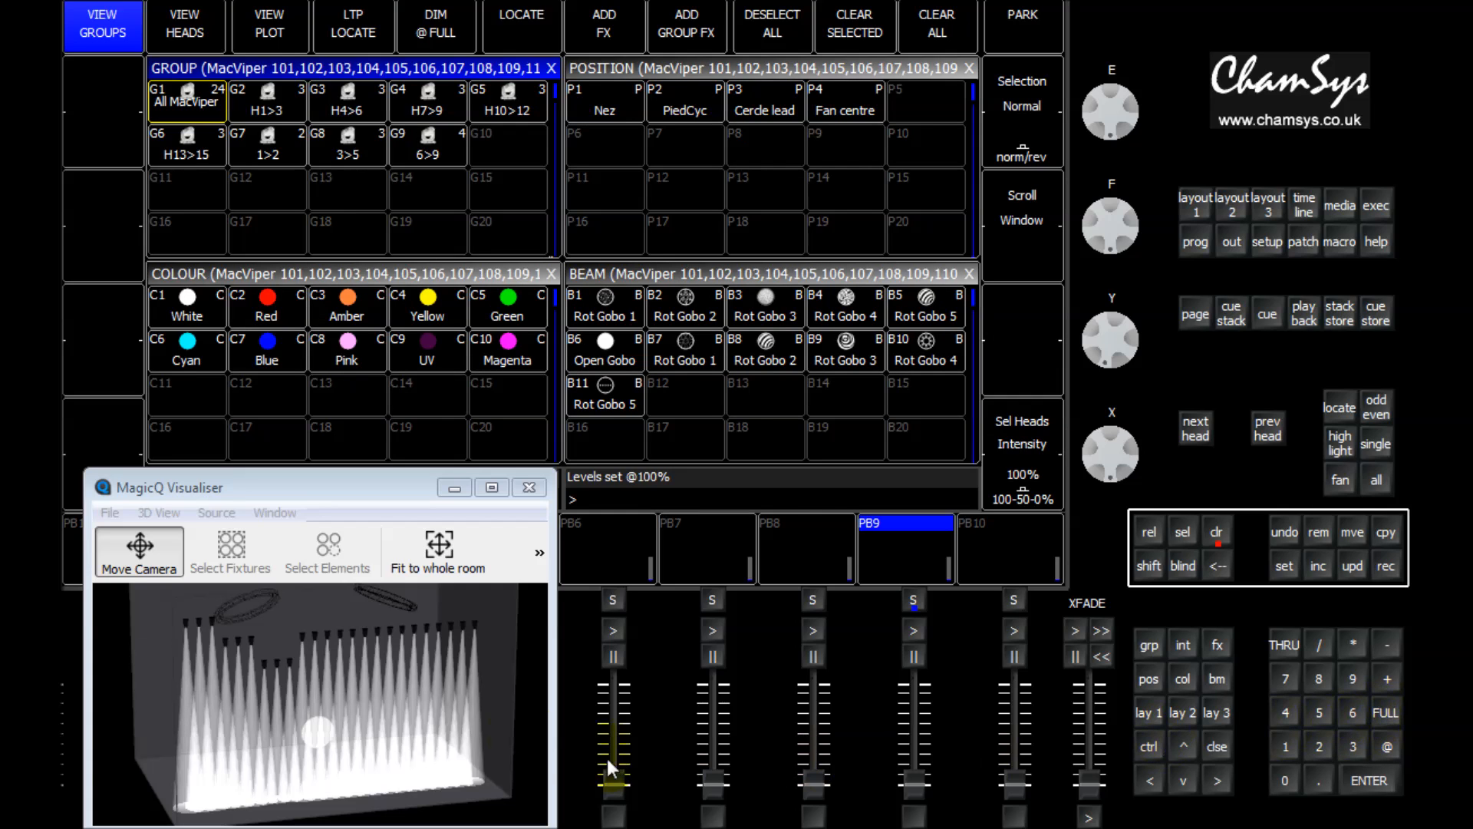
click(280, 317)
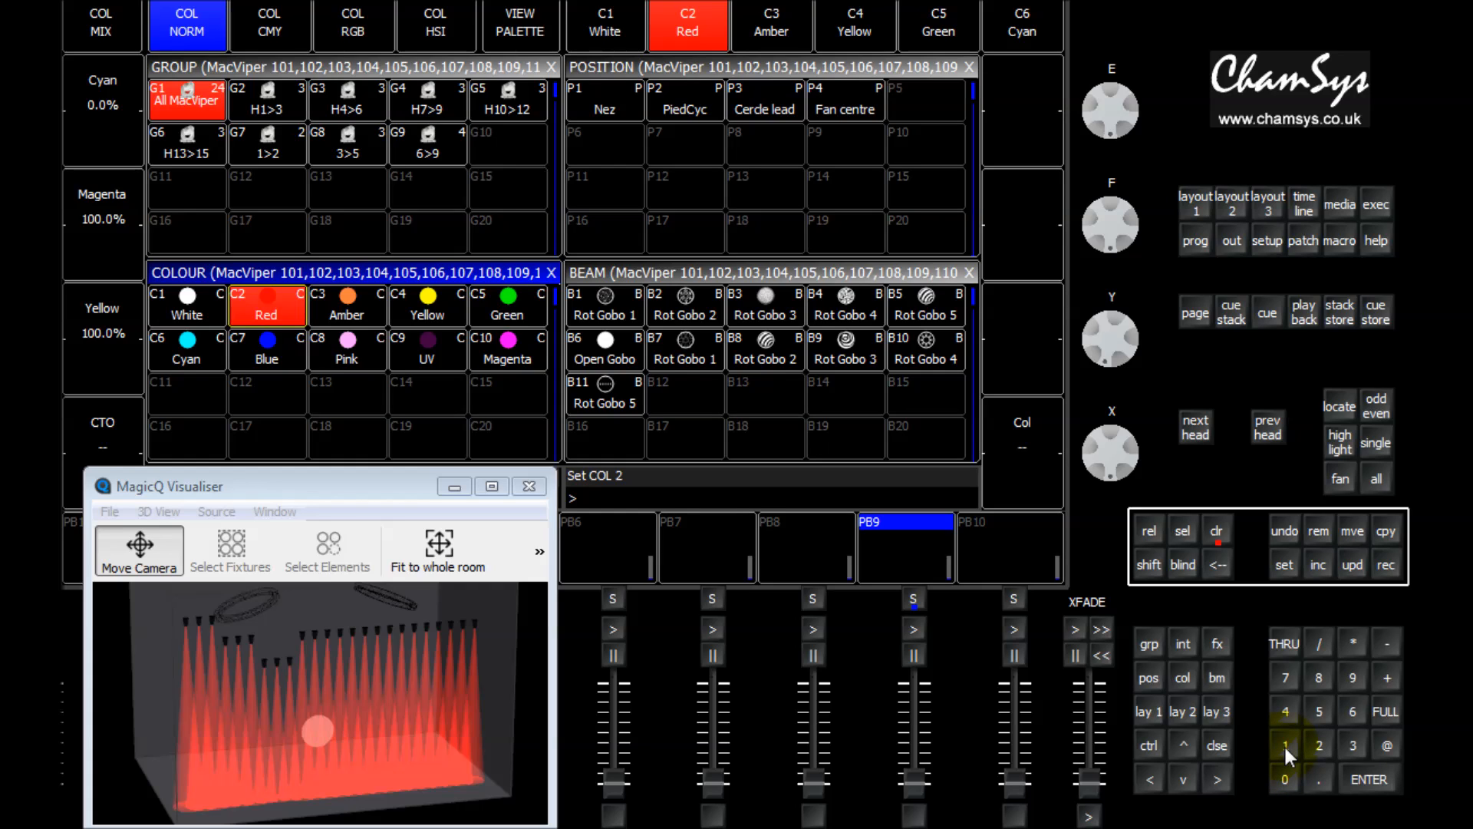
Sub-select the first and twenty-fourth heads of the current selection with the numeric command 1+24.
click(1283, 743)
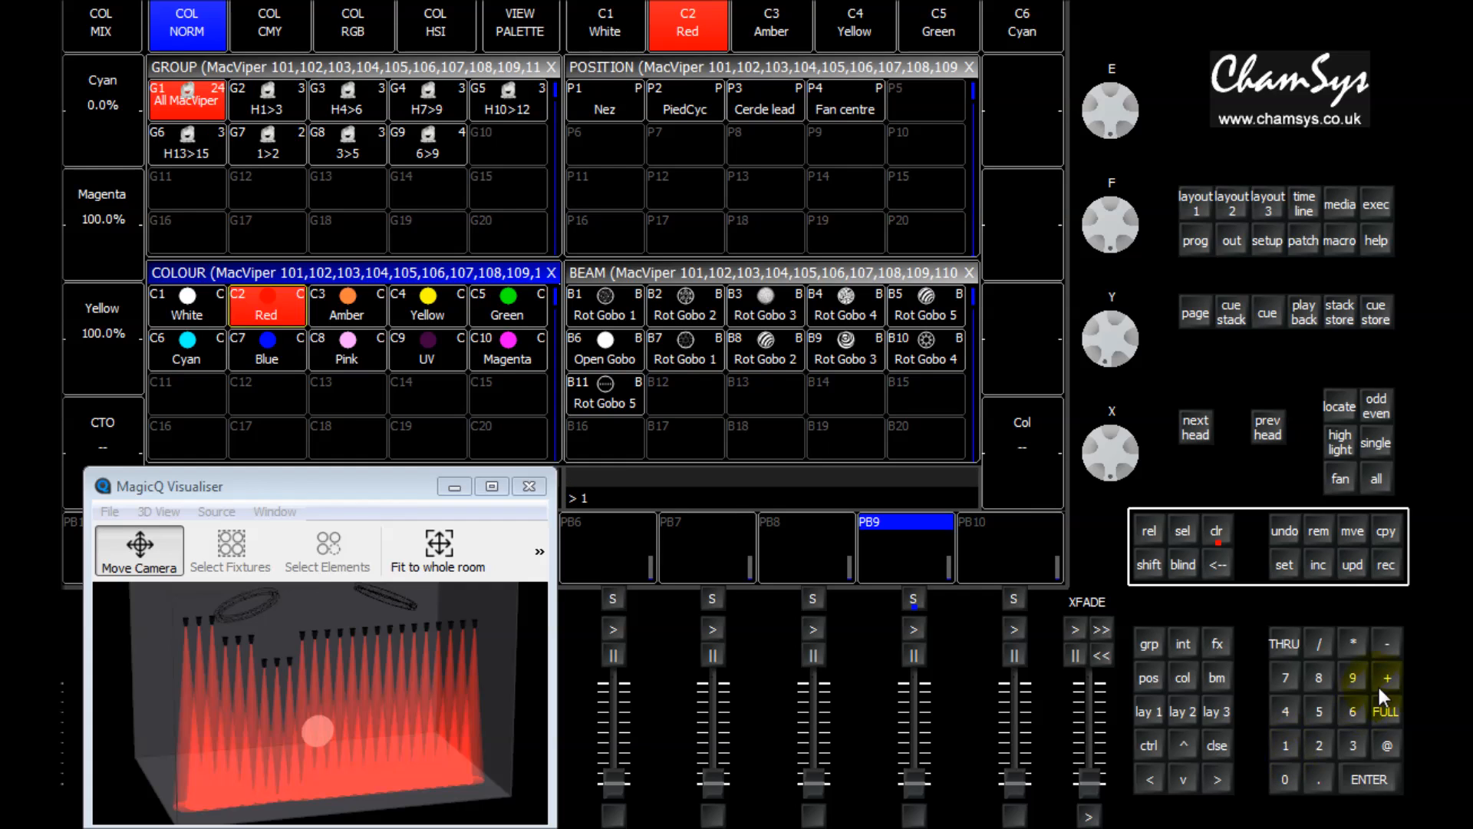
click(1320, 746)
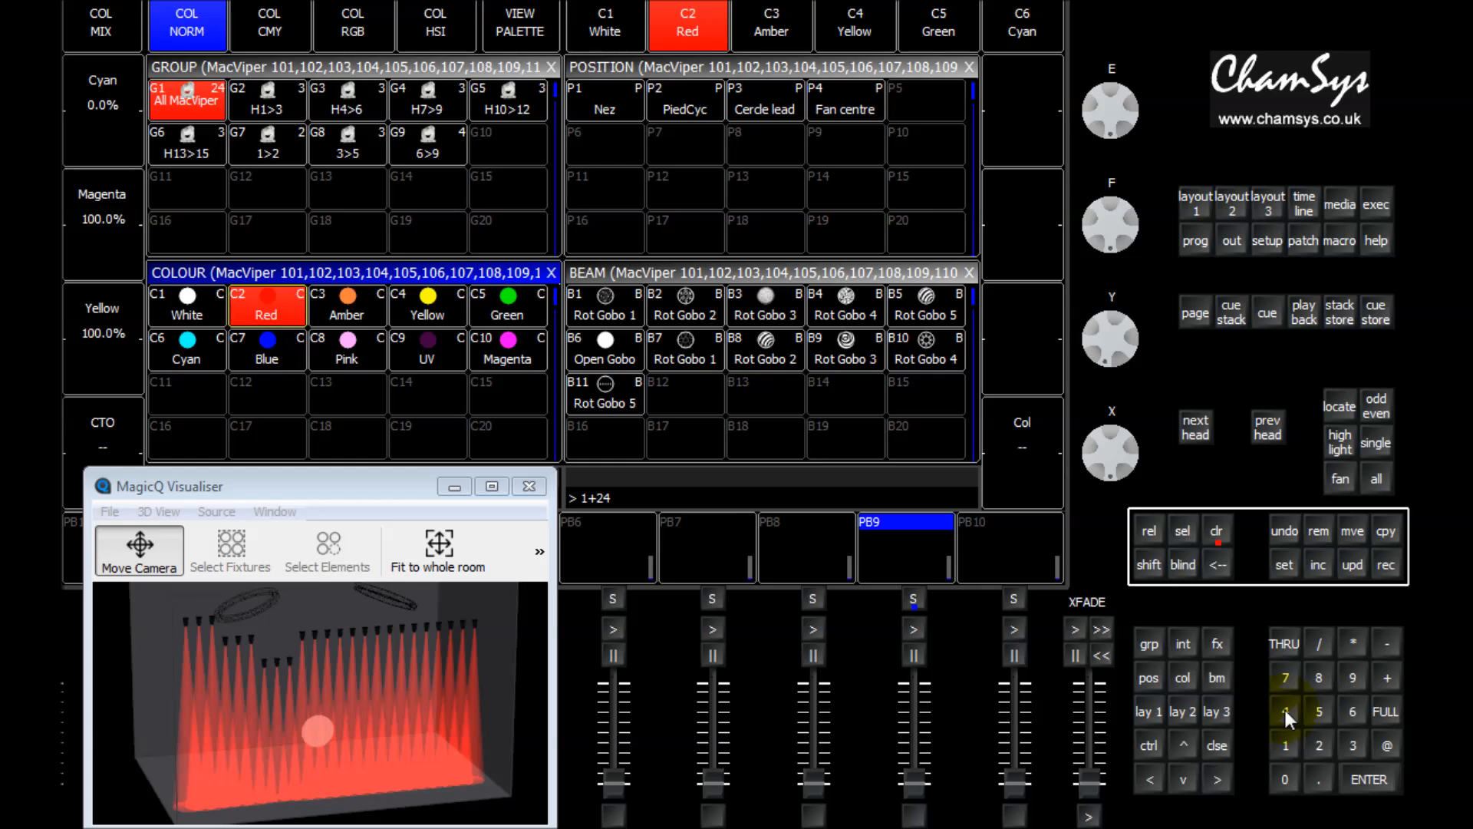
click(1188, 424)
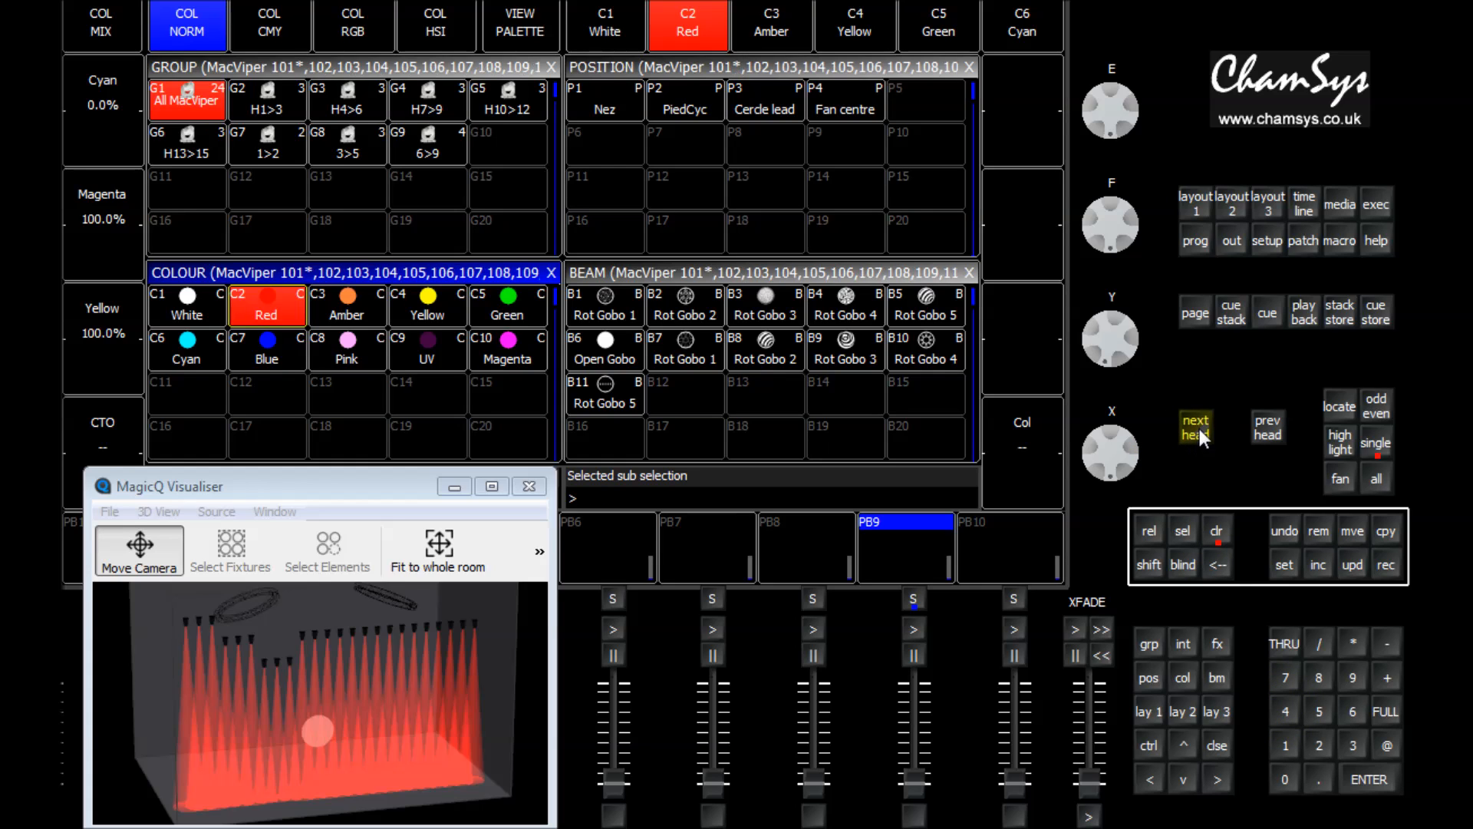
Colour the sub-selected first and twenty-fourth heads Green, and clear the programmer.
click(508, 305)
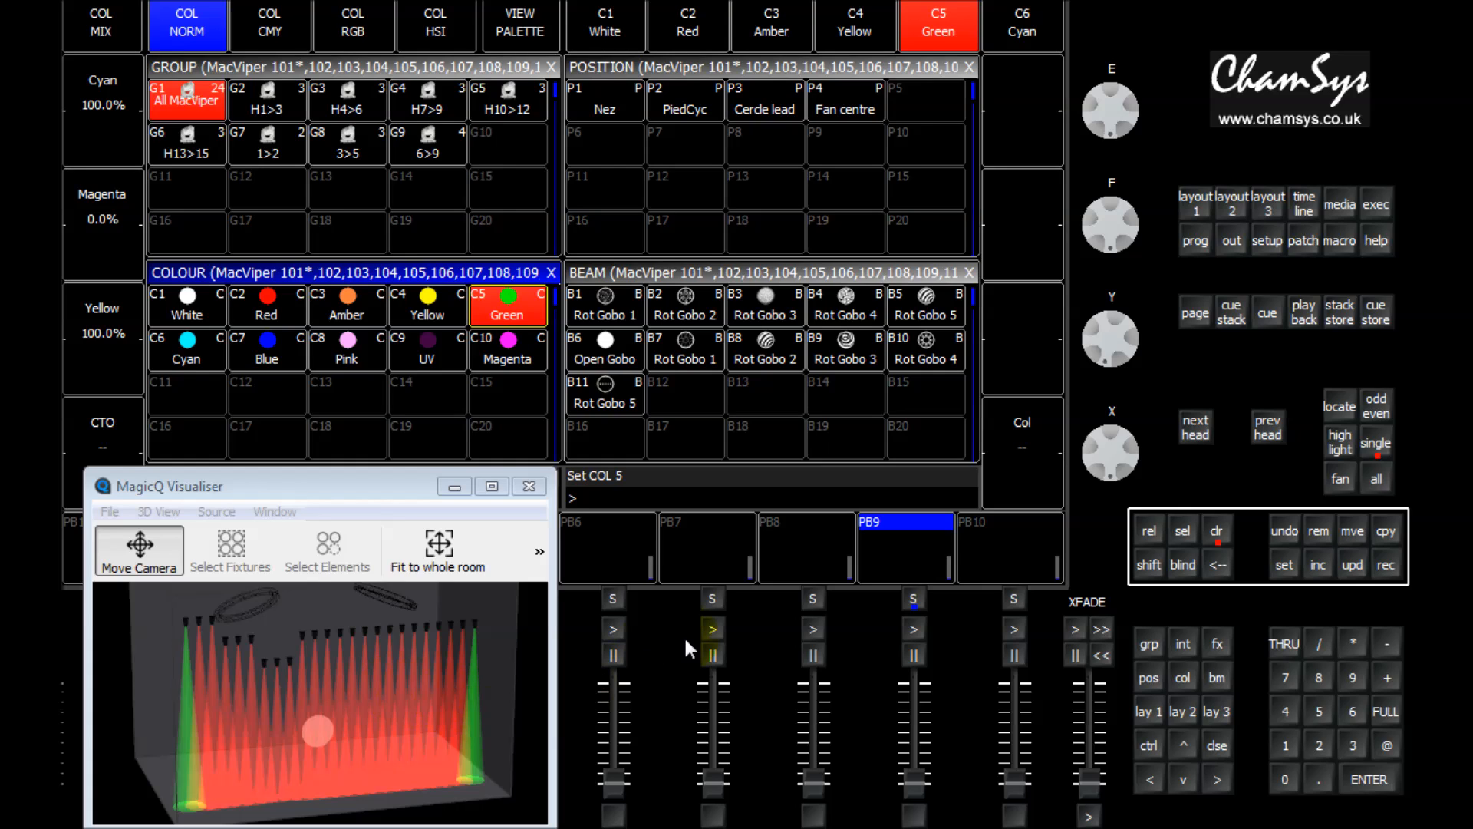
click(1219, 531)
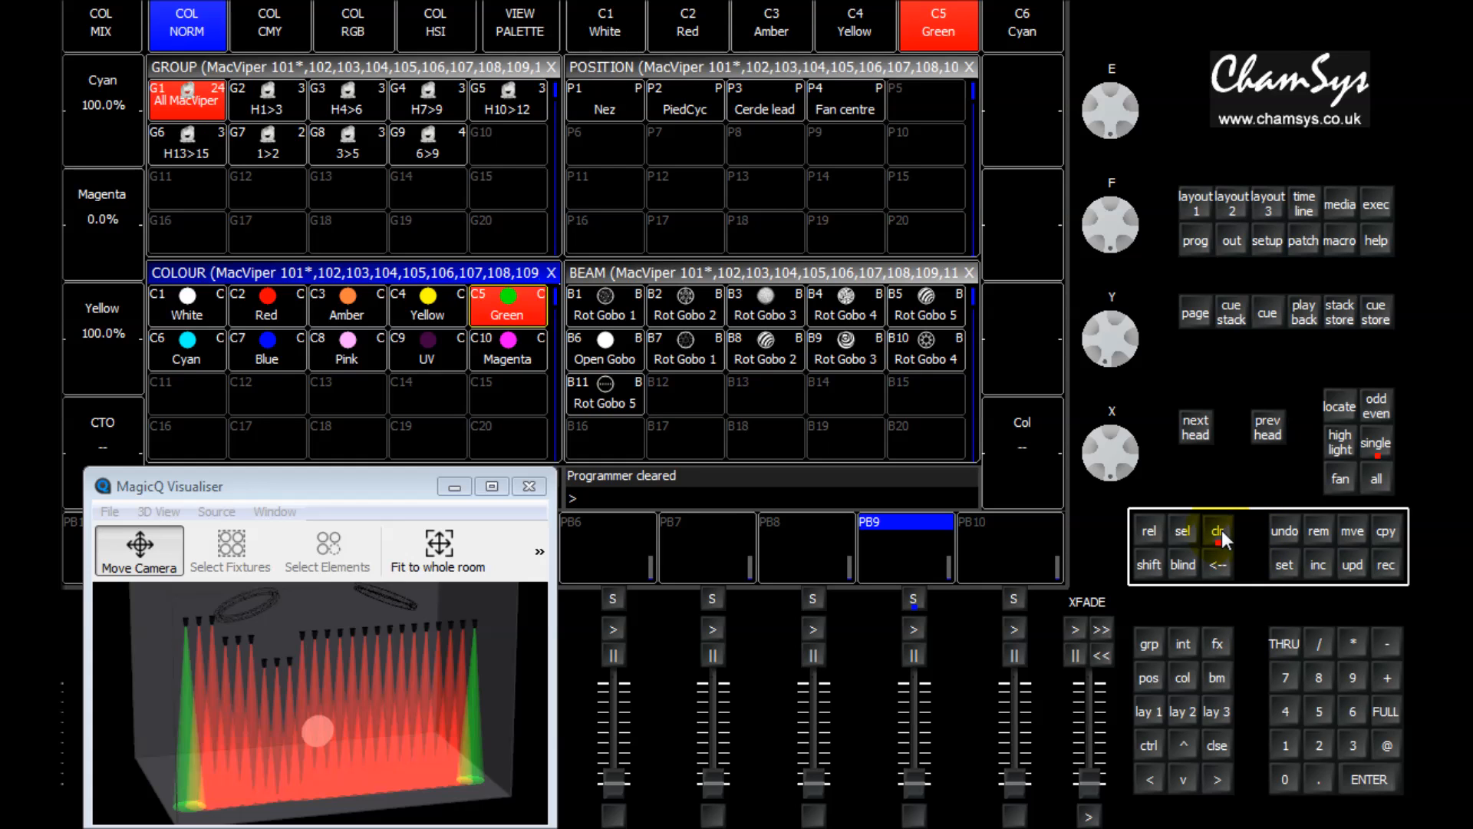
Bring the All MacViper group to full intensity, with the odd heads in Red and the even heads in Blue.
click(218, 113)
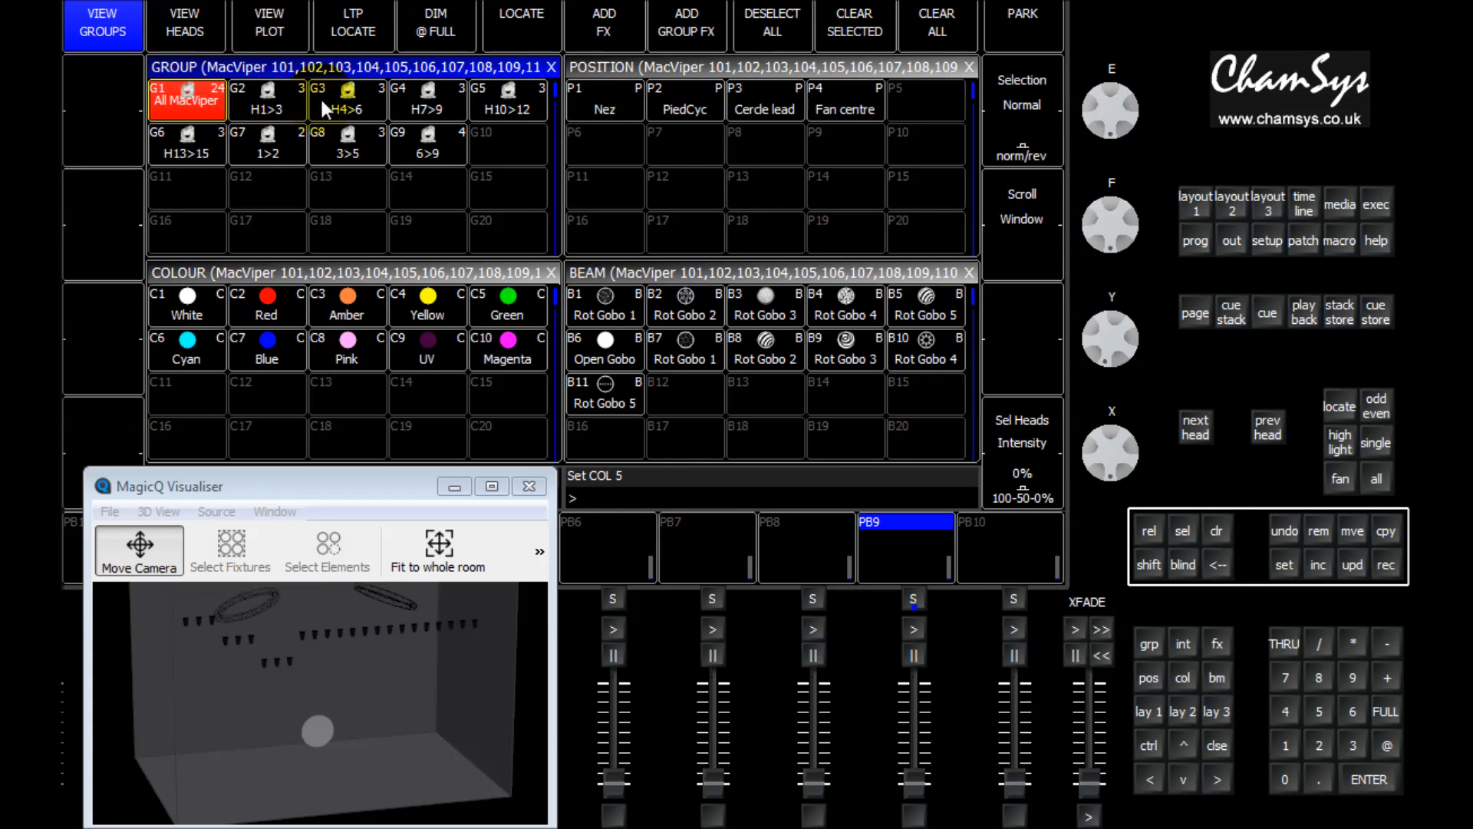
click(444, 16)
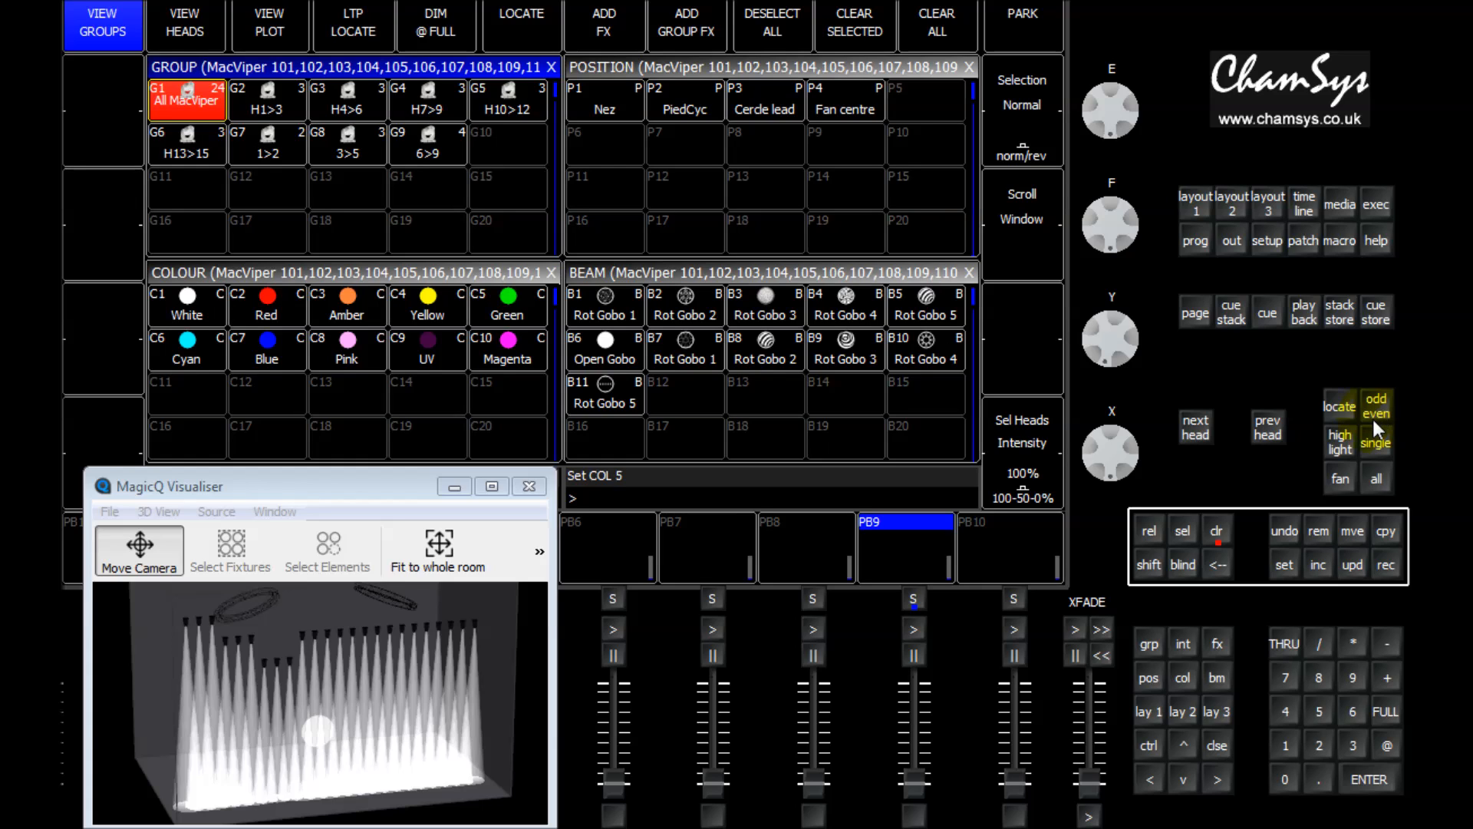
click(1375, 407)
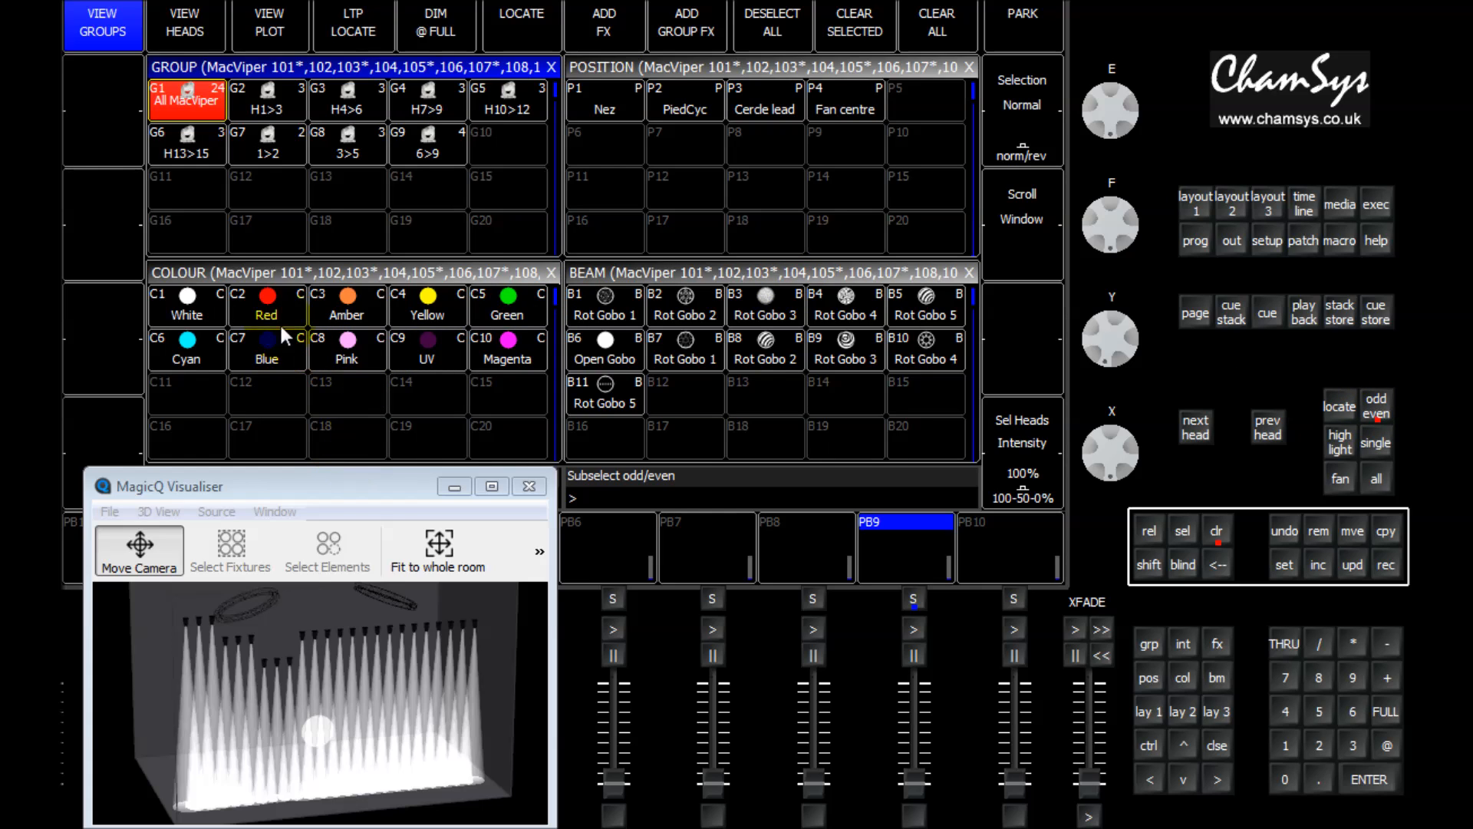
click(277, 303)
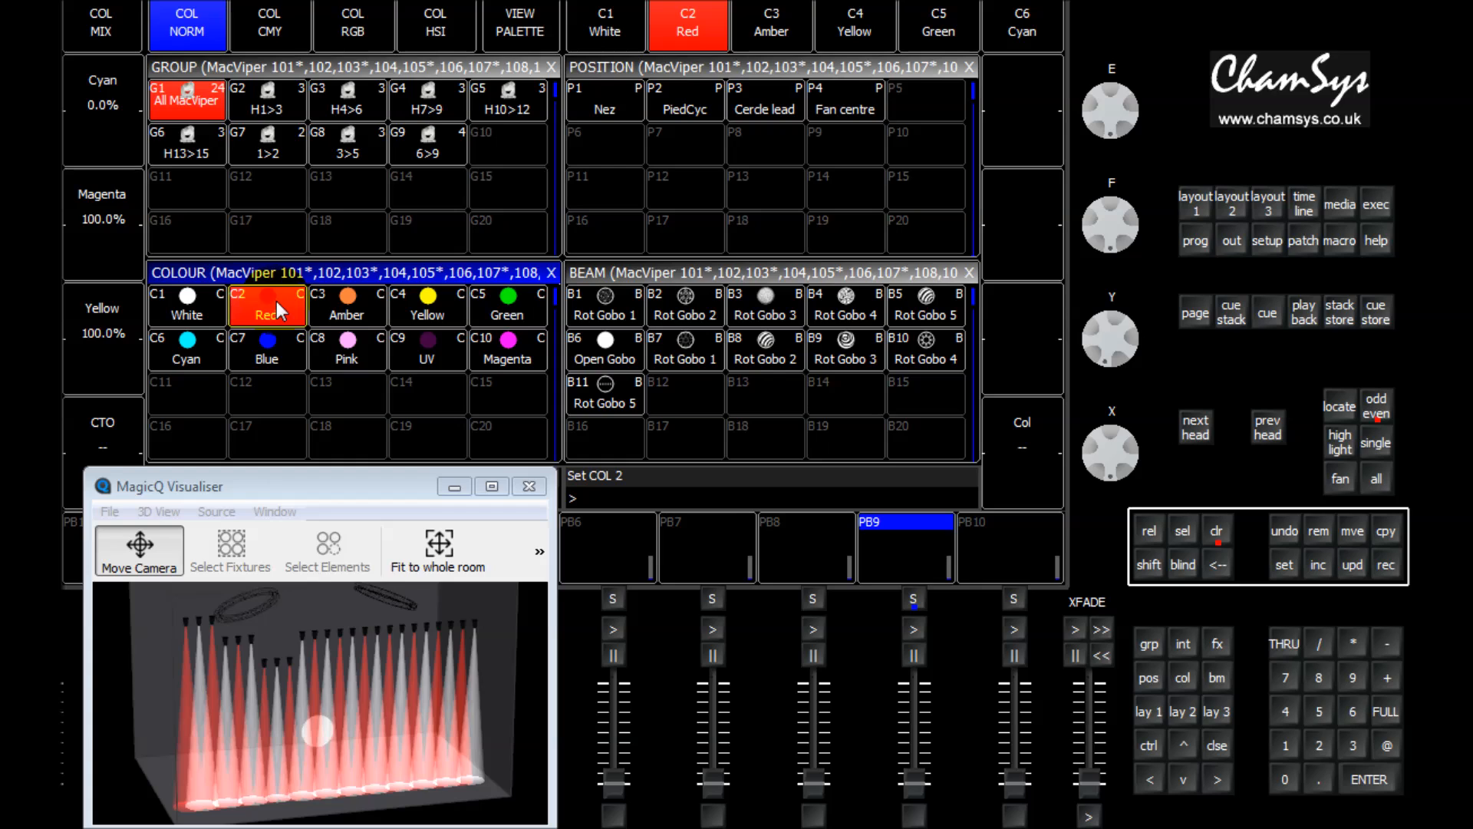
click(1378, 408)
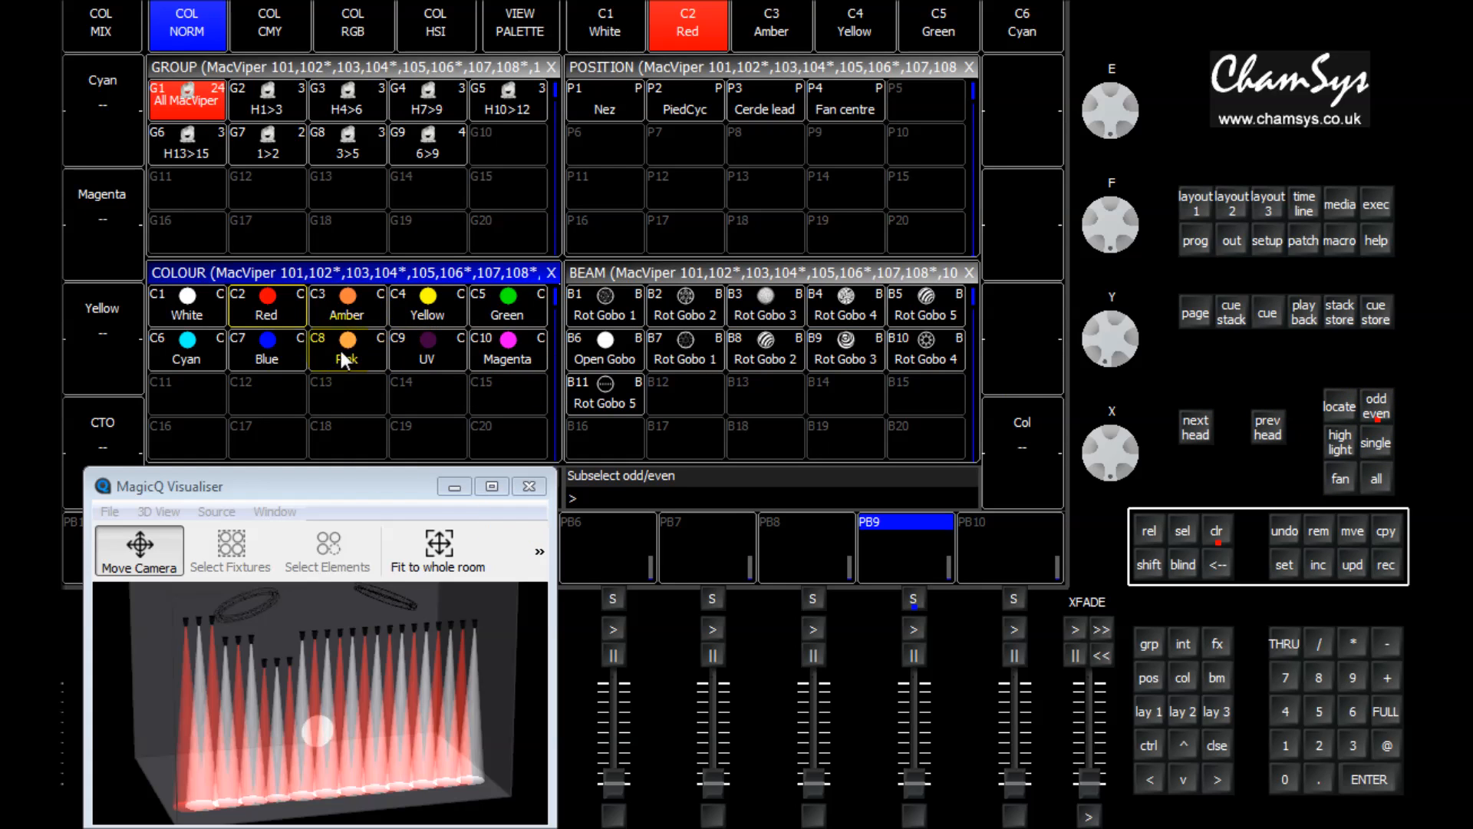
click(268, 355)
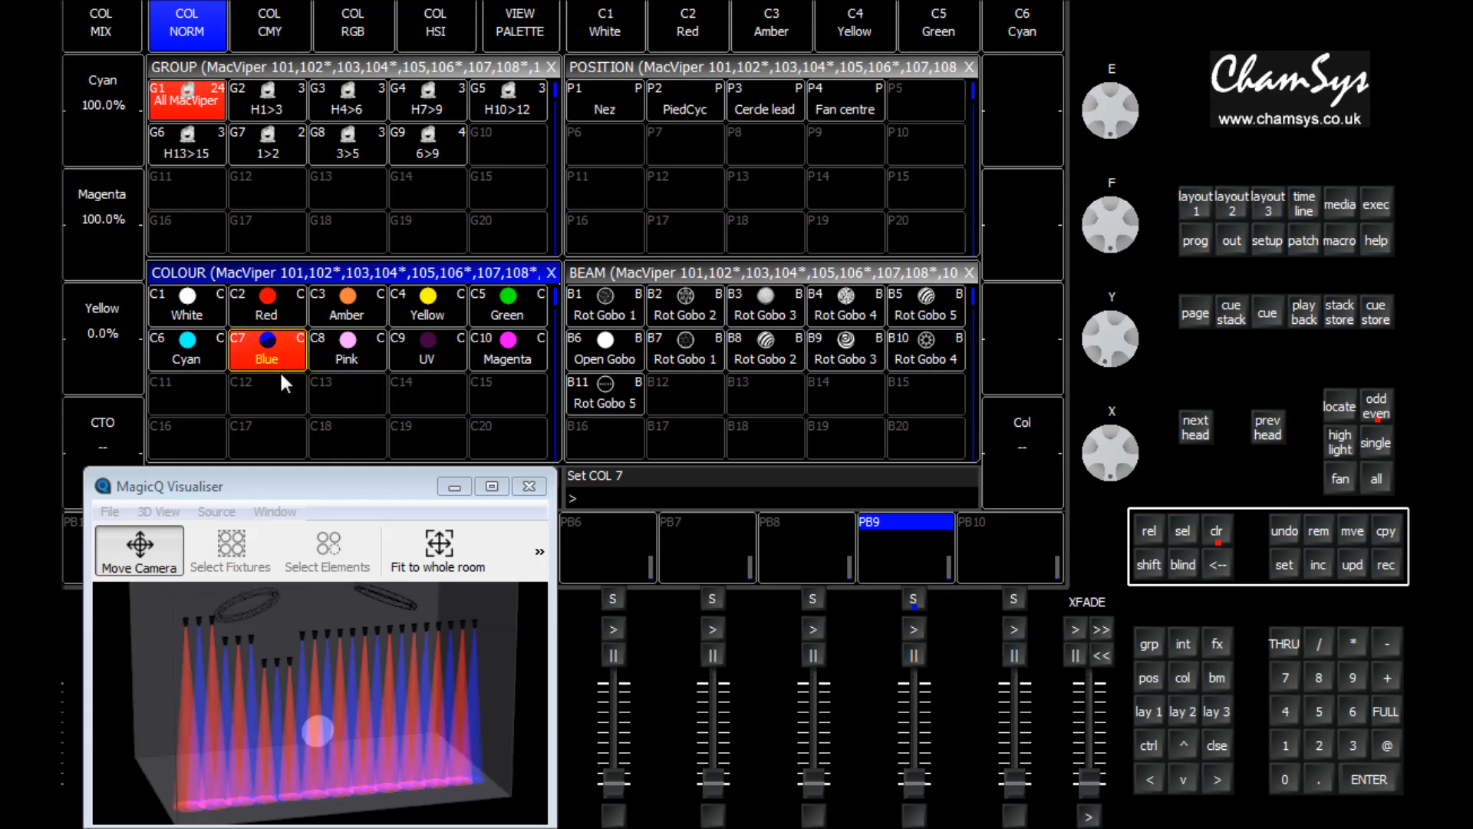
Colour all MacViper heads White and set the odd/even sub-selection type to 4's.
click(194, 109)
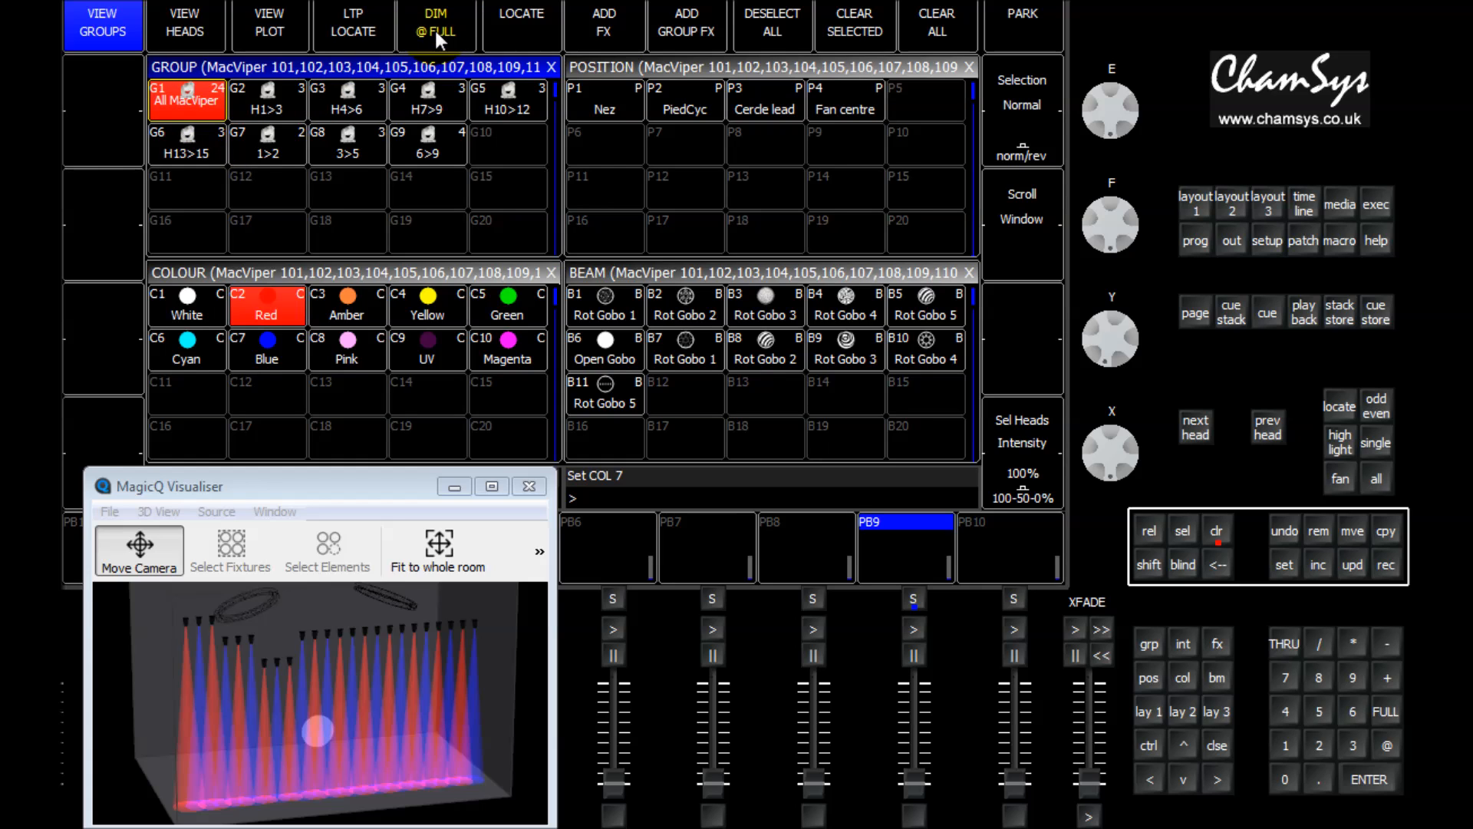
click(172, 309)
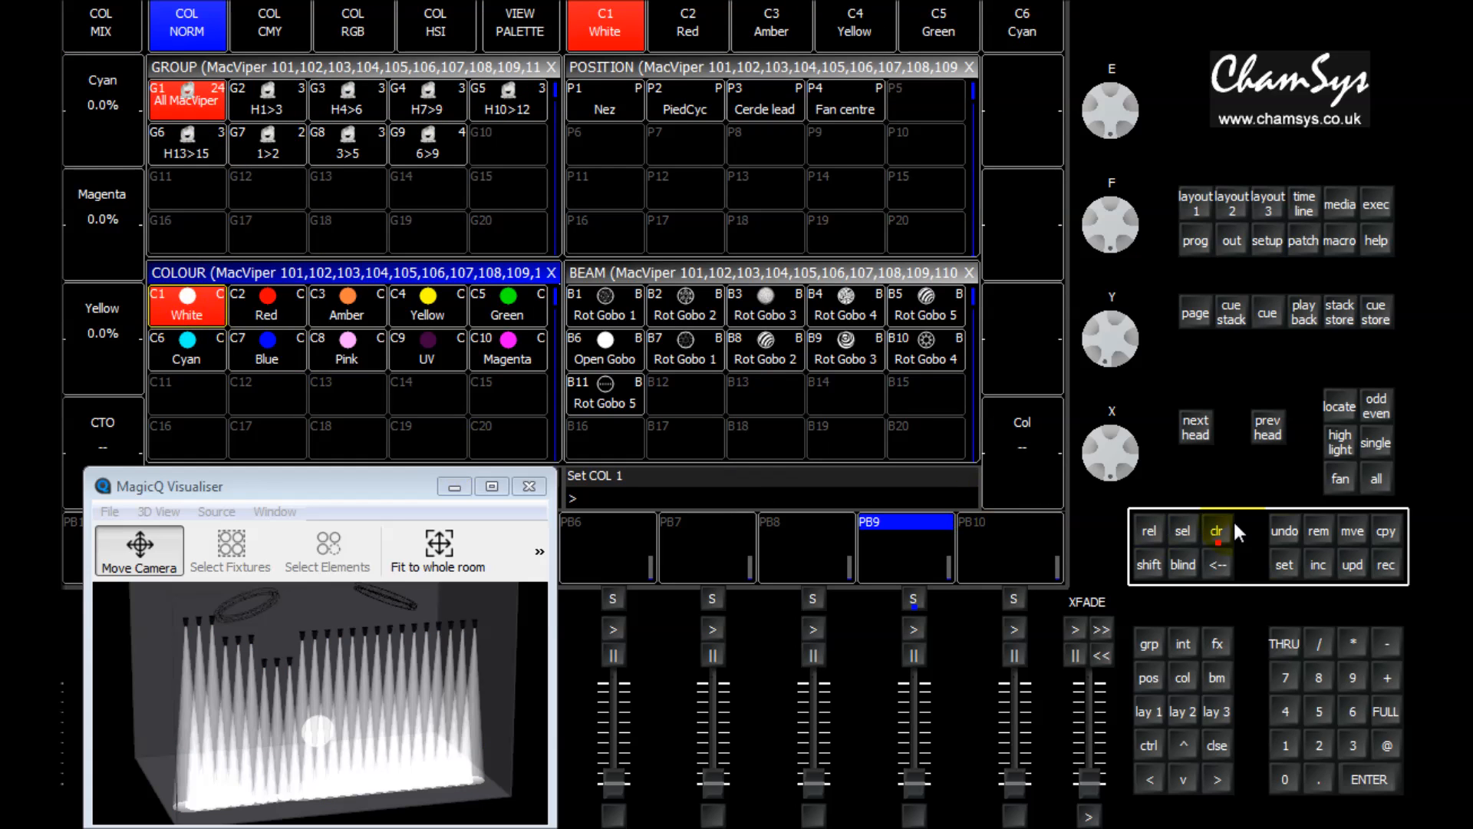
click(1376, 404)
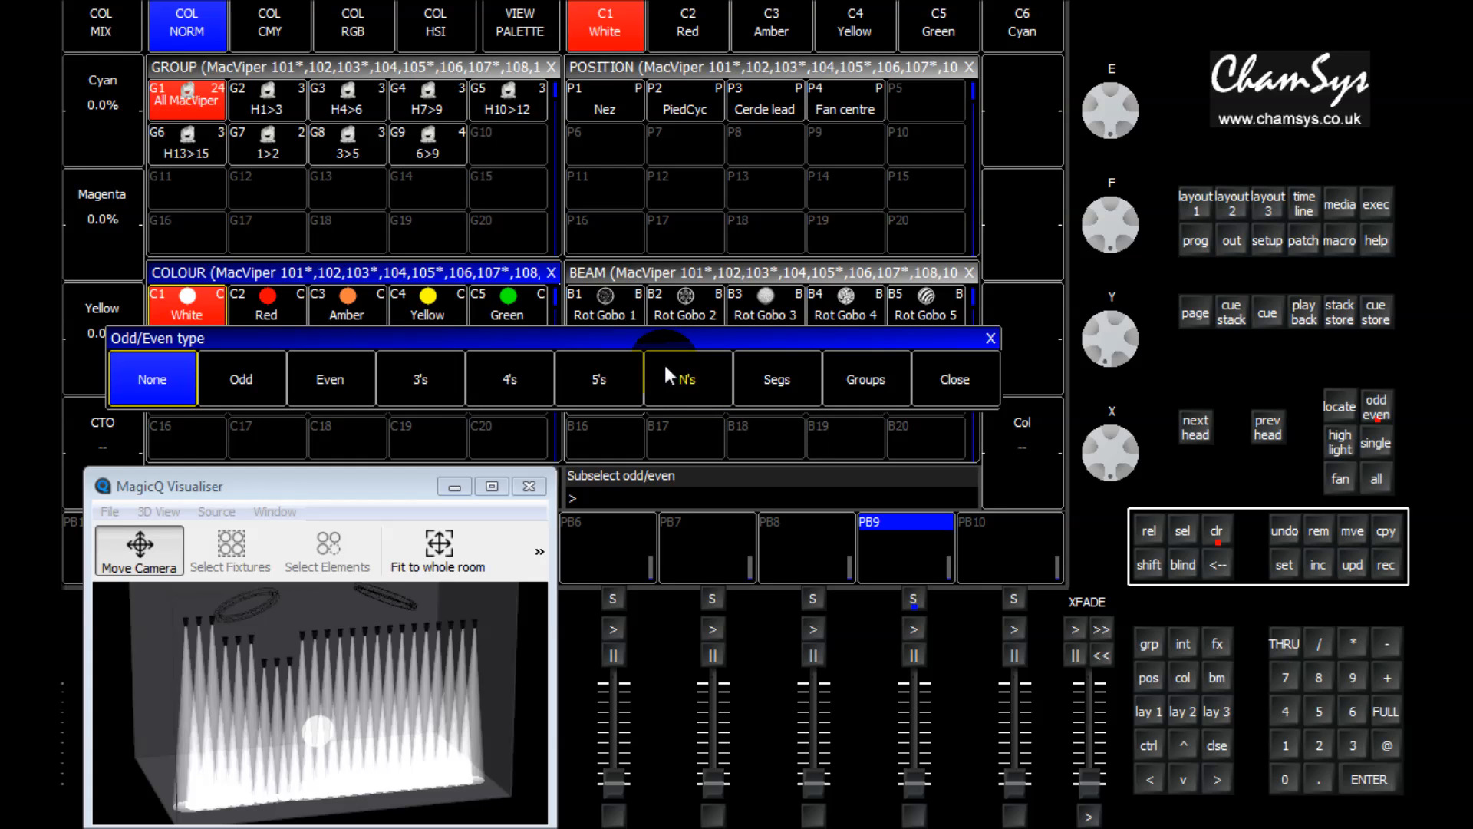
click(524, 393)
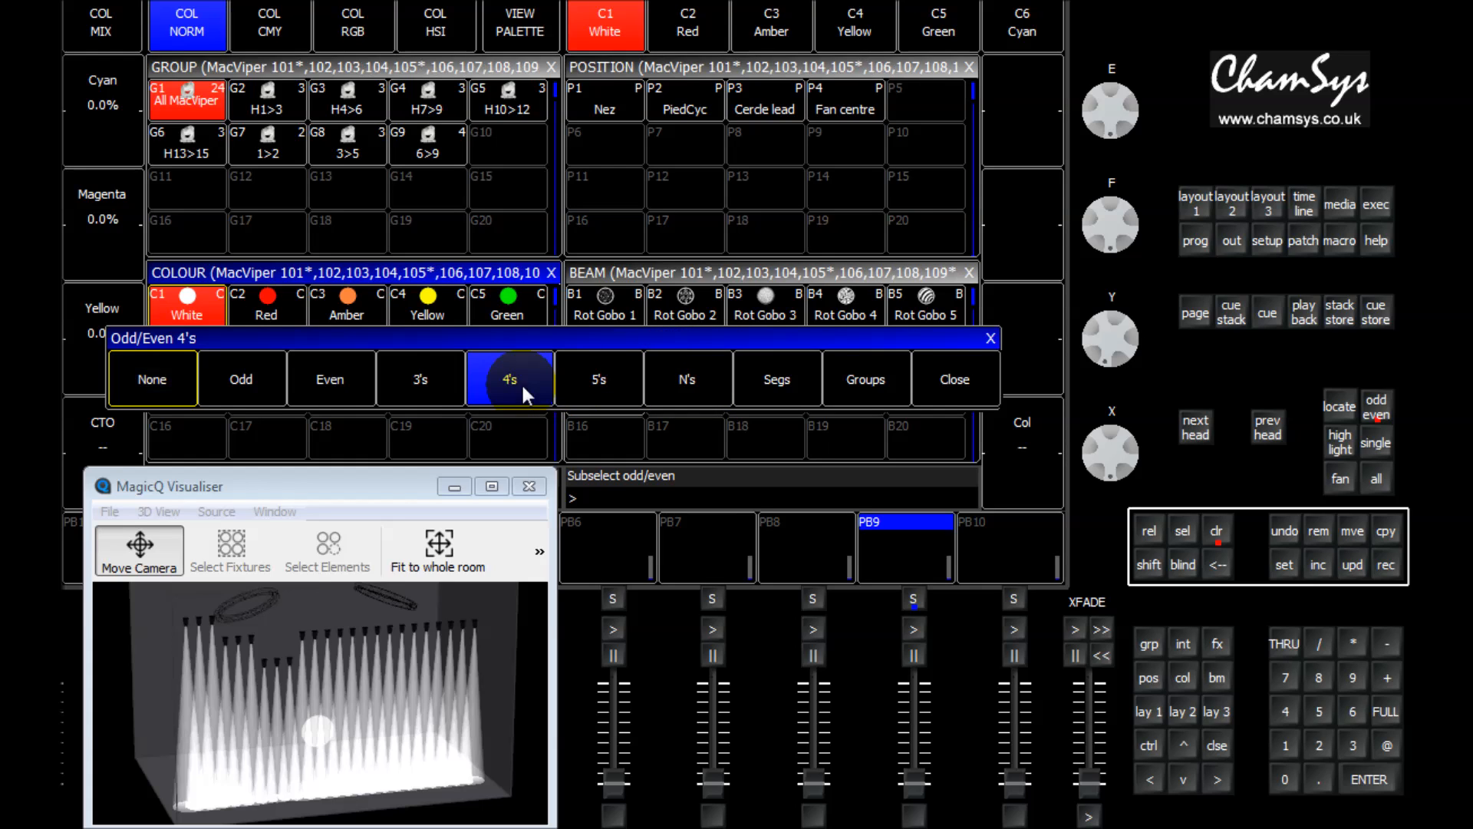
click(950, 384)
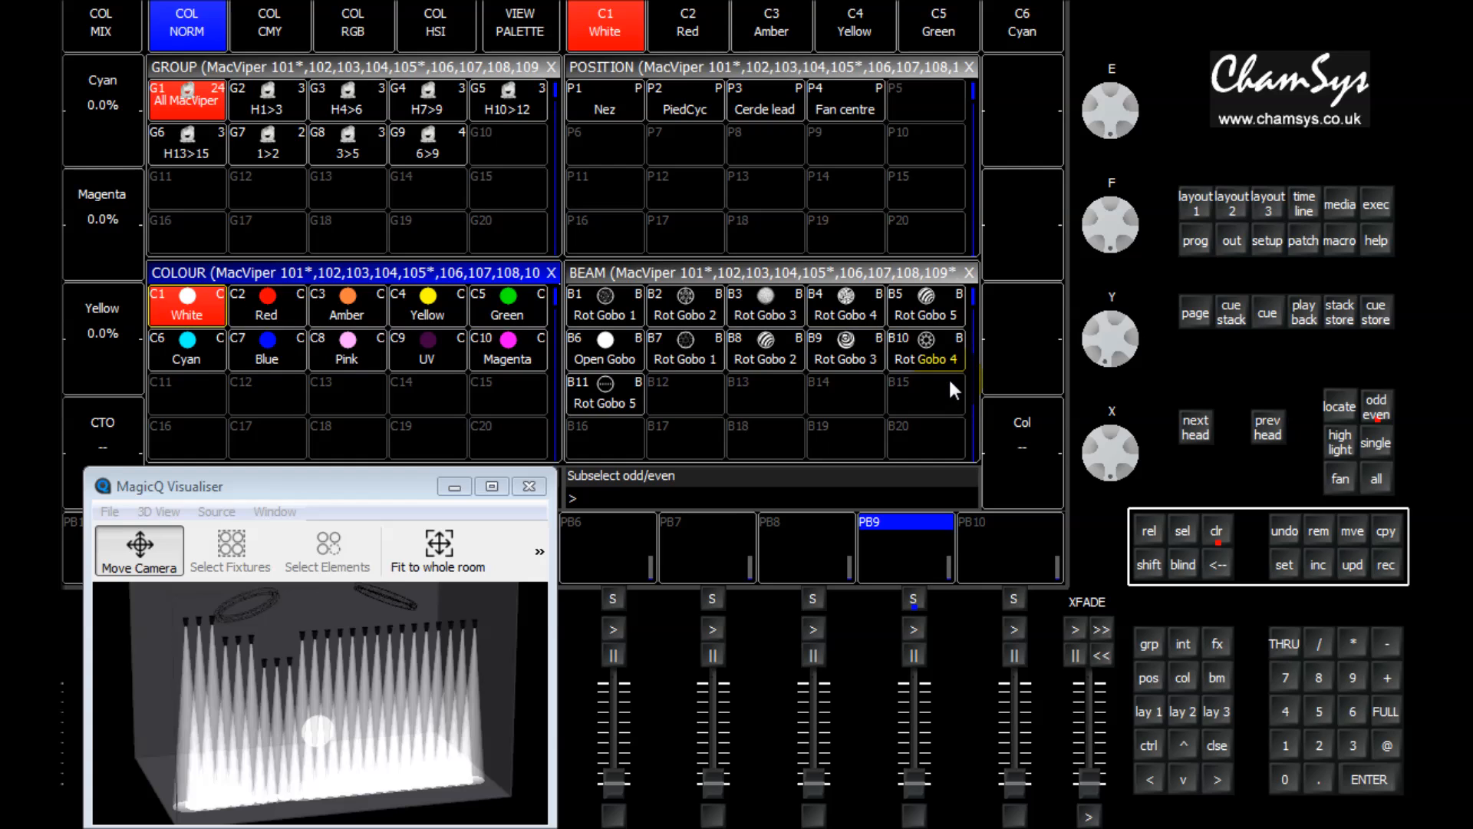
In each set of four heads, colour the first head Red, the second Green and the third Magenta.
click(270, 307)
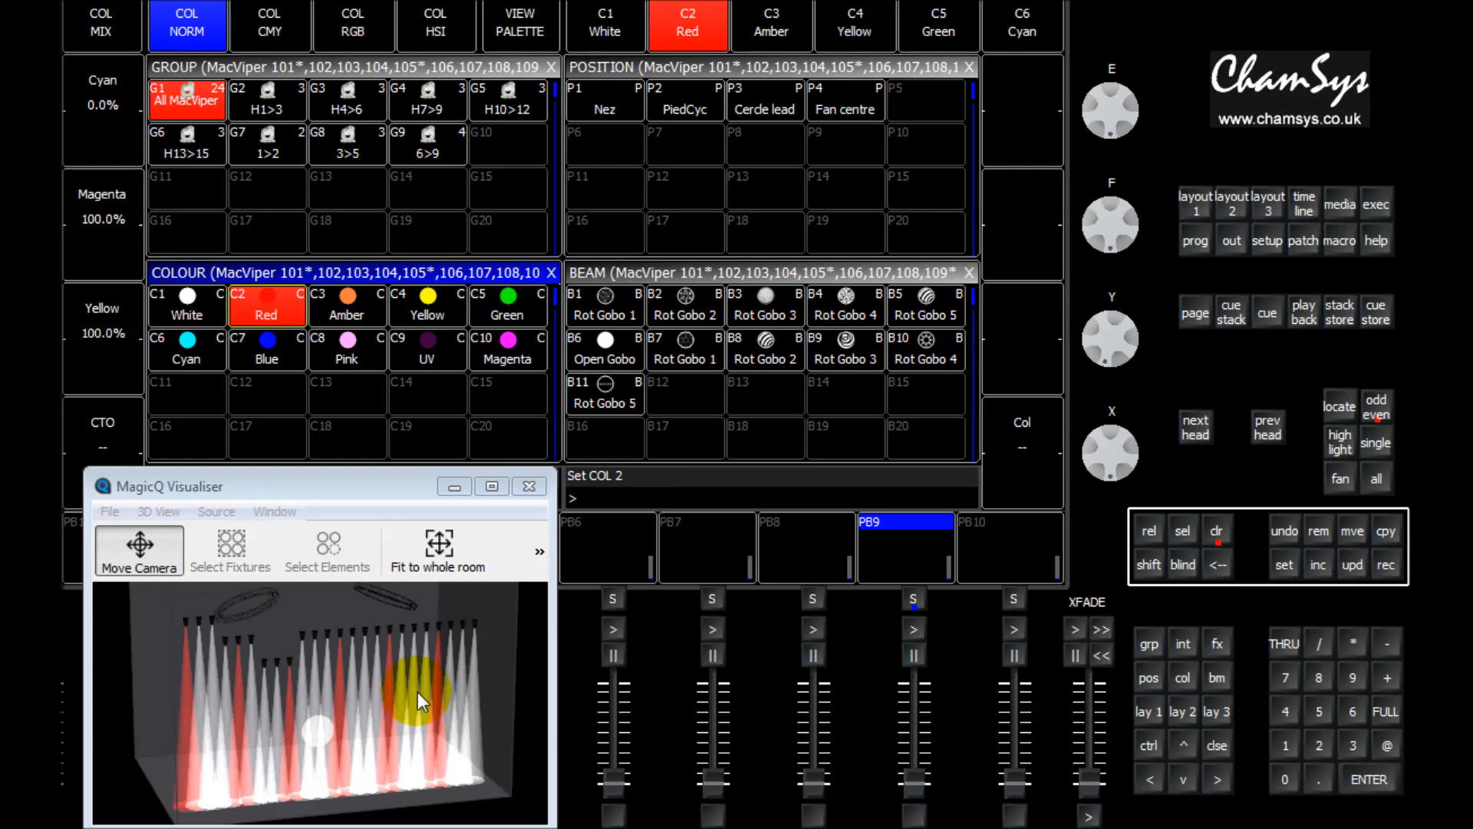
click(1205, 428)
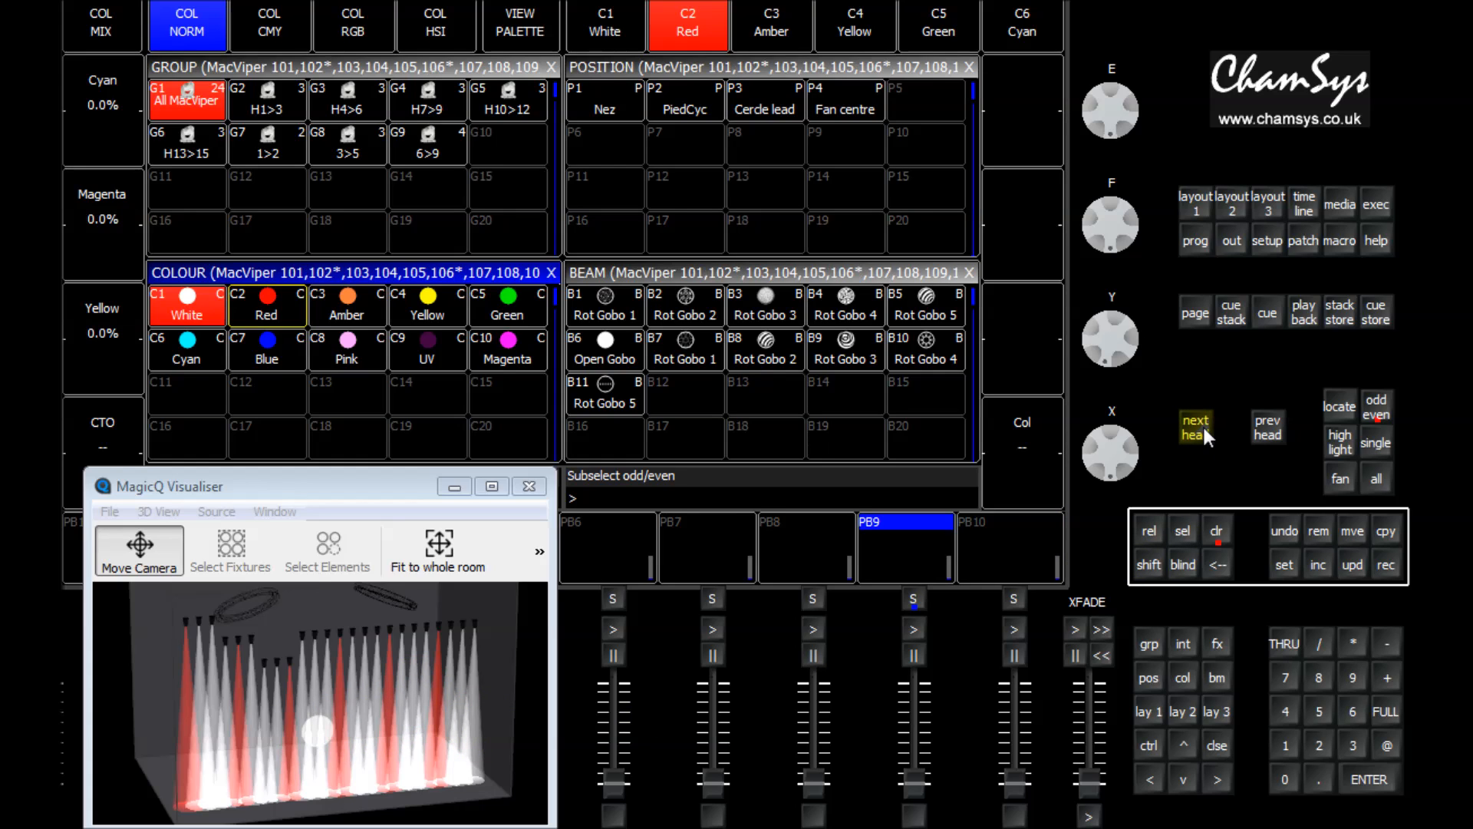
click(509, 305)
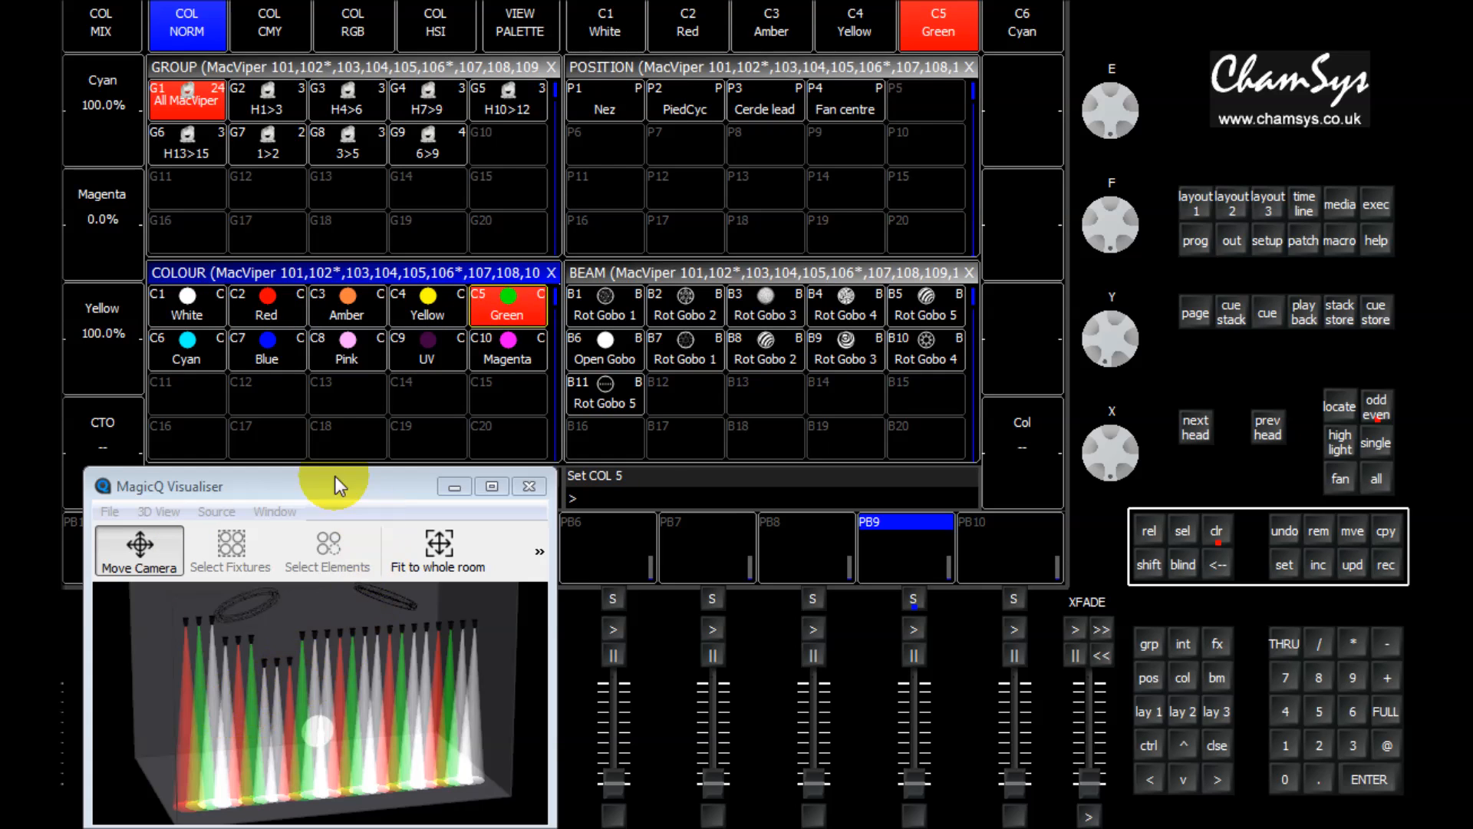
click(1196, 427)
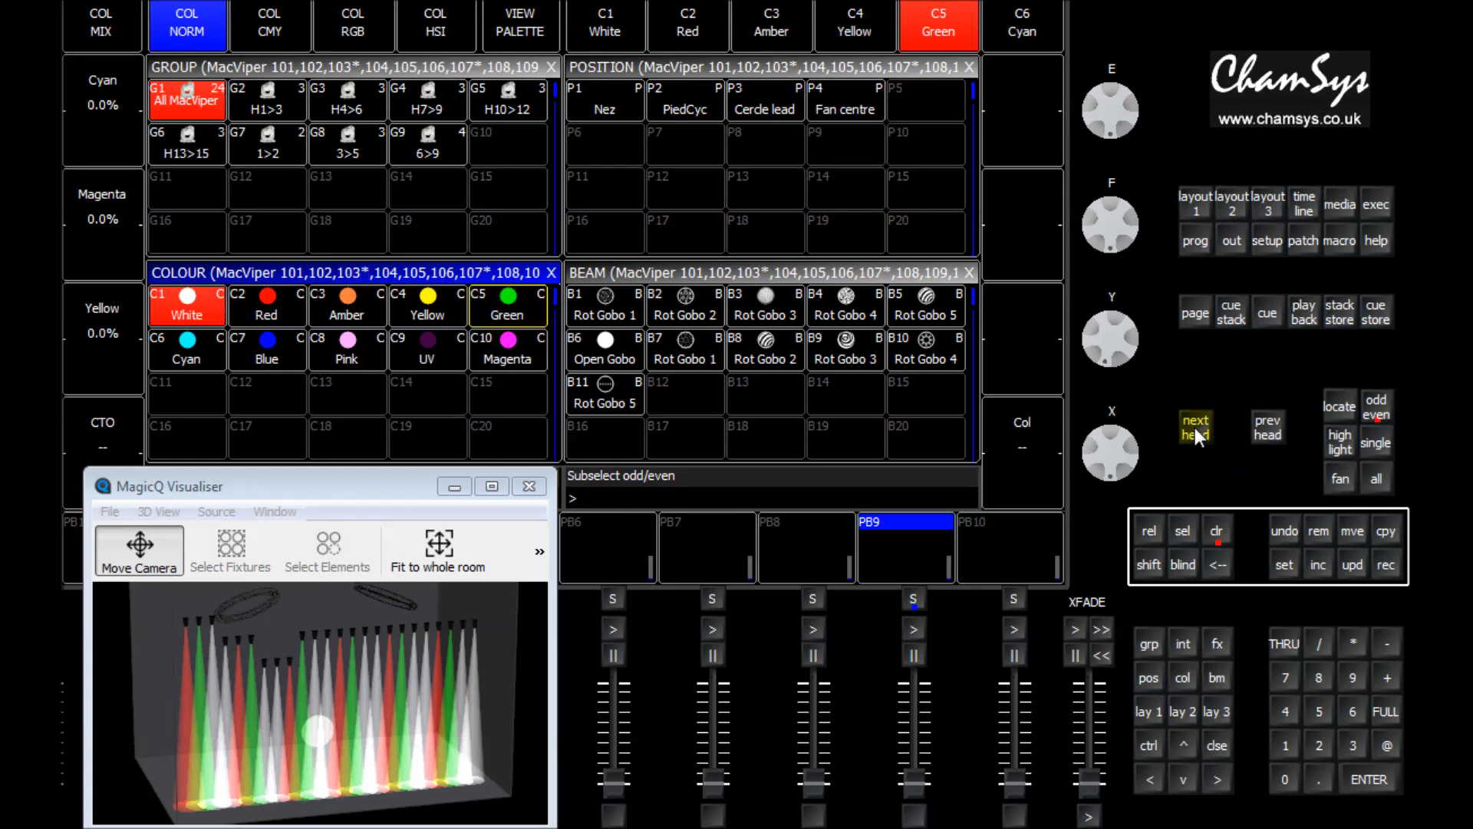
click(492, 361)
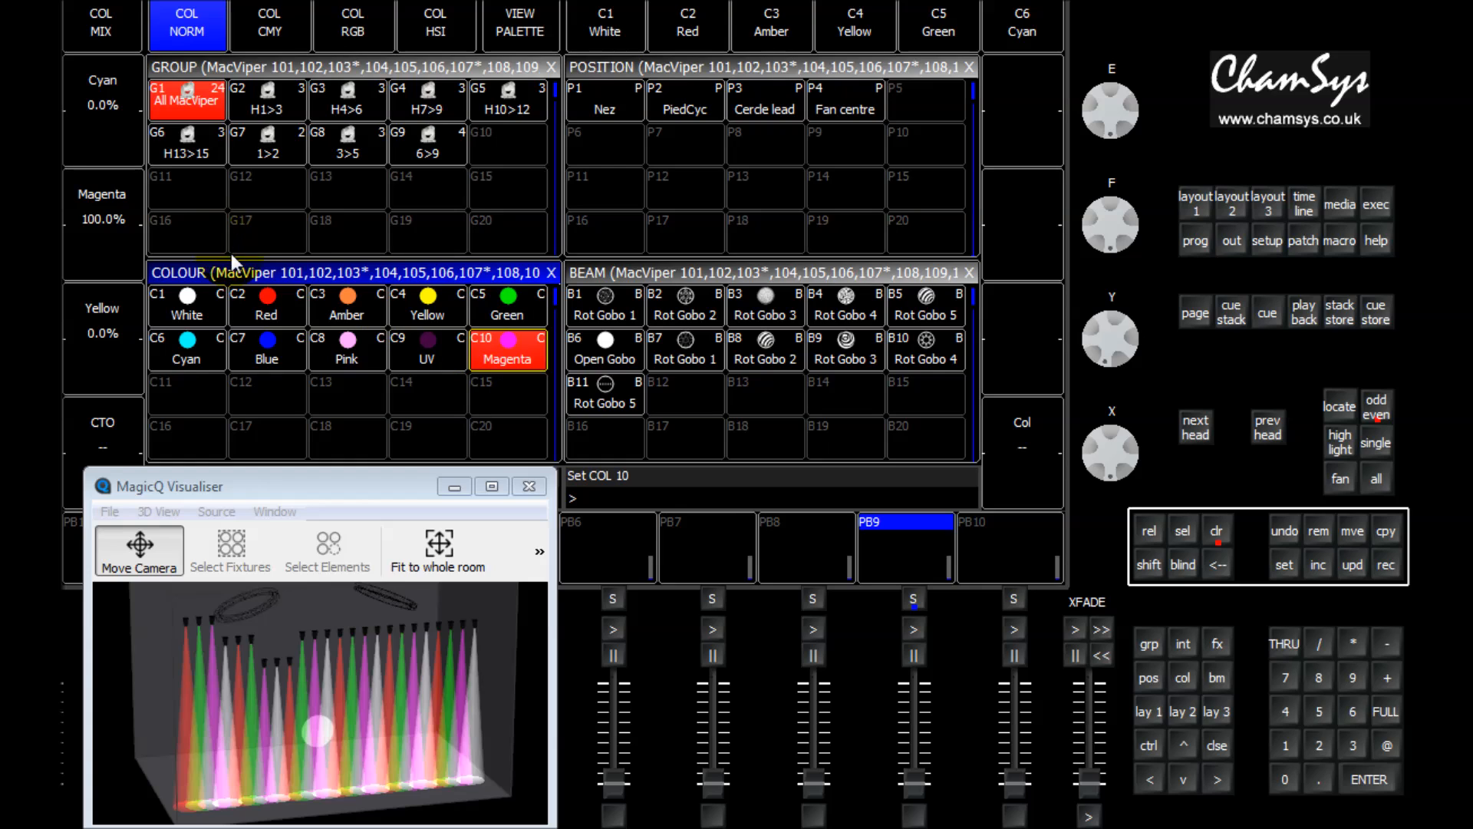
Colour all MacViper heads White and set the odd/even sub-selection type to N's with a value of 6.
click(182, 93)
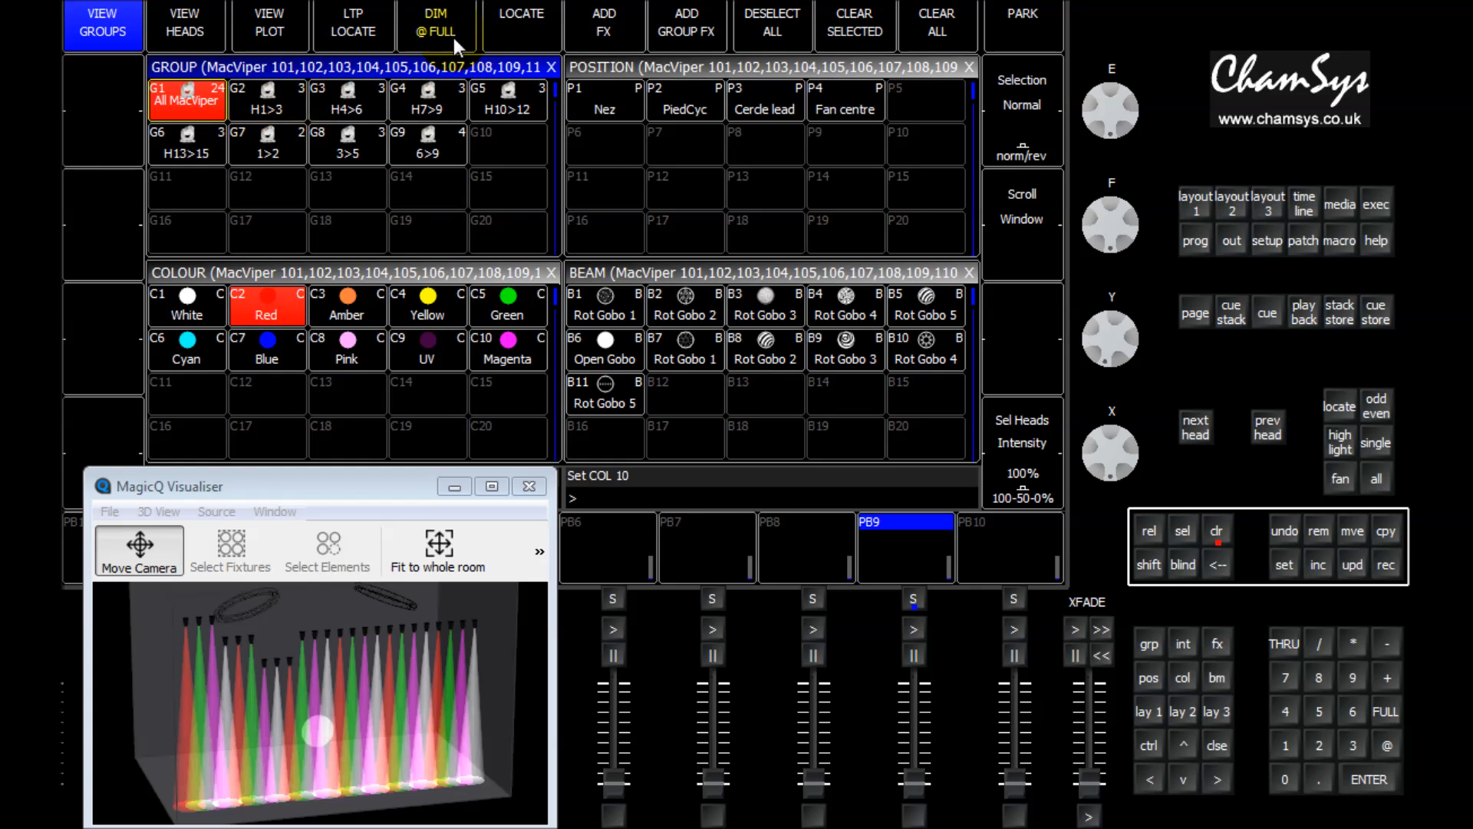
click(205, 310)
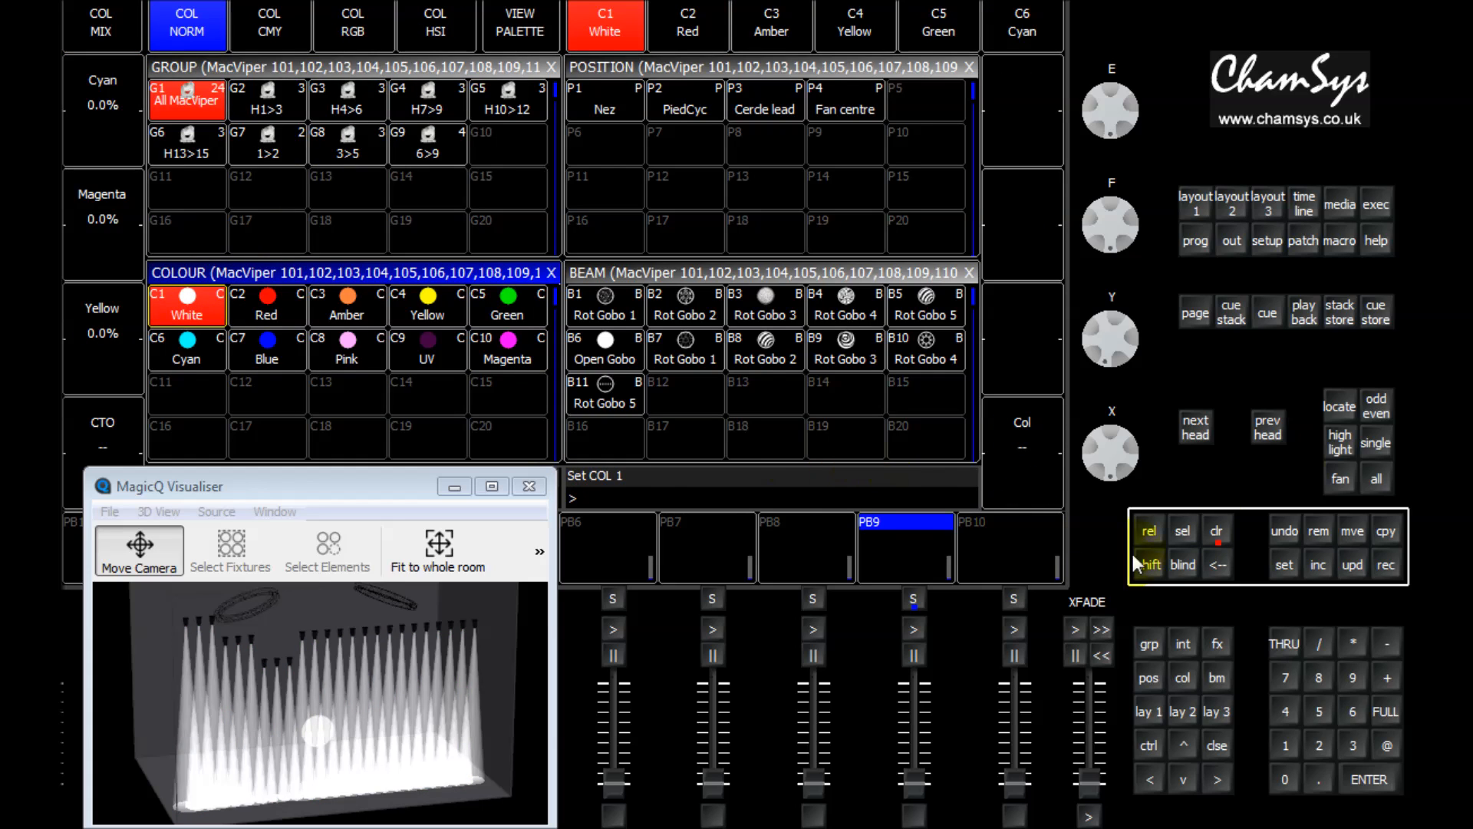
click(1369, 411)
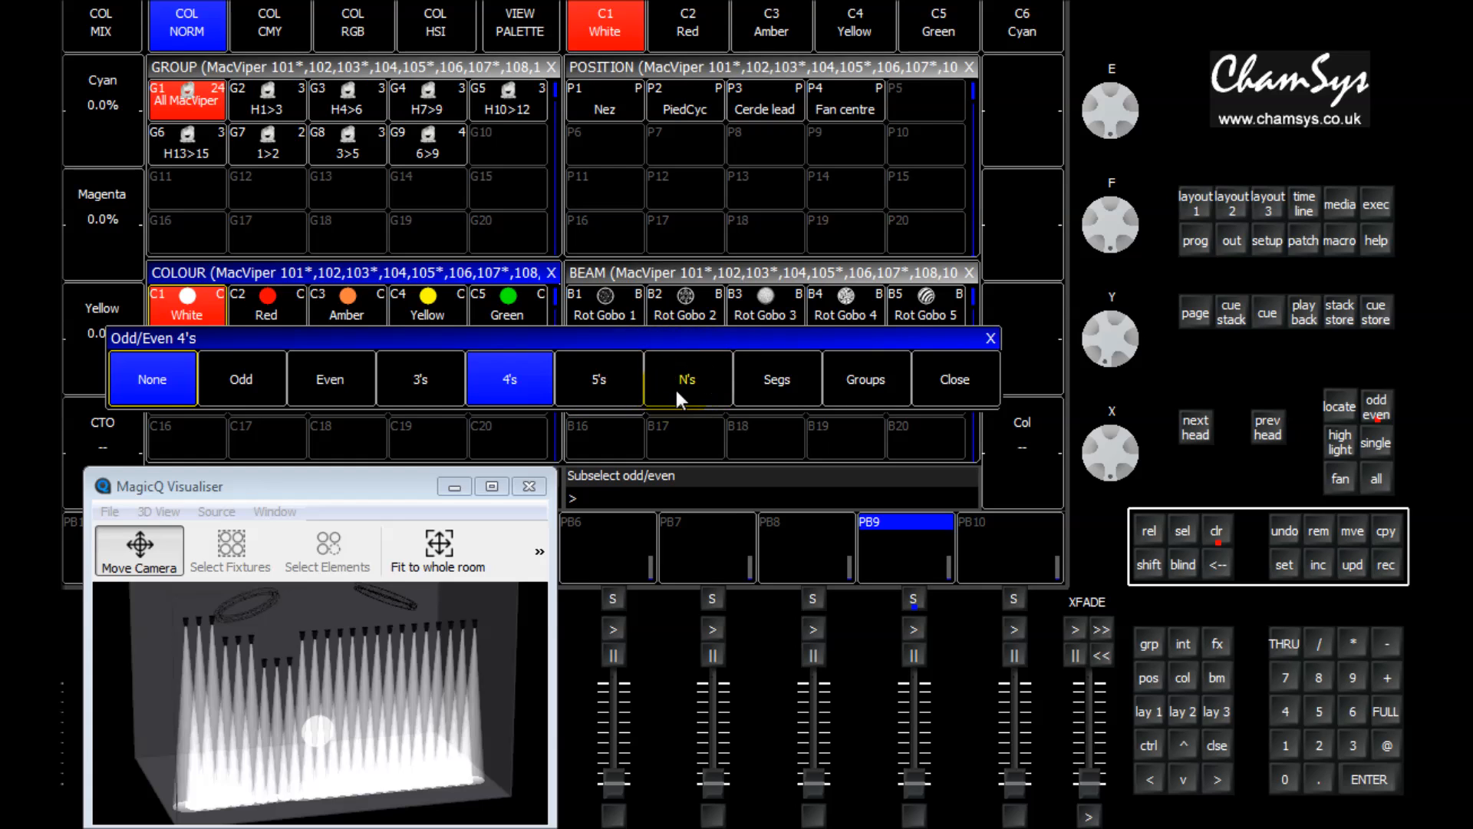
click(1355, 710)
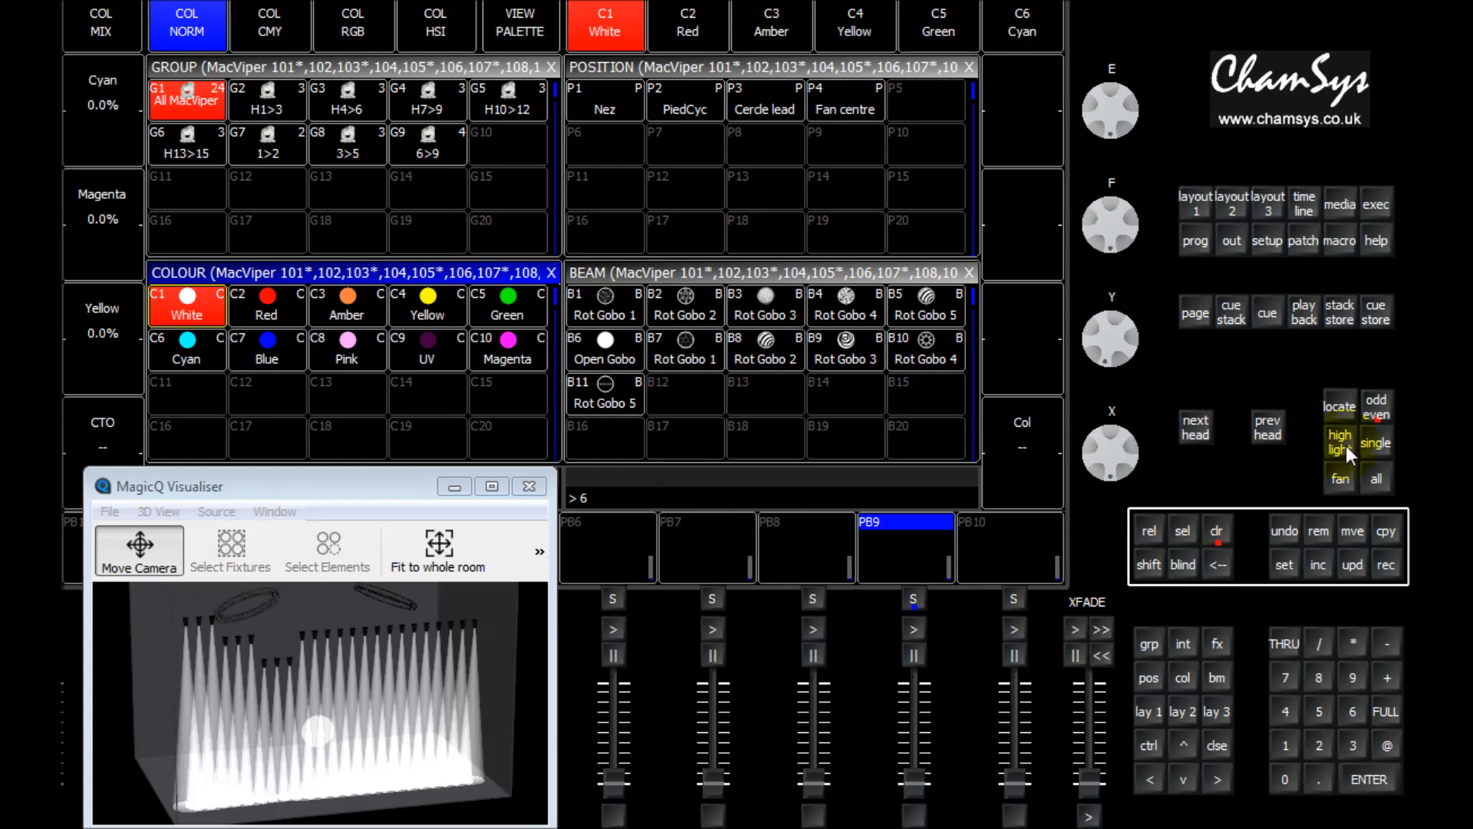
click(1377, 412)
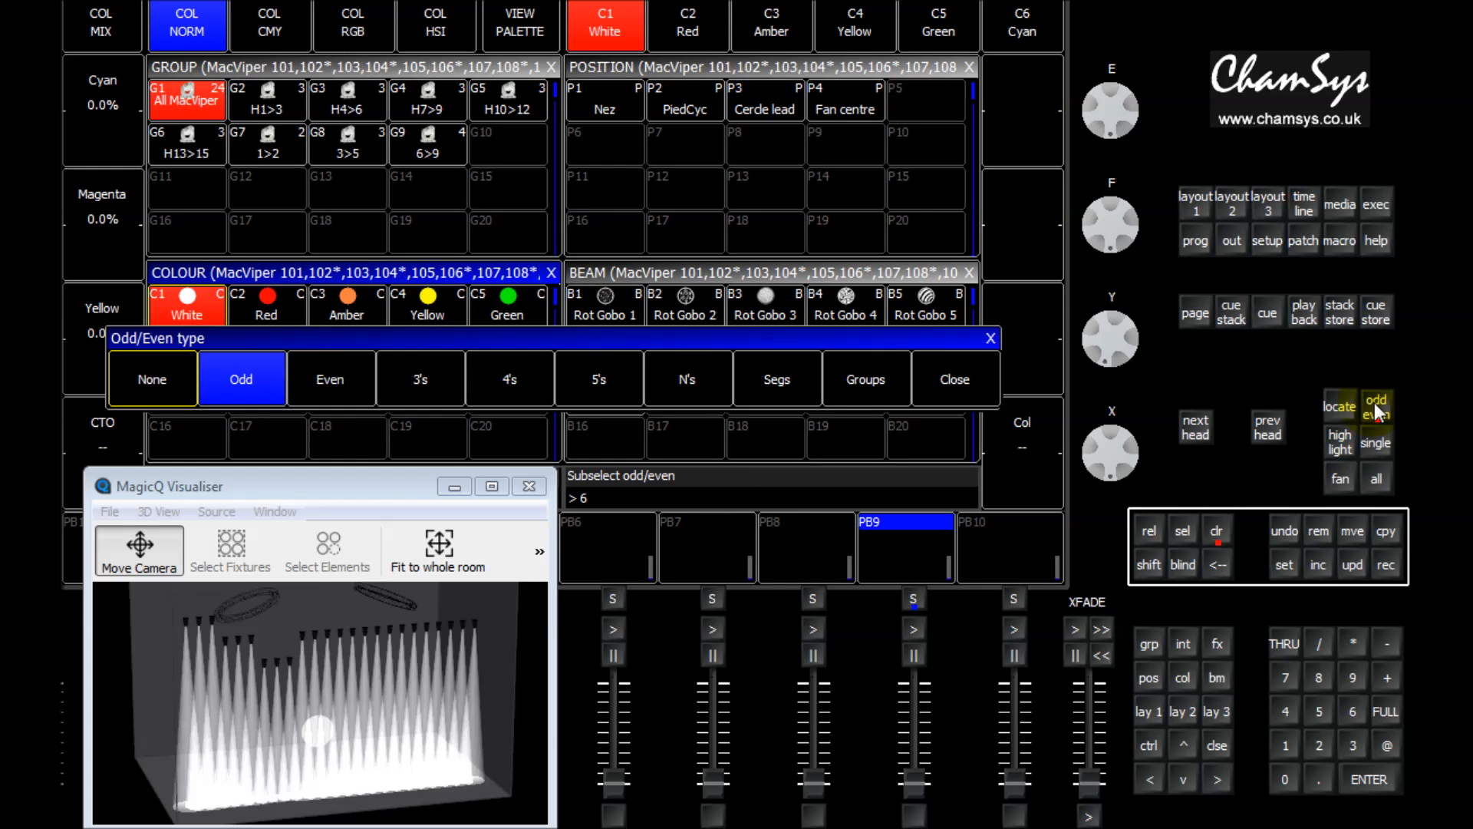
click(948, 399)
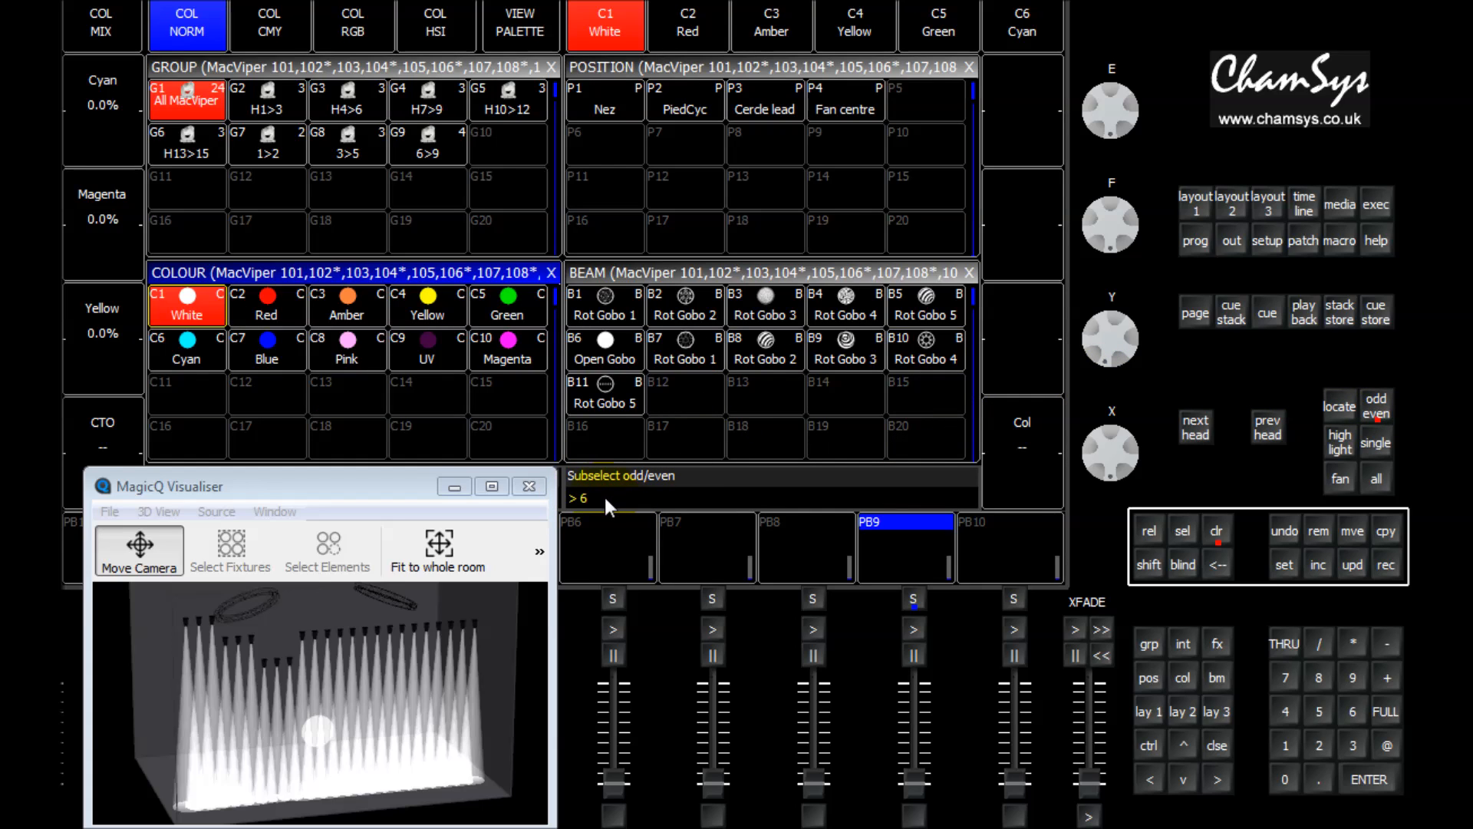
click(1380, 406)
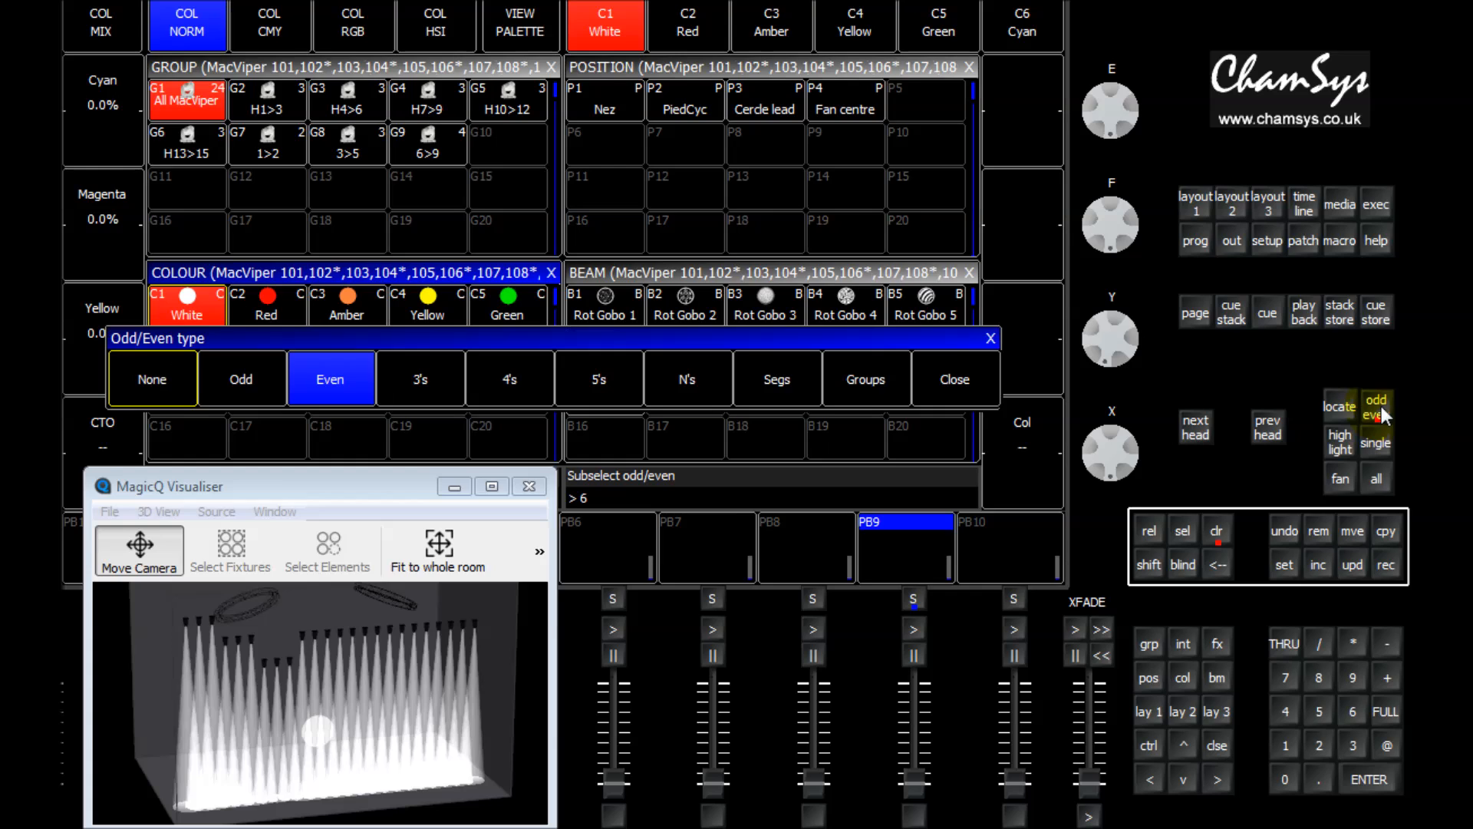
click(686, 385)
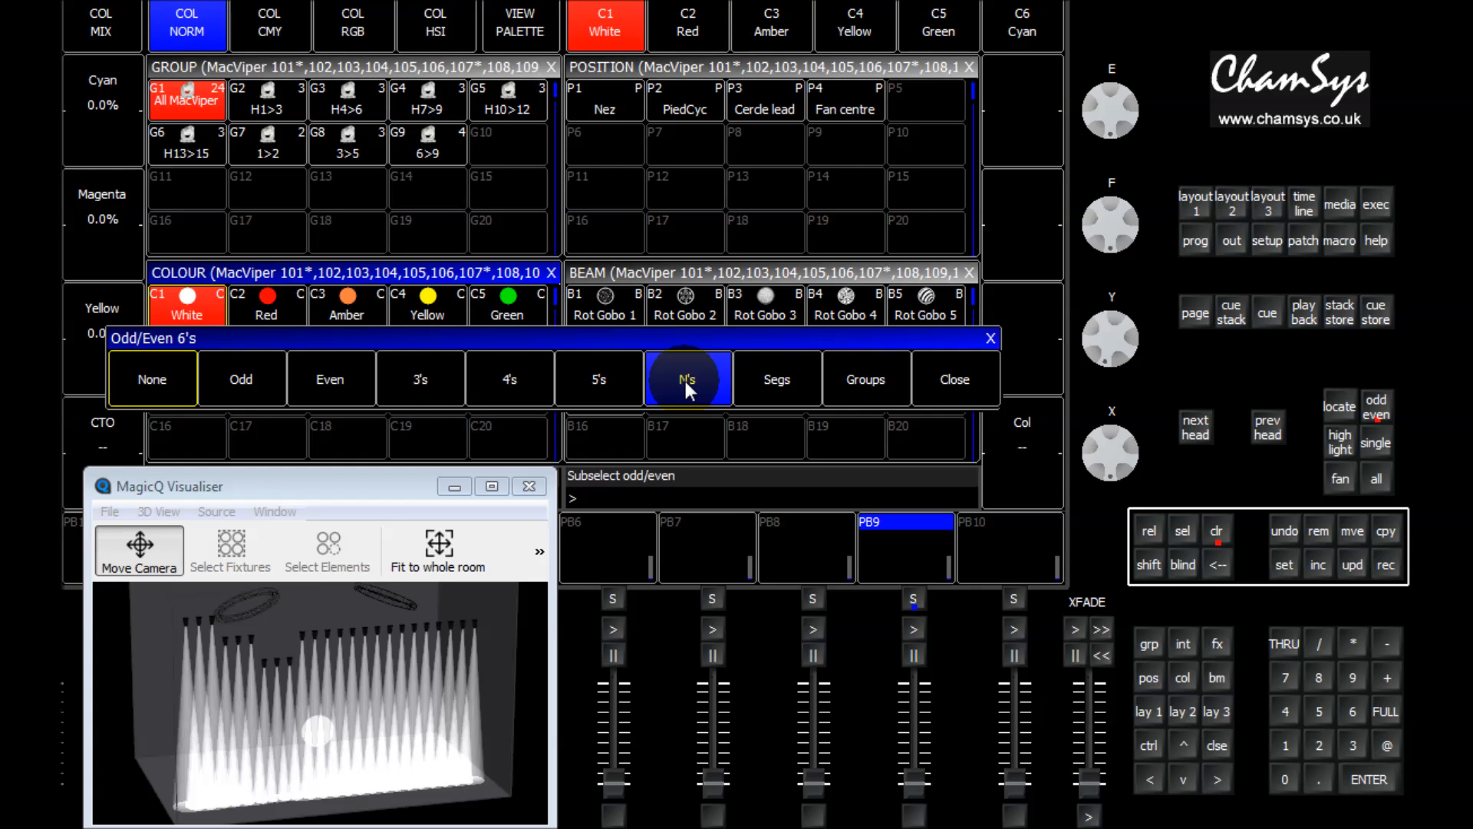
click(954, 384)
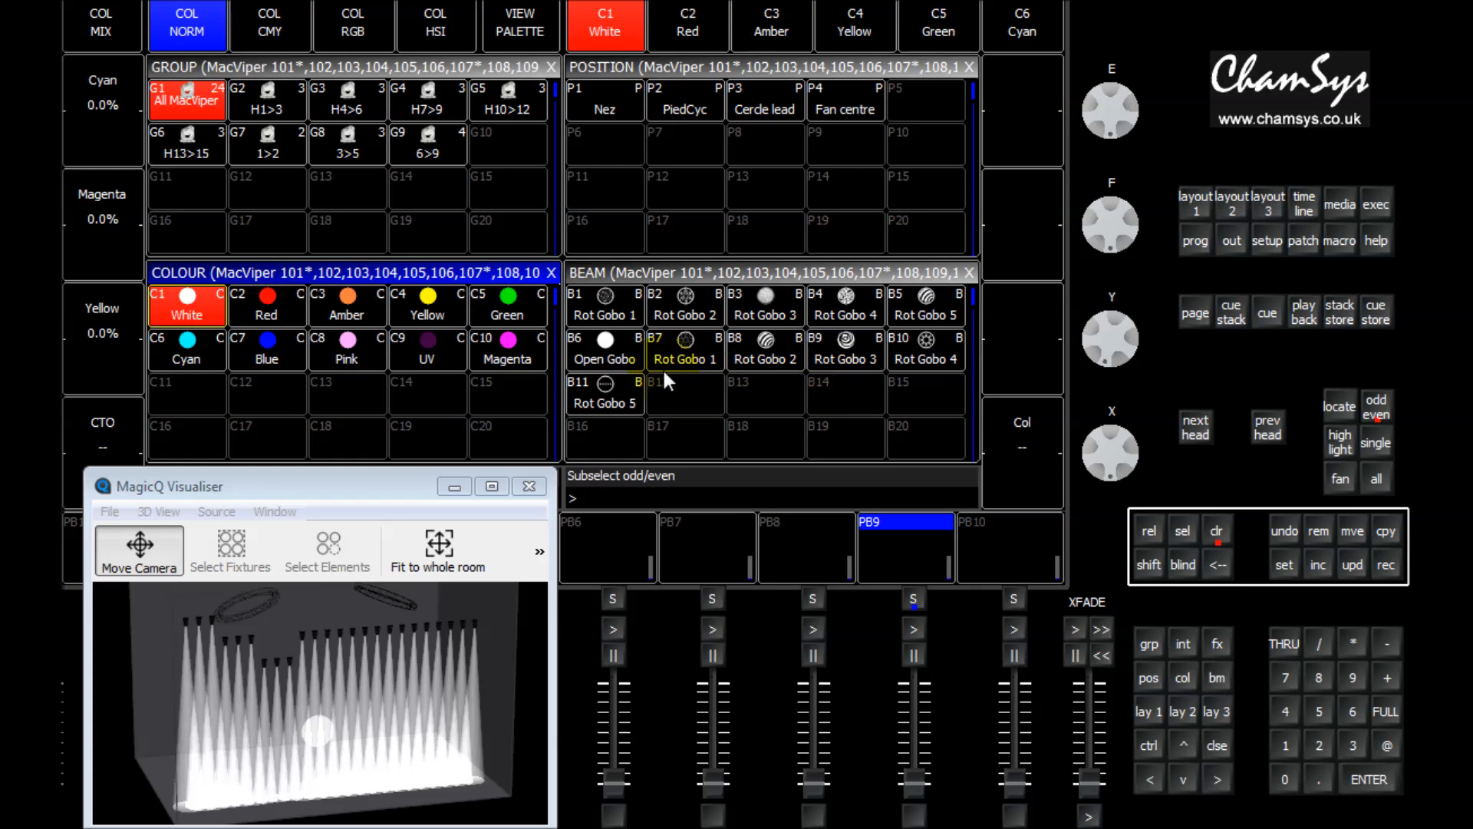
In each set of six heads, colour the first head Magenta, the second Blue and the third Cyan.
click(499, 349)
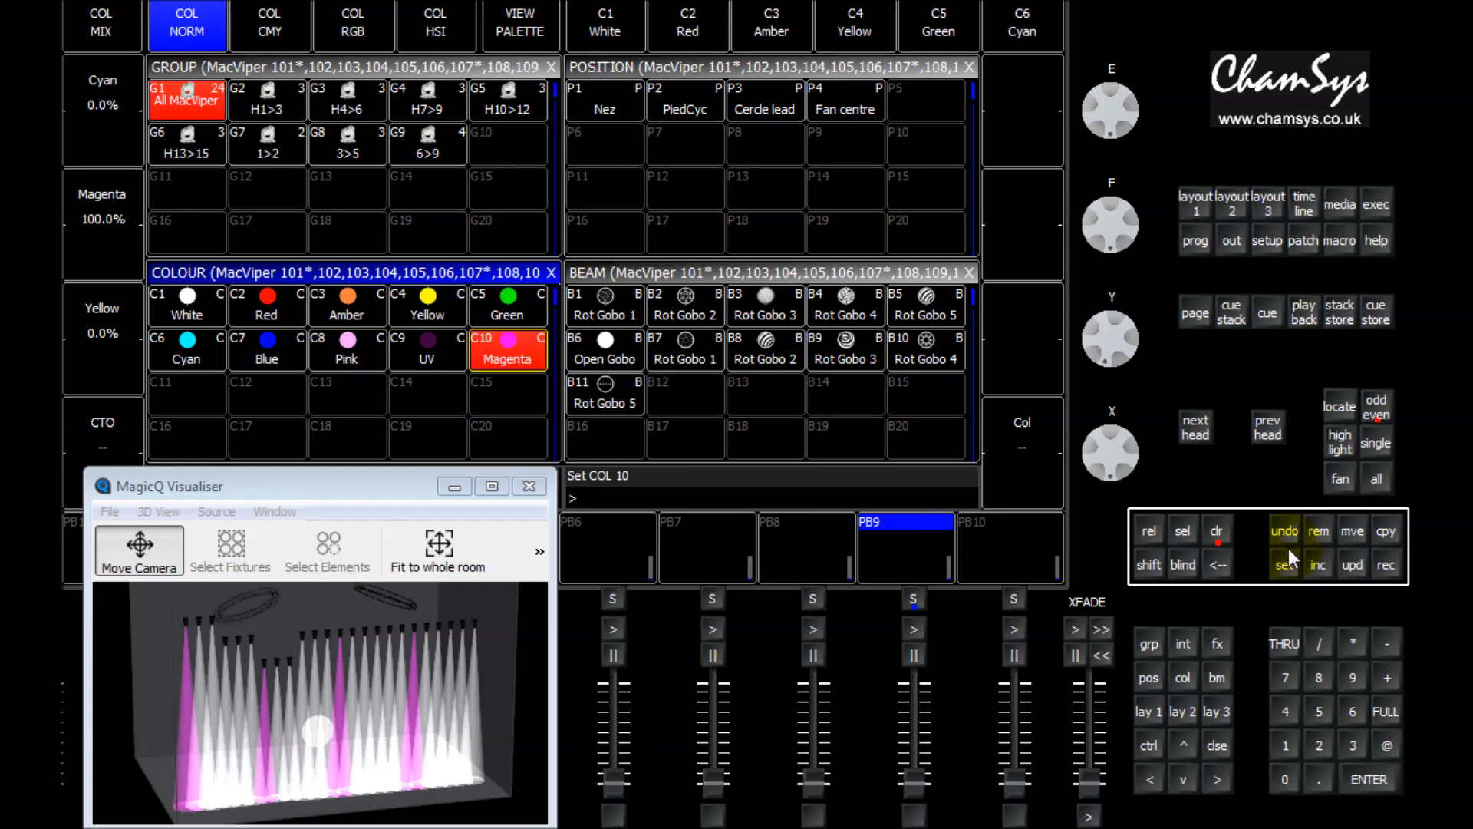
click(1196, 427)
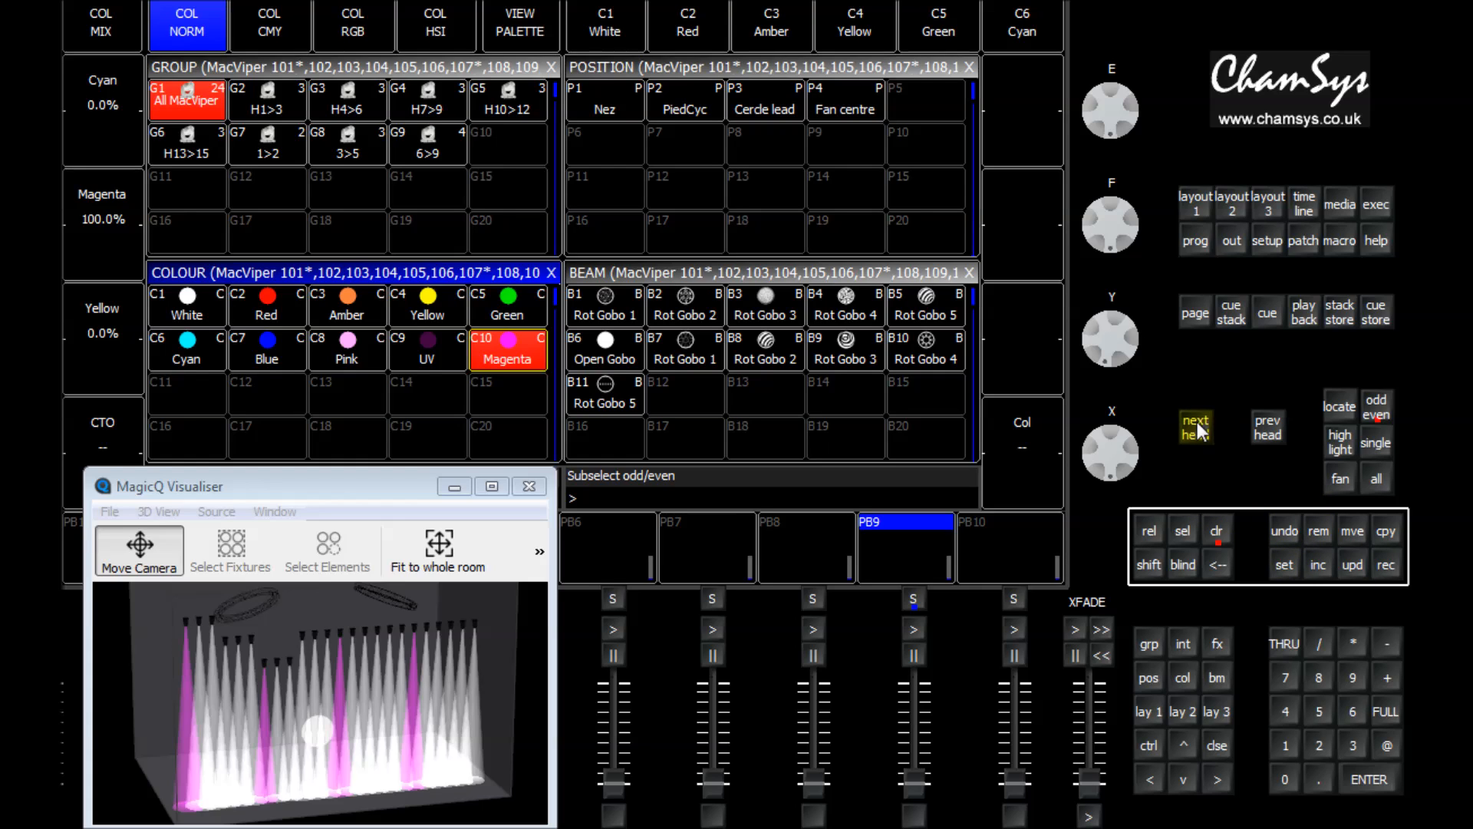
click(271, 357)
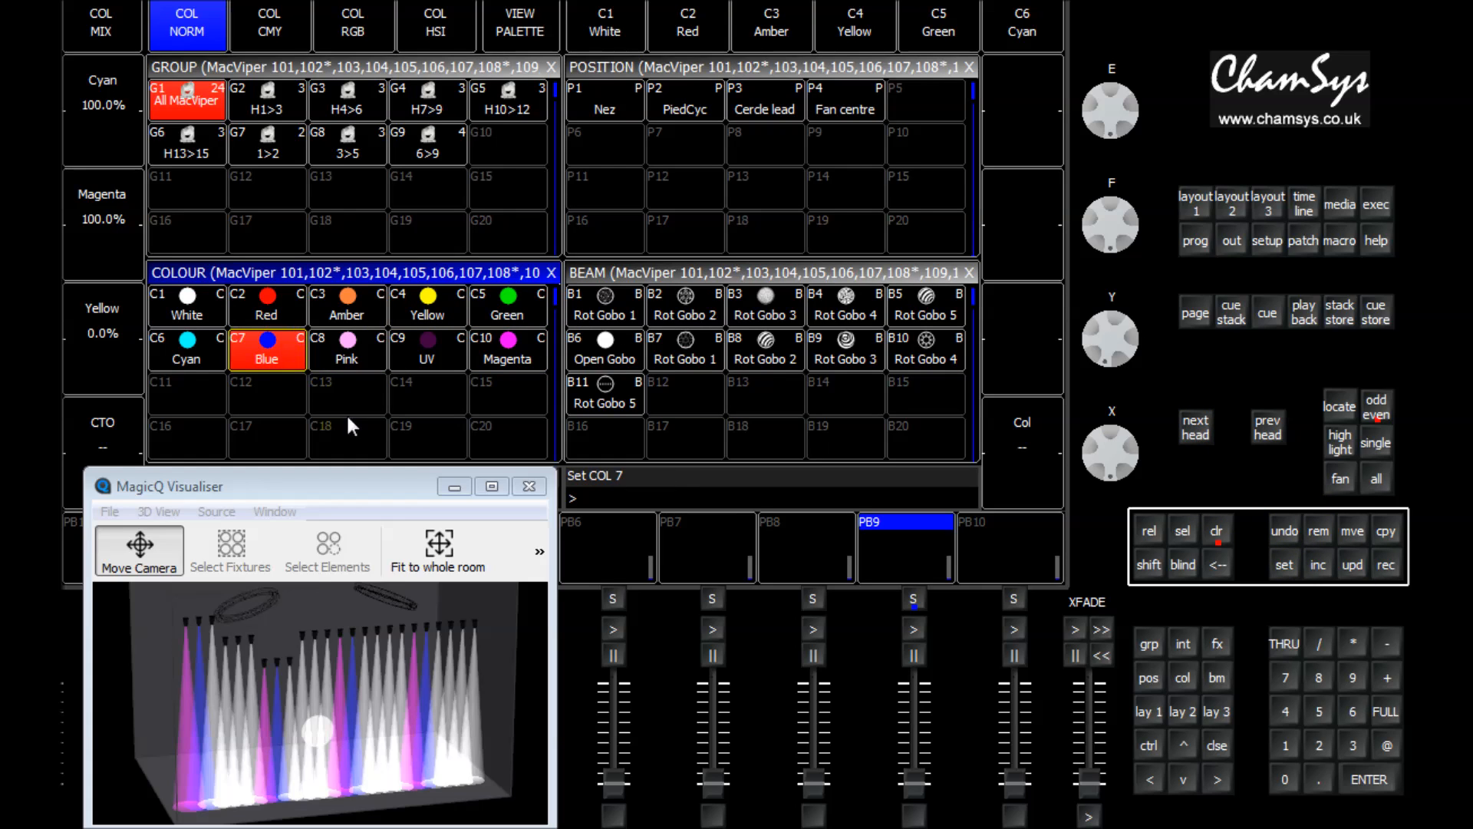
click(1194, 427)
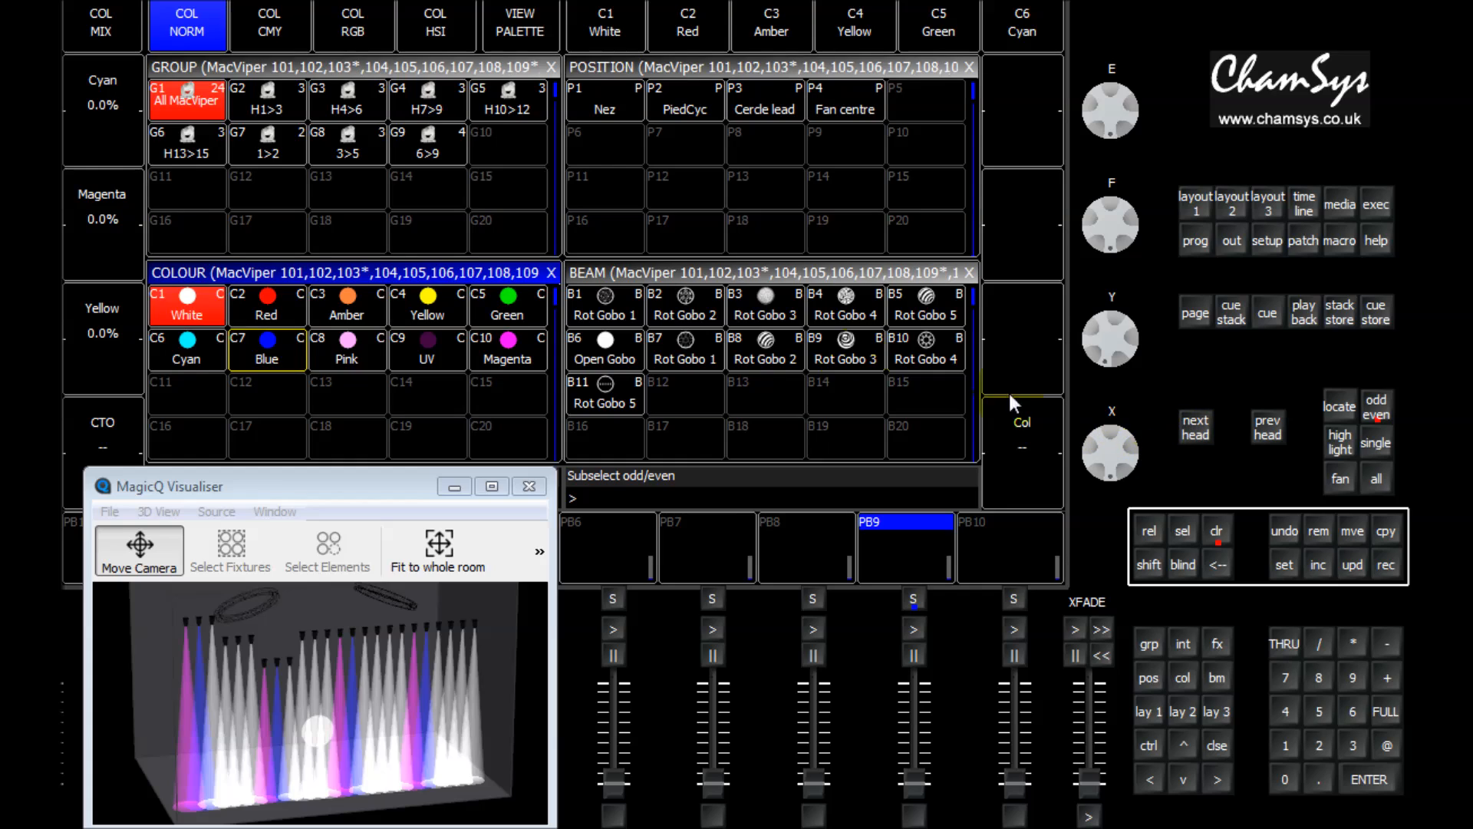
click(192, 358)
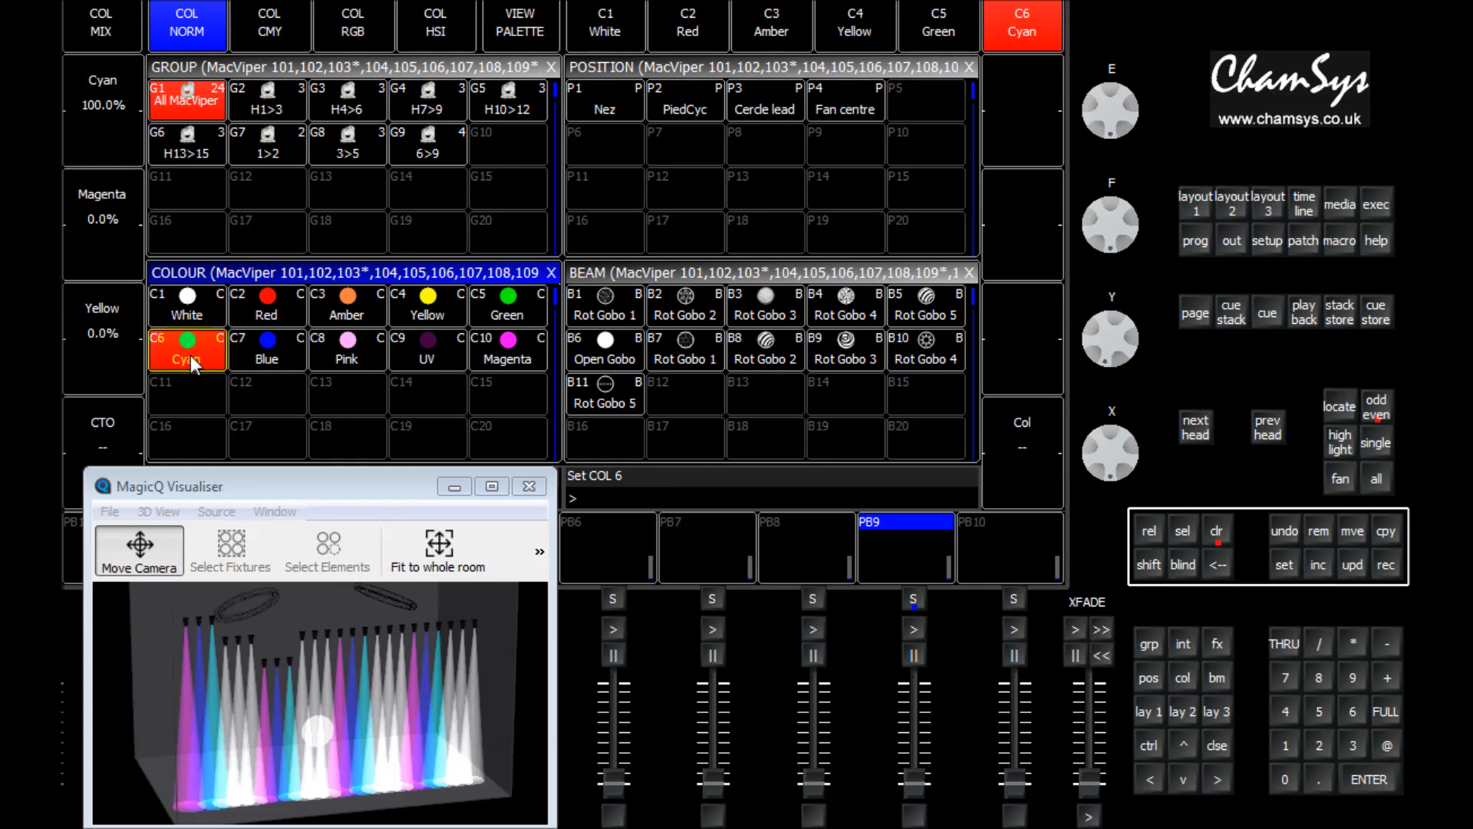
Look over the odd/even sub-selection types and reselect the All MacViper group.
click(1376, 407)
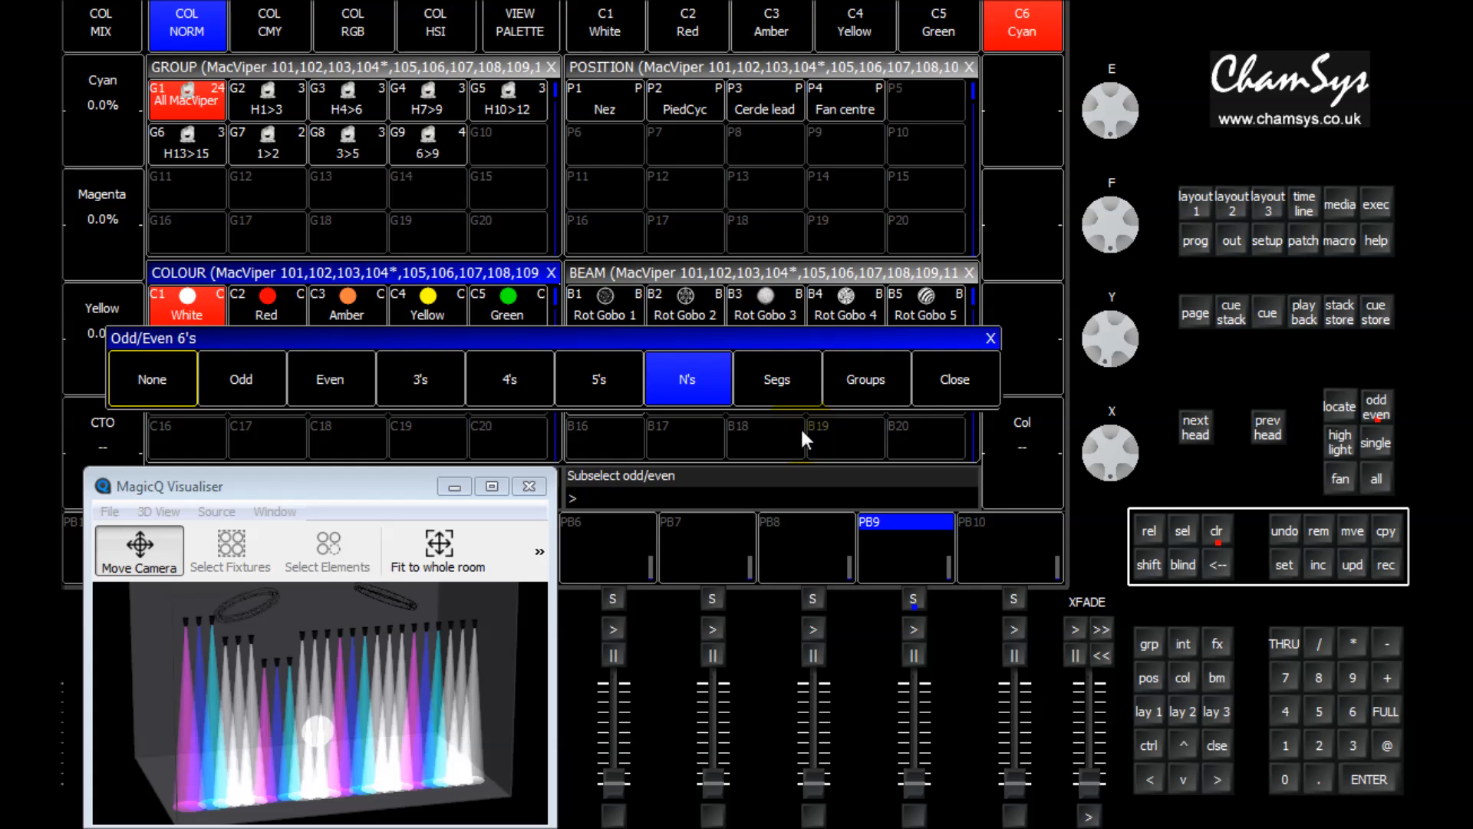
click(948, 384)
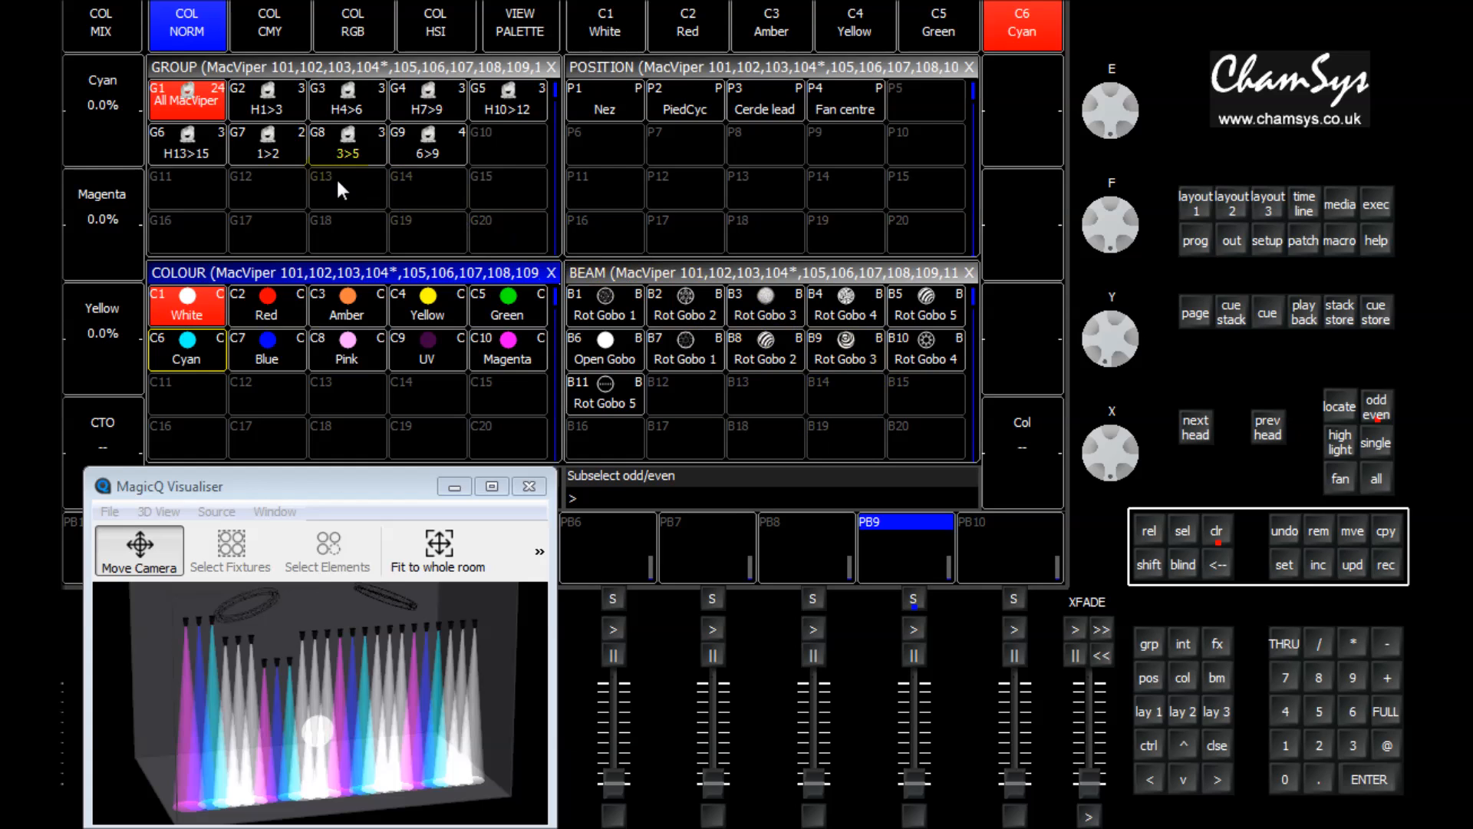
click(194, 105)
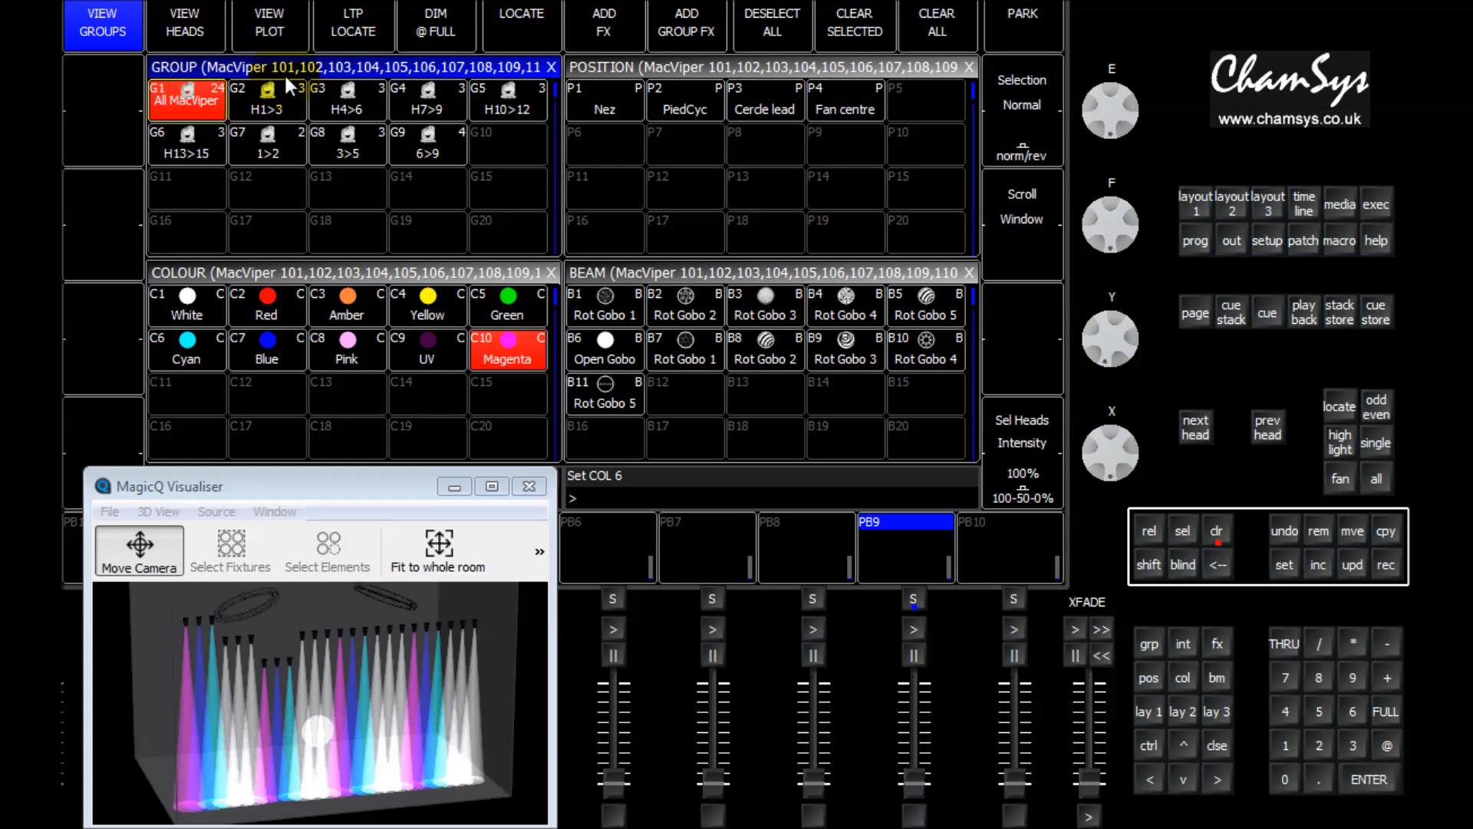
Colour all MacViper heads White and set the odd/even sub-selection type to 4 Segs.
click(199, 326)
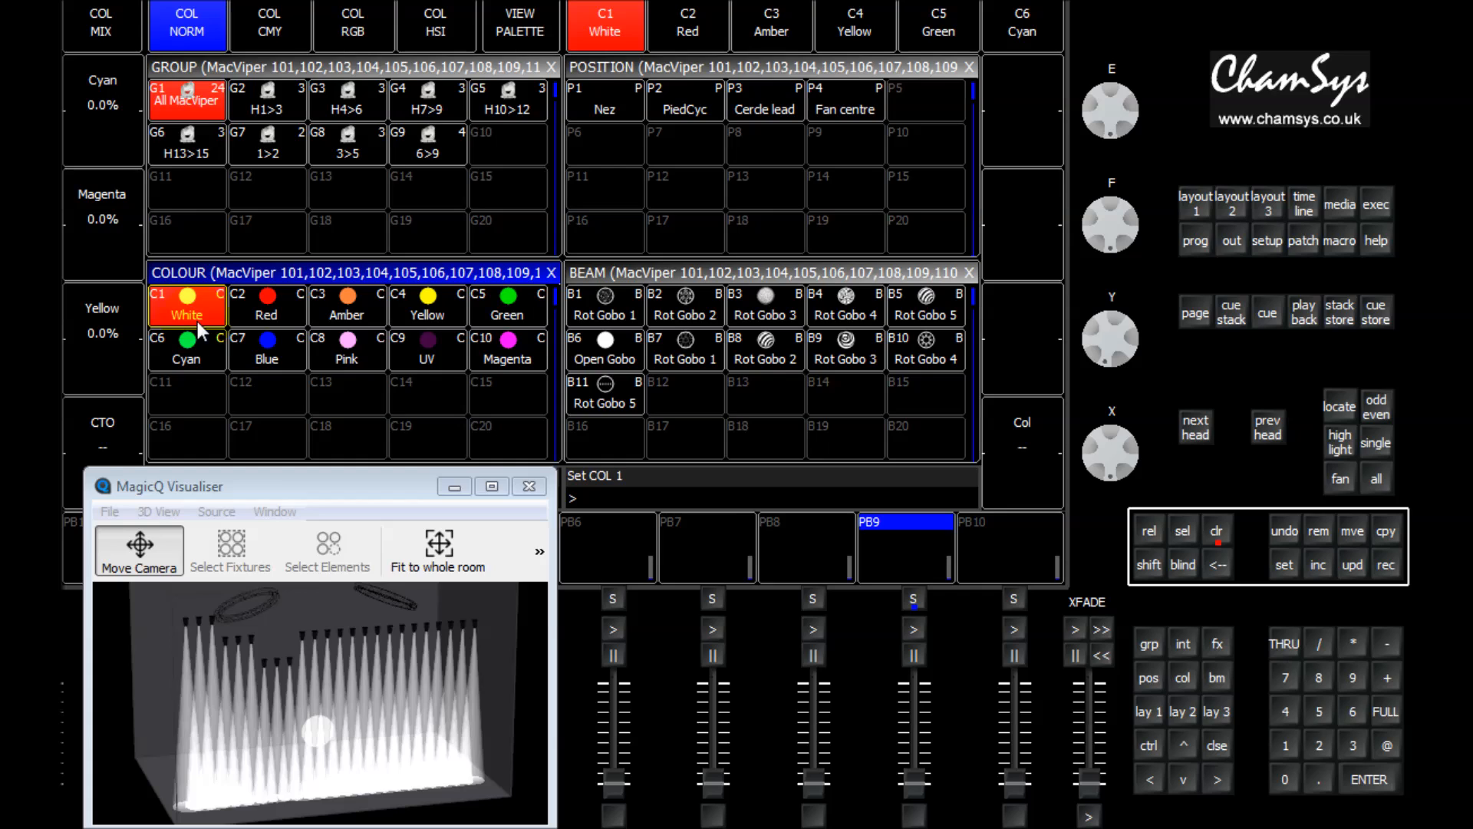
click(1374, 413)
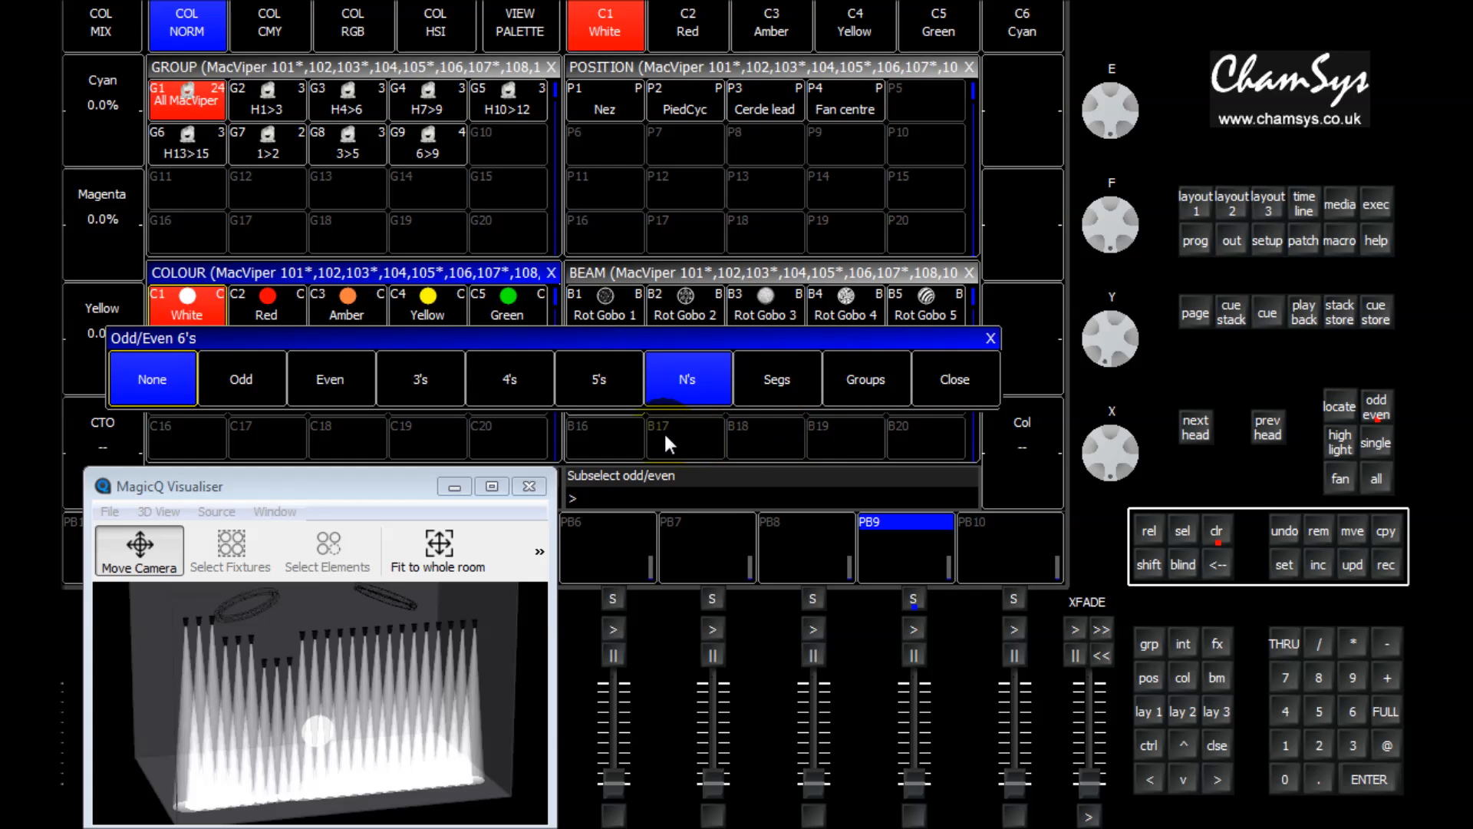
click(786, 380)
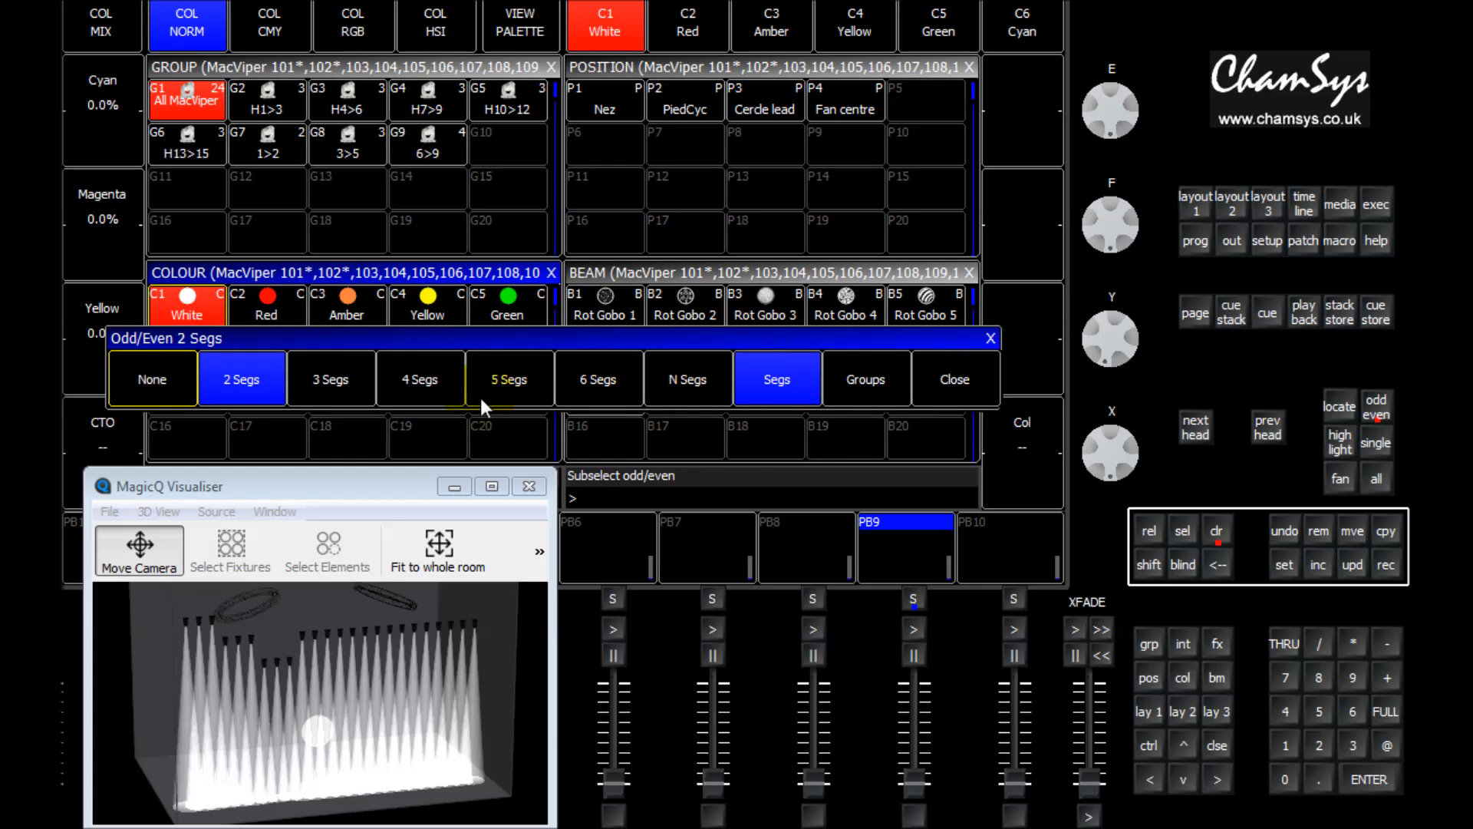
click(423, 380)
click(944, 373)
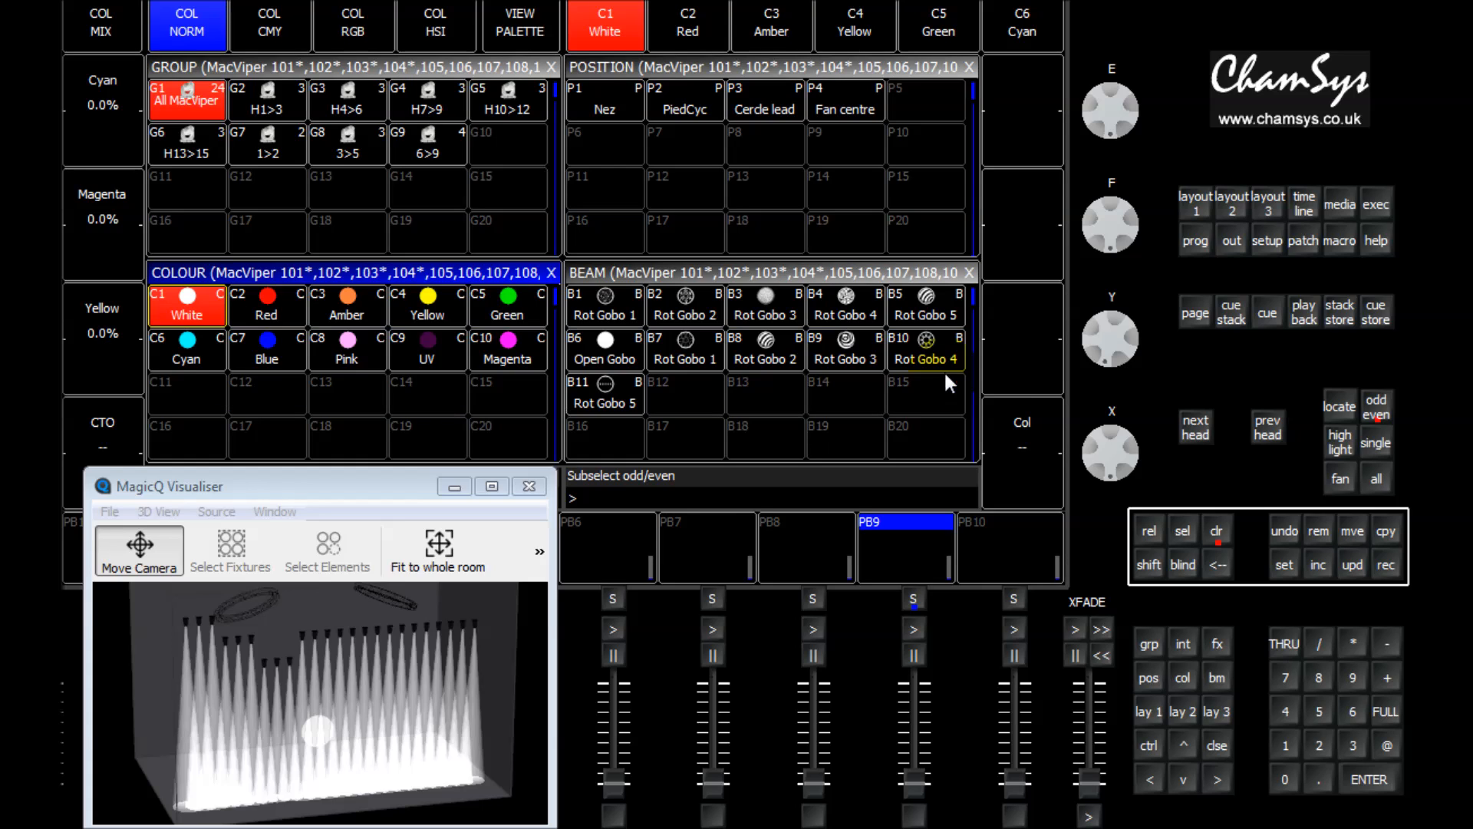
Colour the first four-head segment Magenta, the second segment Yellow and the third segment Green.
click(514, 339)
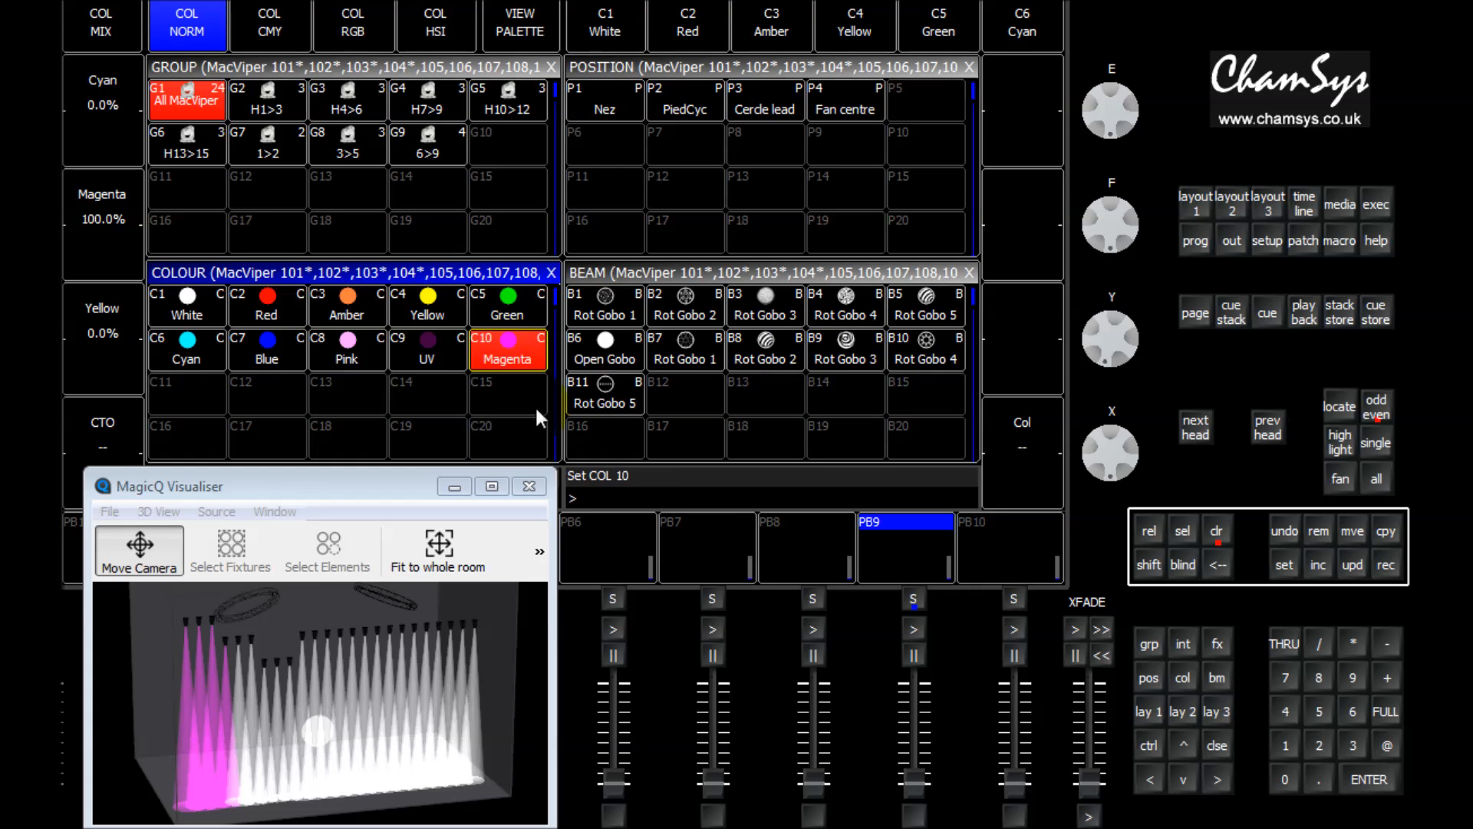
click(1194, 430)
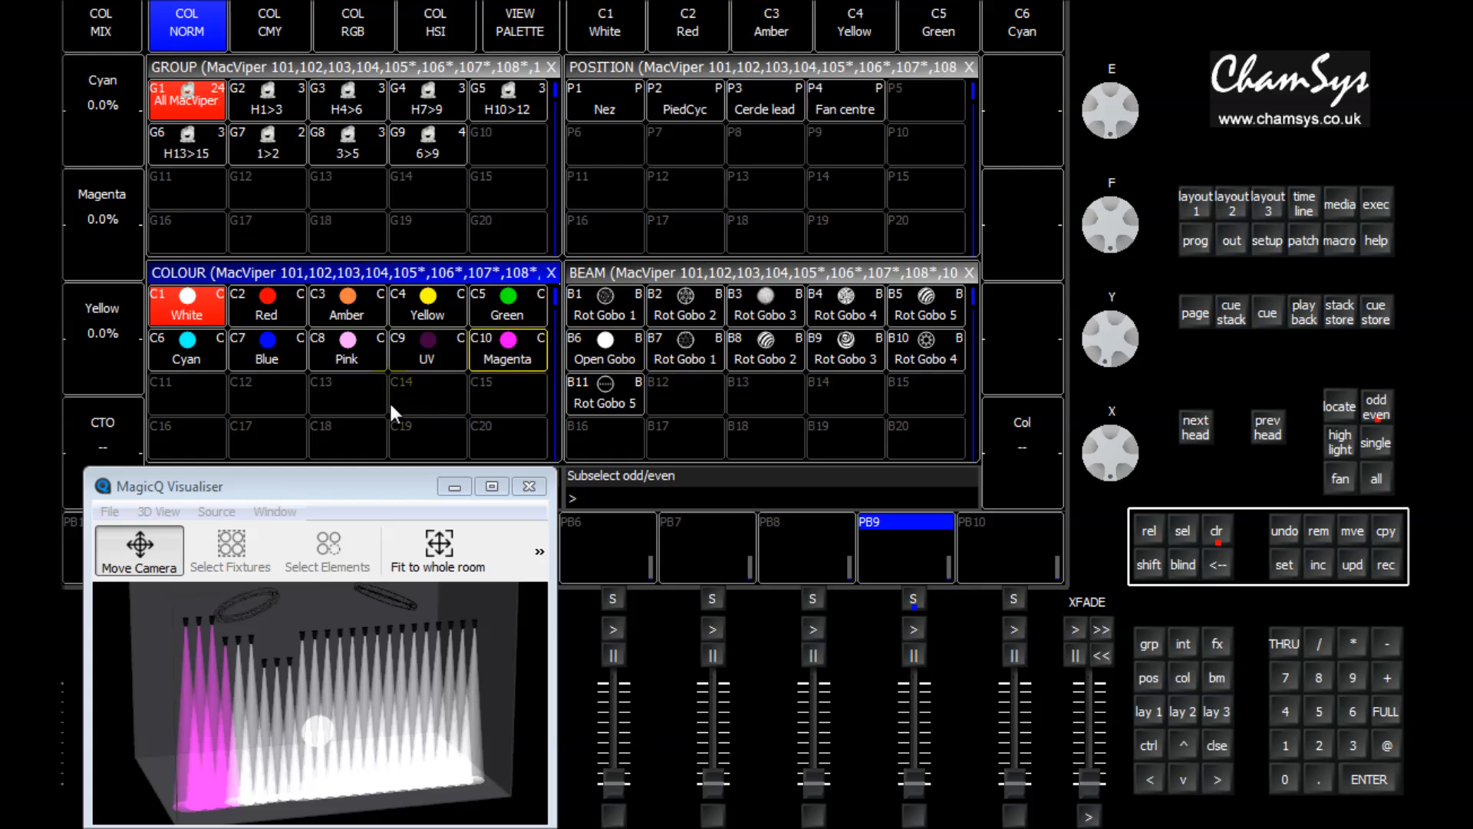
click(421, 307)
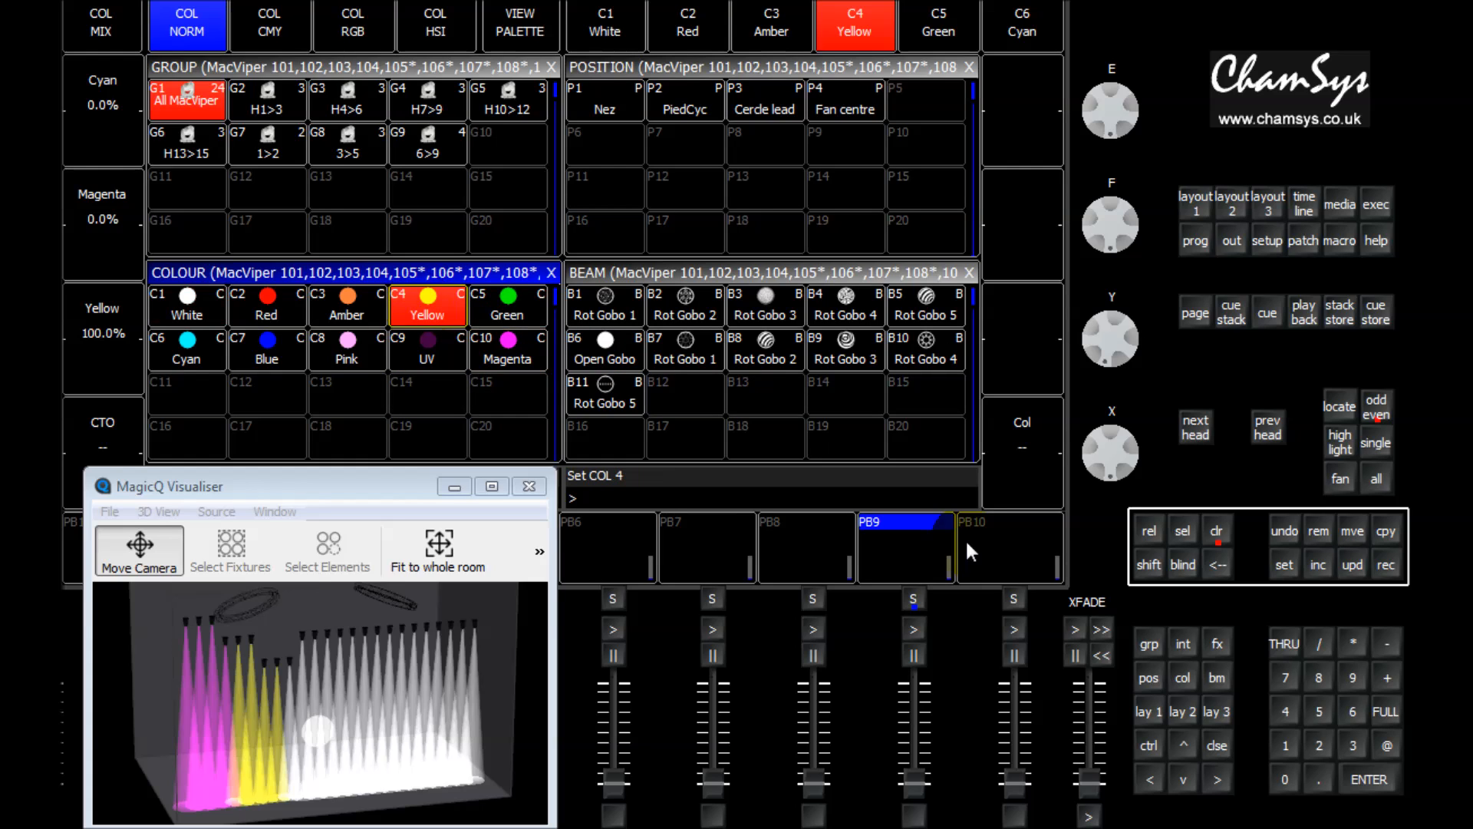
click(1202, 433)
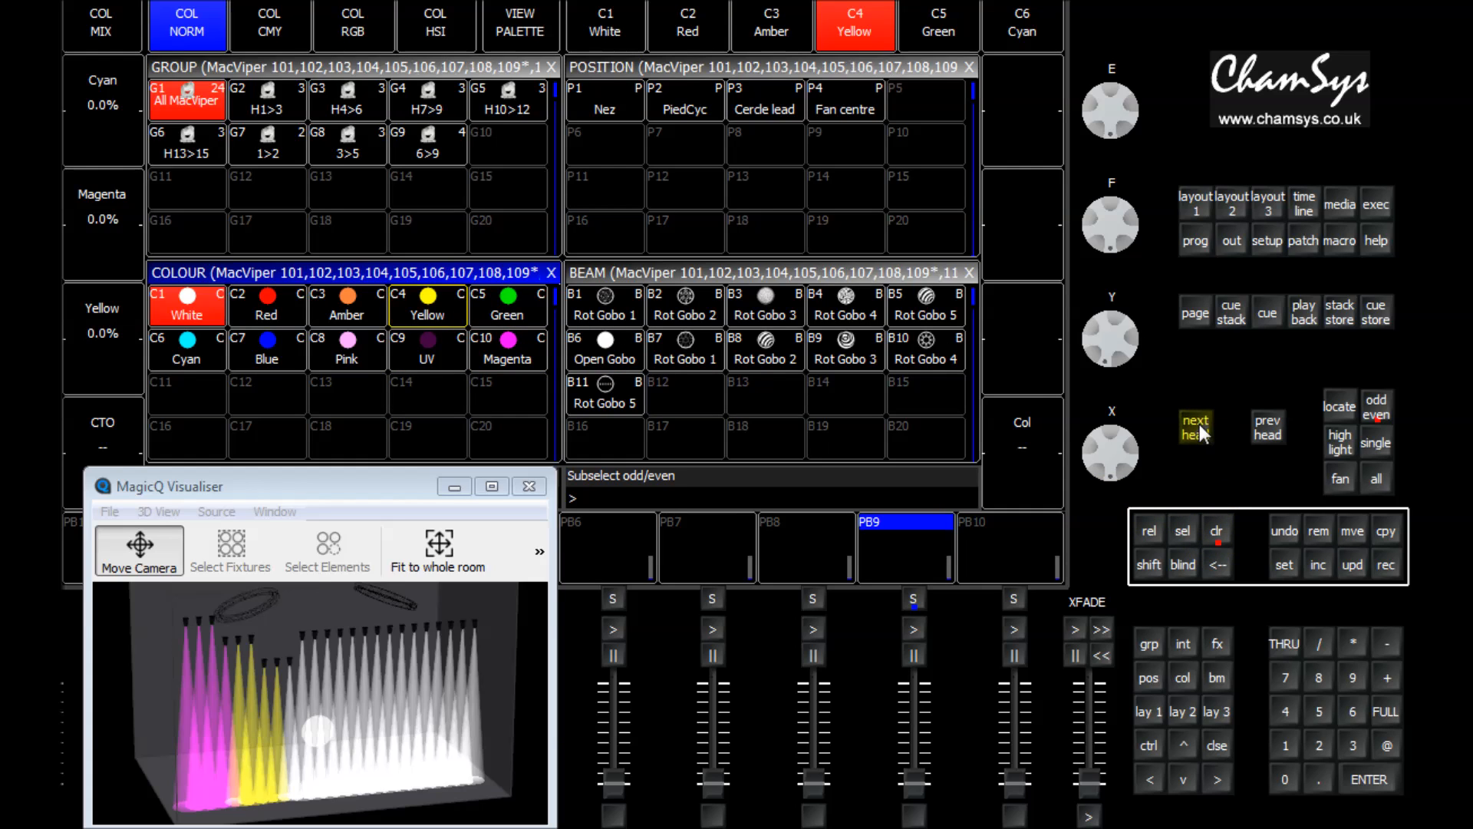
click(518, 301)
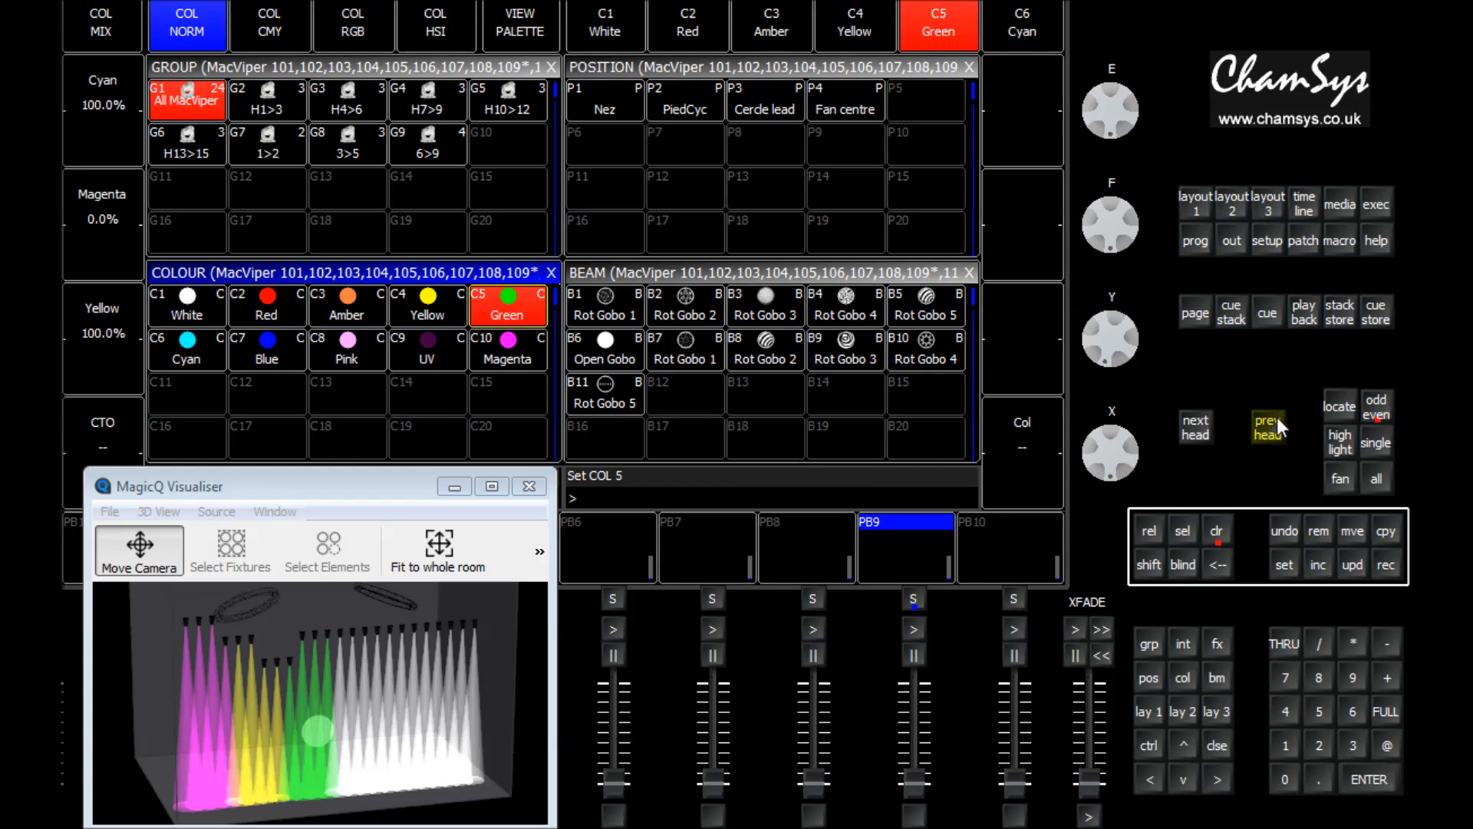
Set the odd/even sub-selection type to N Segs with a value of 12.
click(1374, 407)
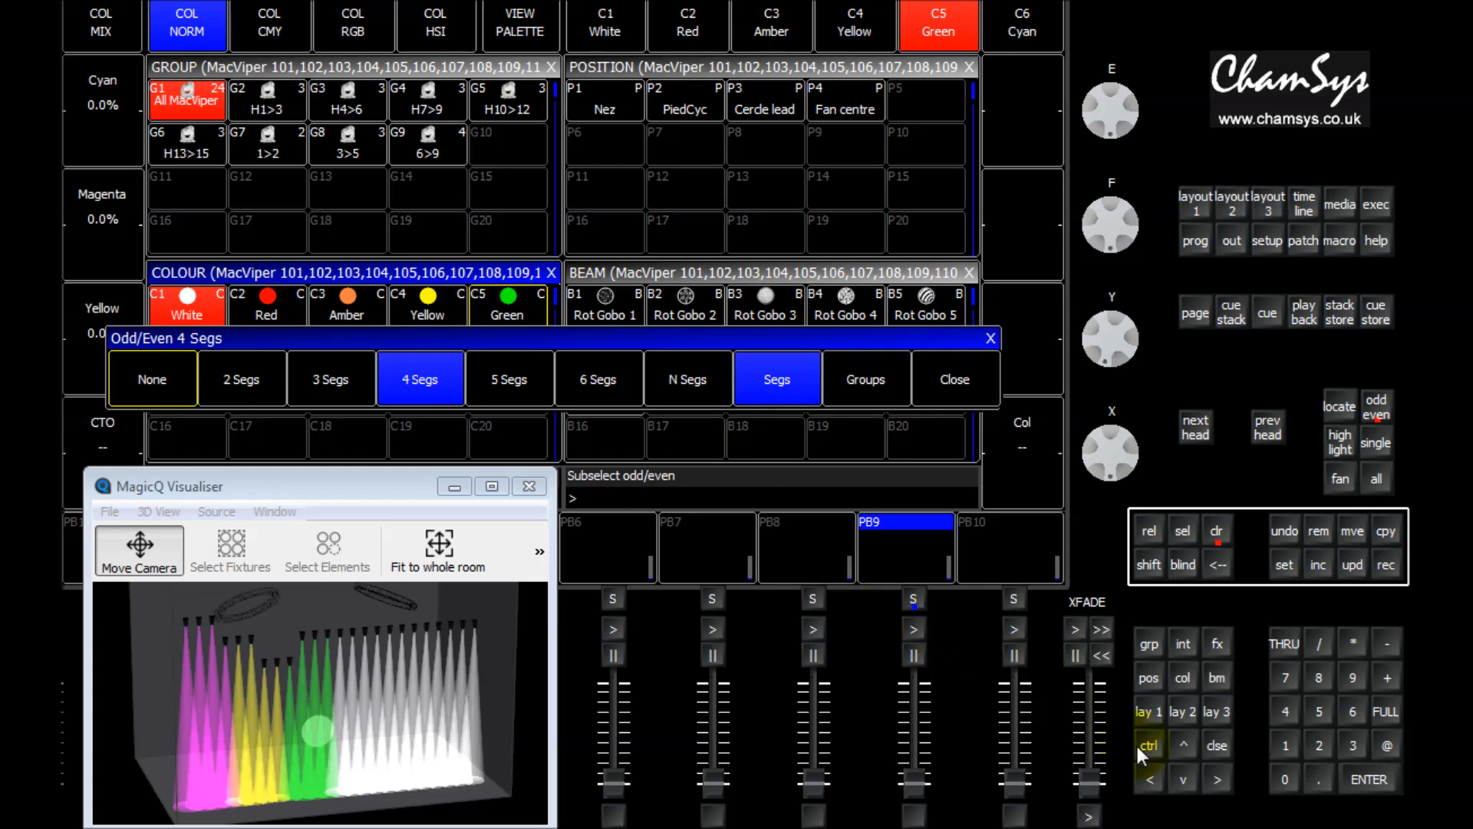
click(1286, 745)
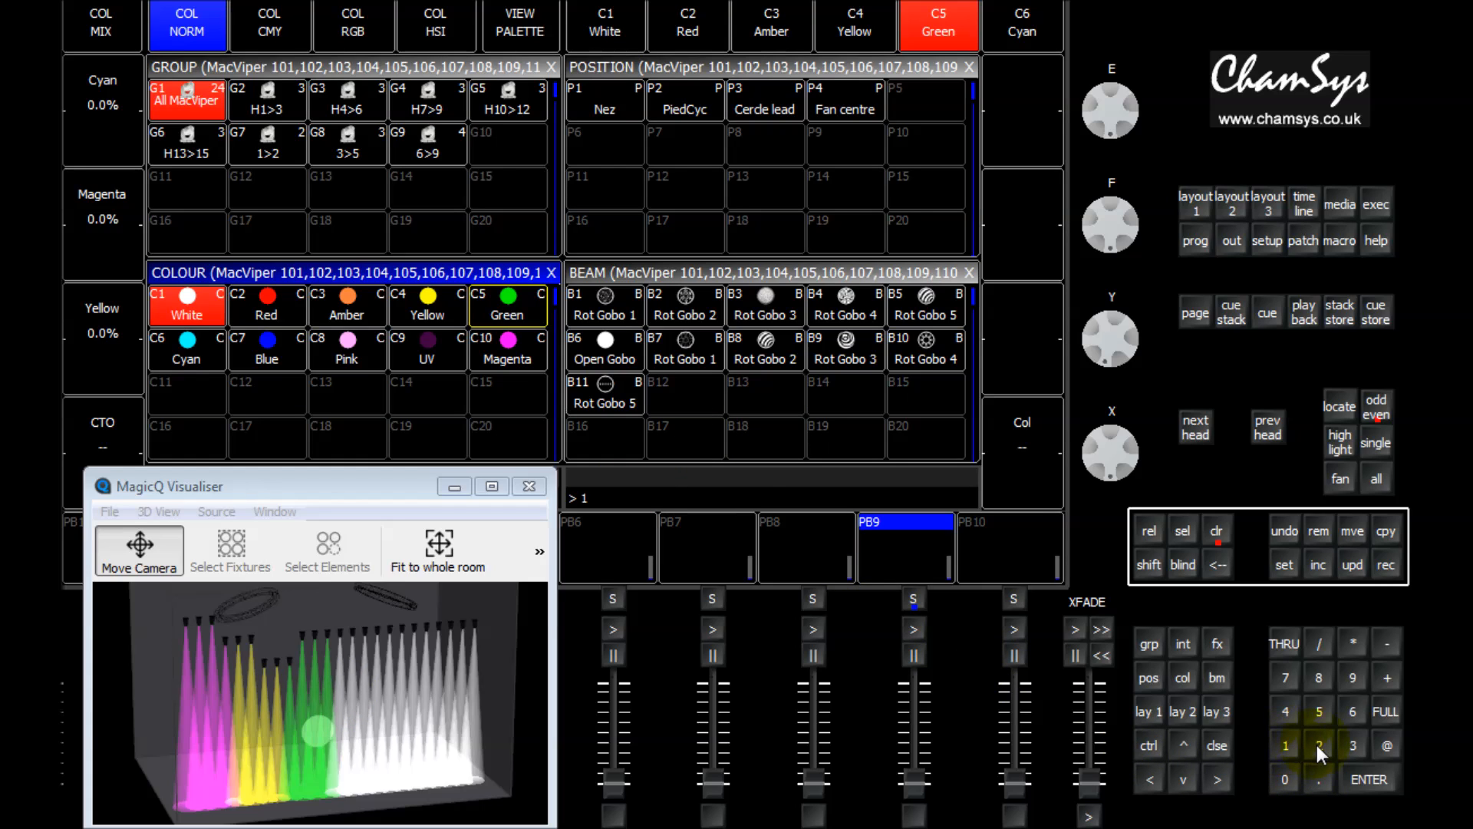
click(1319, 745)
click(1376, 407)
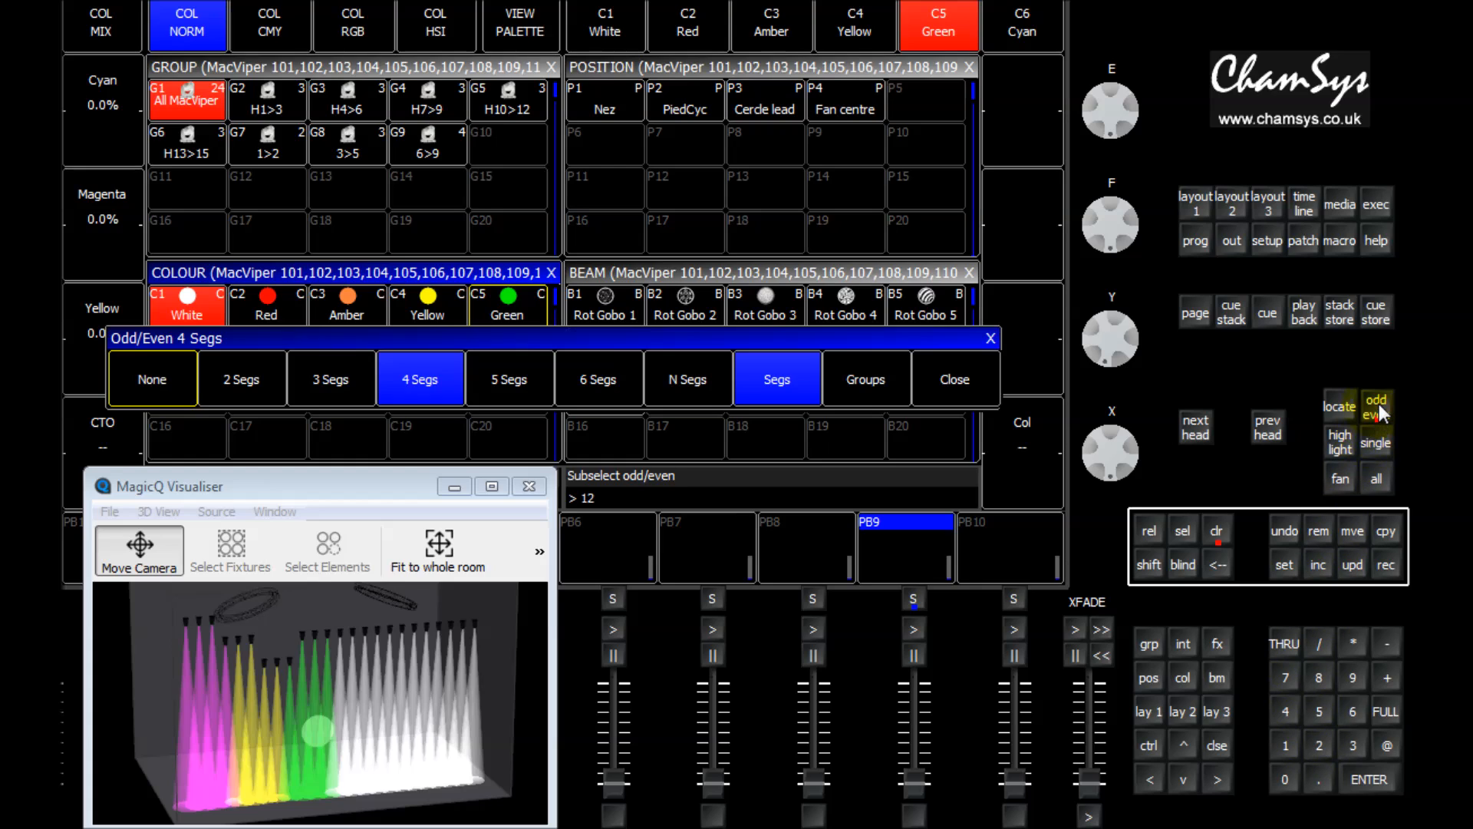
click(690, 381)
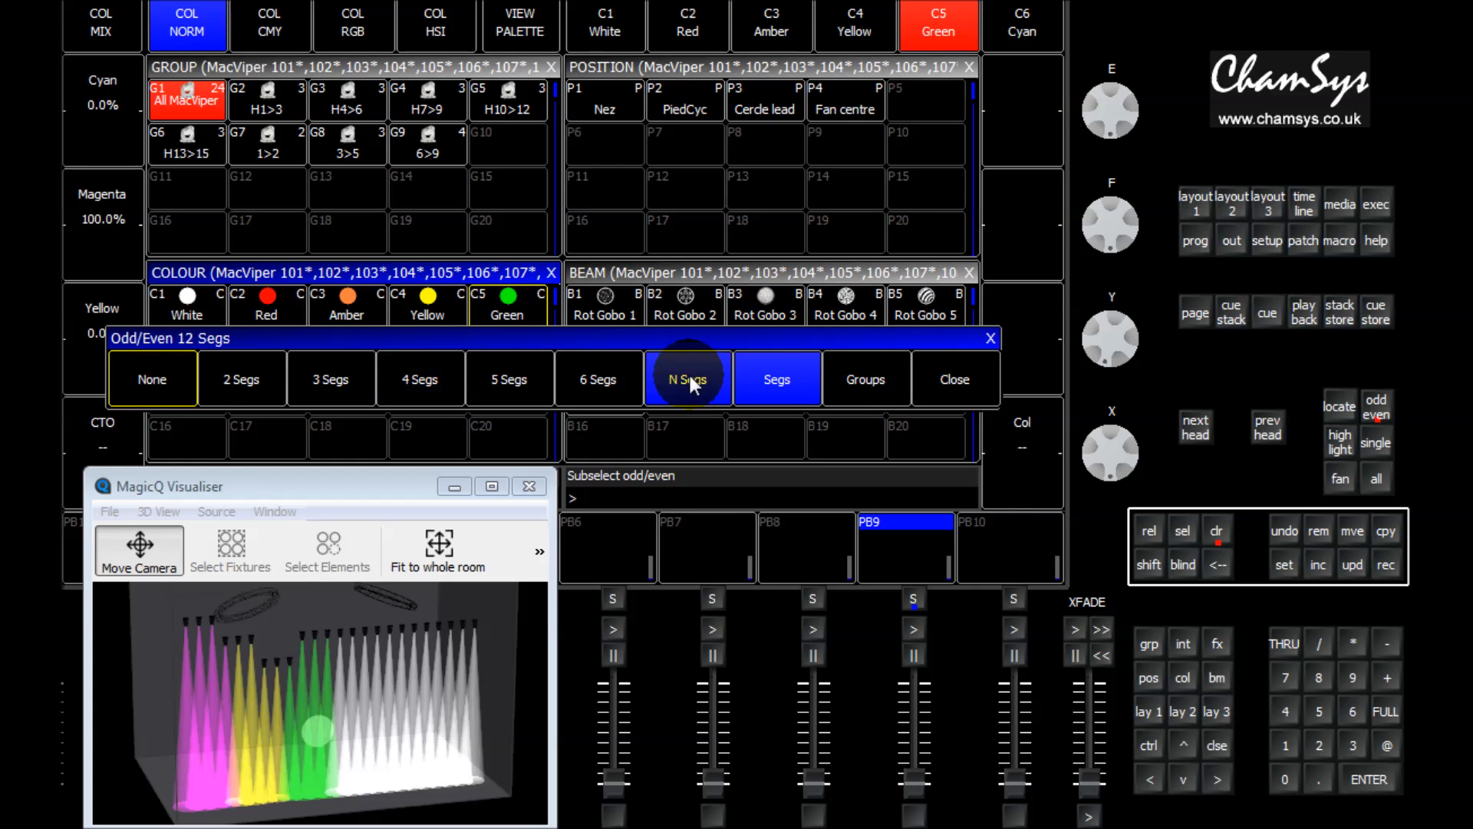
click(932, 392)
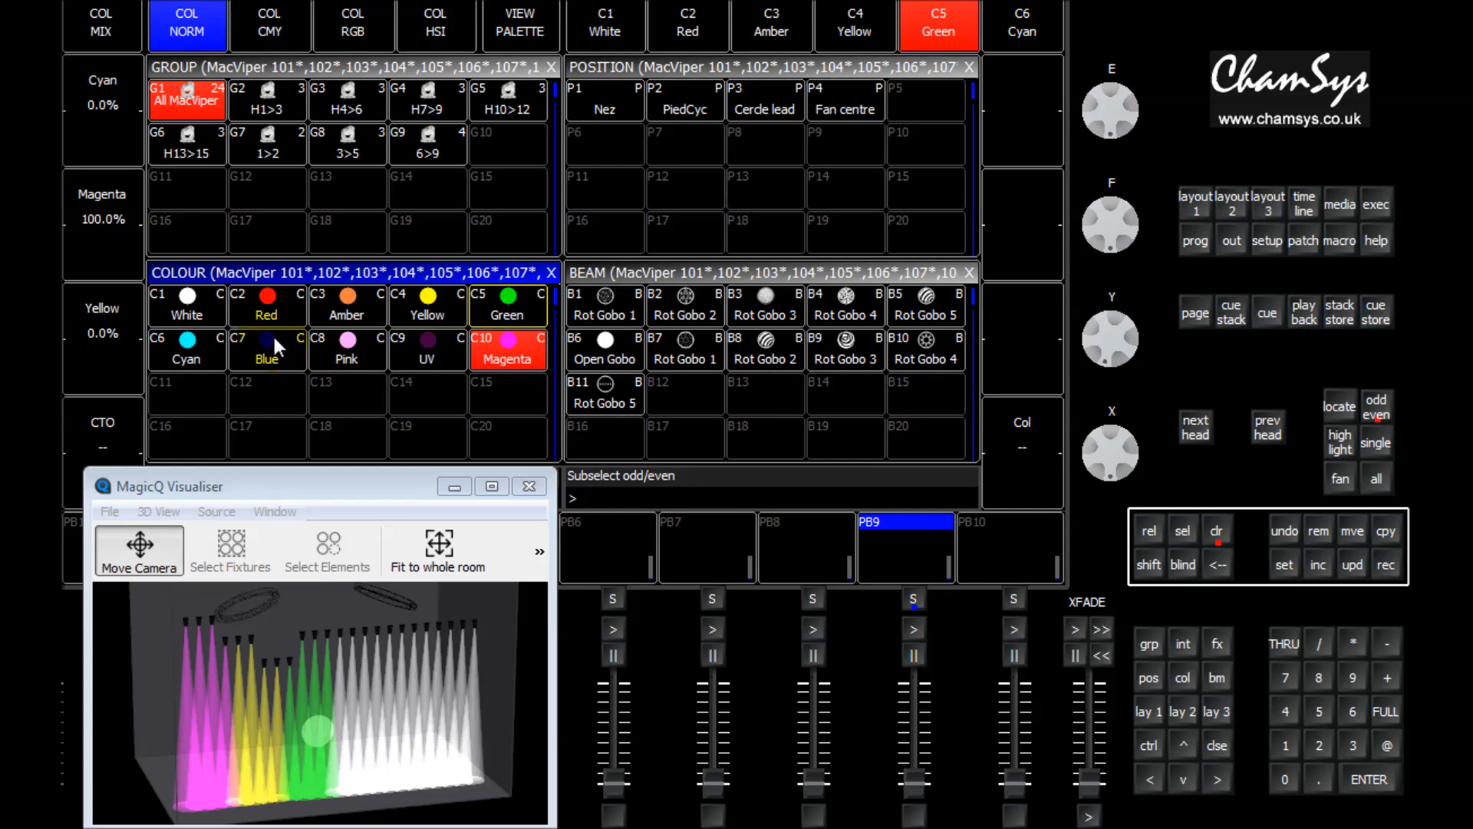
Colour the first twelve-head segment Cyan and the second Magenta, and cycle back to recolour the first segment Blue.
click(204, 356)
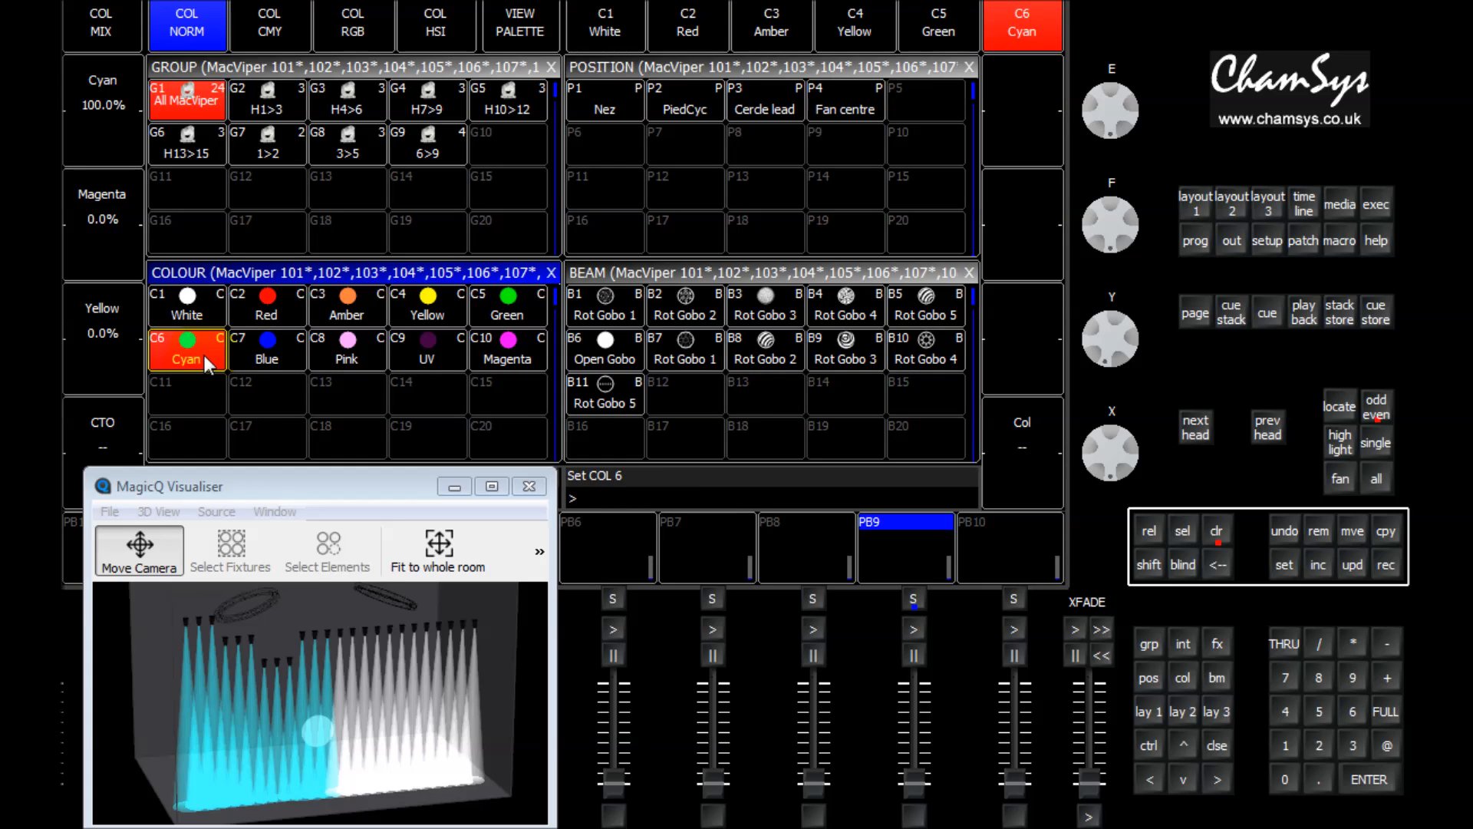
click(1192, 430)
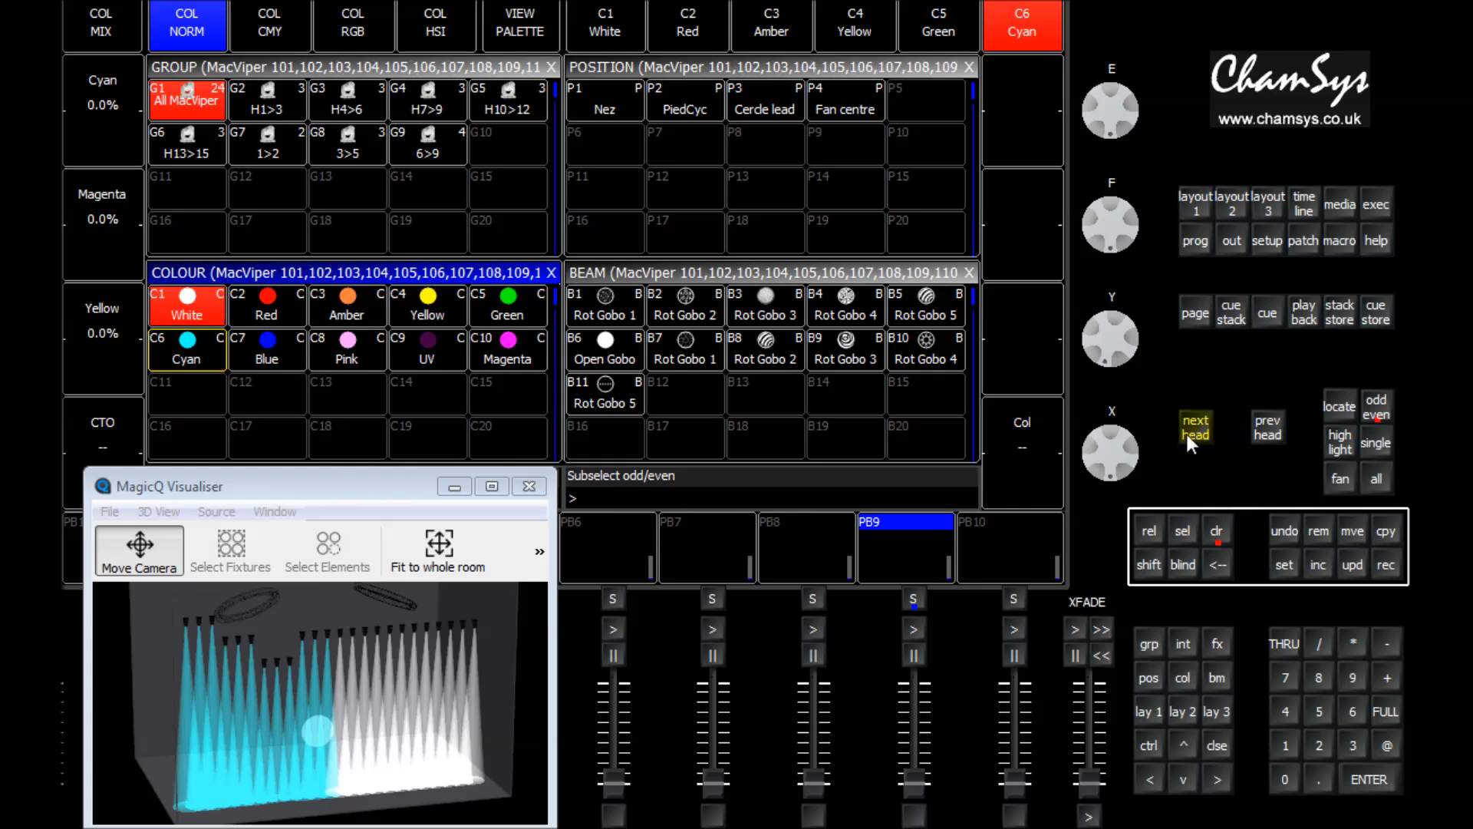
click(506, 349)
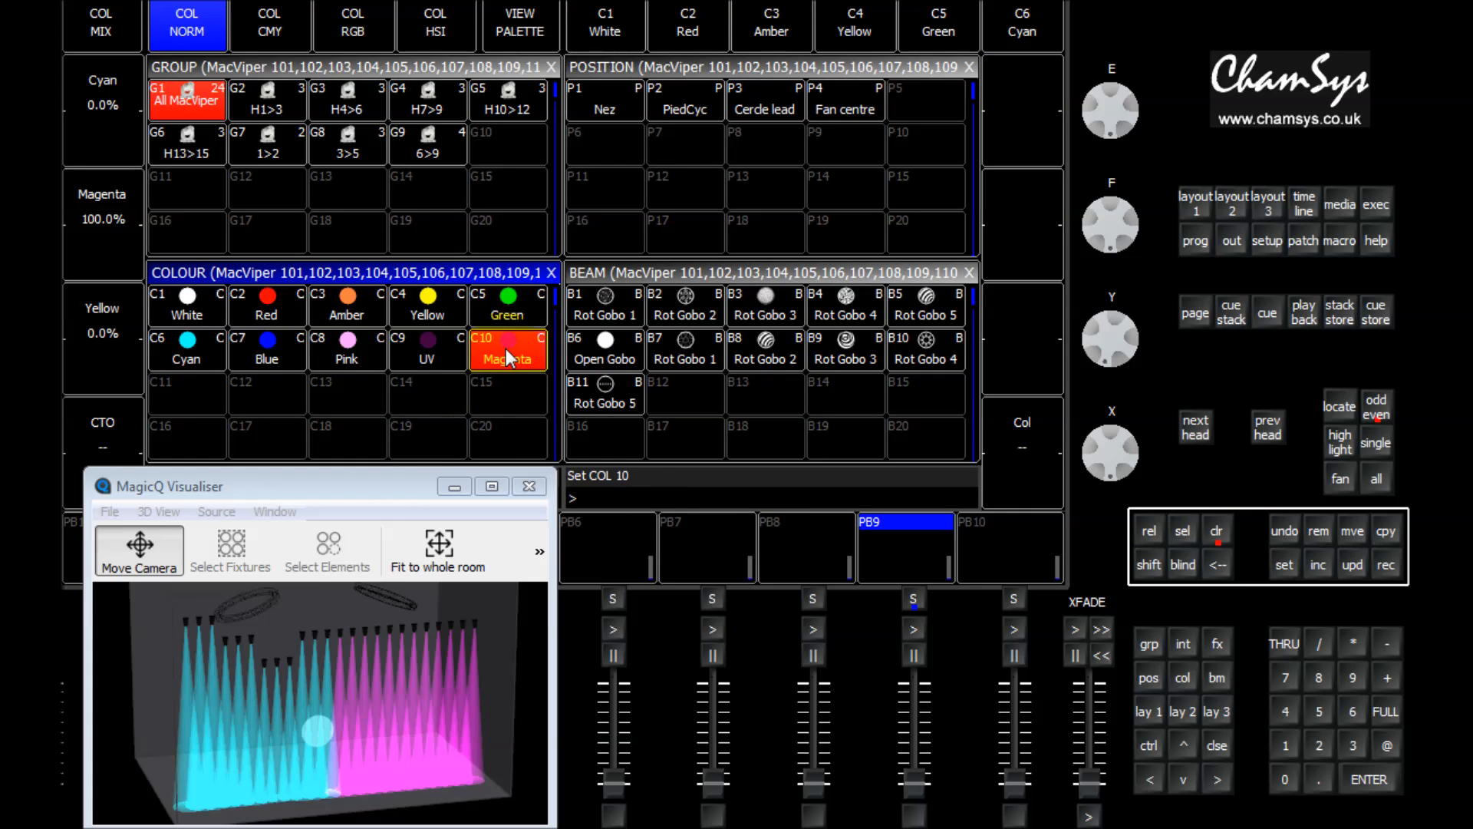
click(1185, 428)
click(275, 347)
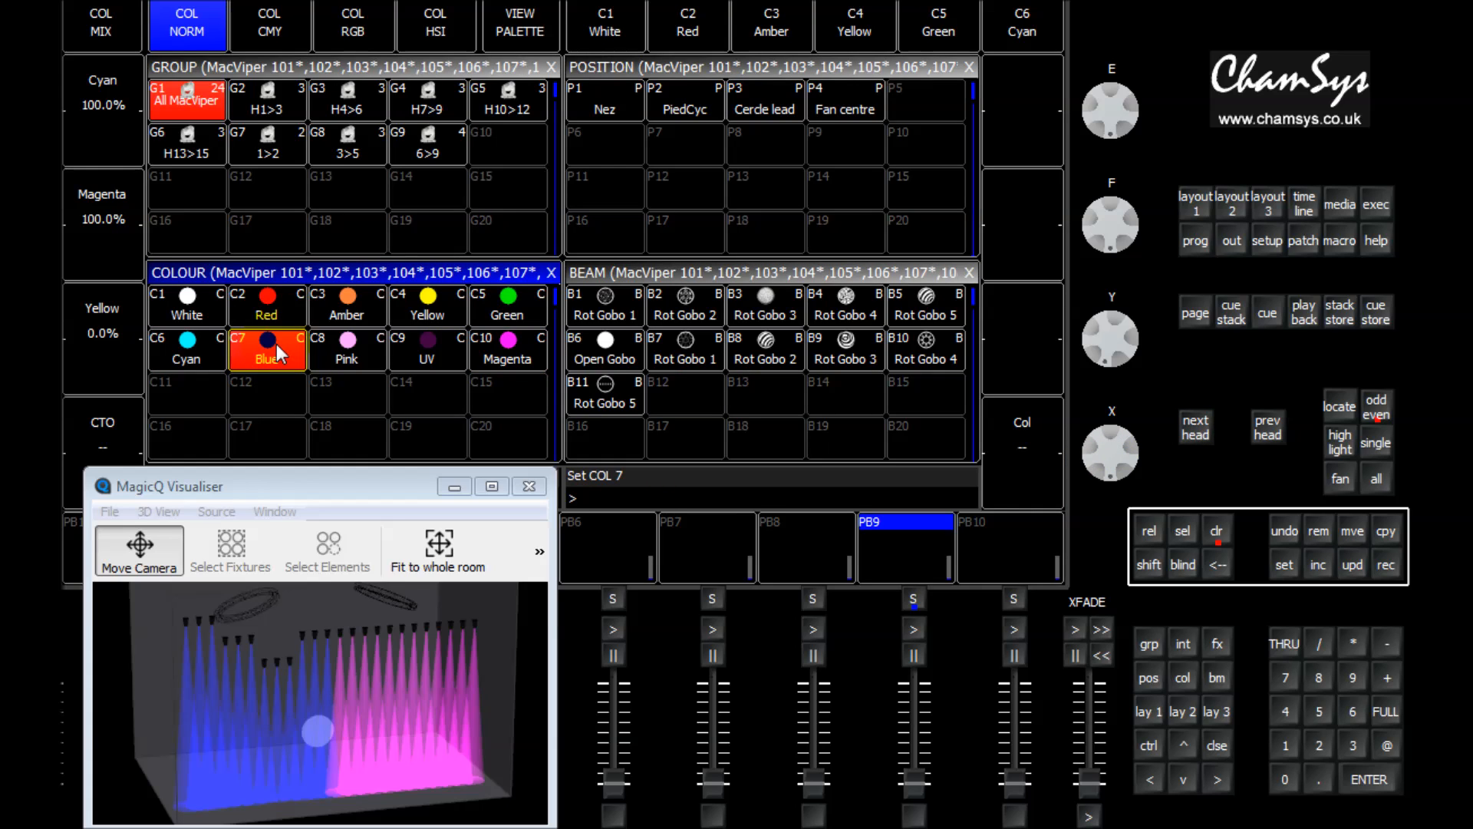
Return all MacViper heads to White and clear the programmer.
click(219, 109)
click(185, 311)
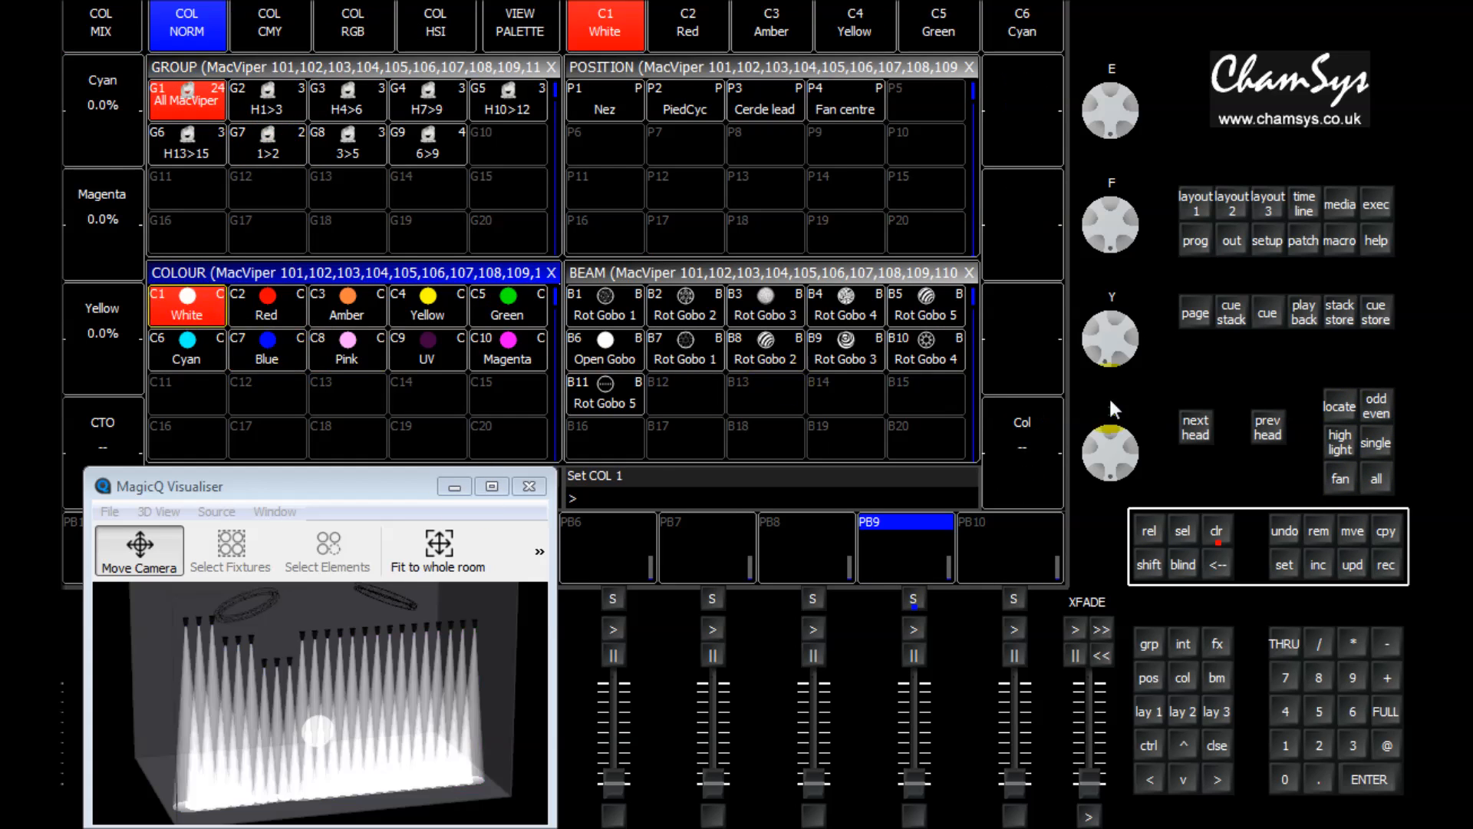
click(1371, 411)
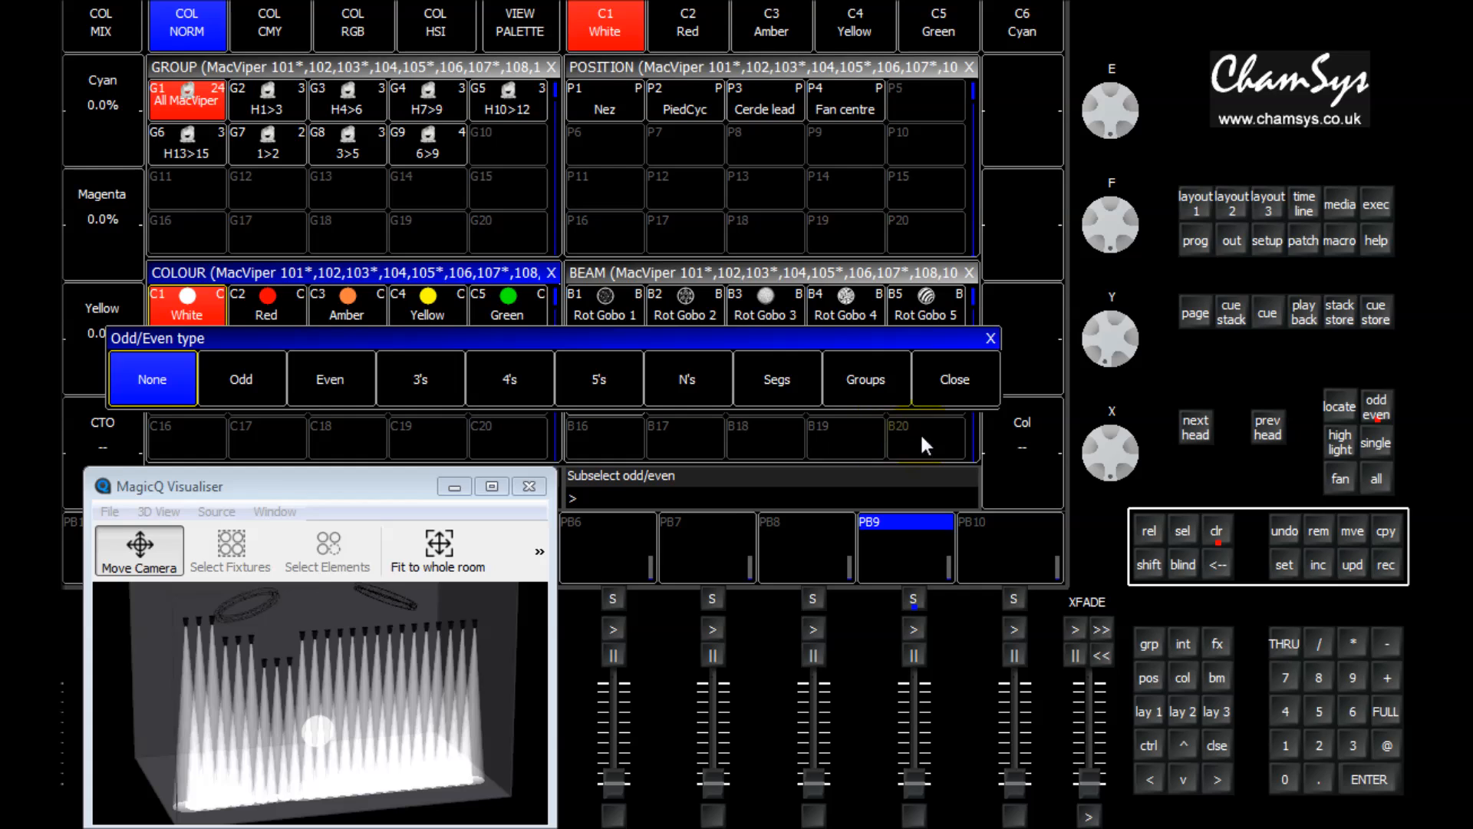
click(960, 379)
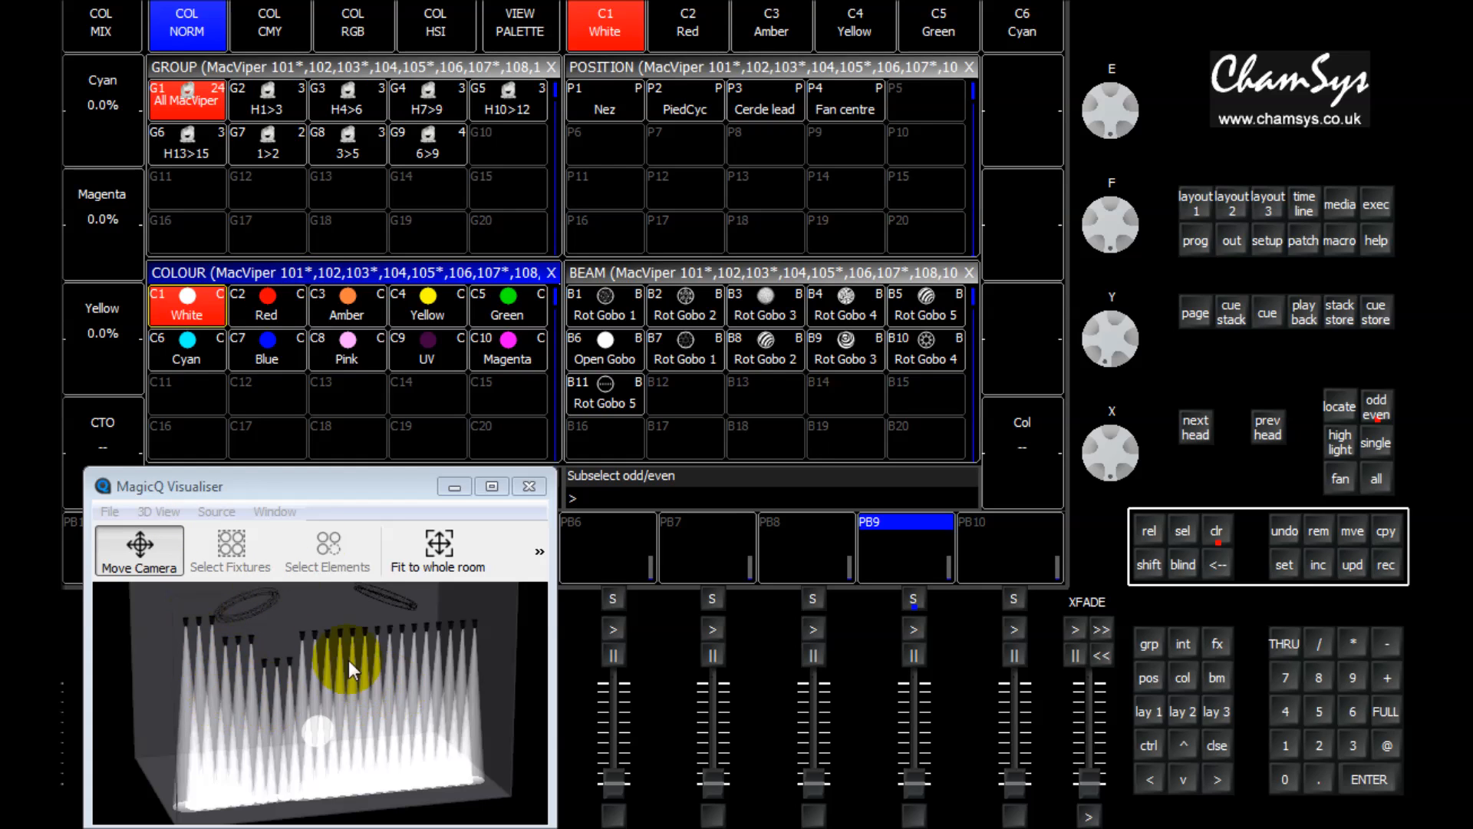
click(204, 107)
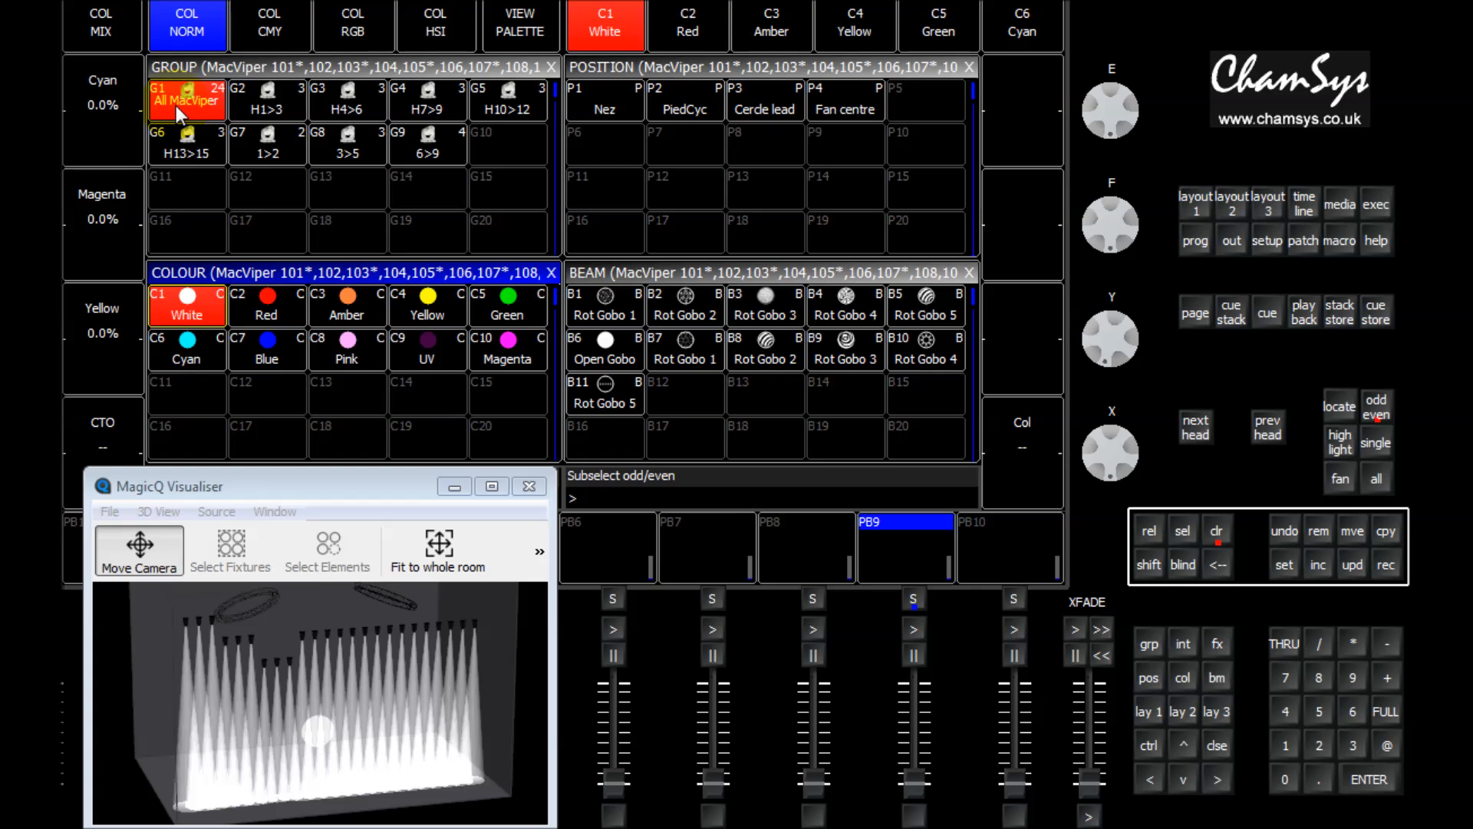
click(1221, 535)
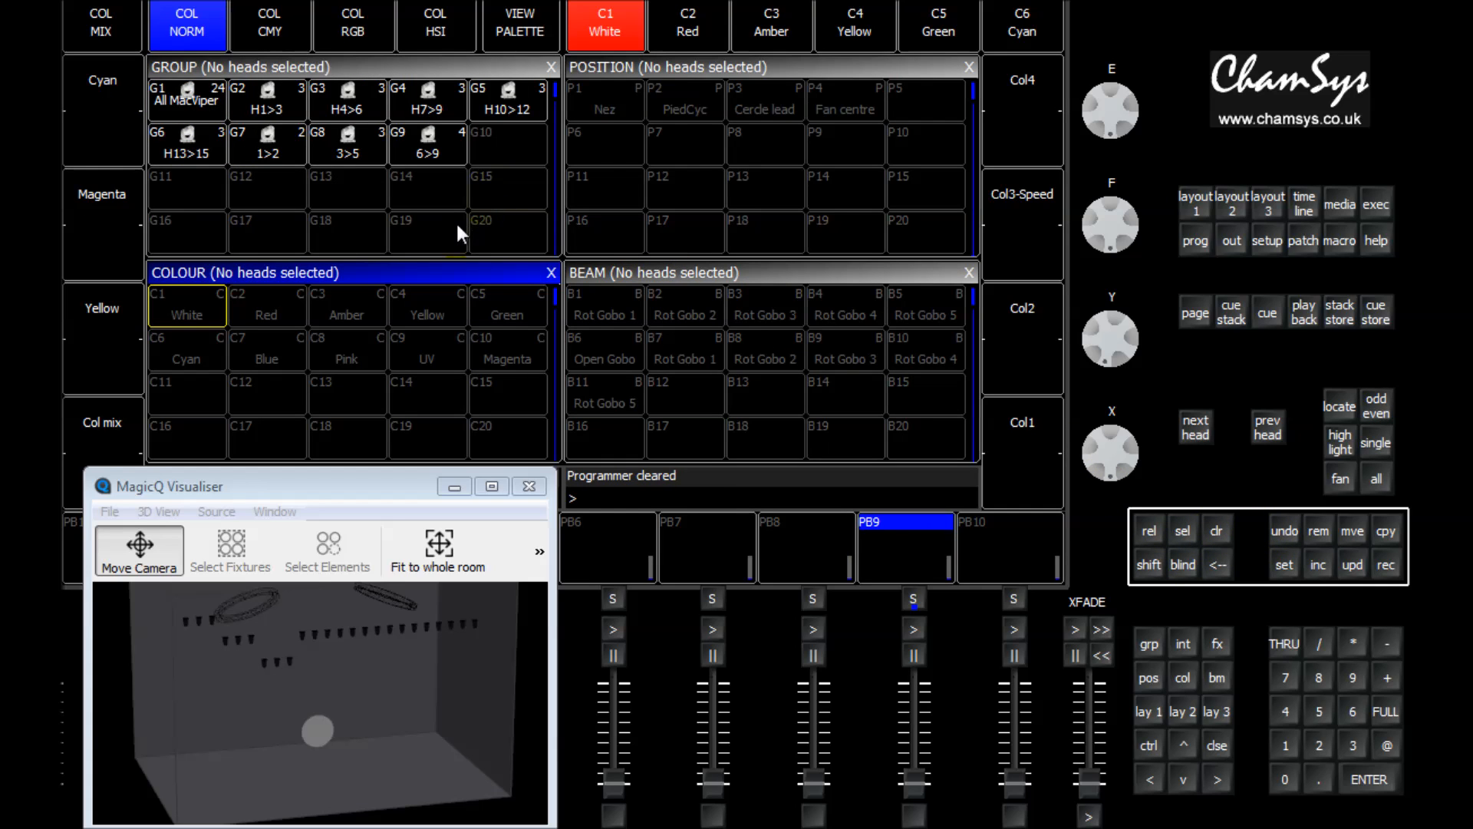
Select the groups H1>3, H4>6, H7>9, H10>12 and H13>15 and bring their dimmers to full.
click(267, 100)
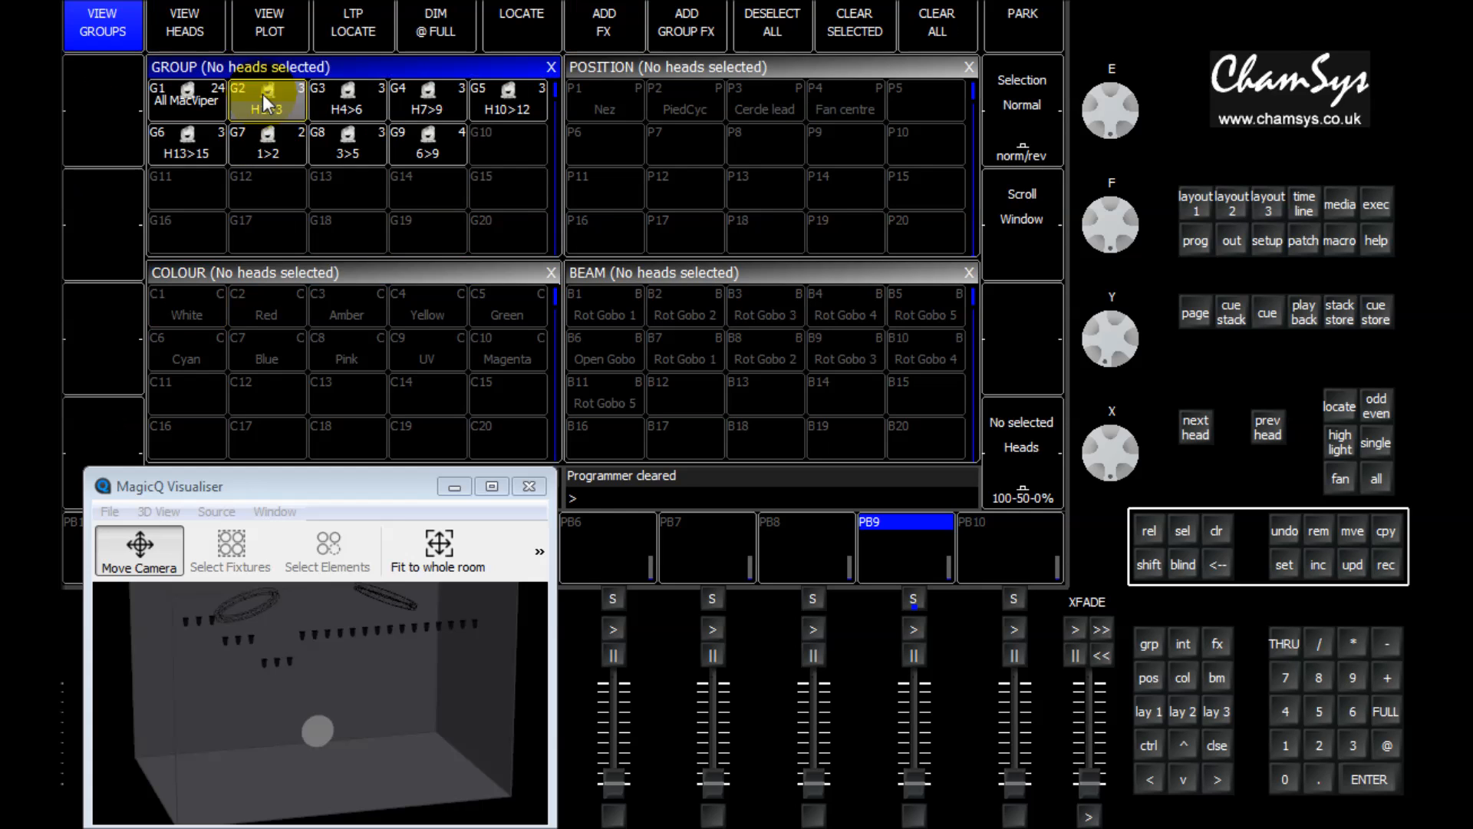
click(358, 108)
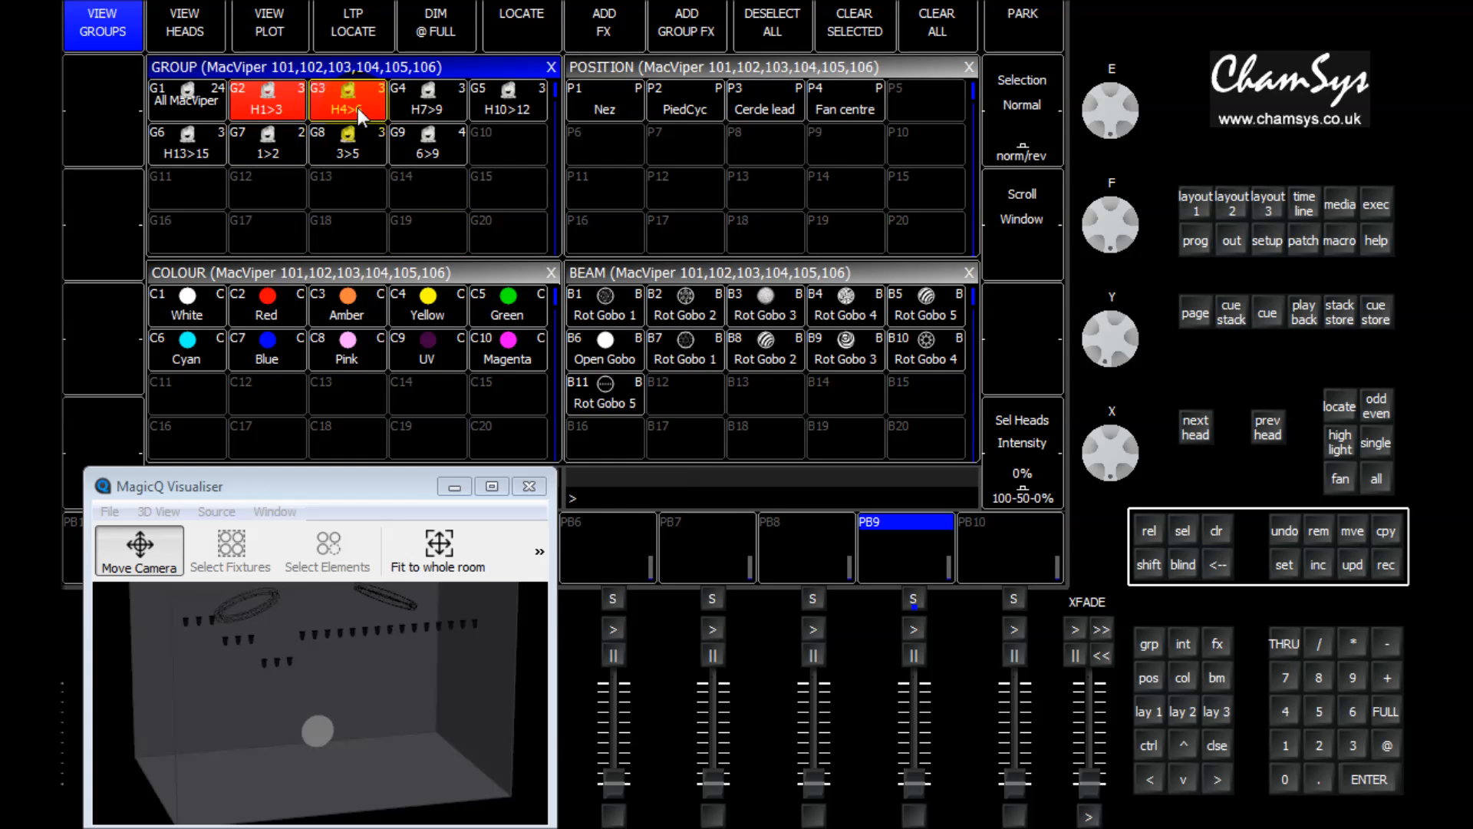
click(435, 95)
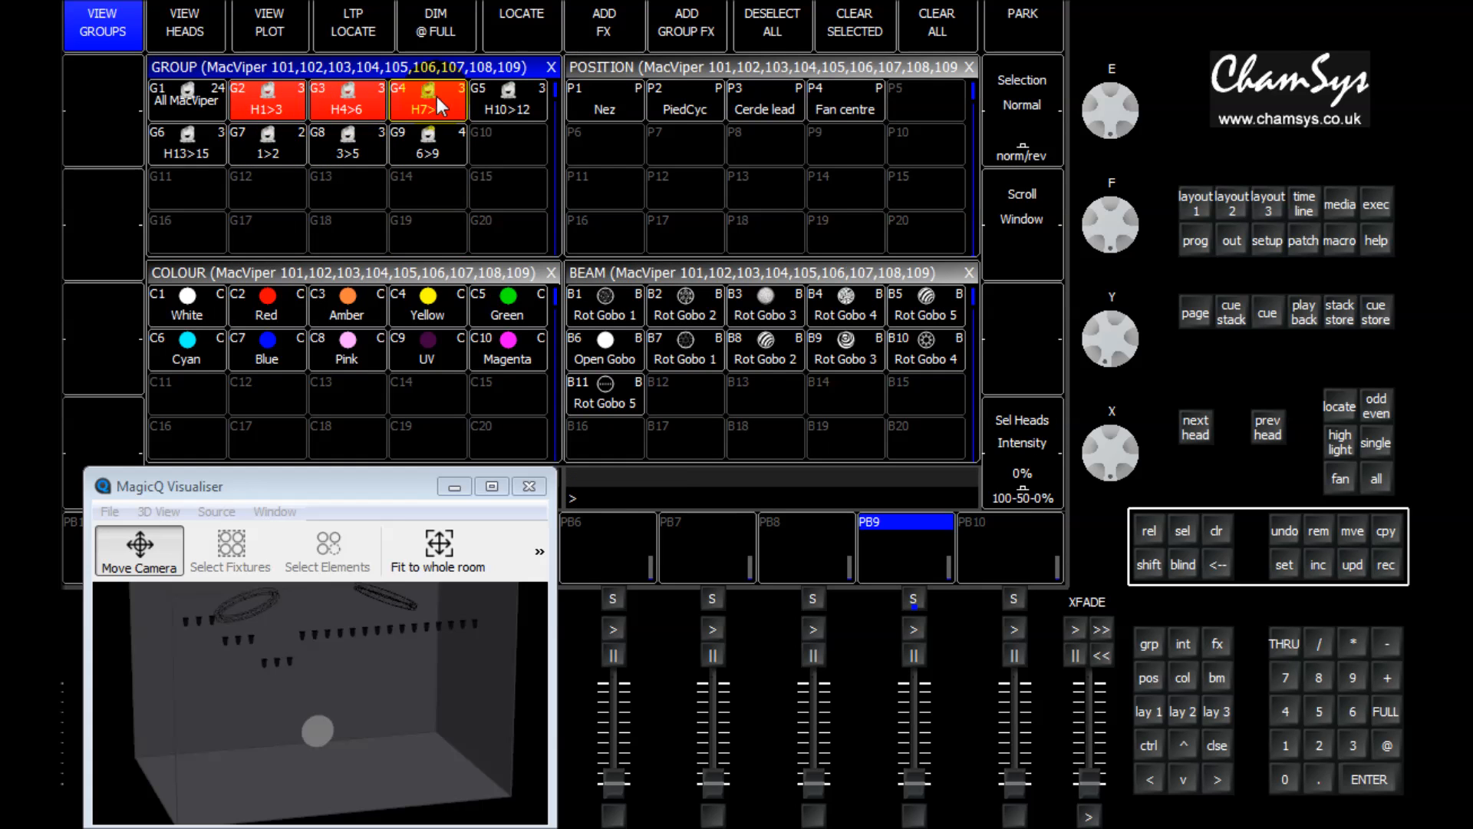
click(514, 98)
click(192, 154)
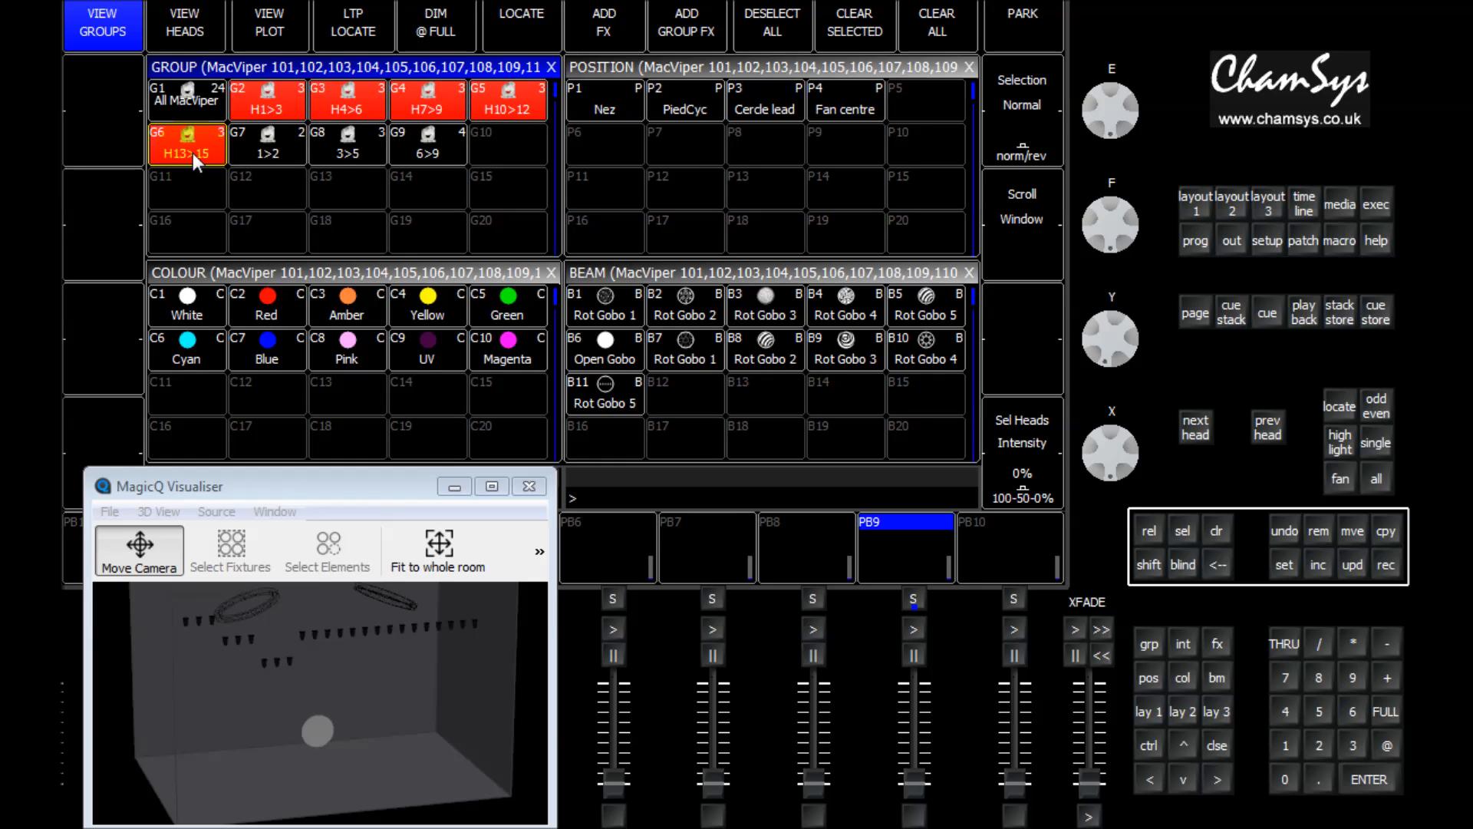
click(436, 21)
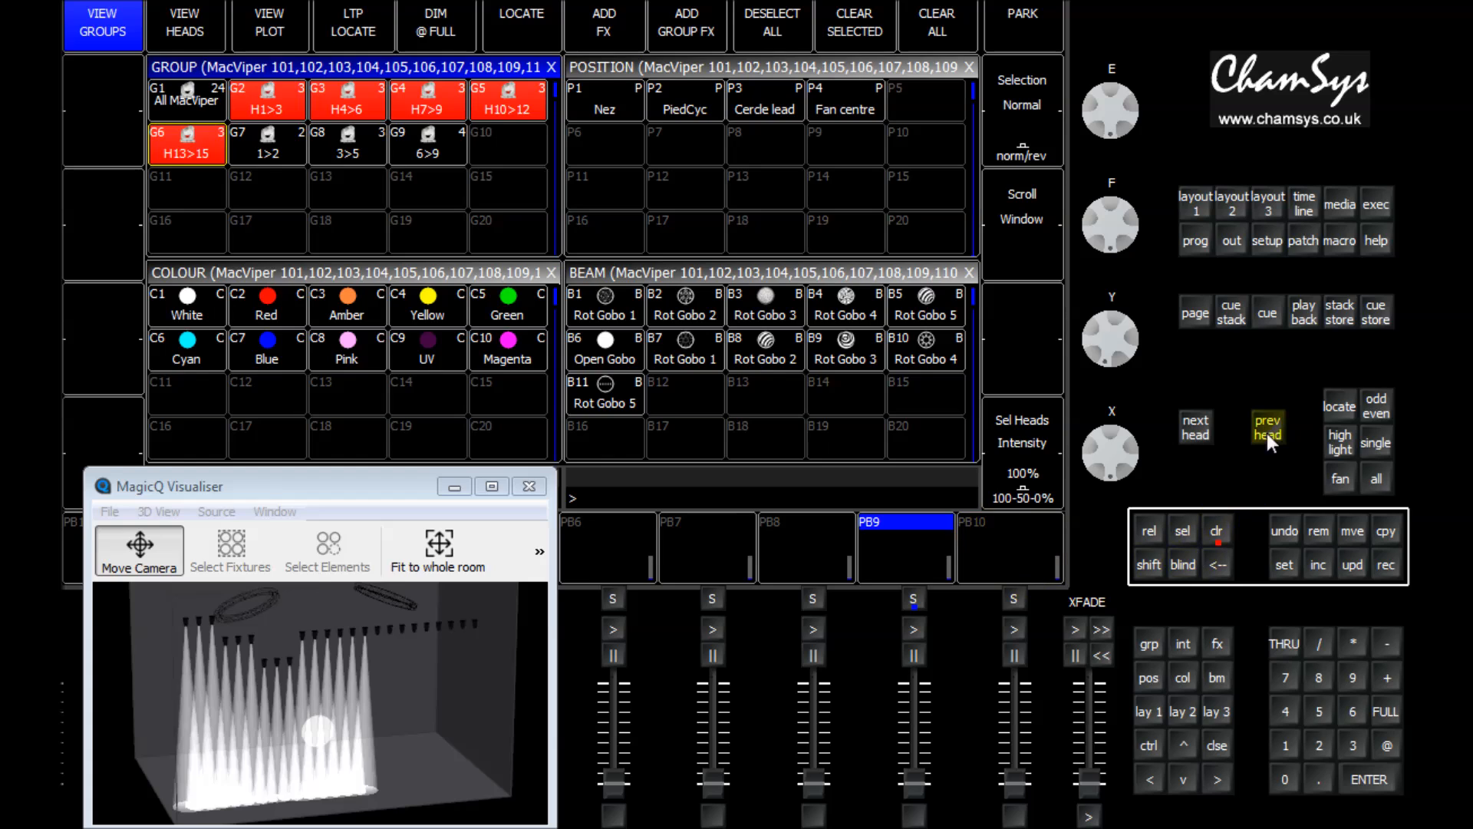
Set the odd/even sub-selection type of the selected heads to Groups.
click(1374, 407)
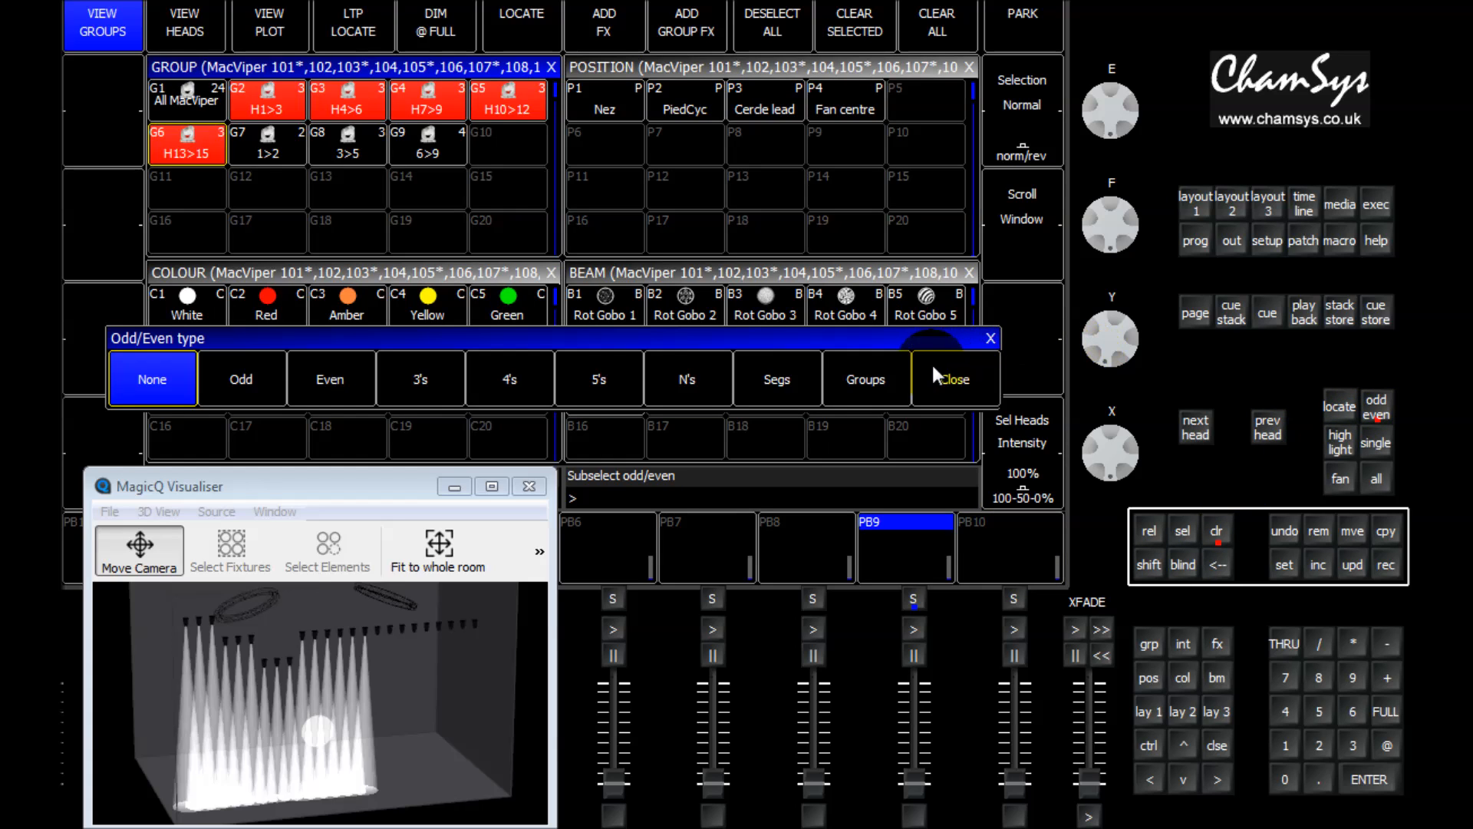
click(880, 374)
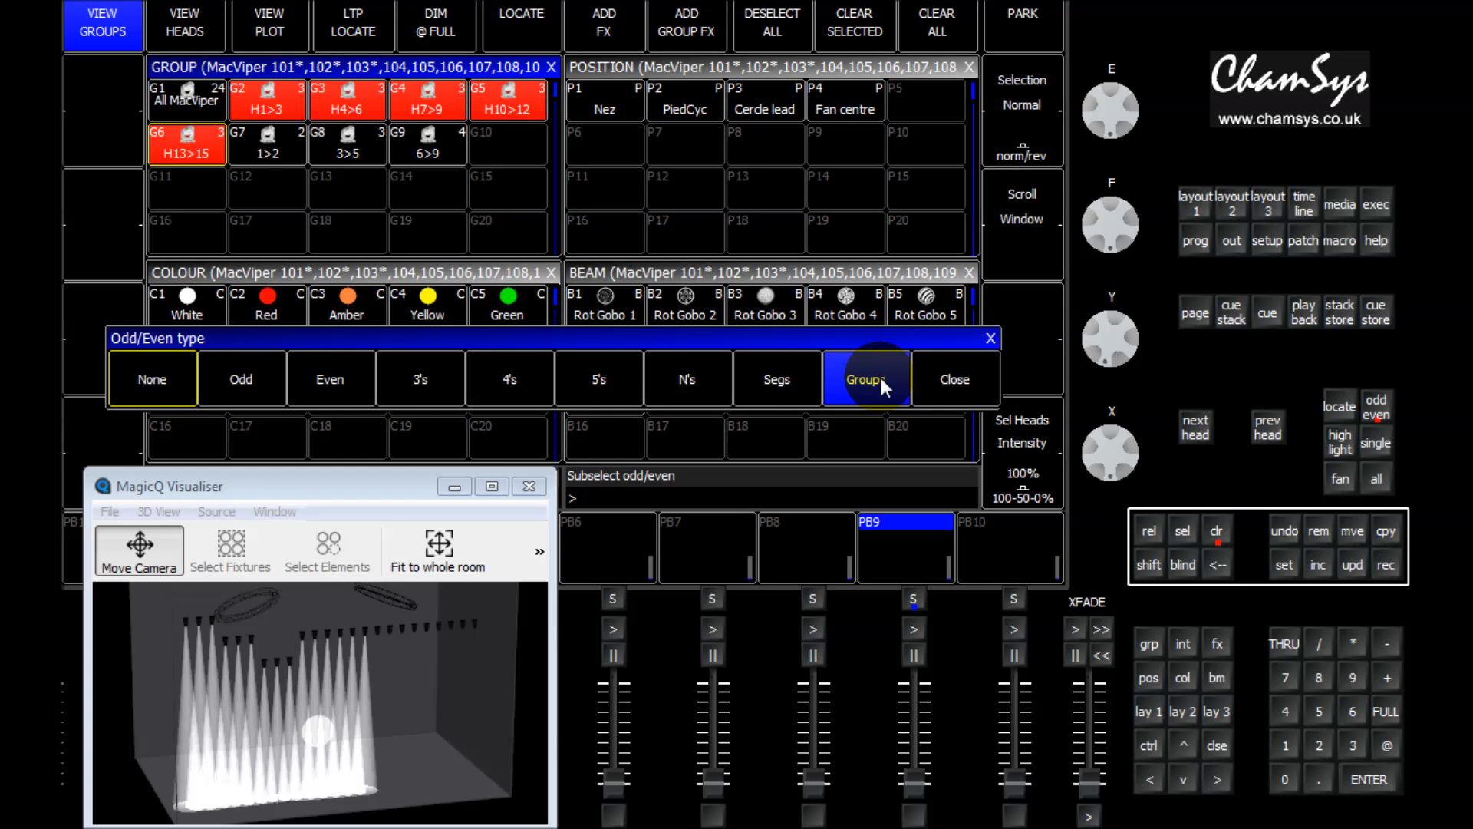
click(965, 375)
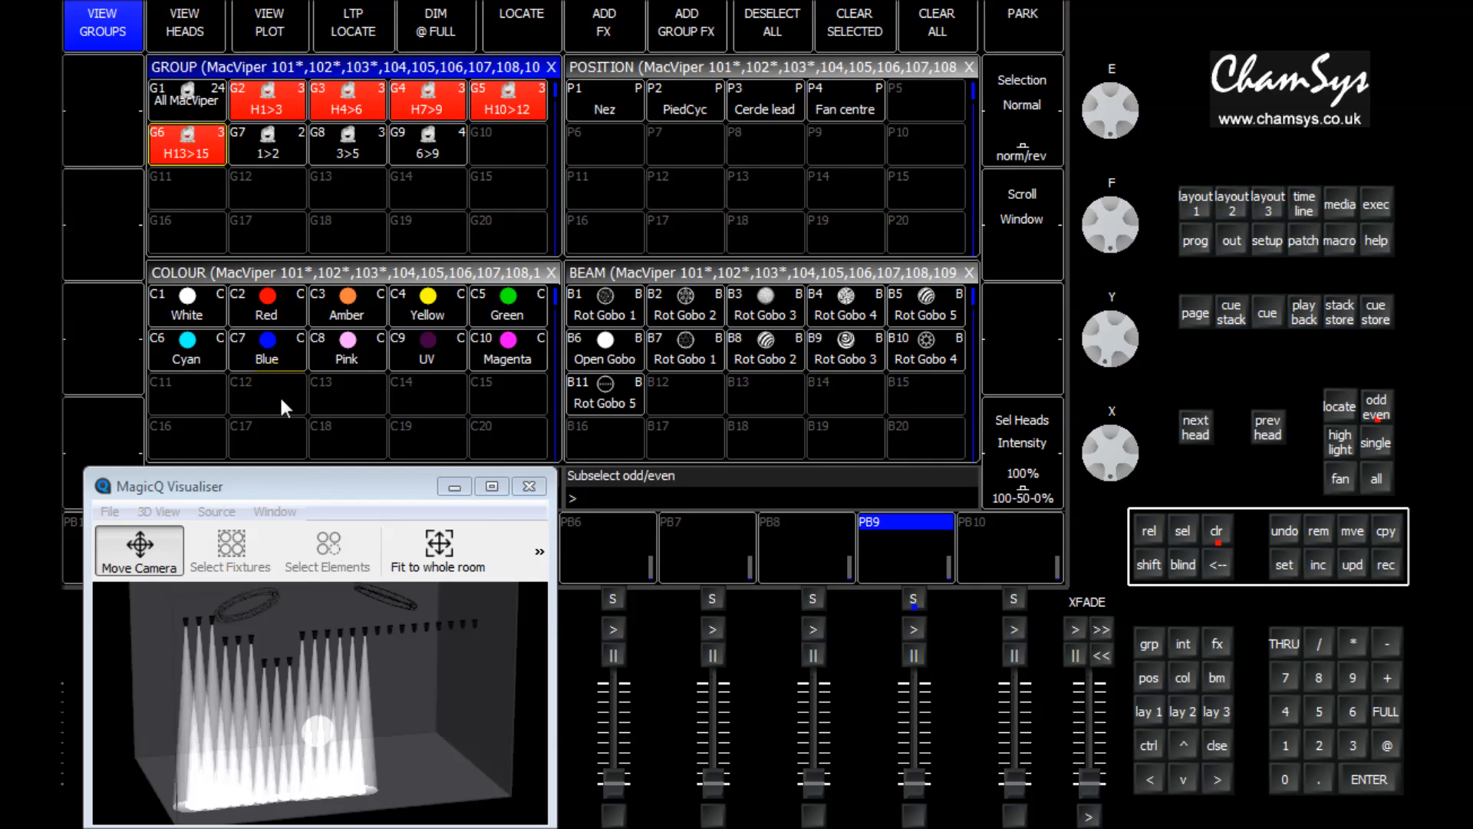
Colour the five selected groups in turn Red, Amber, Yellow, Green and Blue, stepping through the Groups sub-selection.
click(269, 305)
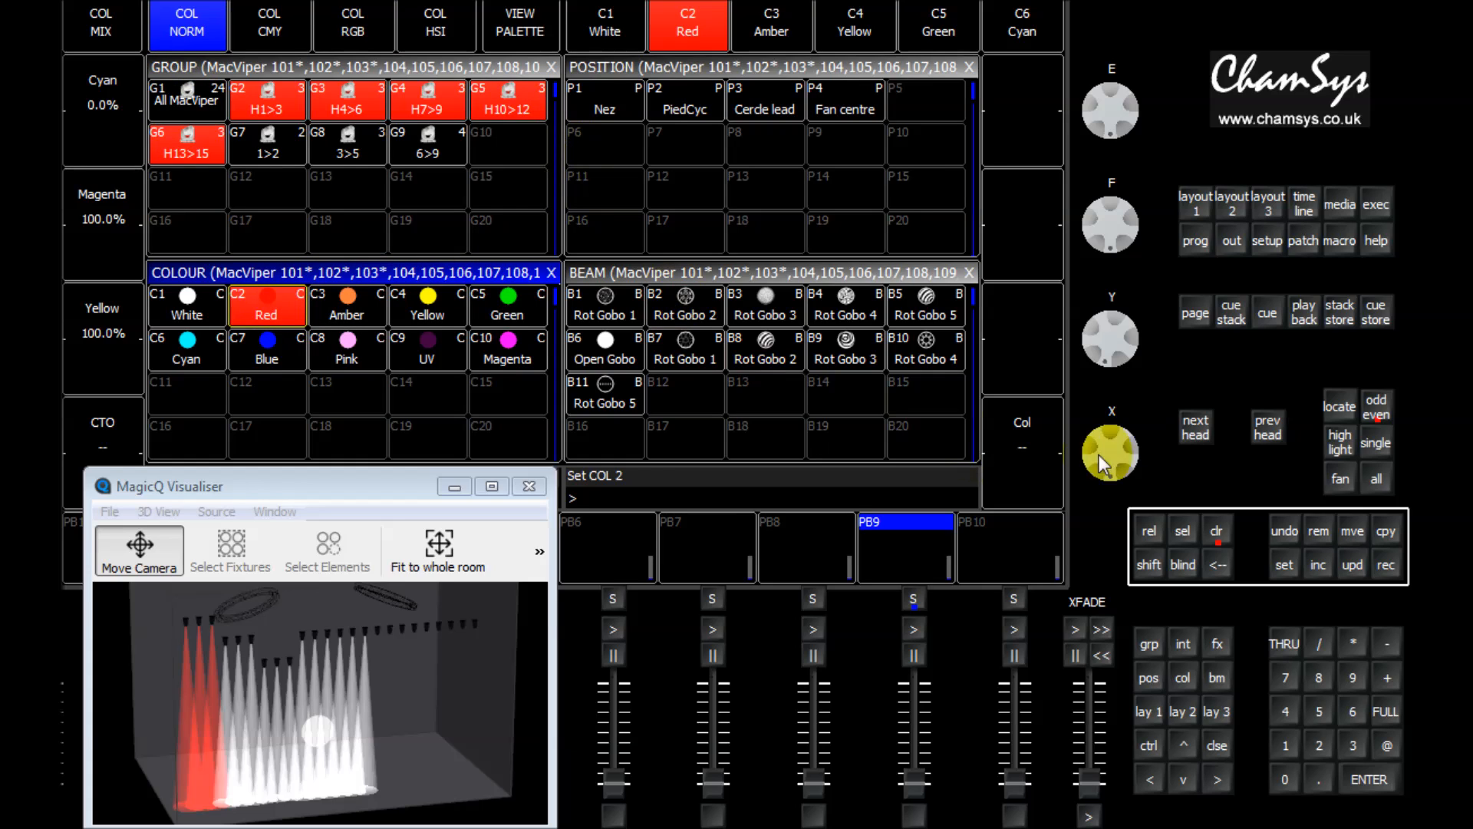
click(1203, 432)
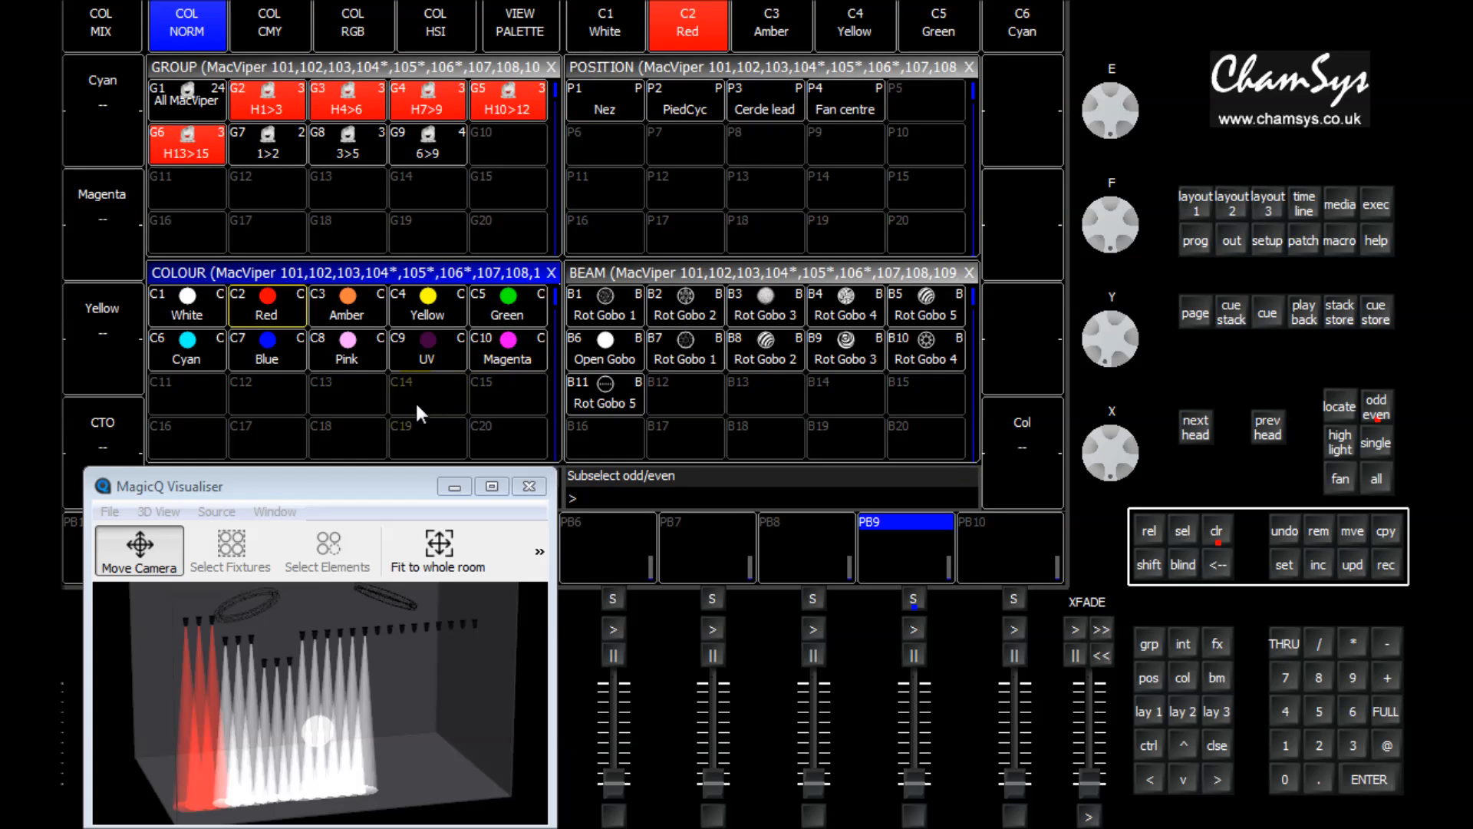
click(354, 307)
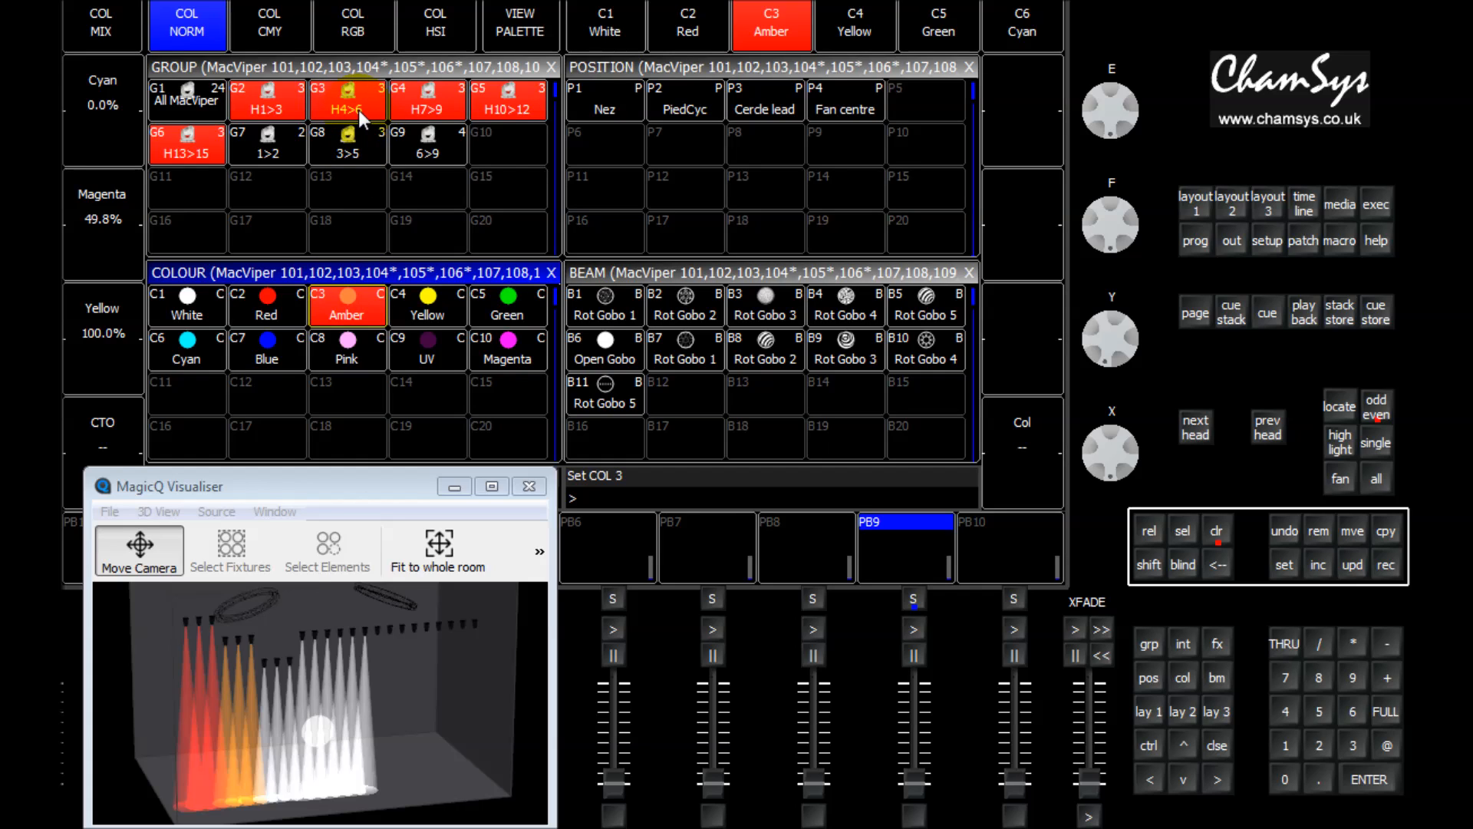
click(1194, 430)
click(439, 317)
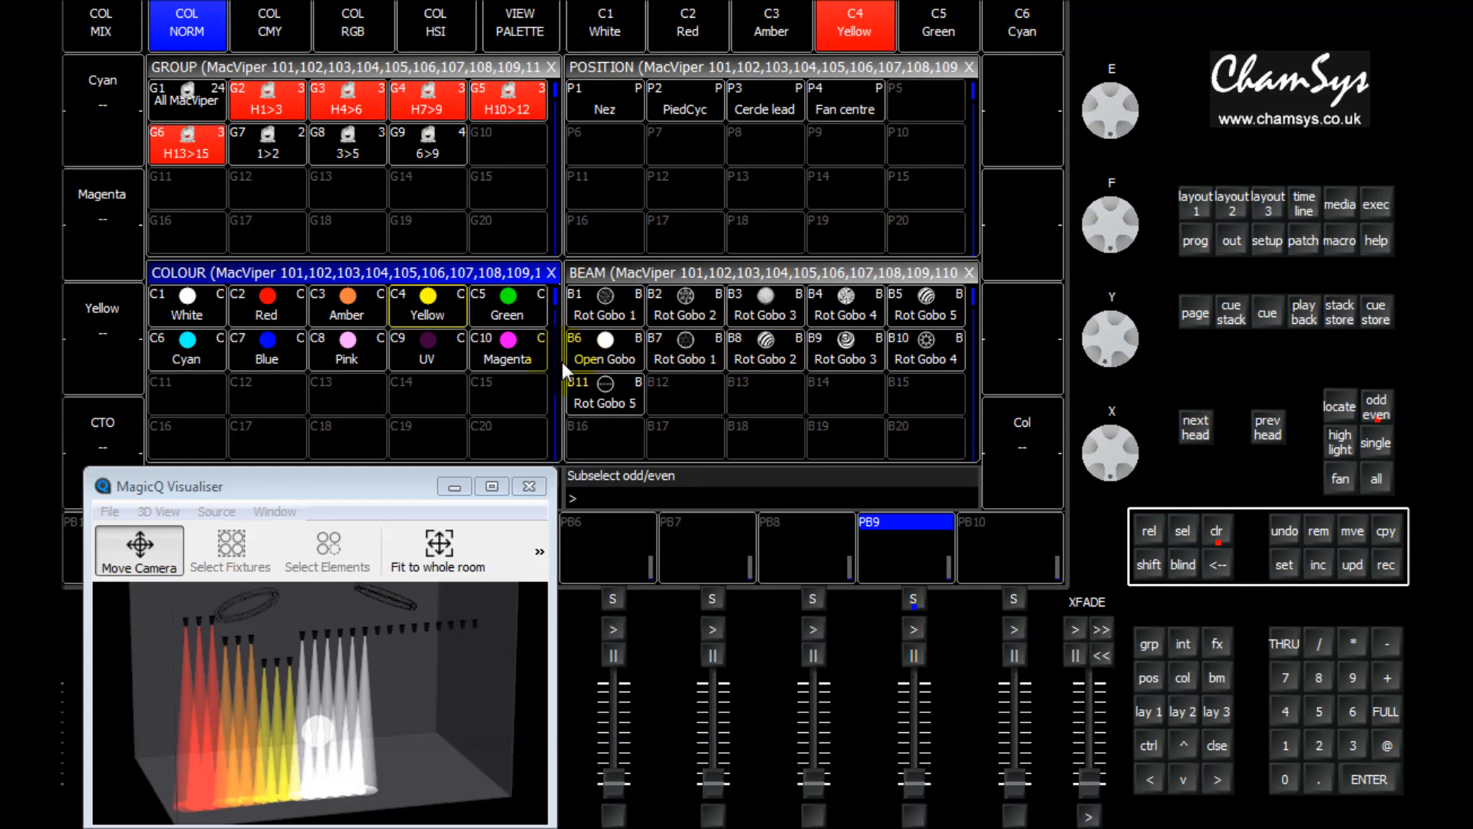
click(514, 303)
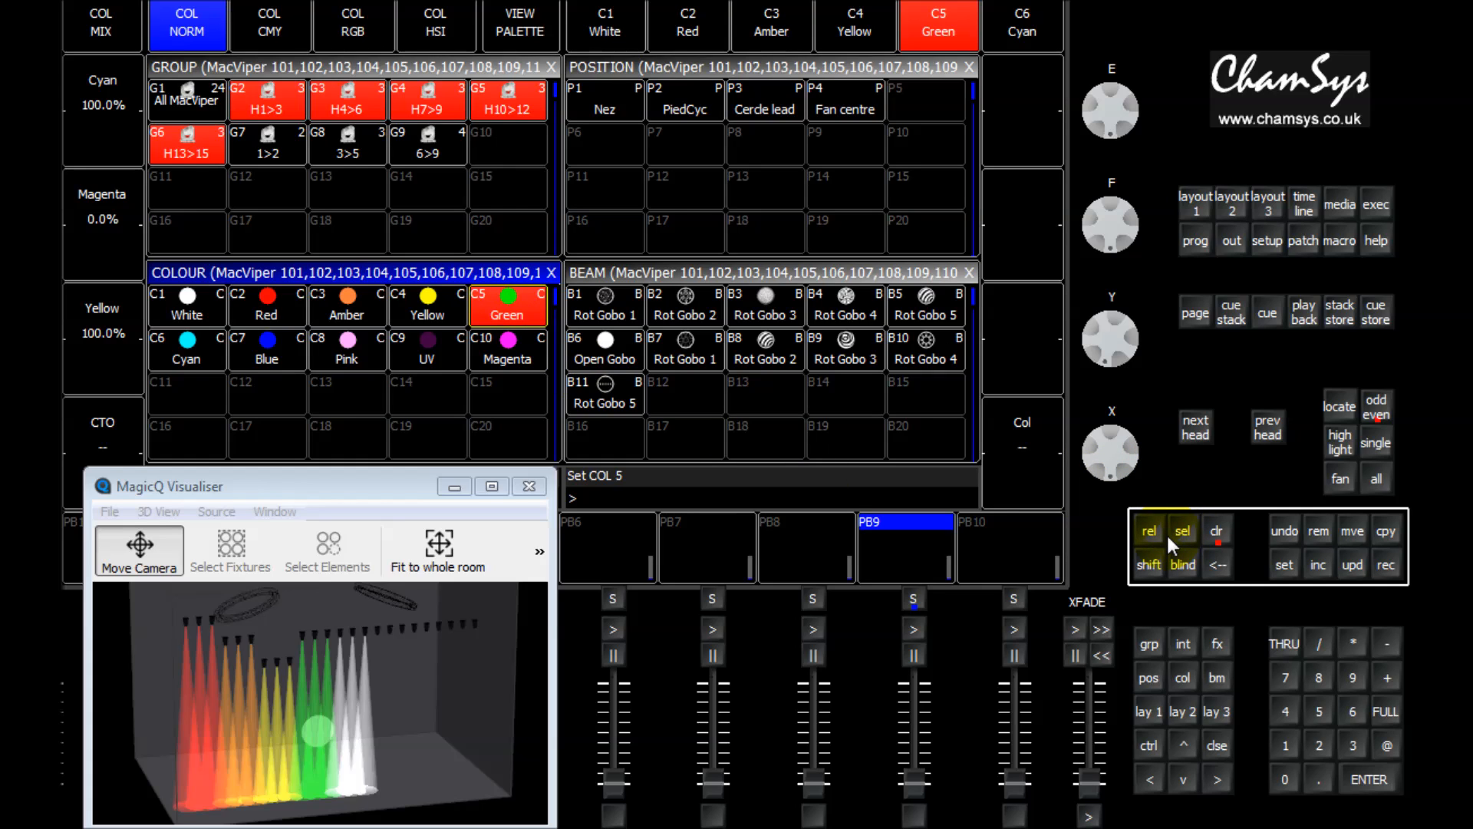
click(275, 354)
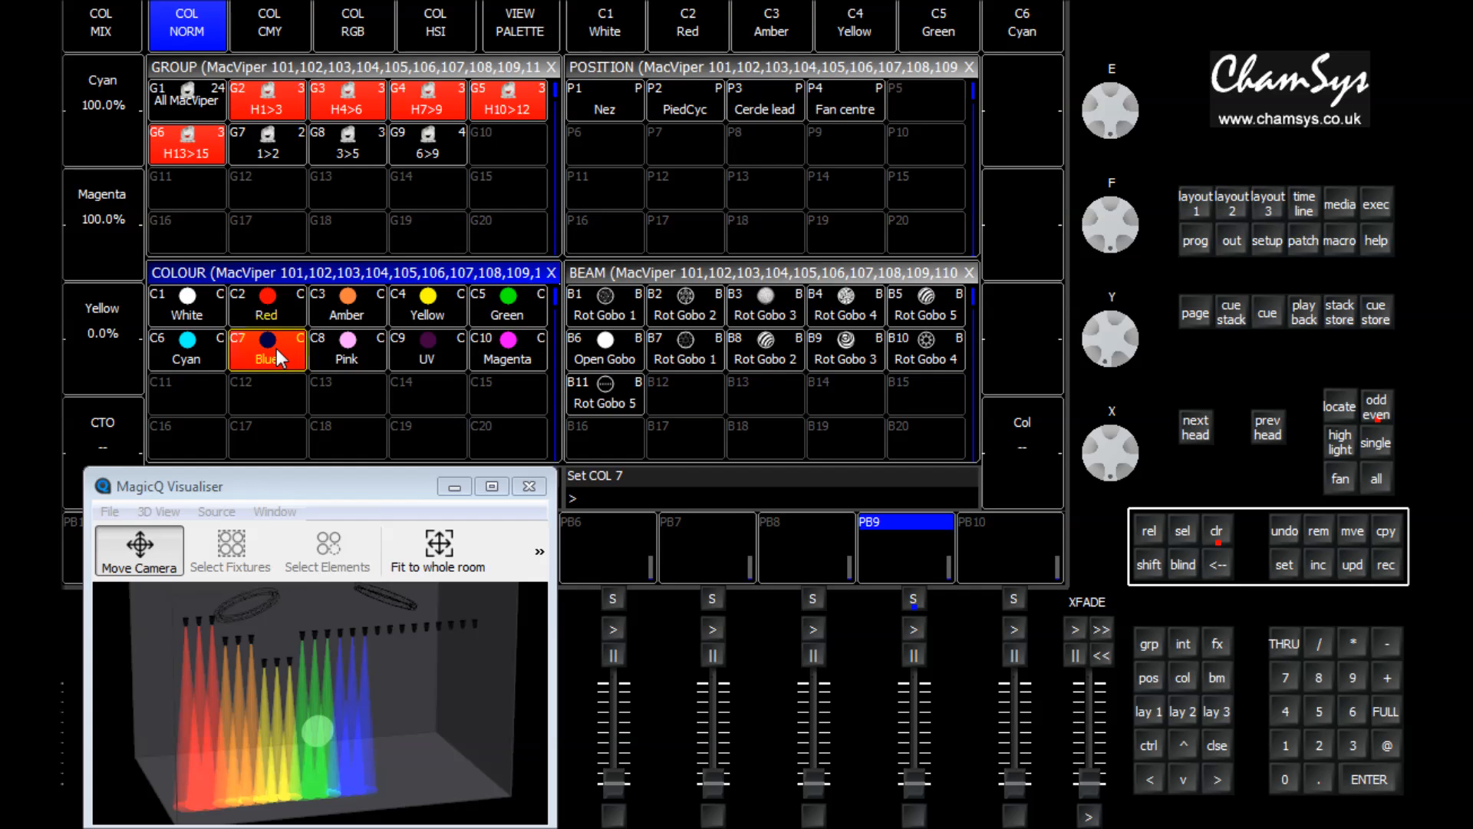
Clear the programmer, select the All MacViper group and bring its dimmers to full.
click(1217, 532)
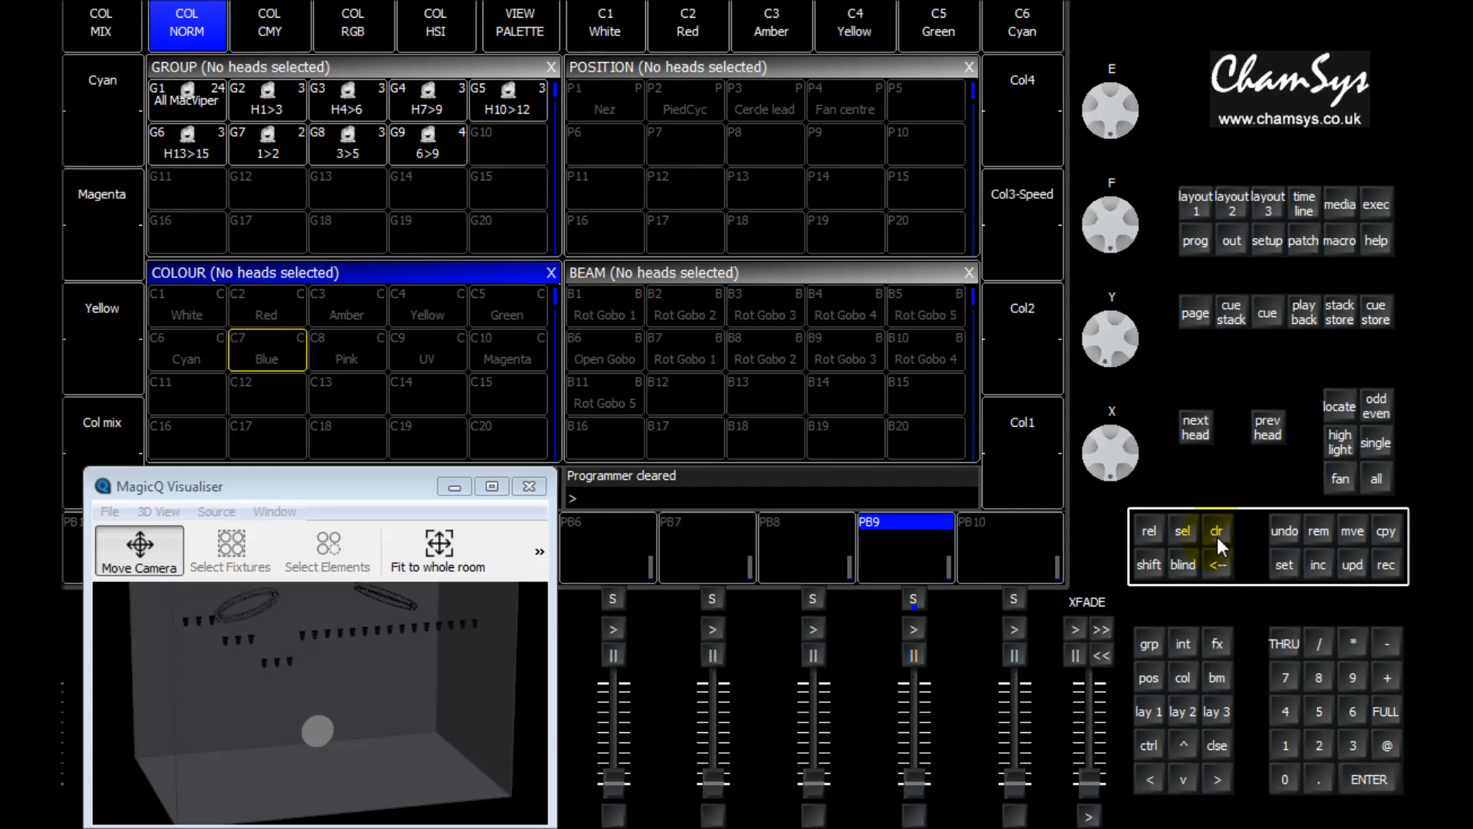
click(187, 101)
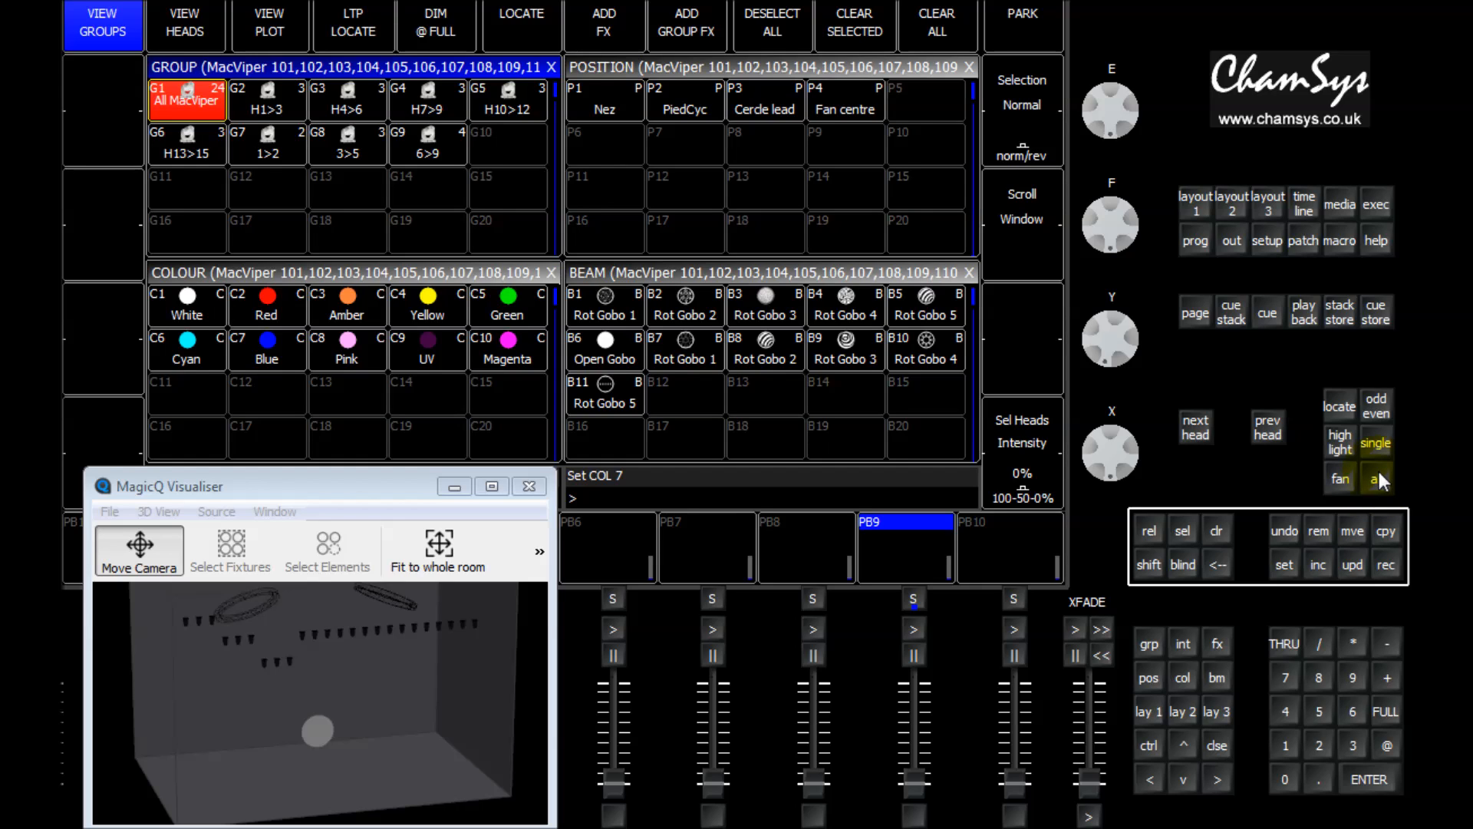
click(434, 25)
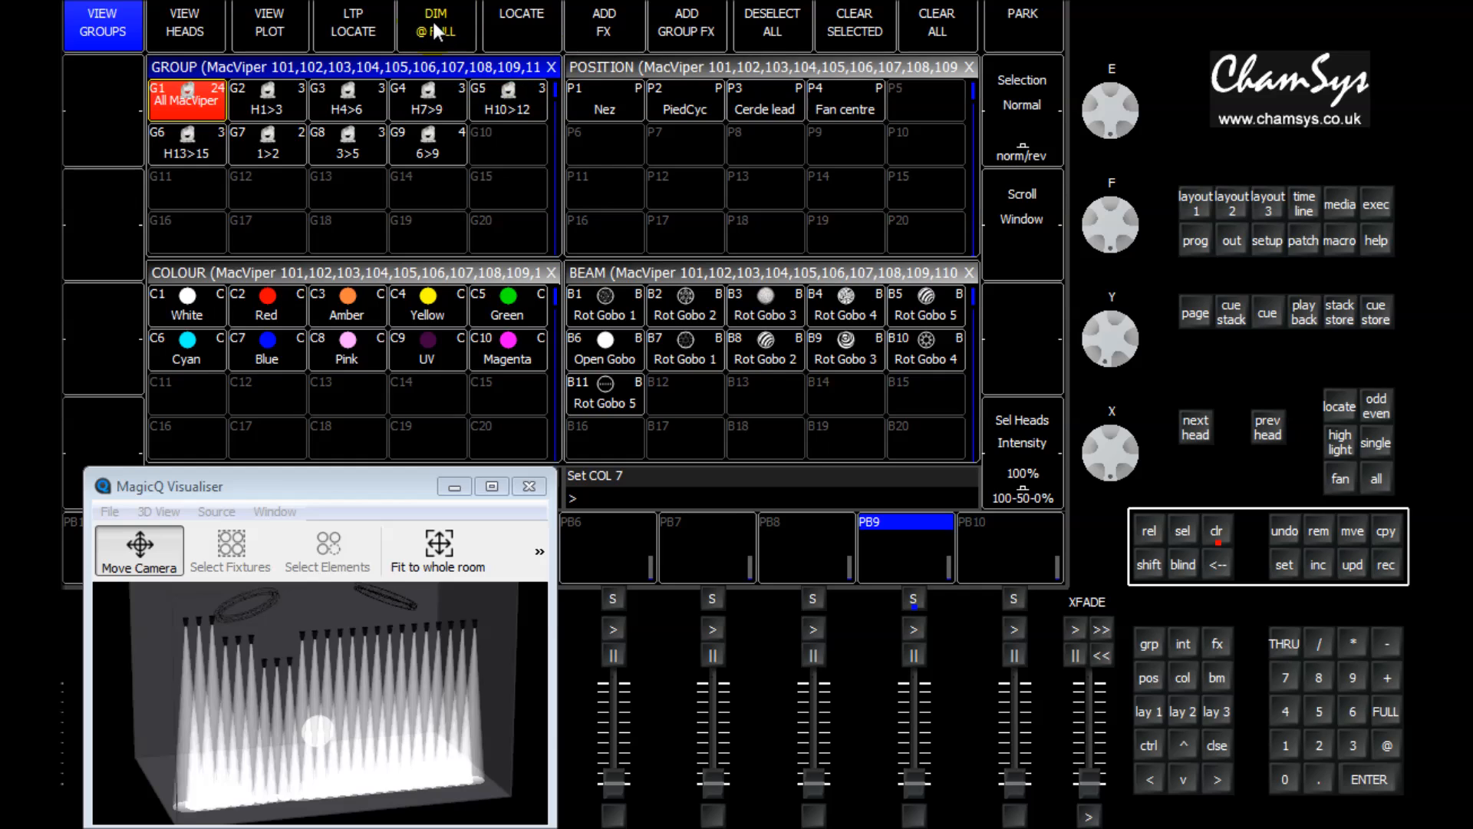
Try several colour palettes, including Pink and Blue, on all MacViper heads and return them to White.
click(601, 343)
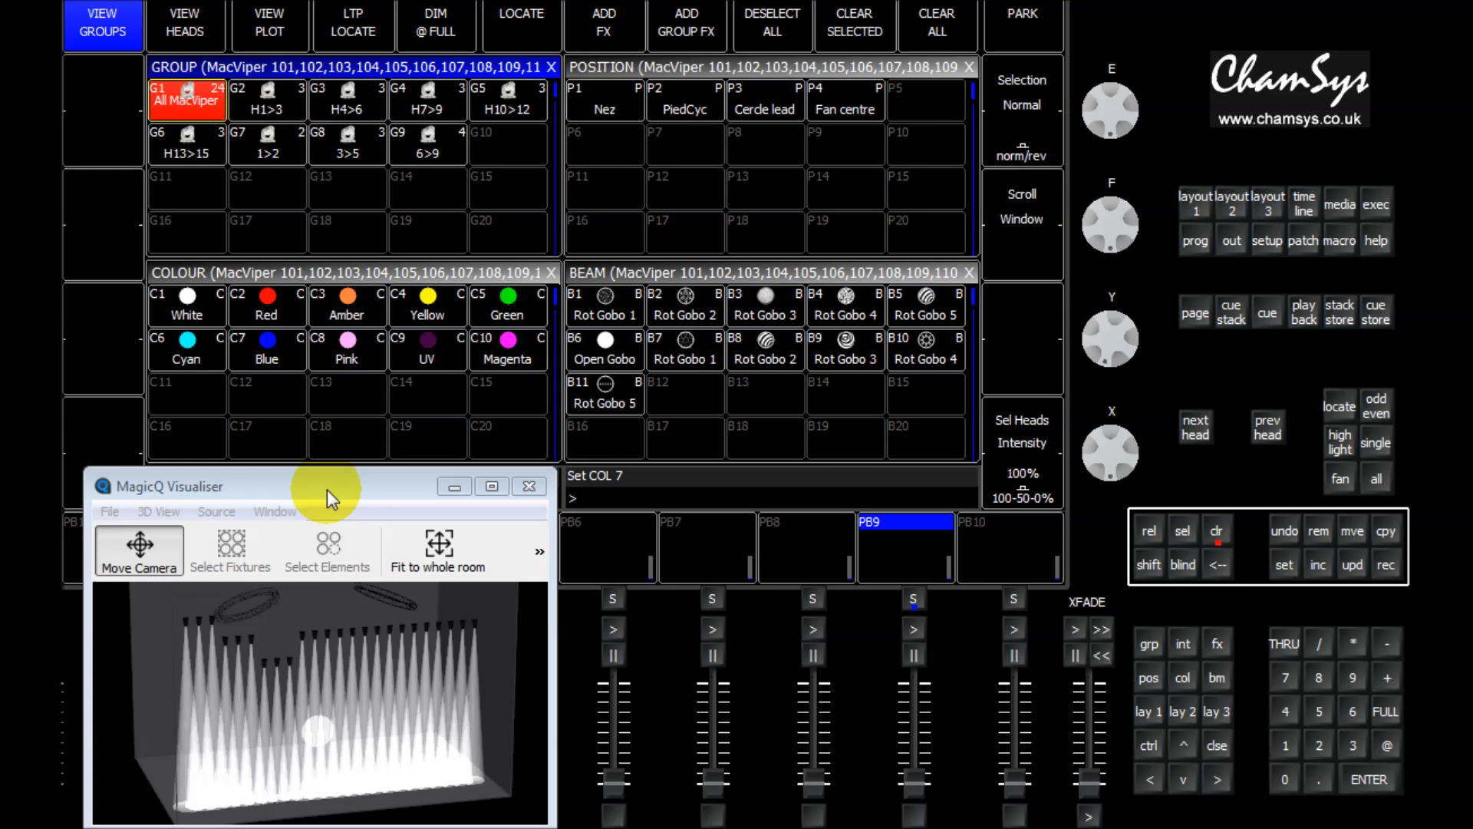
click(269, 342)
click(329, 356)
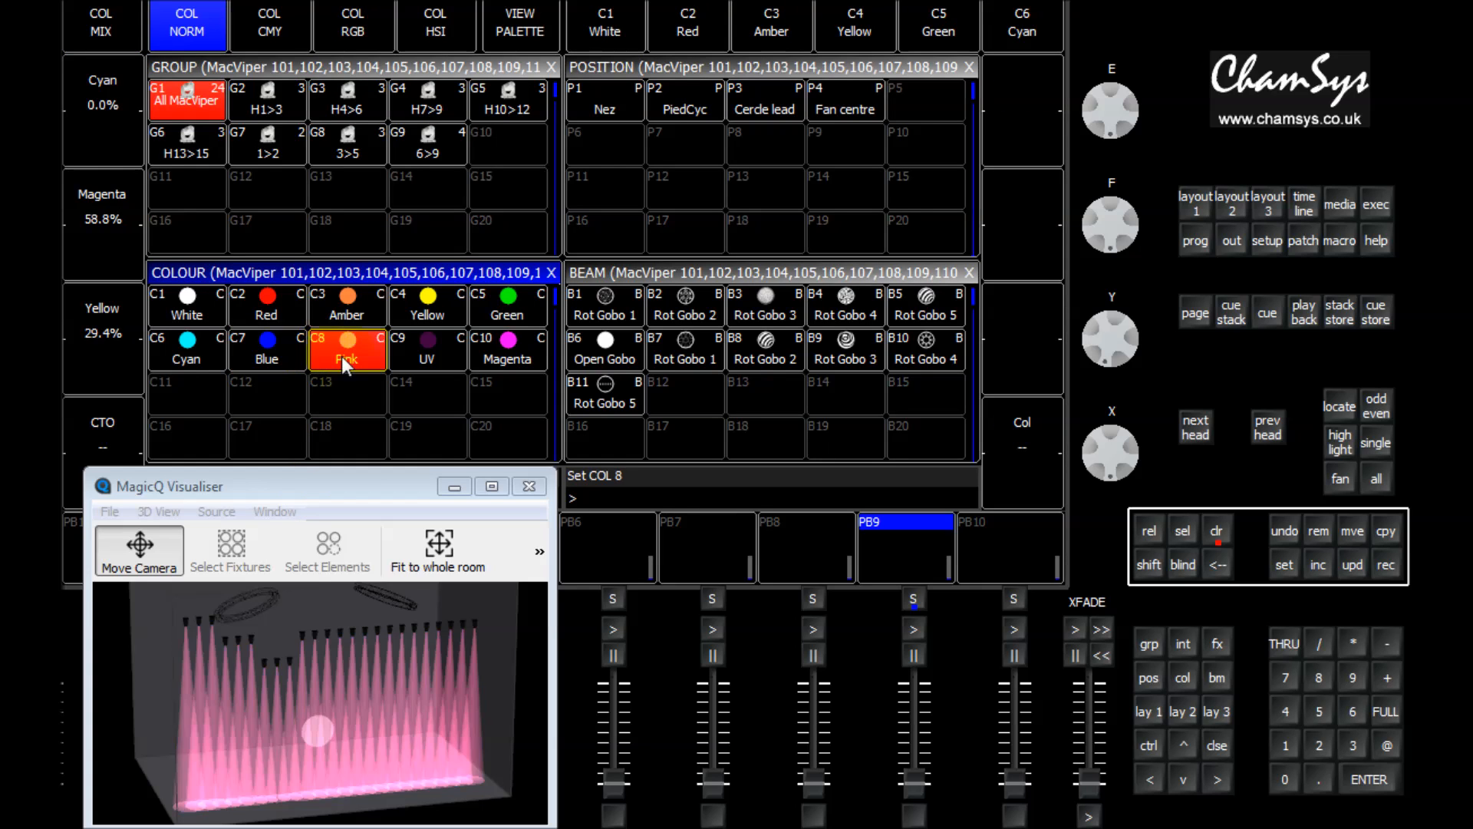
click(406, 347)
click(393, 317)
click(351, 307)
click(331, 358)
click(283, 356)
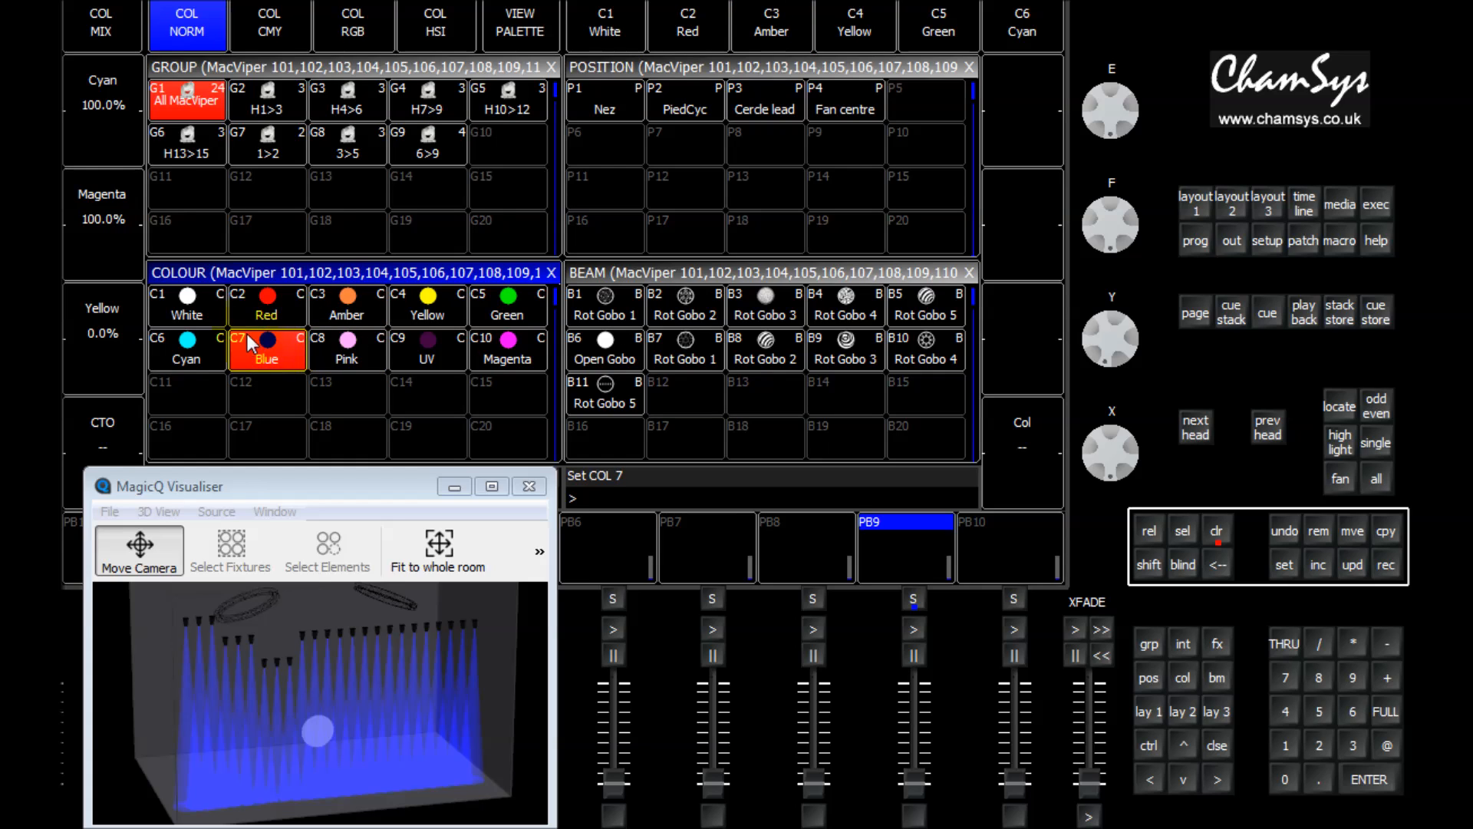
click(205, 306)
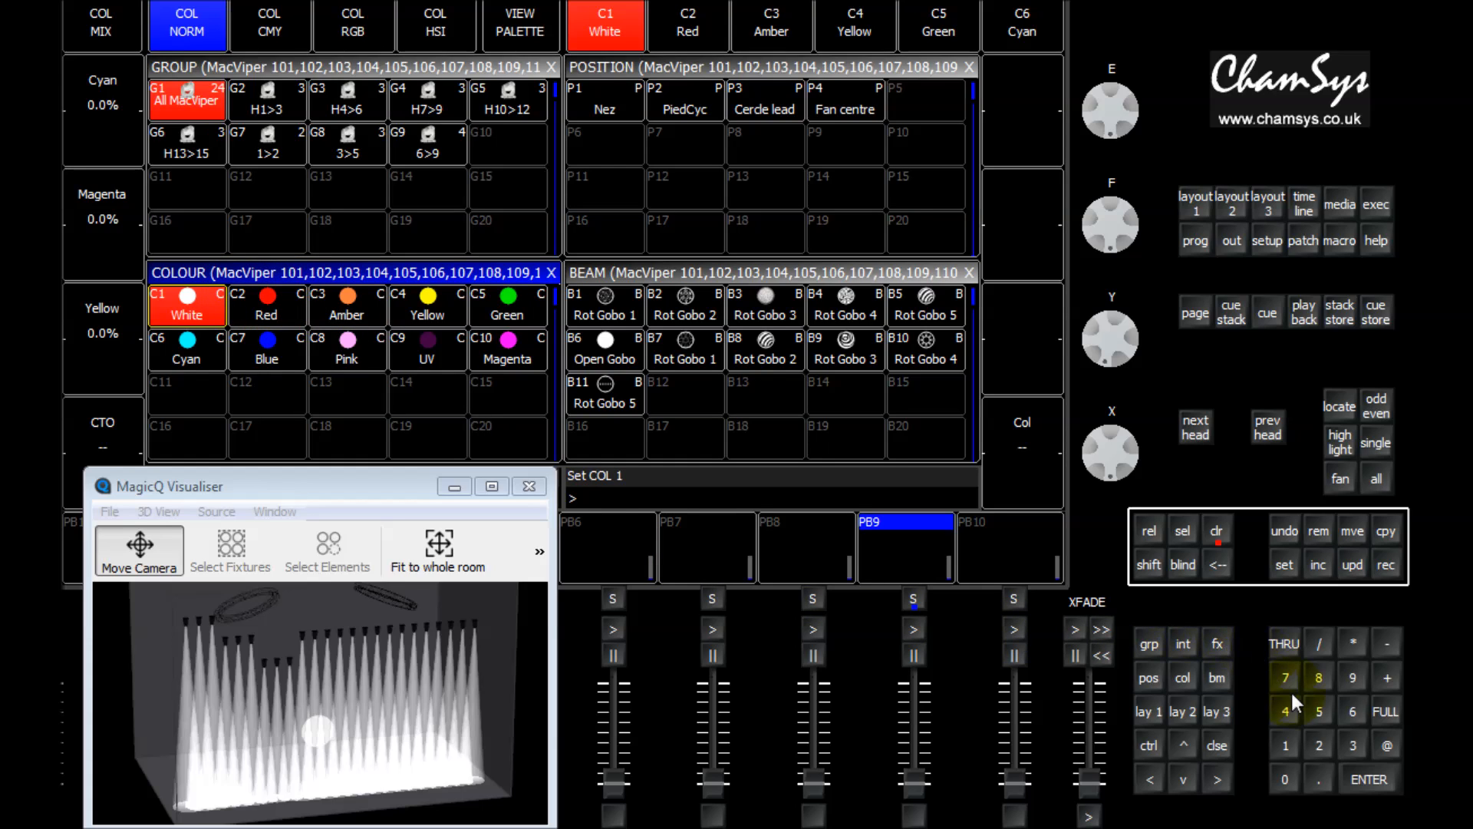
Apply Red to all heads with the command-line value 3, and Yellow with the value 6.
click(1354, 746)
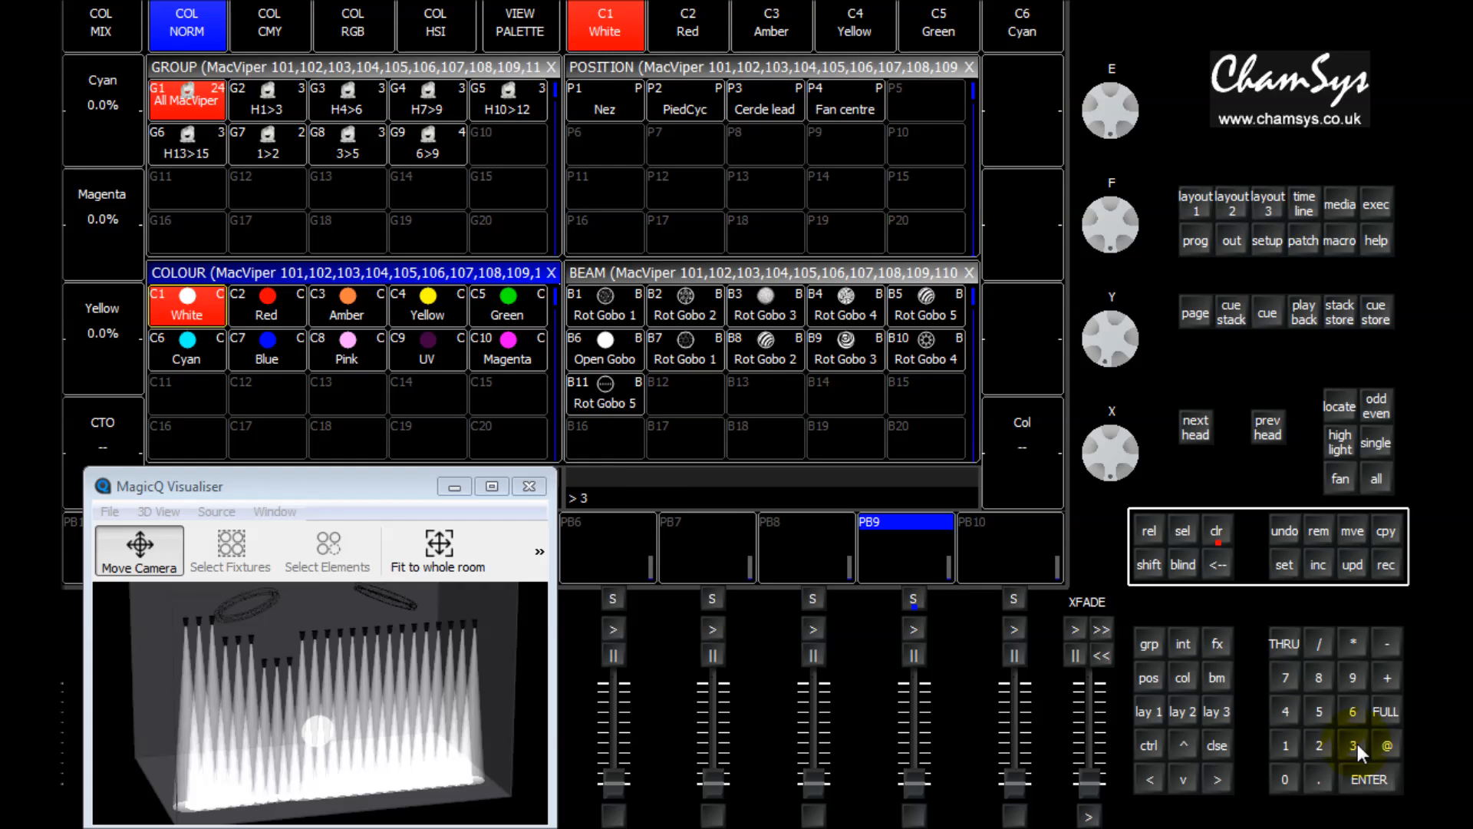
click(275, 299)
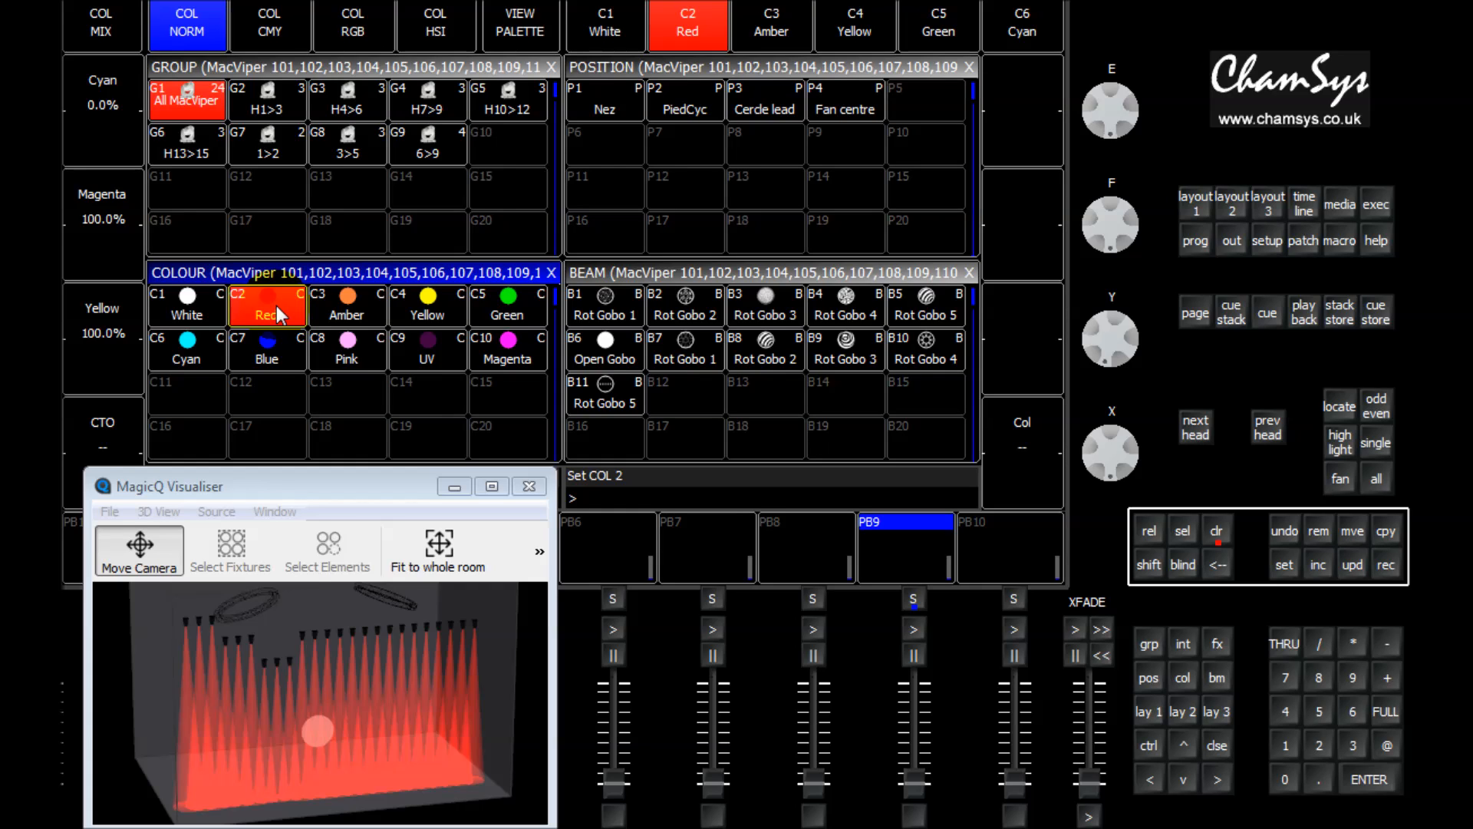
click(1352, 712)
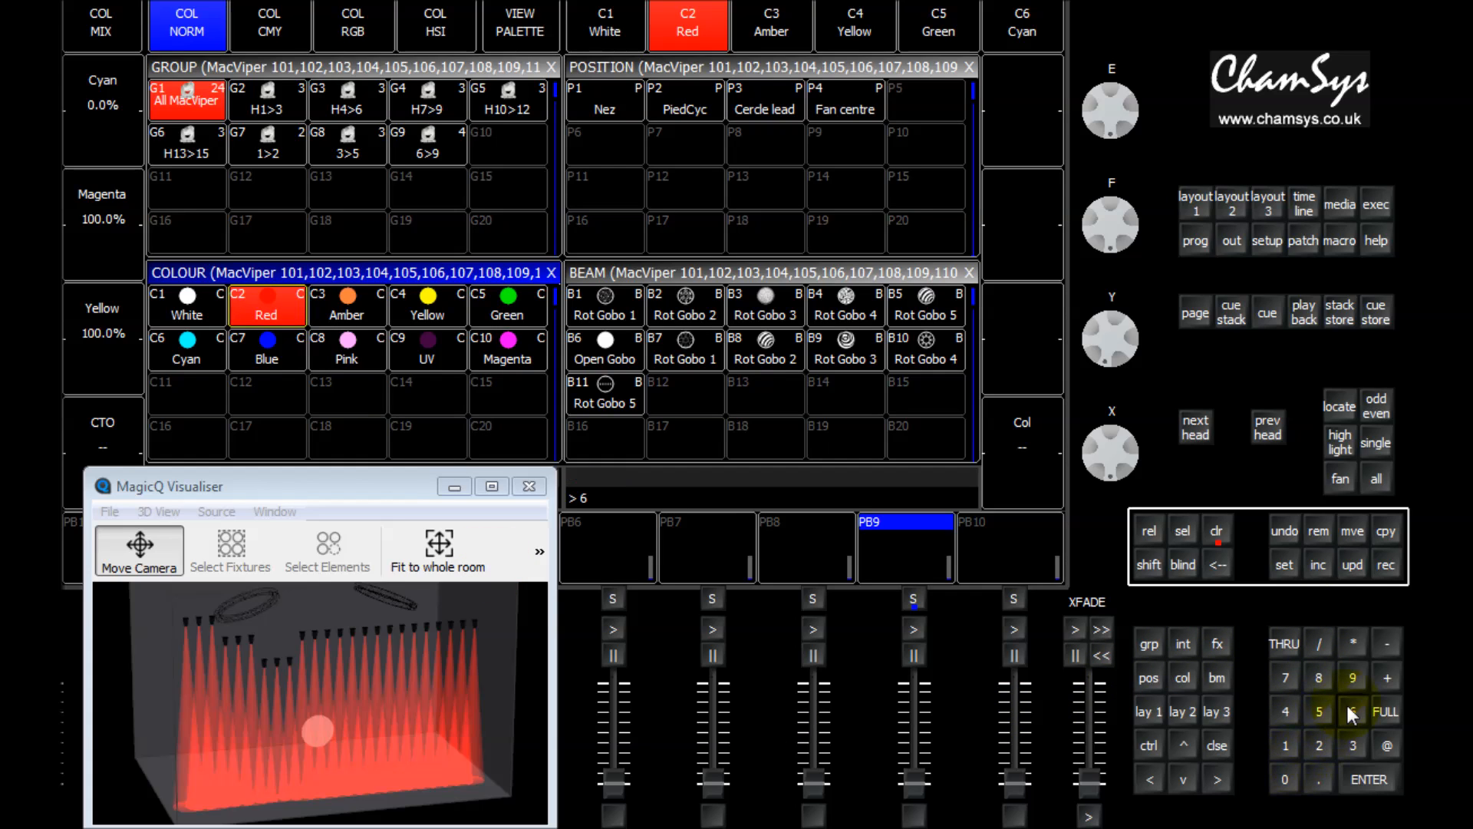
click(436, 301)
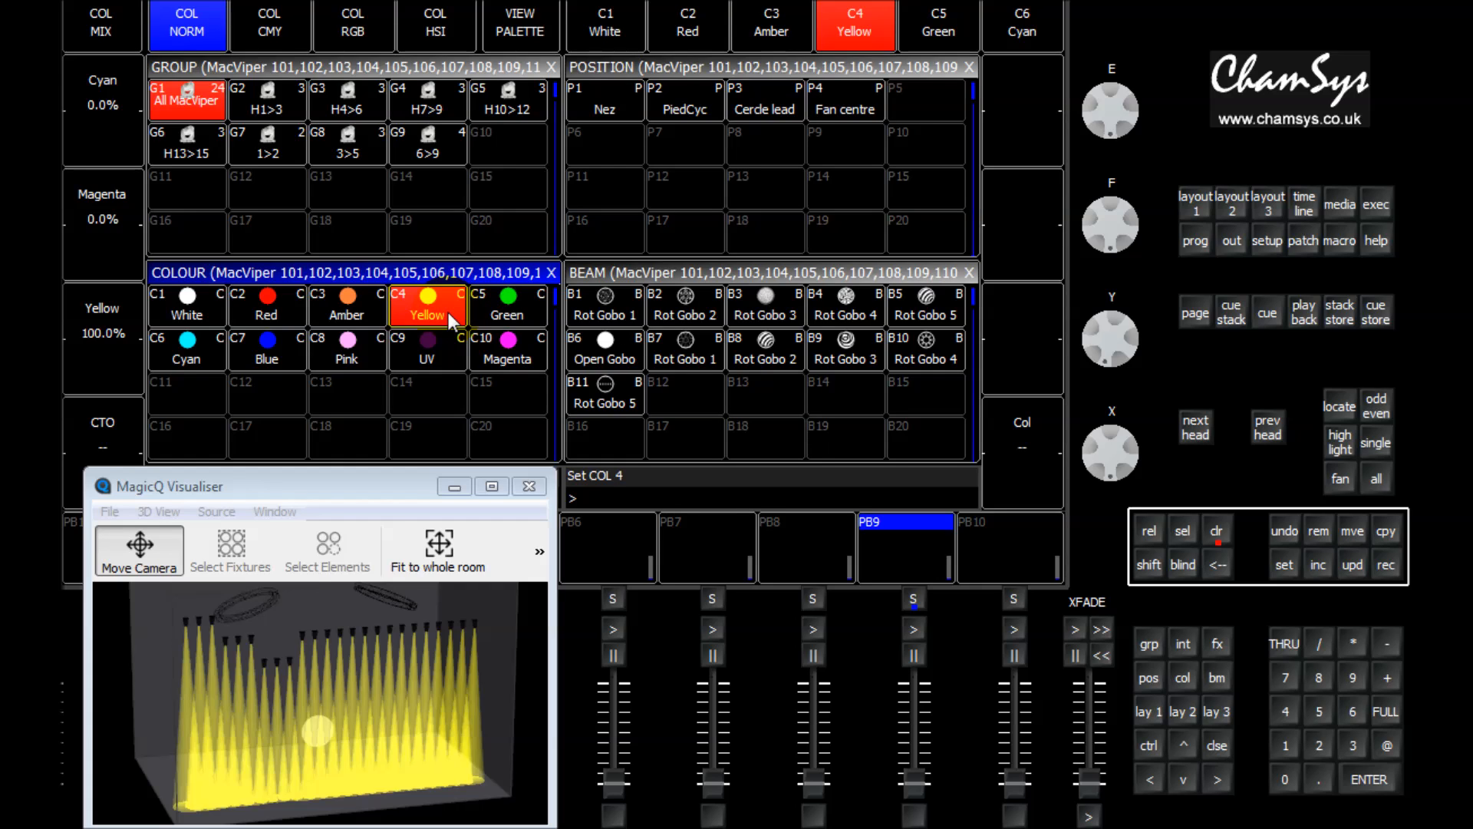
Apply Red to all heads with the command-line entry 3*, and Cyan with an entry beginning with 3.
click(1354, 751)
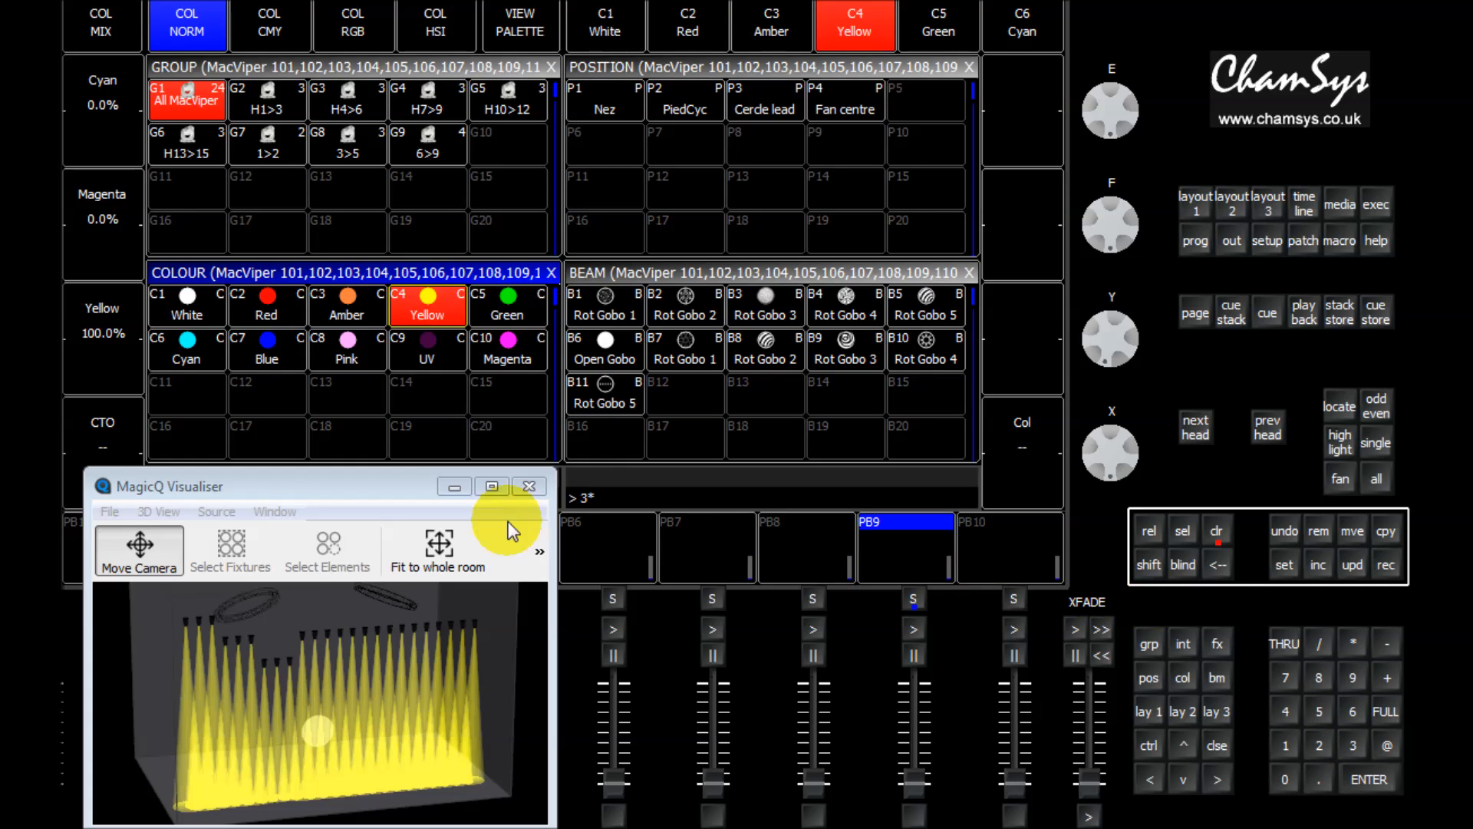
click(274, 300)
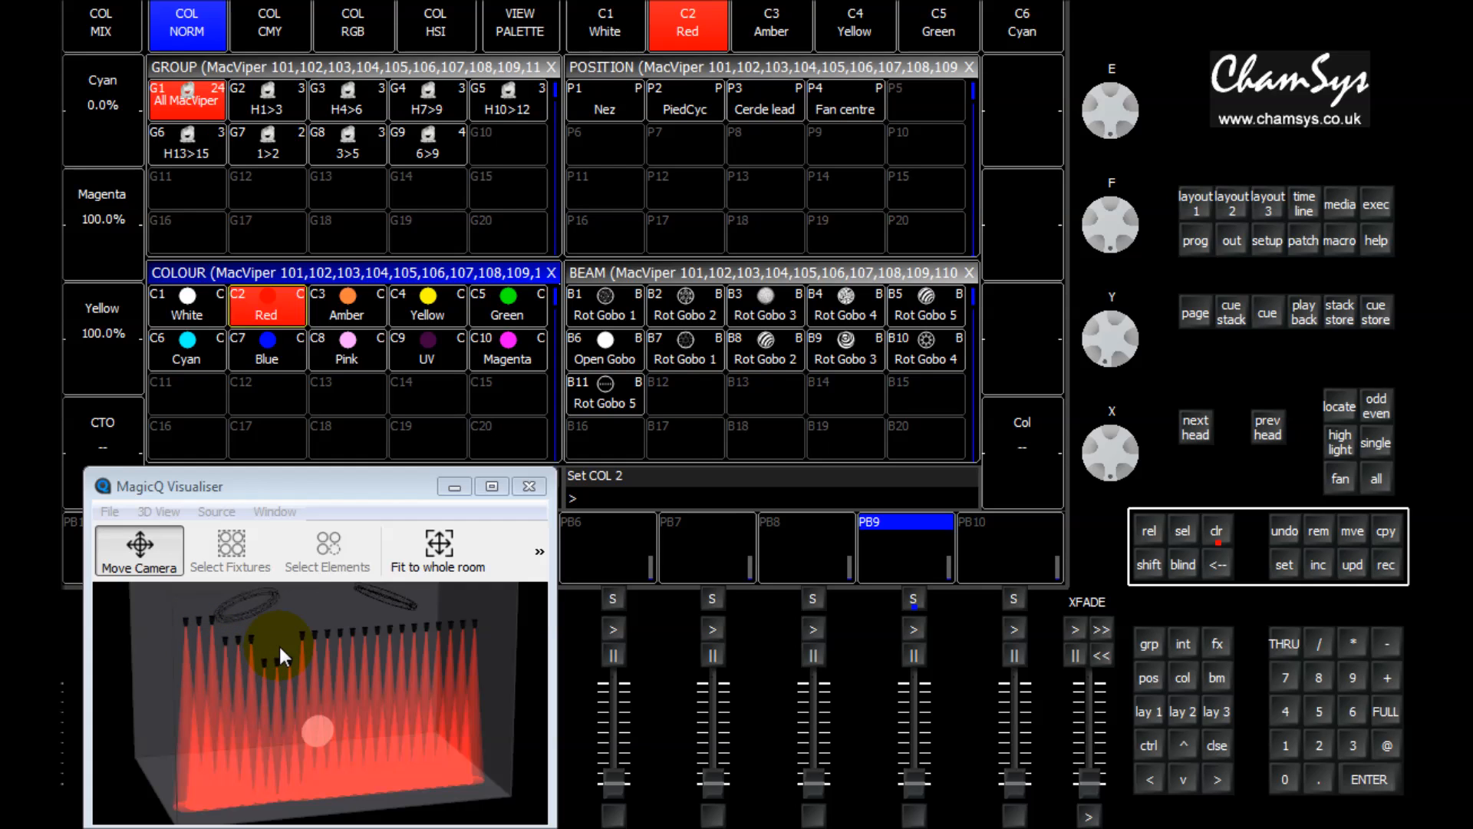
click(1353, 750)
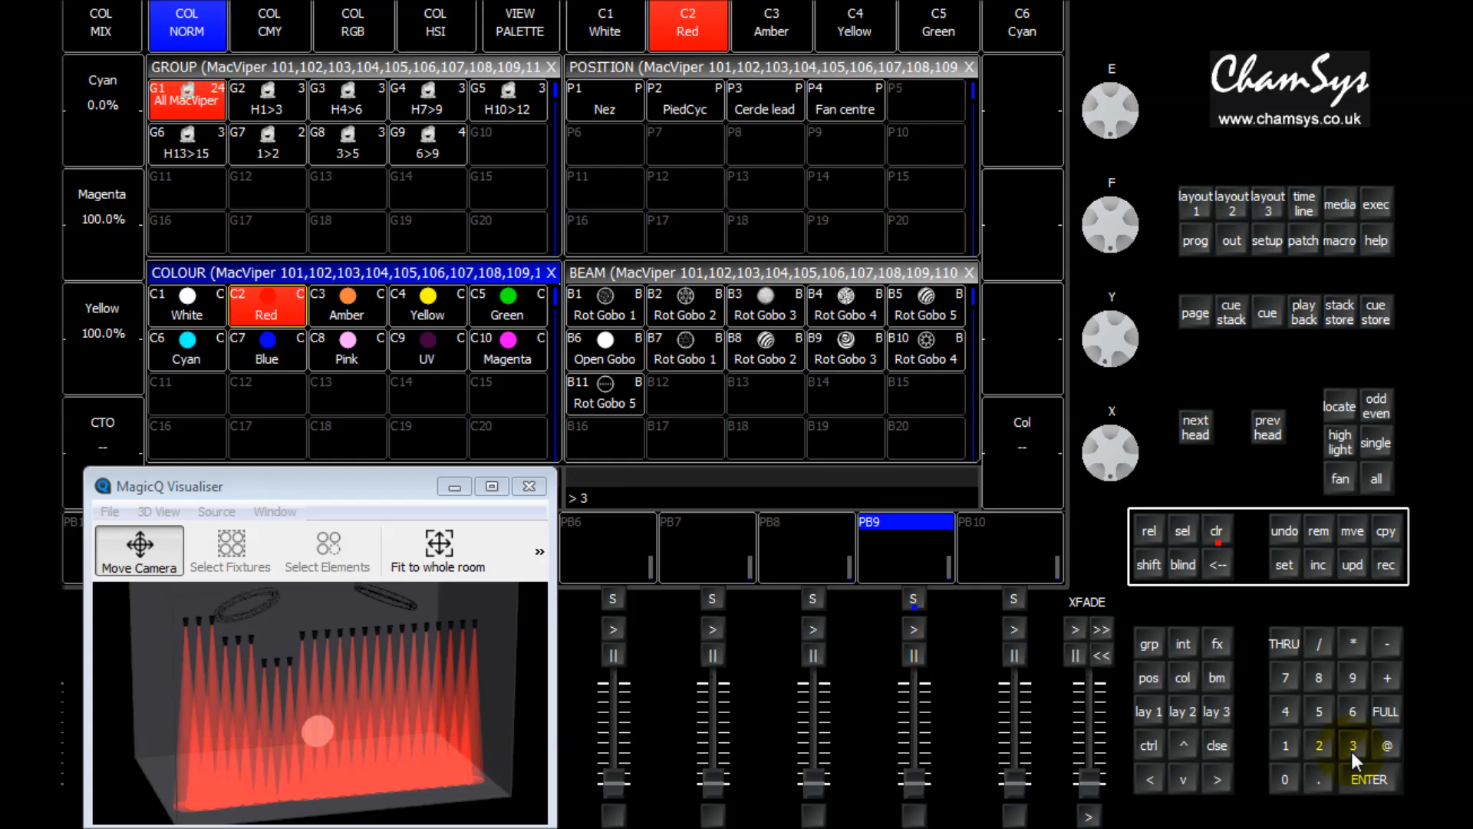
click(189, 354)
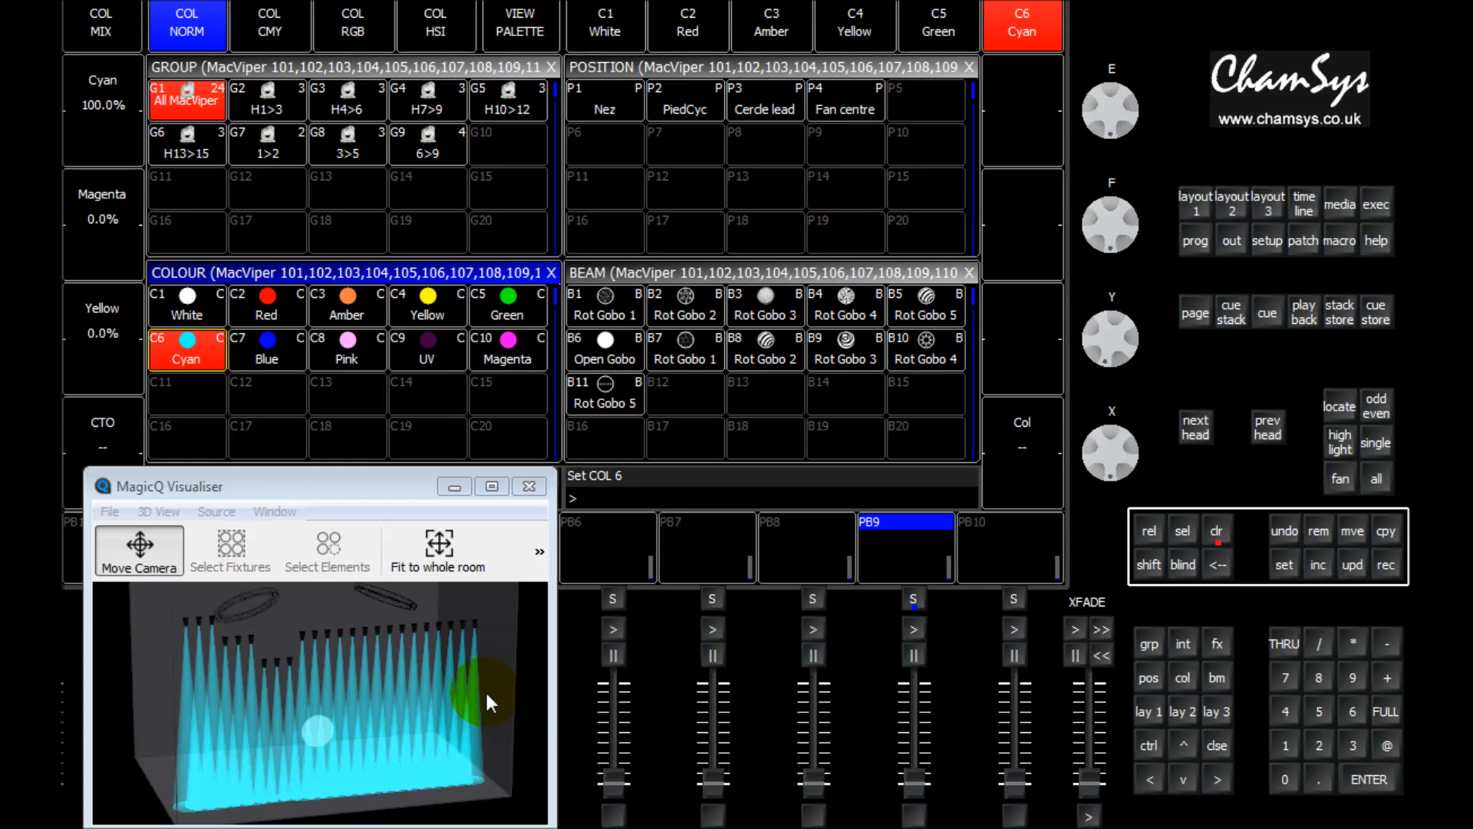
Set the heads' selection order to Reversed and try applying Yellow with a 3* command-line entry.
click(1373, 480)
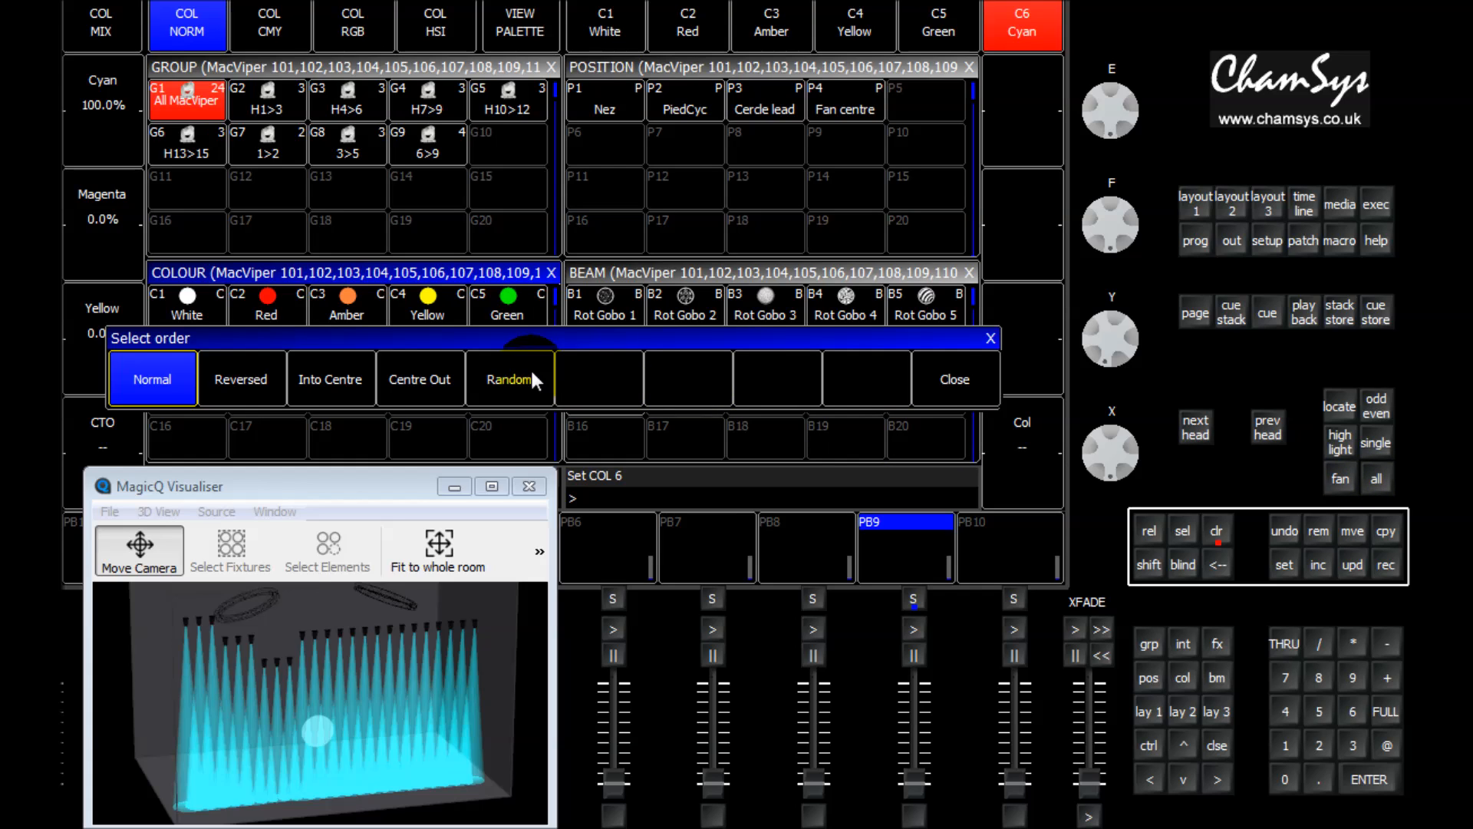
click(247, 381)
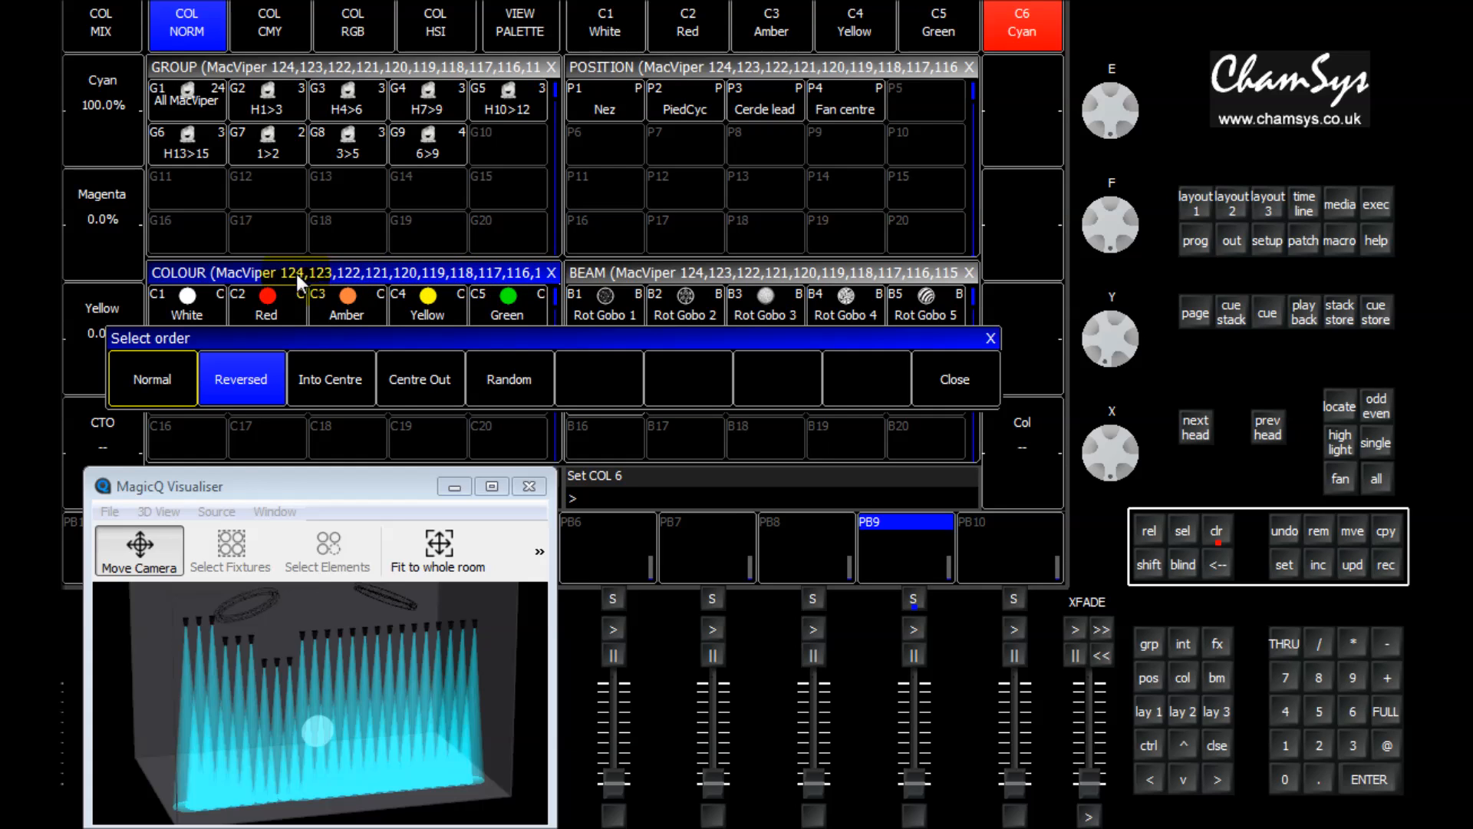
click(956, 381)
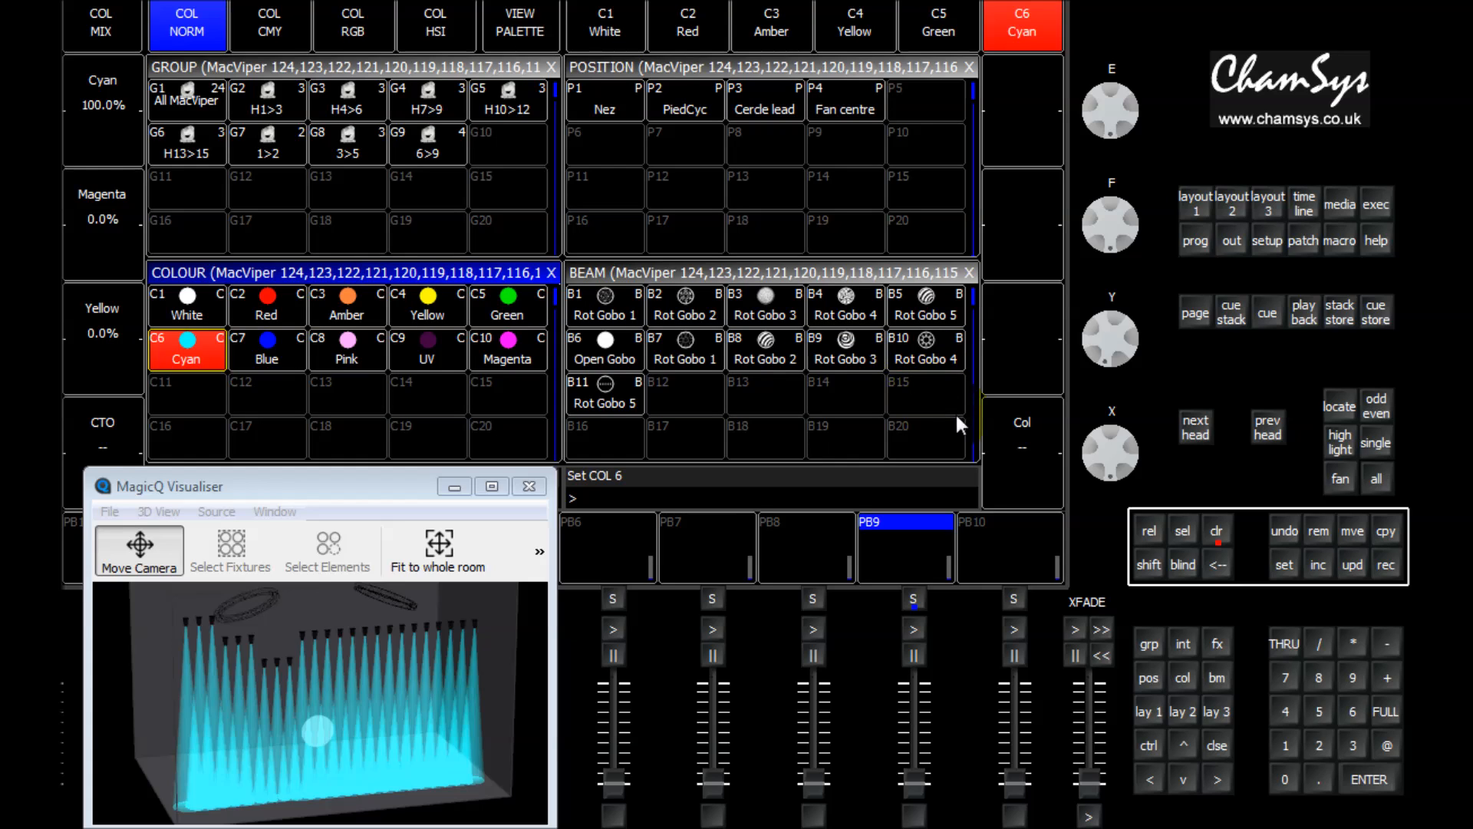
click(1353, 745)
click(1354, 643)
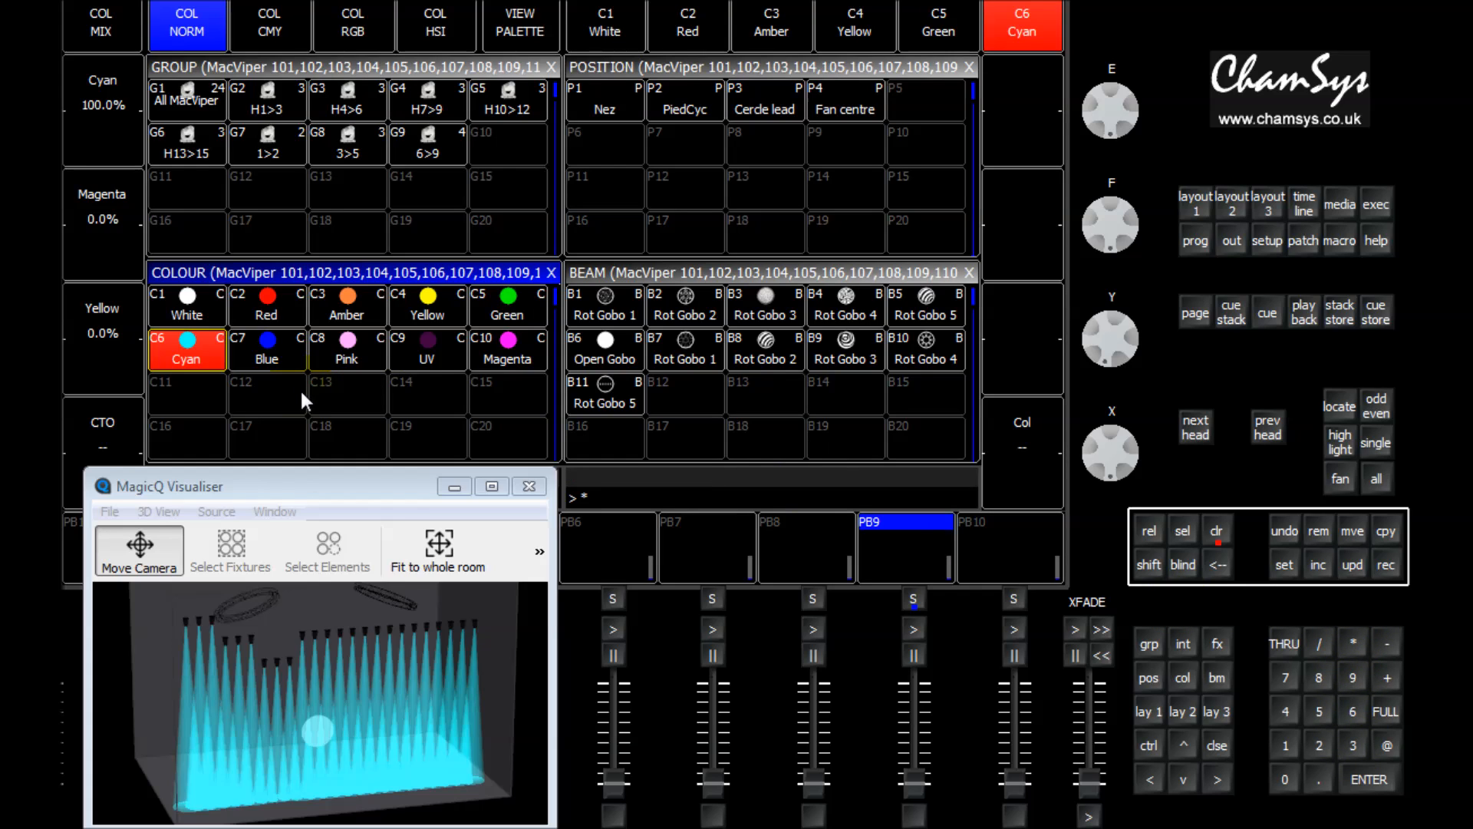
click(429, 302)
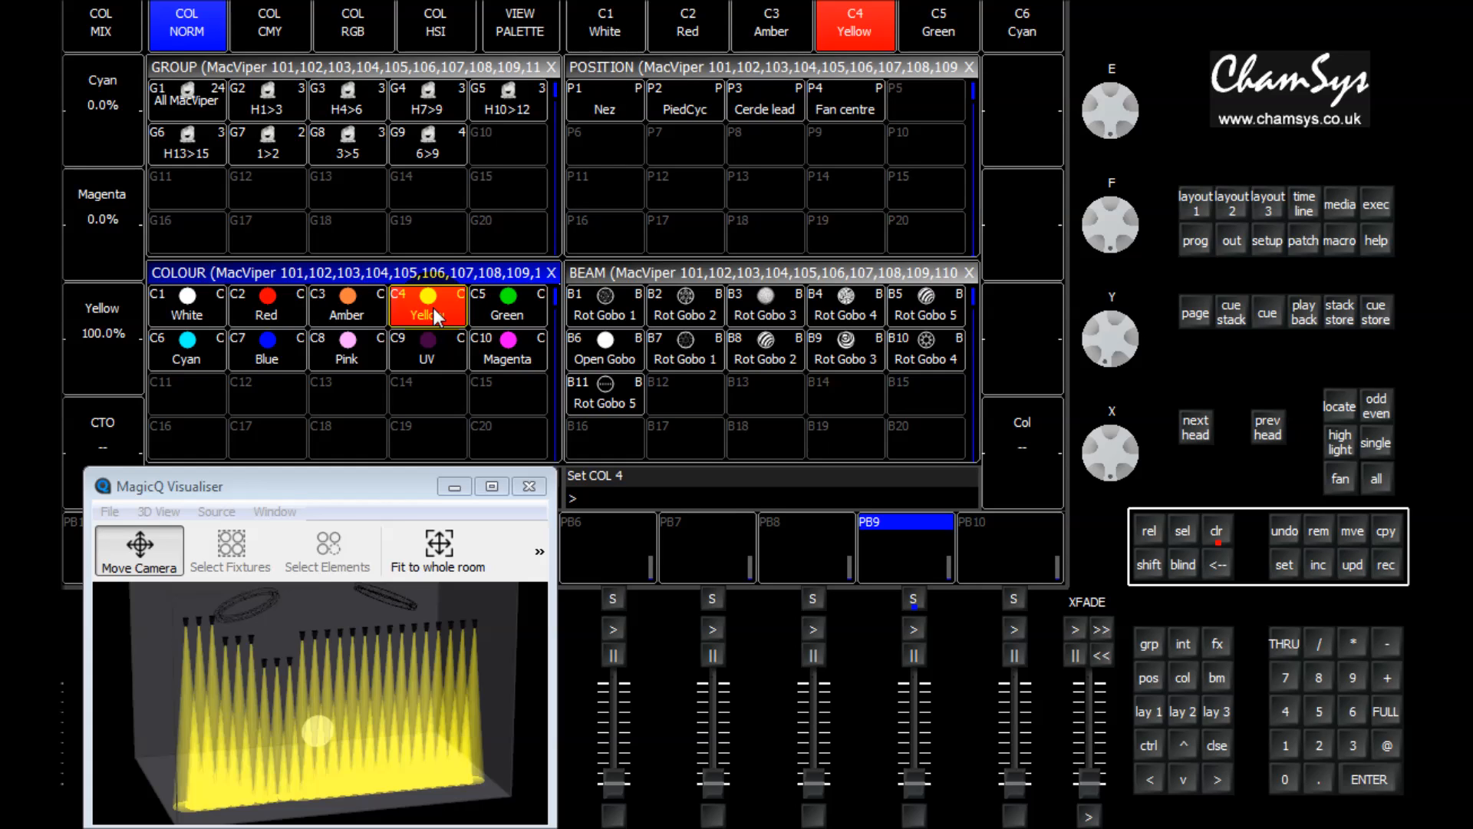
Set the selection order to Reversed again and try entering 3 on the command line.
click(1377, 477)
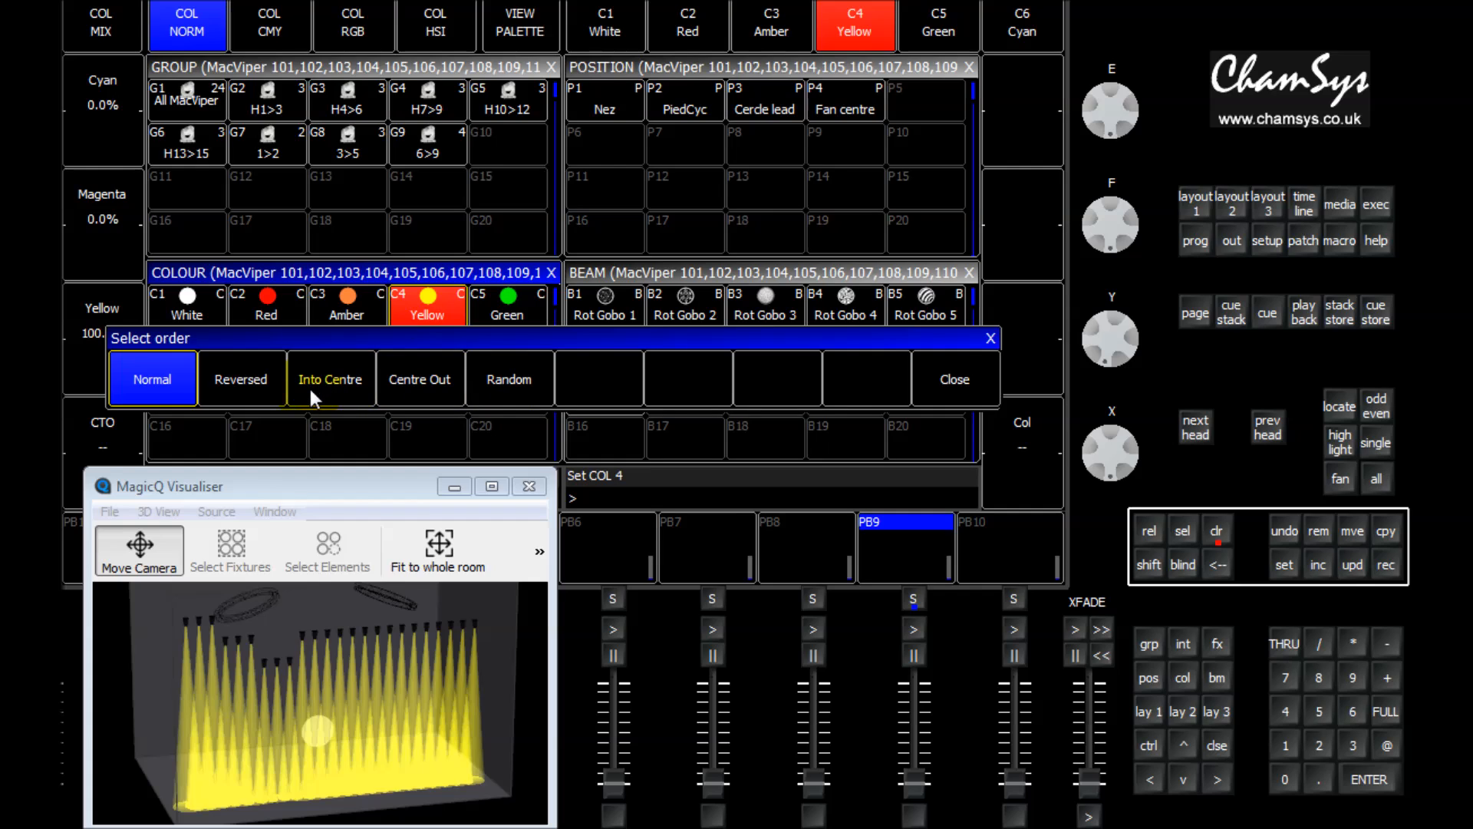
click(250, 382)
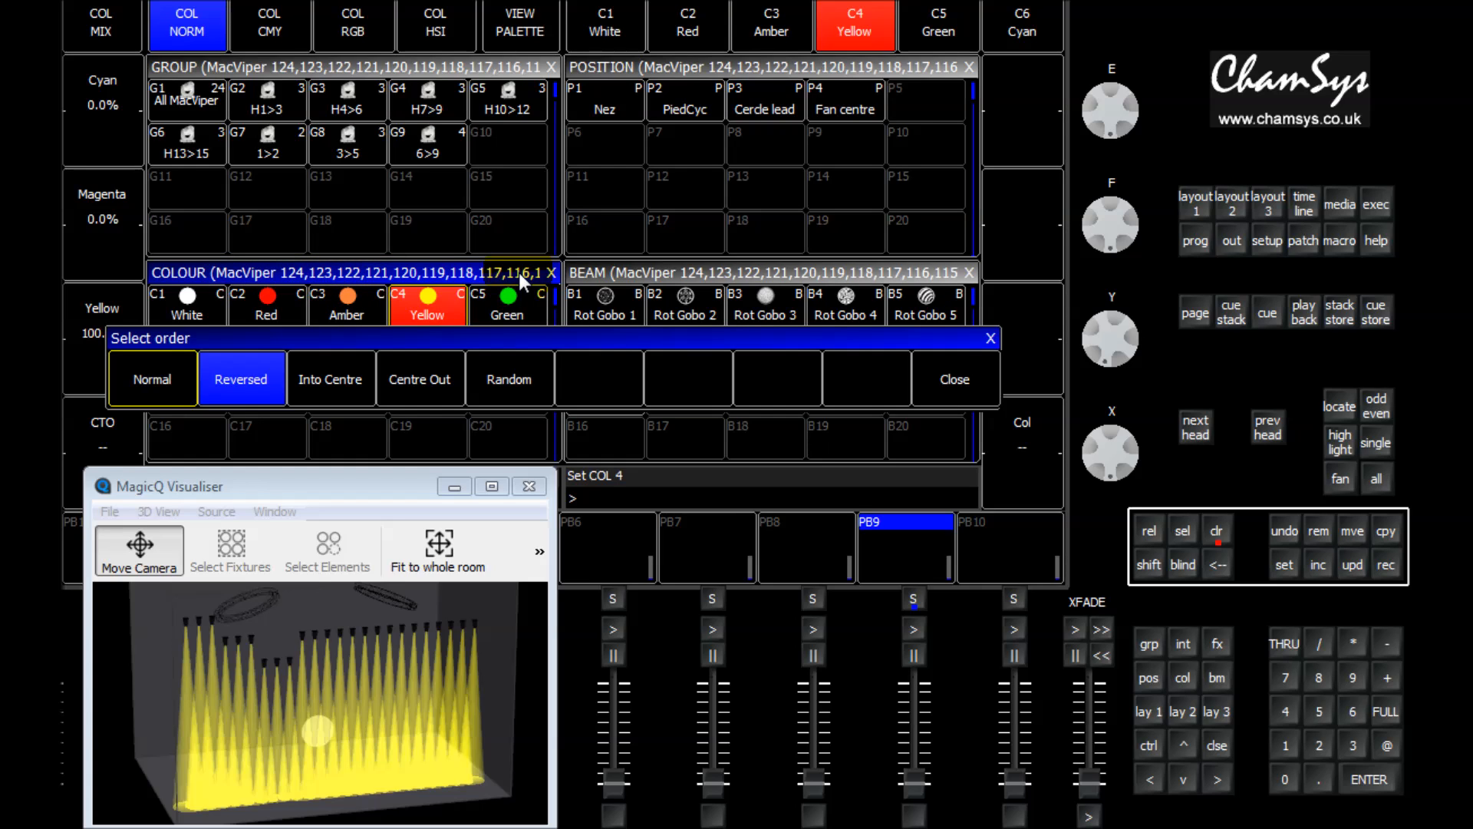
click(955, 379)
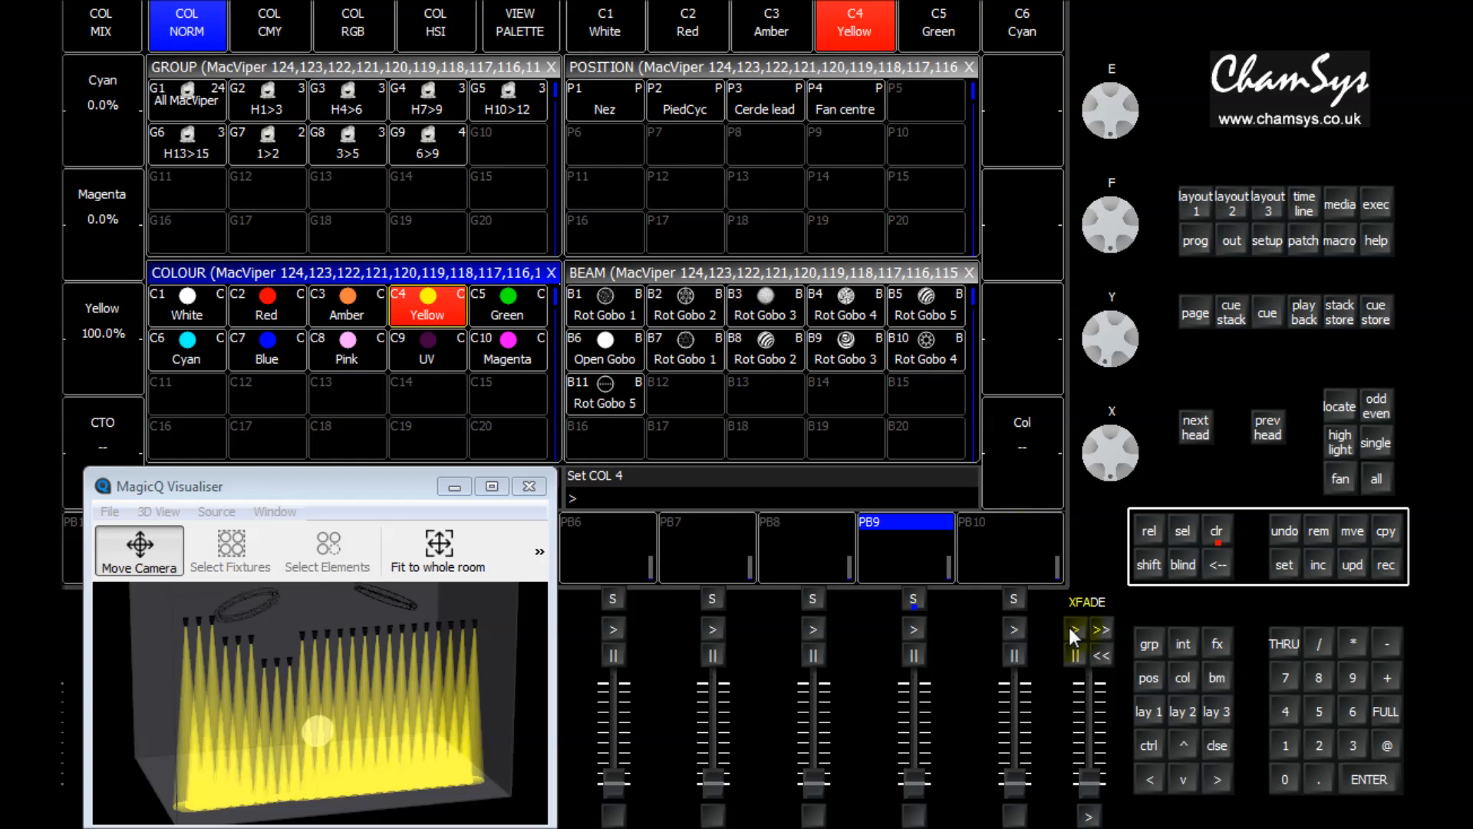
click(1355, 744)
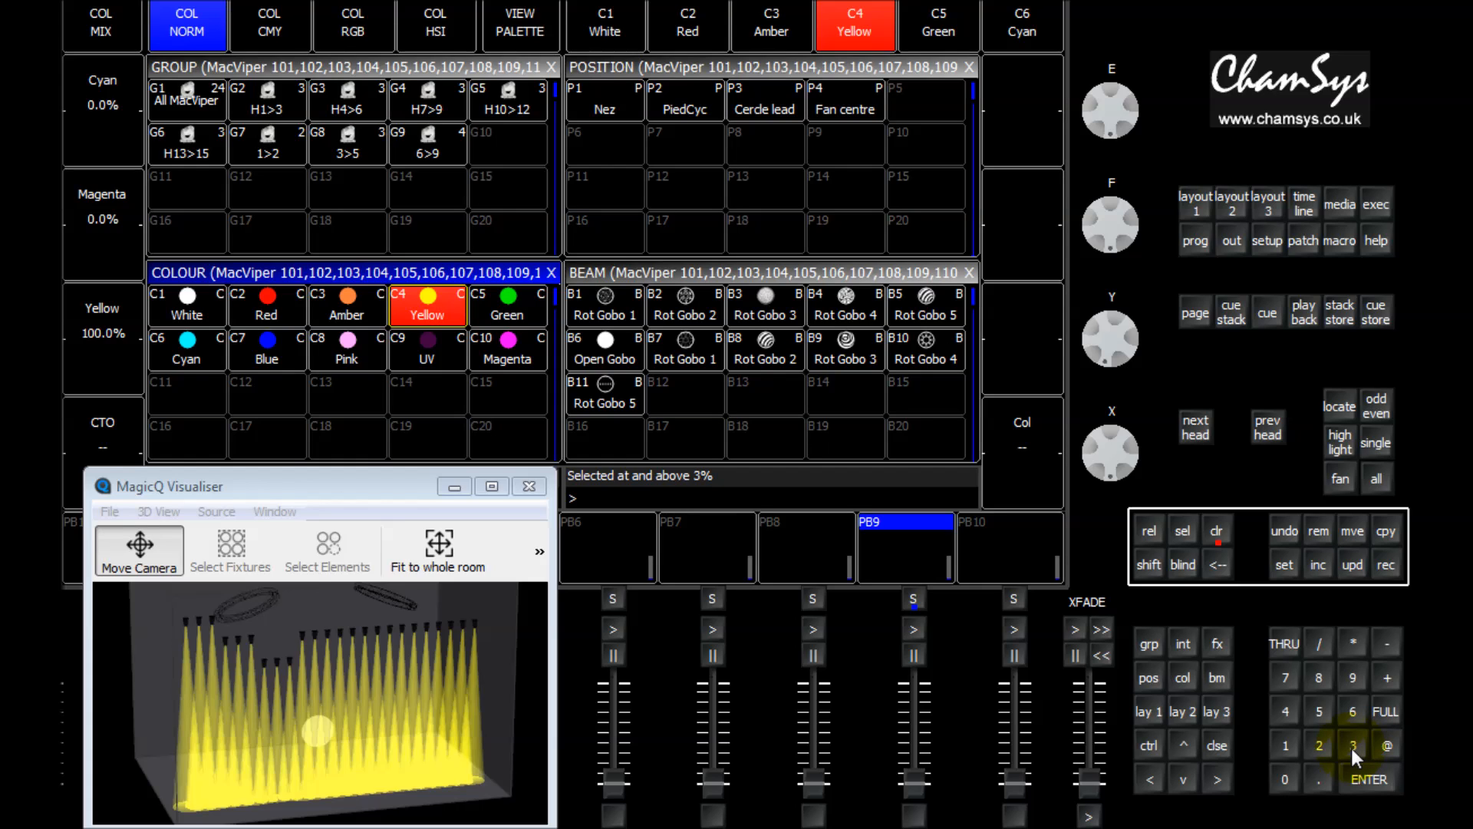
Reverse the order of the selected heads and apply Magenta with a command-line entry beginning with 3.
click(1378, 479)
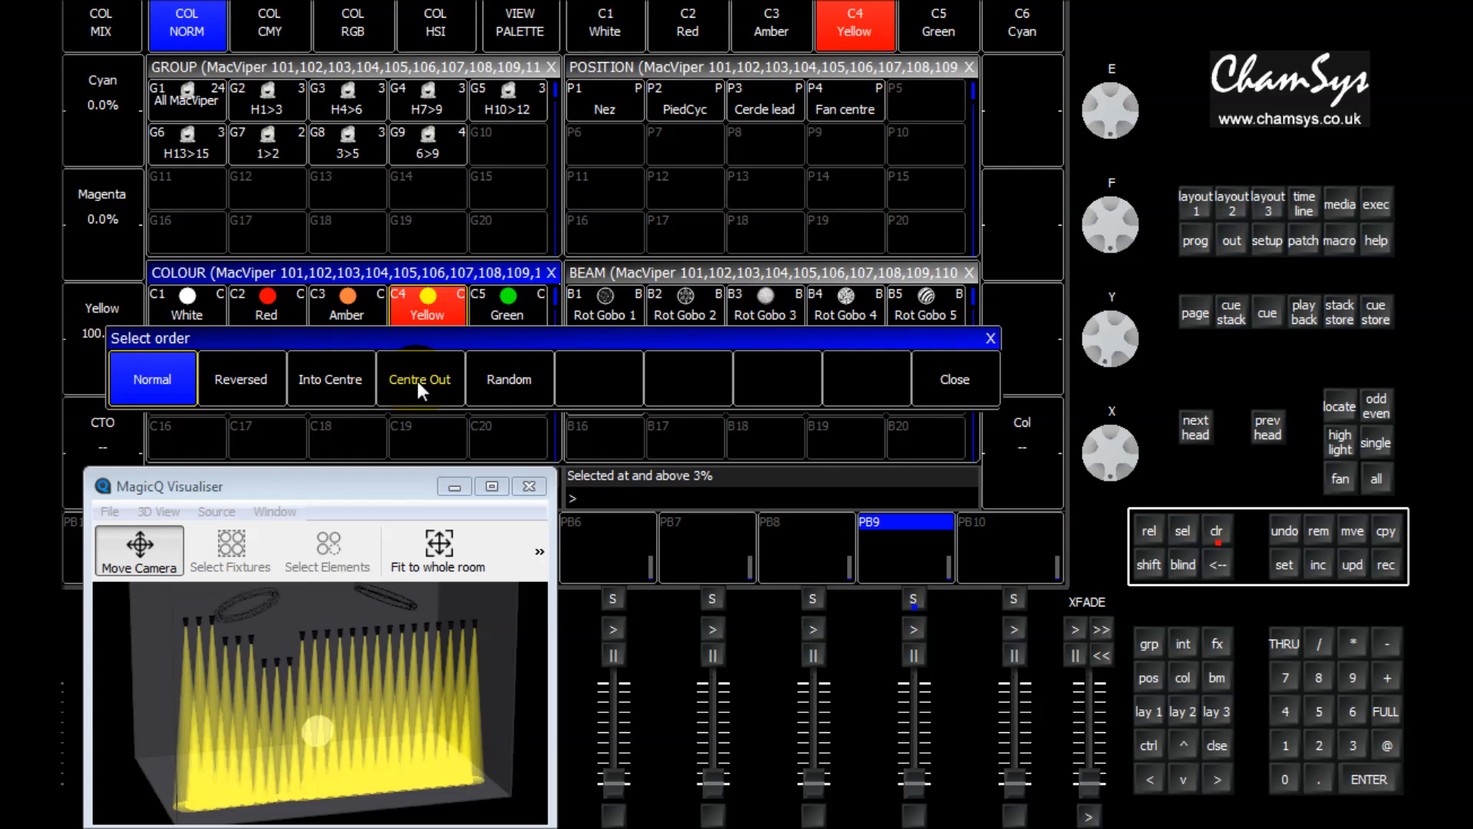
click(236, 377)
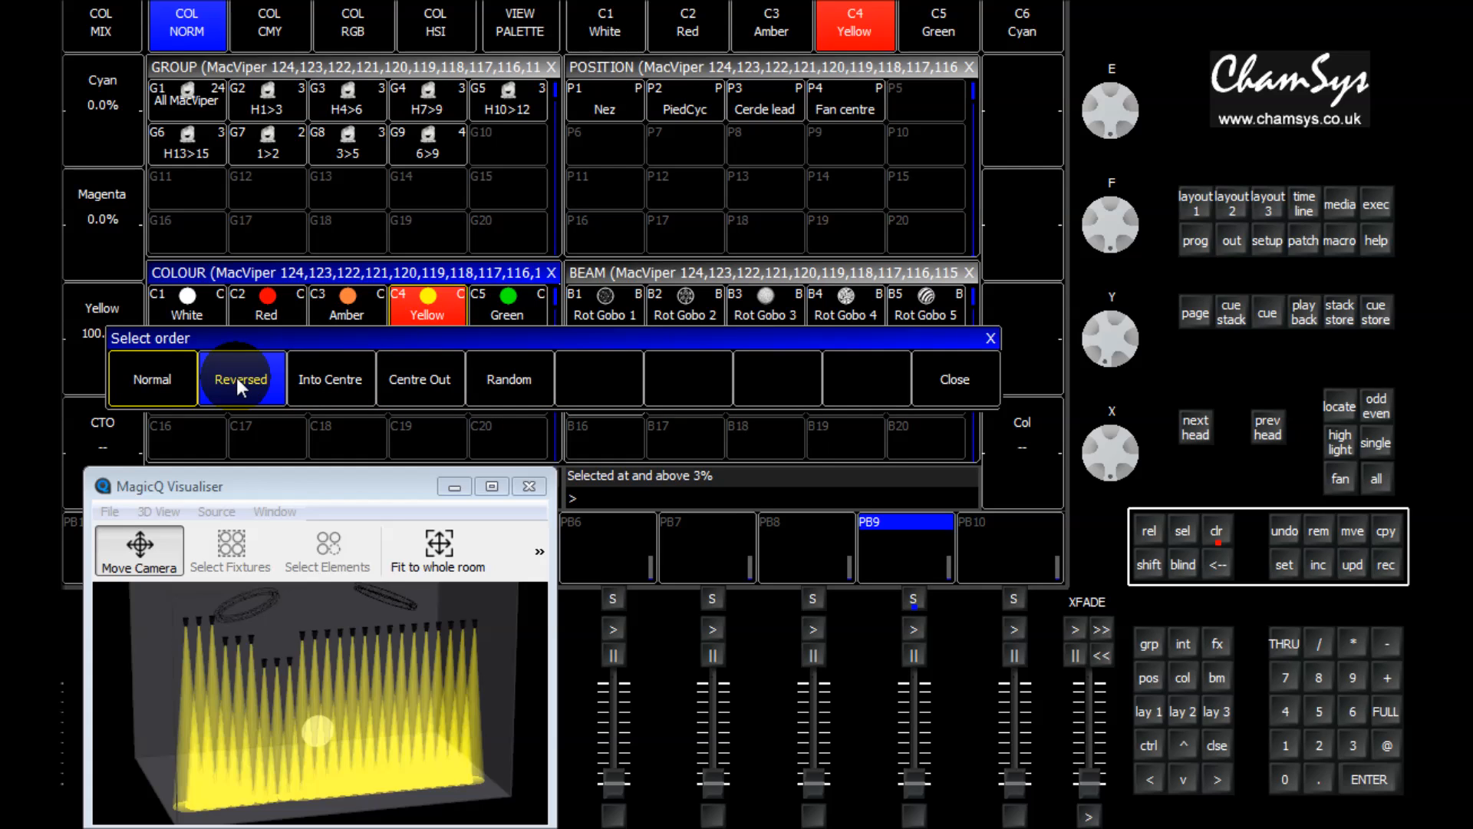
click(942, 384)
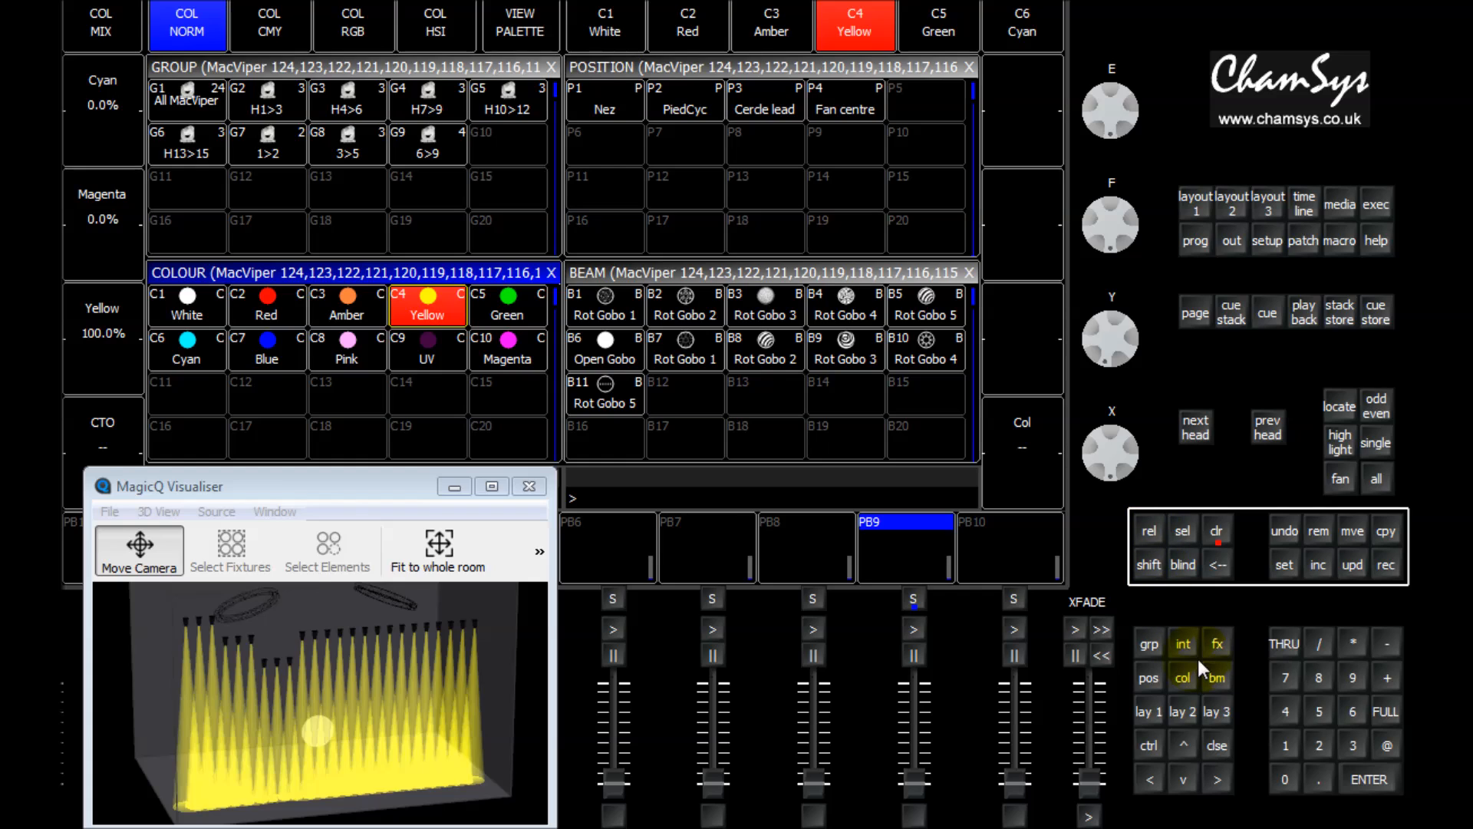
click(1346, 739)
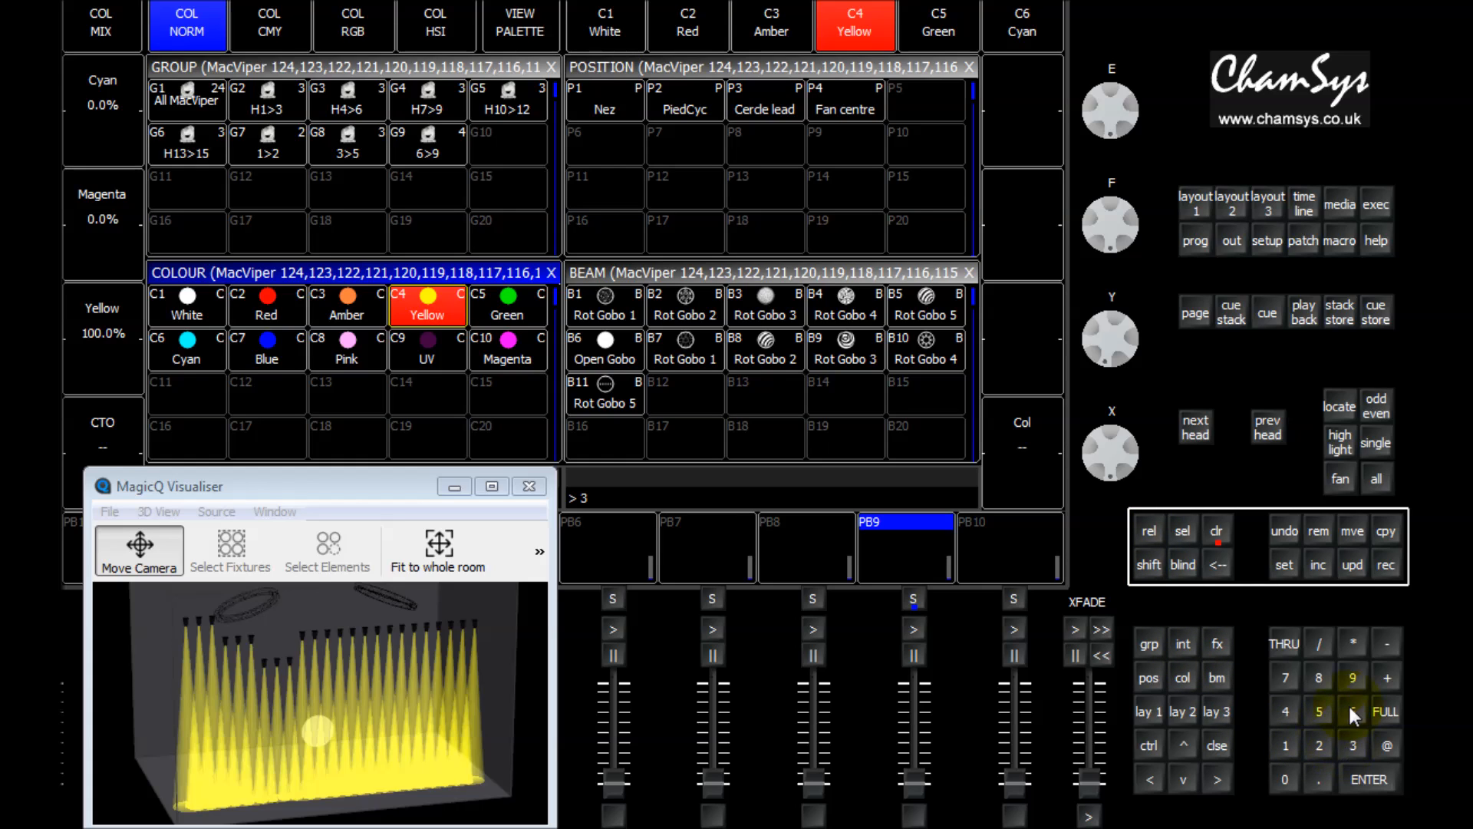
click(513, 346)
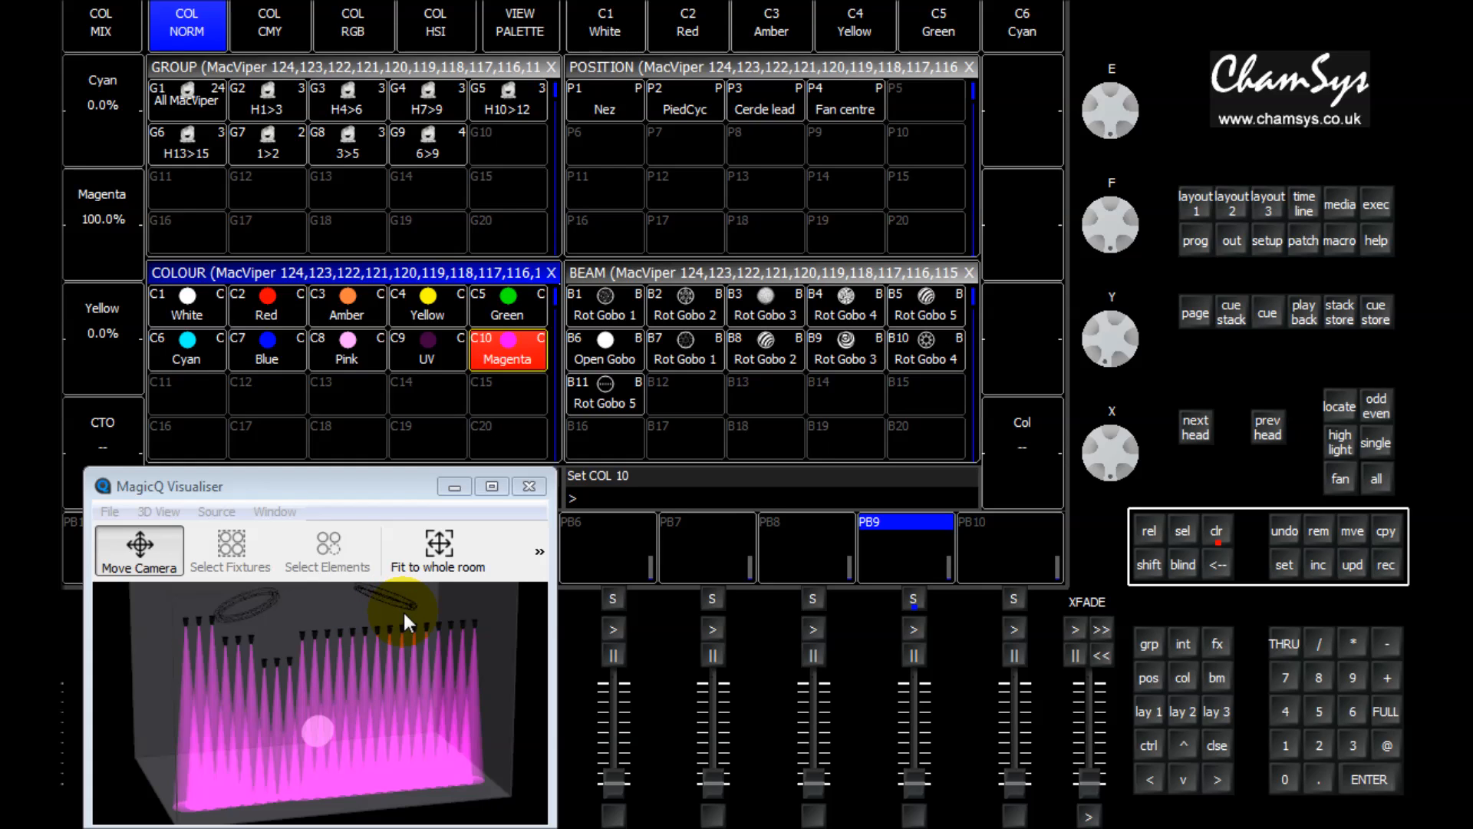
Set the selected heads to single mode and change their selection order to Centre Out.
click(1376, 443)
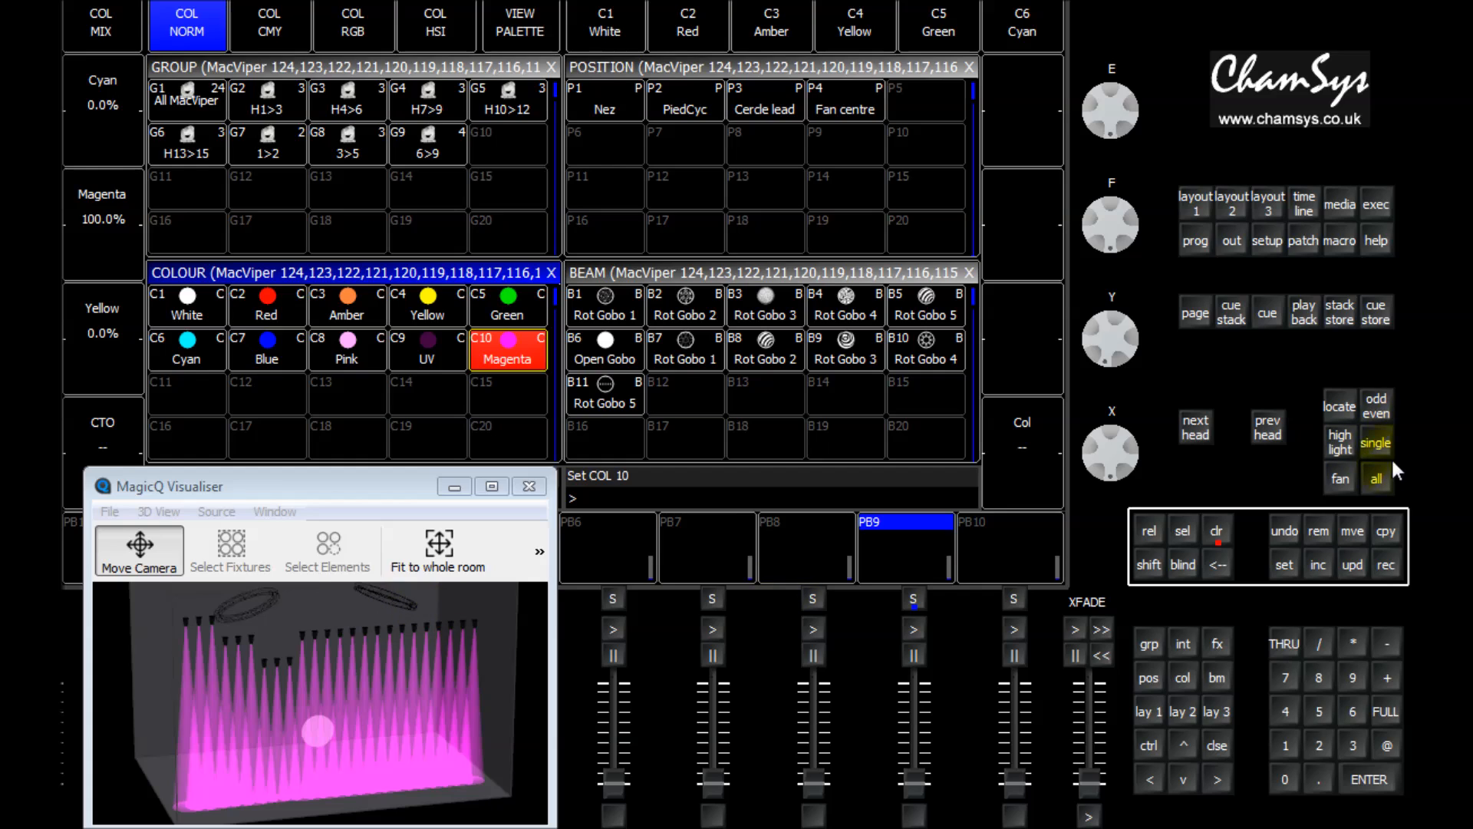
click(1377, 478)
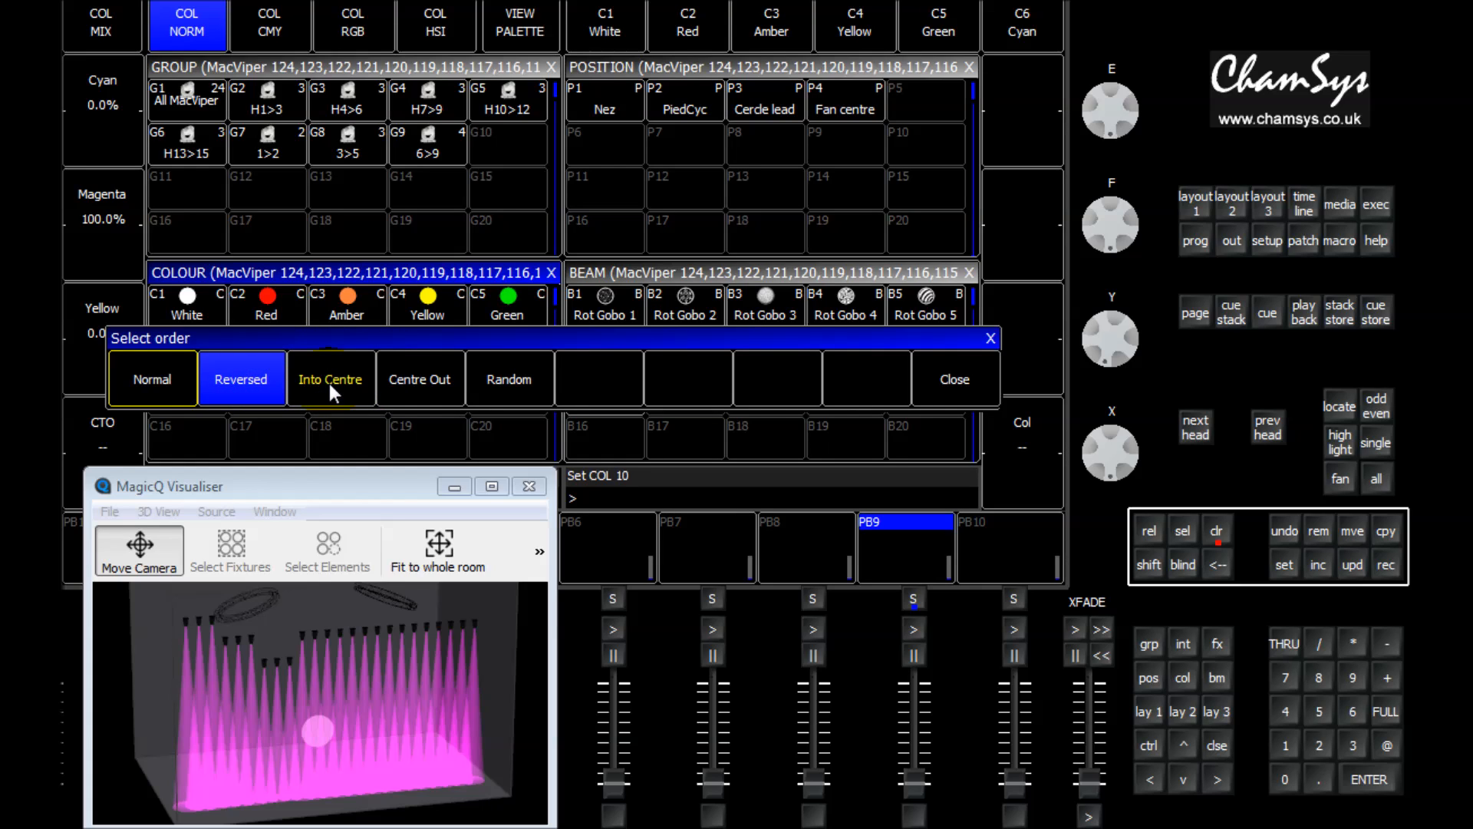
click(426, 373)
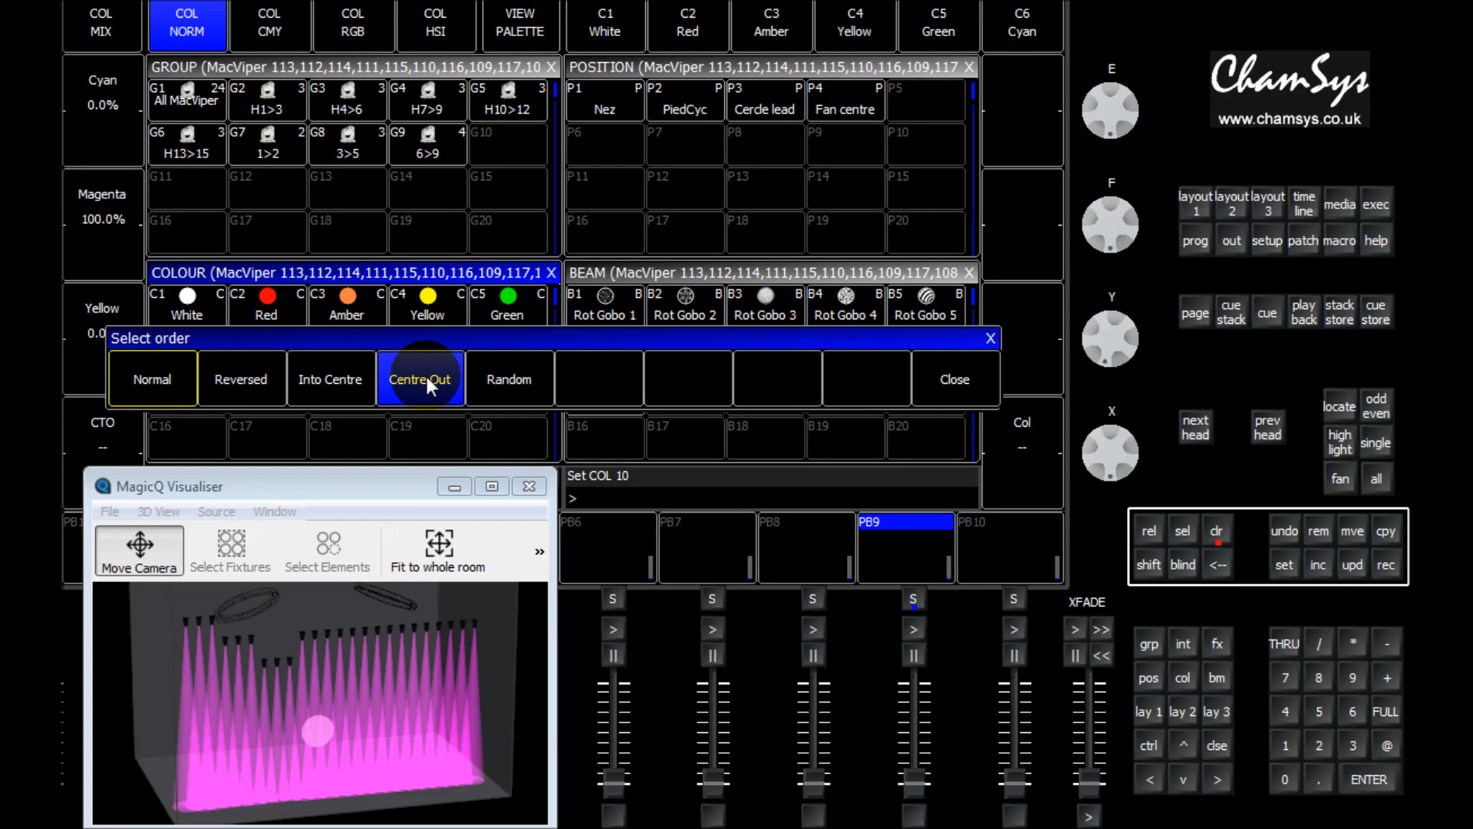
click(919, 440)
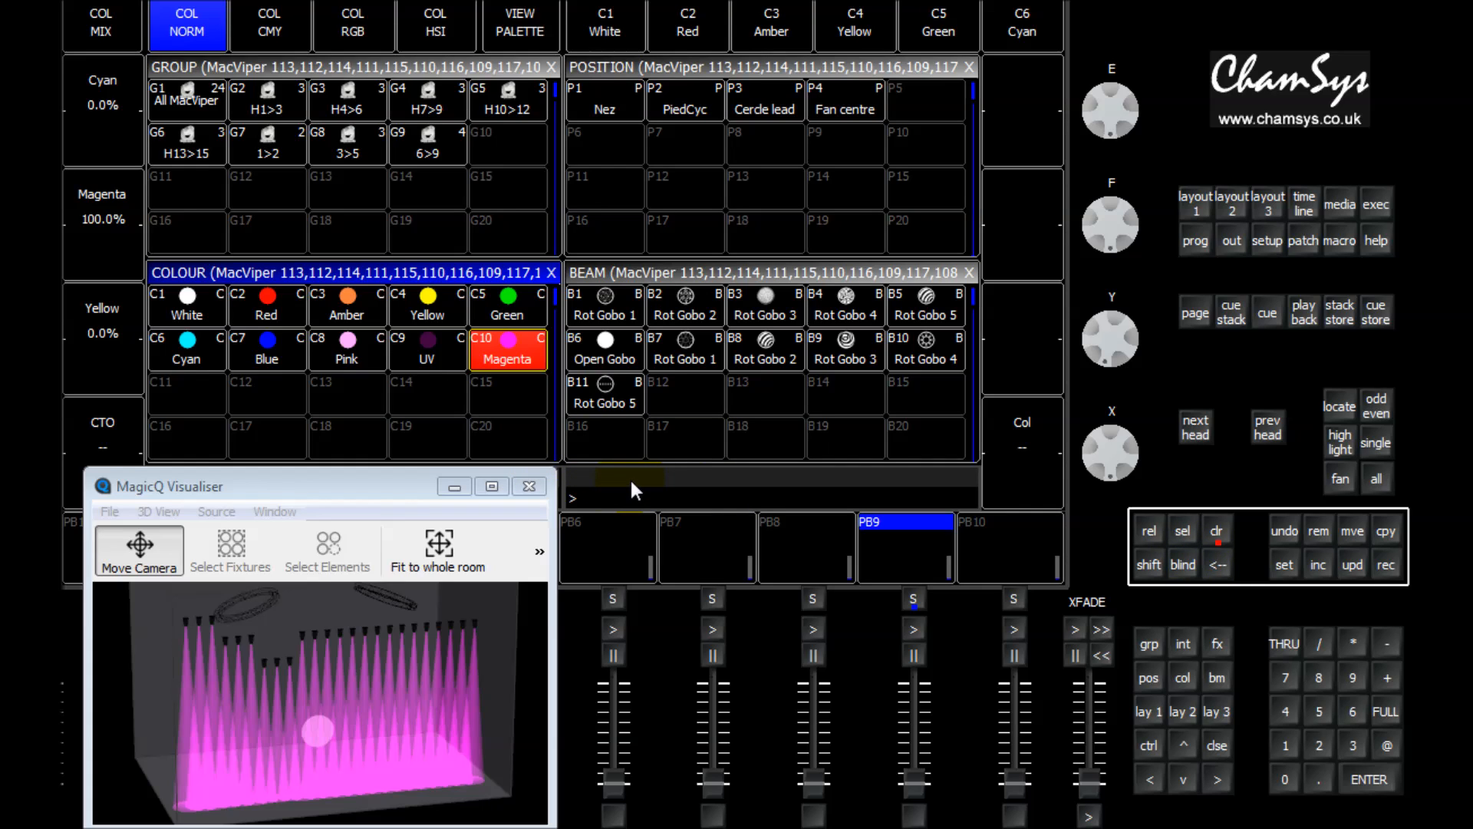
Apply Yellow with a command-line entry beginning with 3, and Blue with the entry 11*.
click(1353, 745)
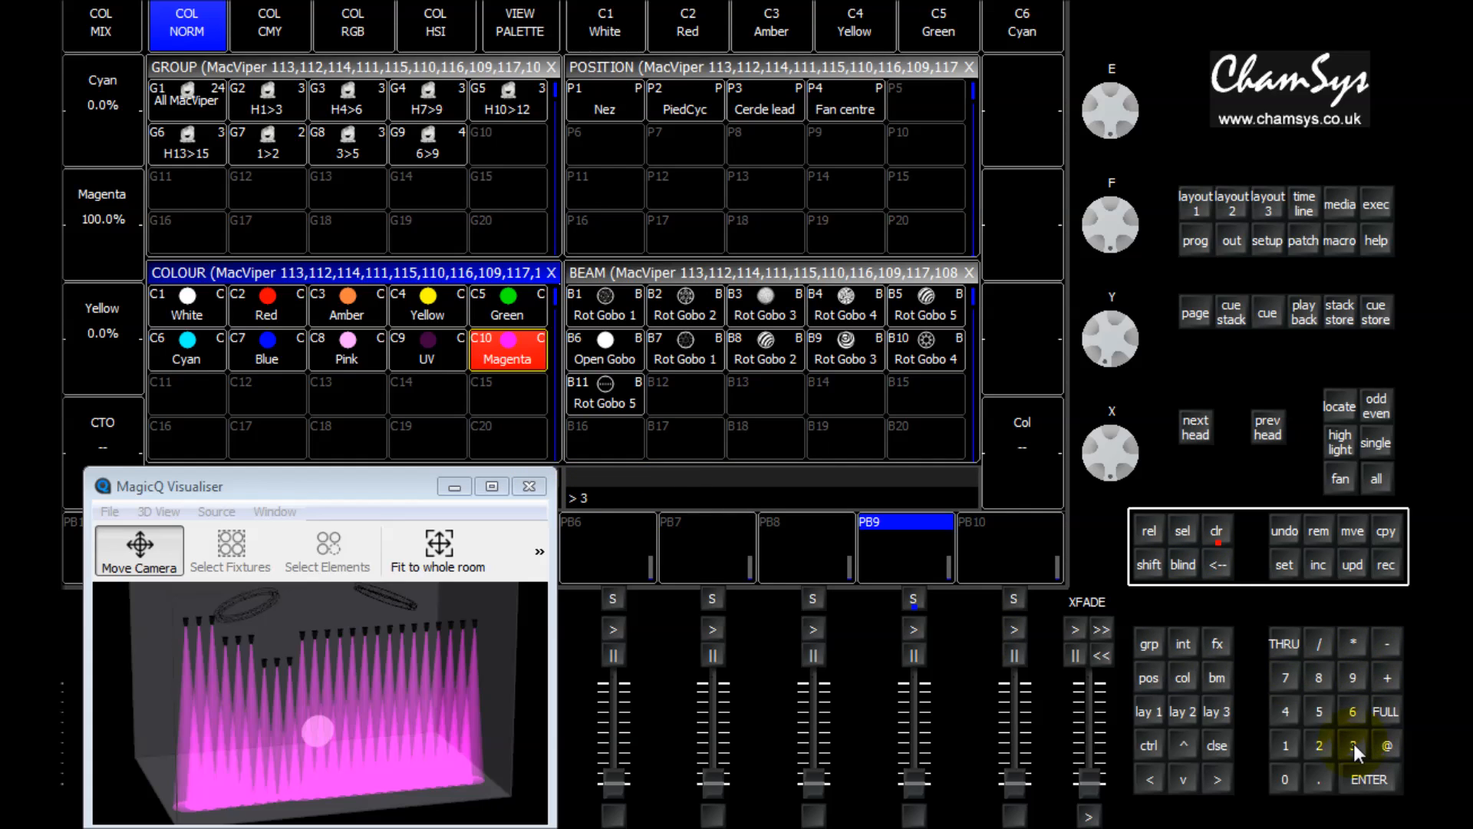
click(431, 318)
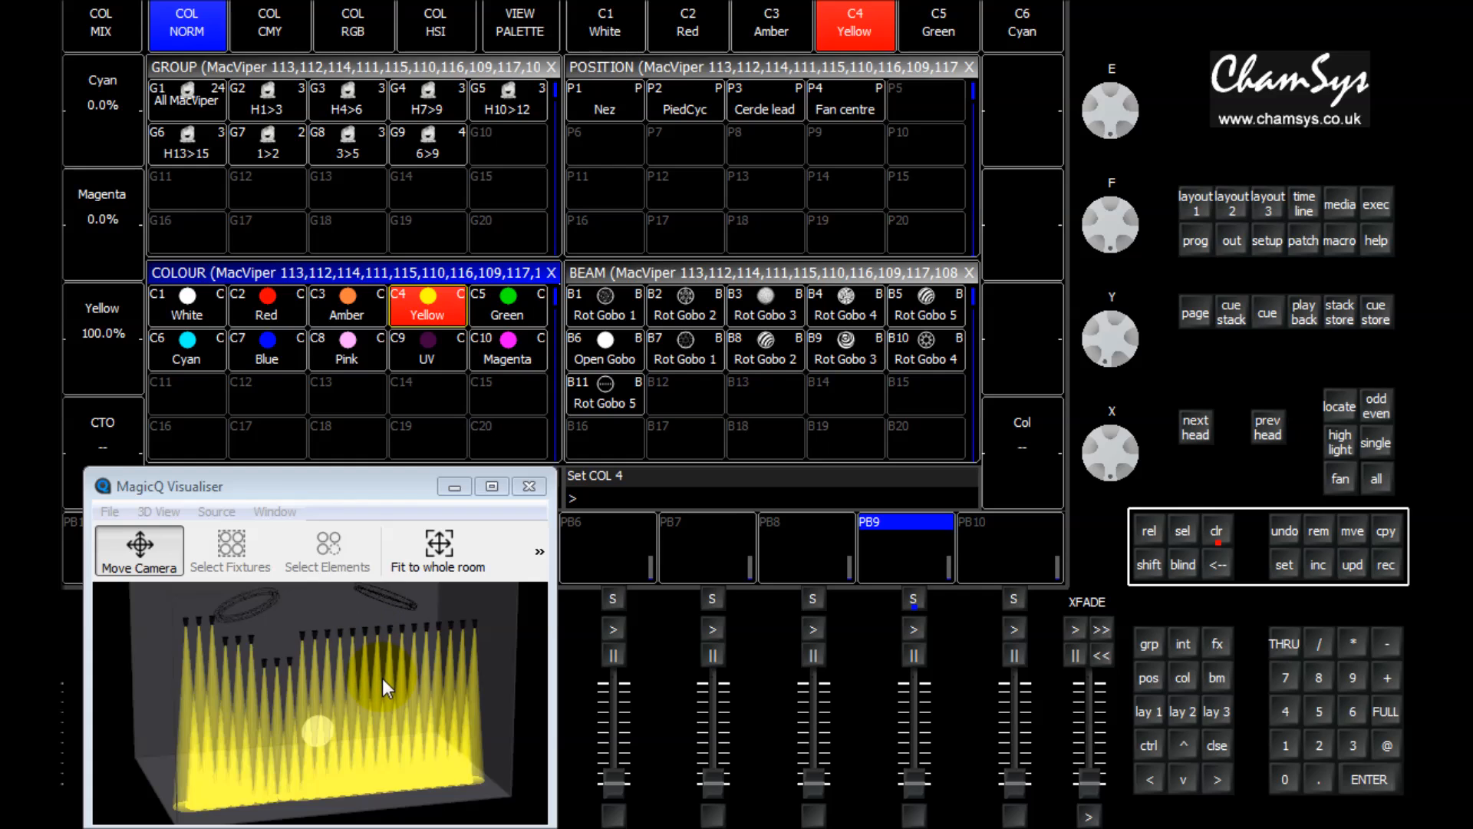
double_click(1286, 745)
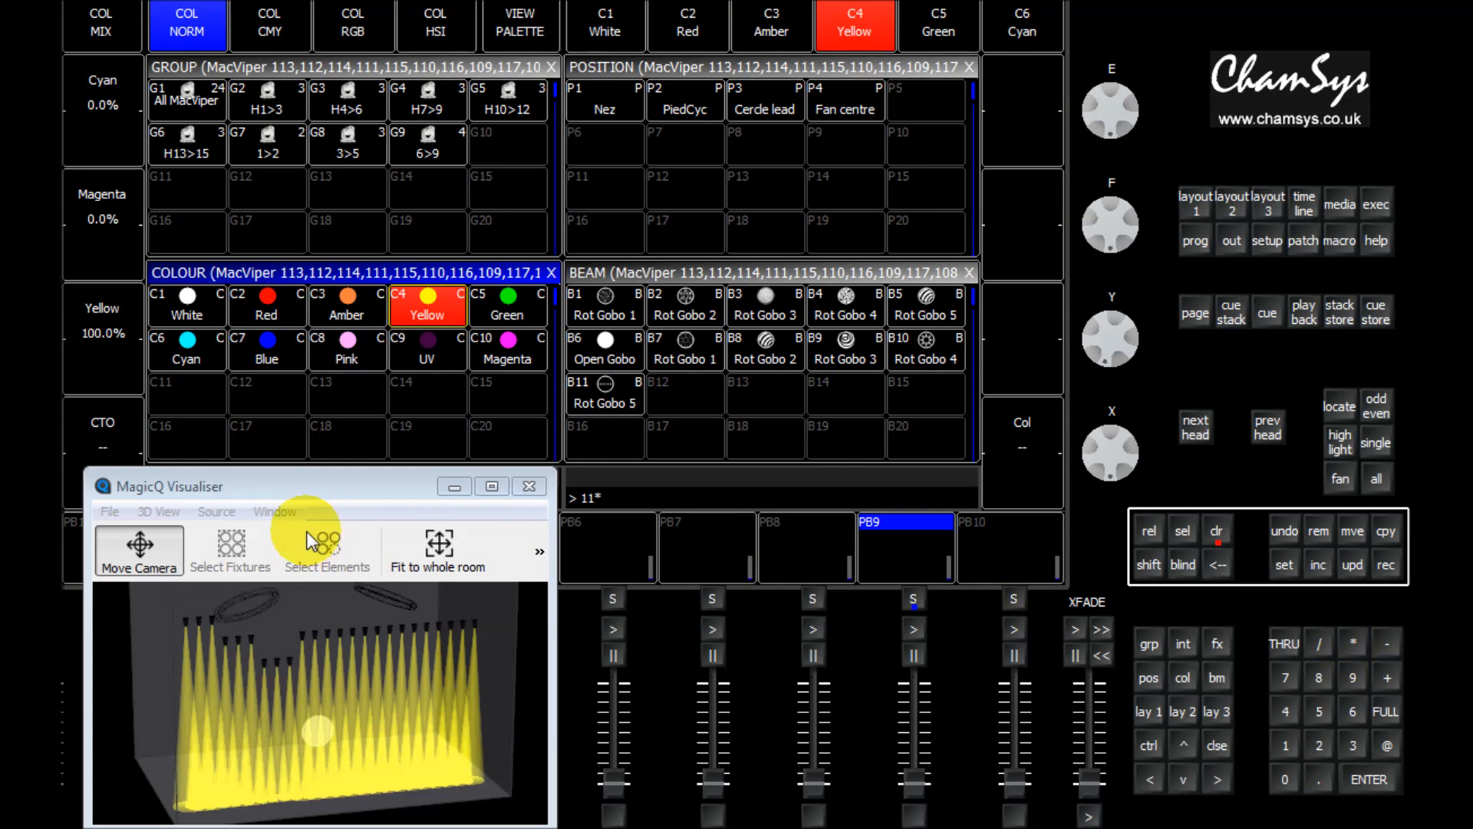
click(269, 347)
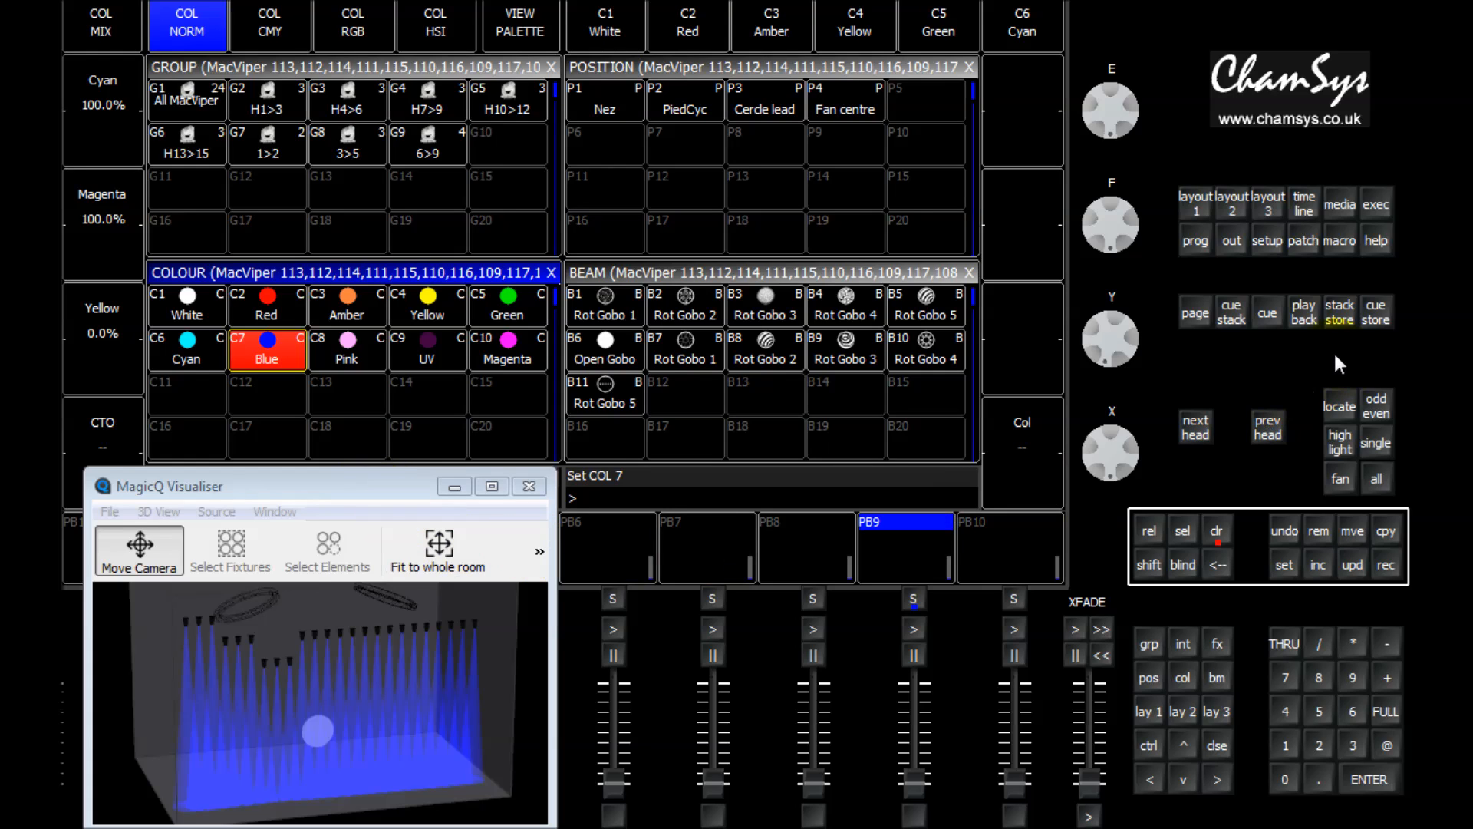
Set the fan type to 2 Segs in segment mode, keeping it Asym.
click(1340, 479)
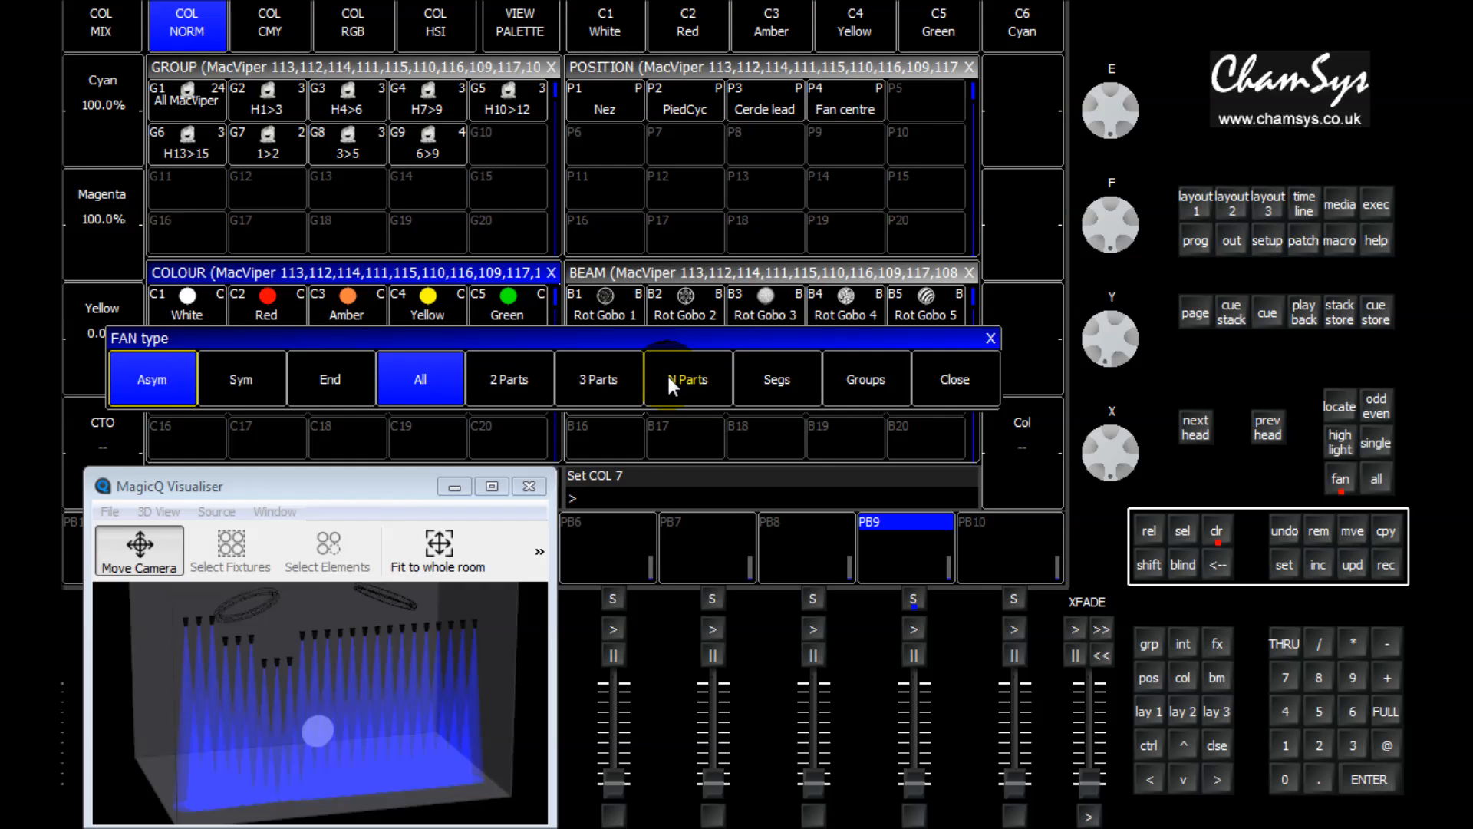
click(778, 389)
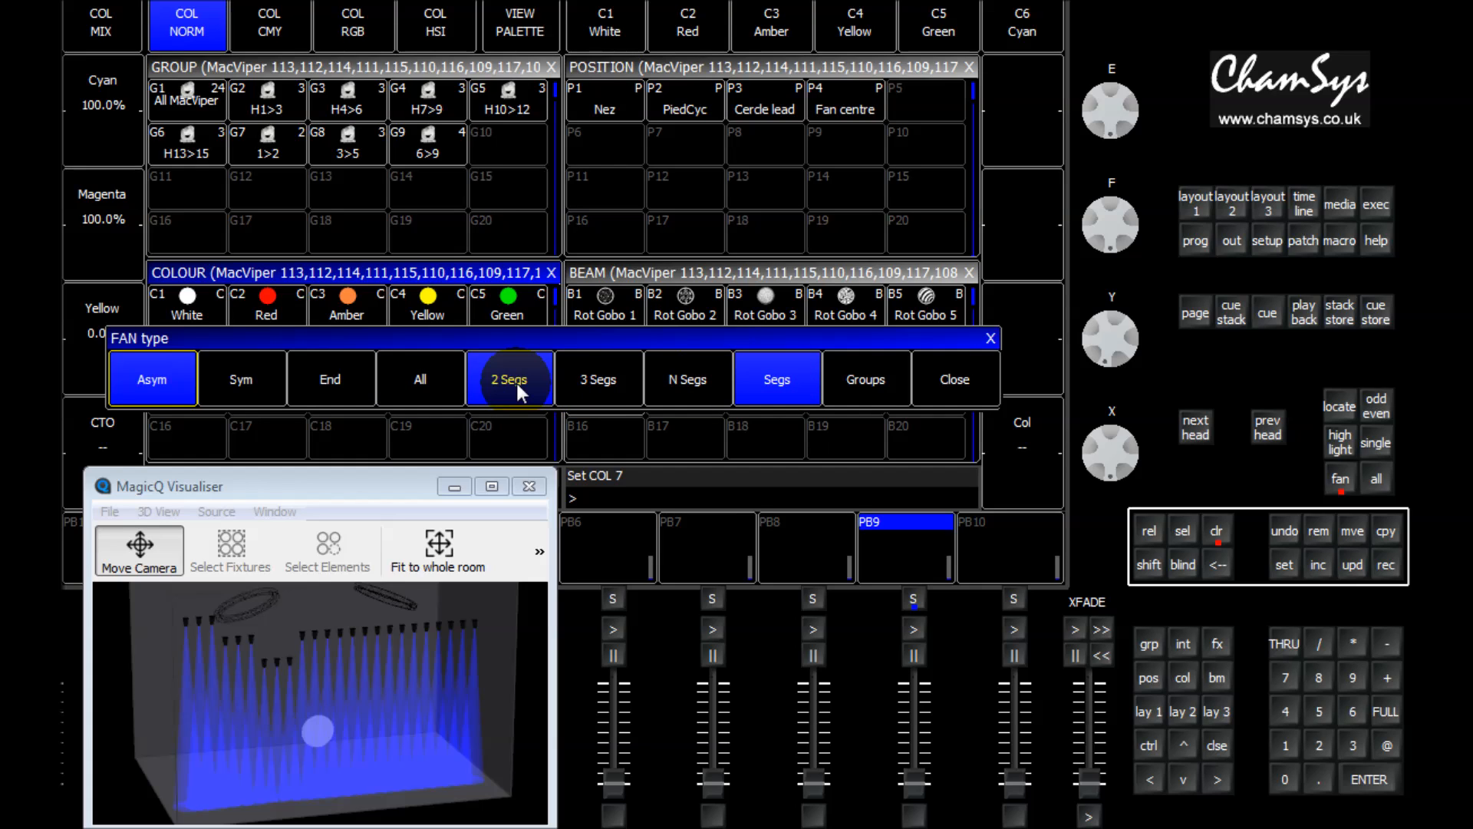
click(940, 383)
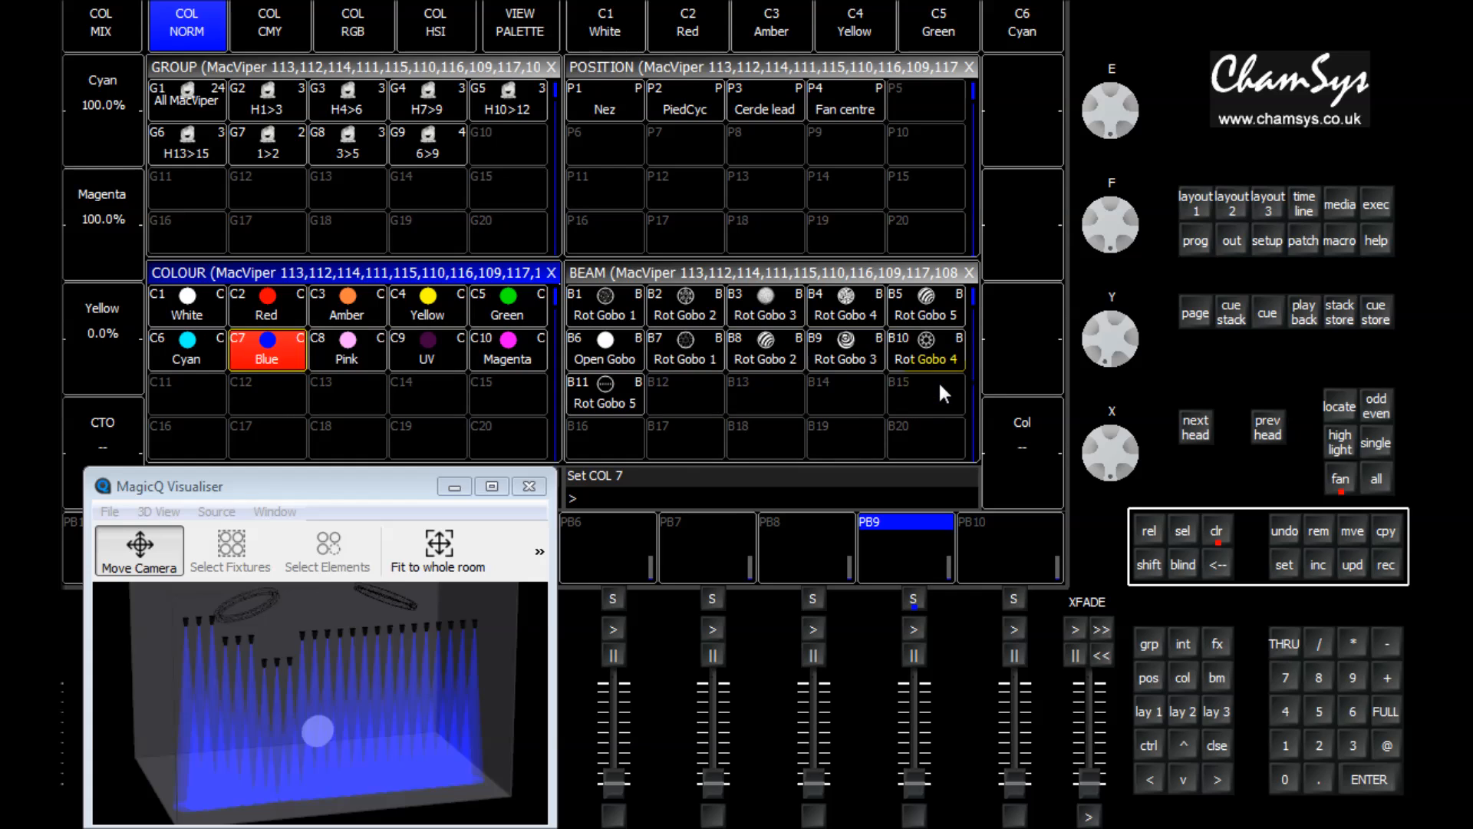
With 2 Segs active, apply Yellow with an entry beginning with 3, and Red with the entry 11*.
click(1347, 746)
click(432, 315)
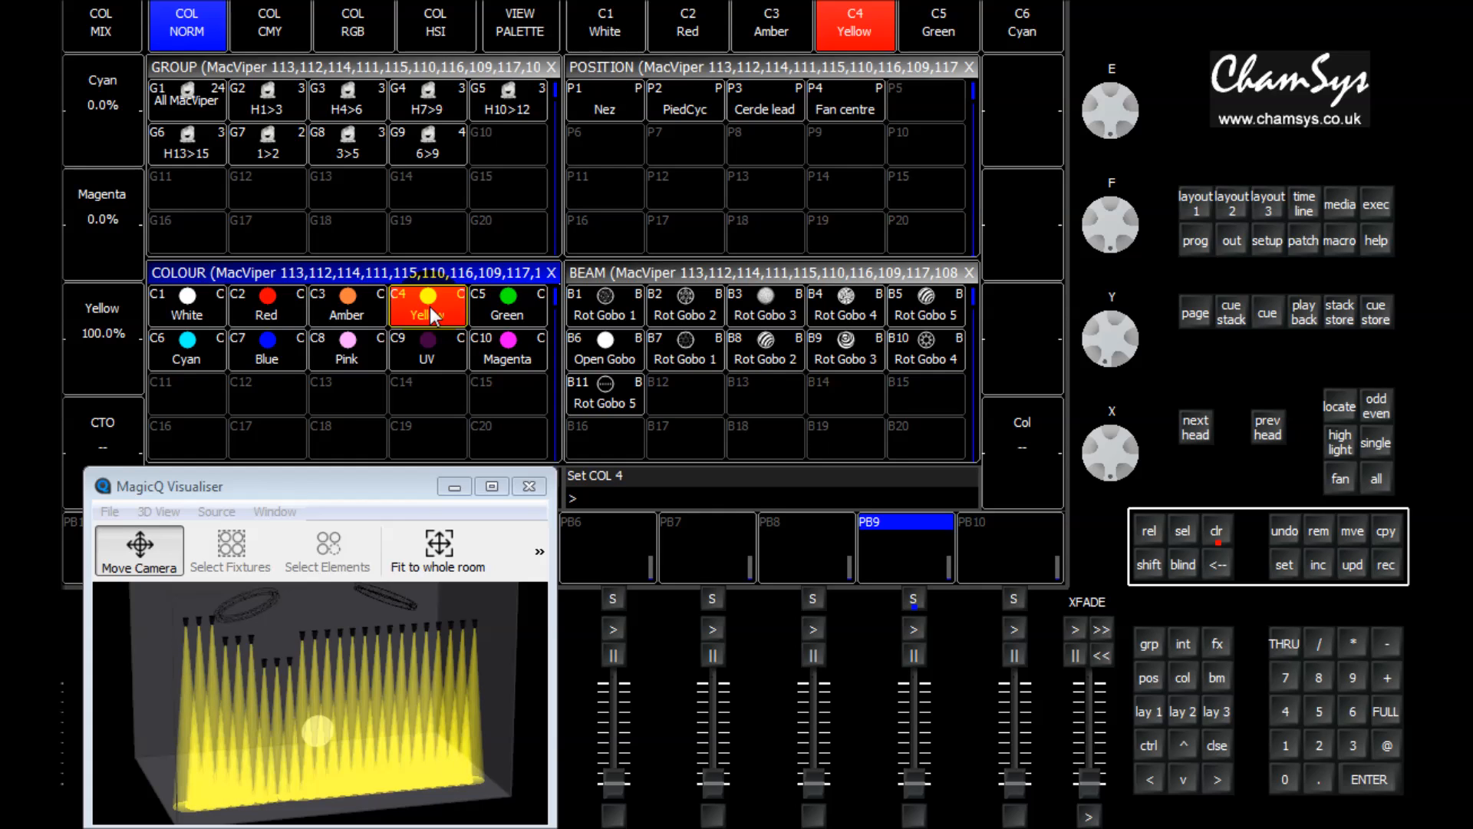
click(1284, 745)
click(1285, 745)
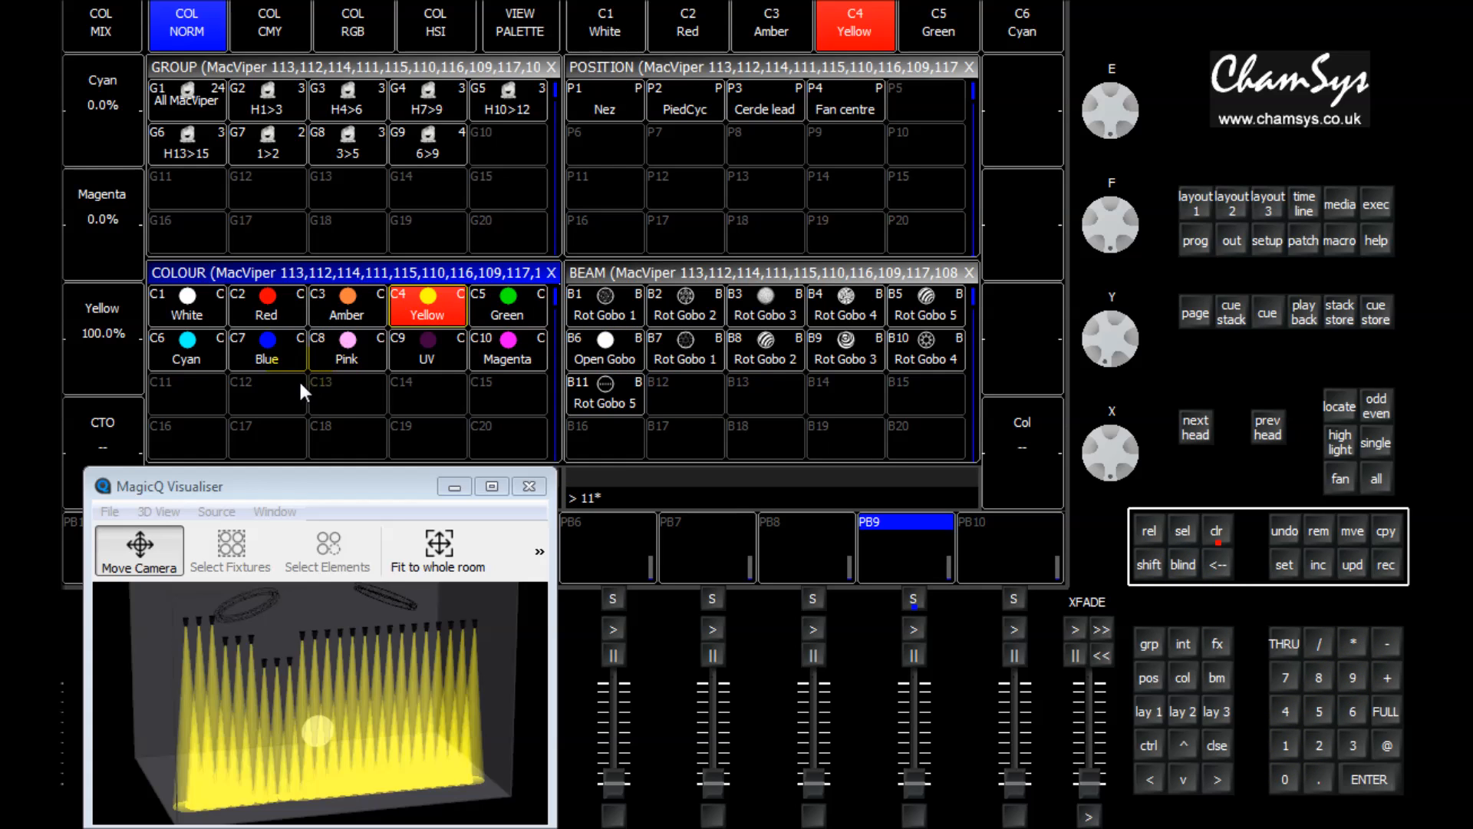
click(265, 301)
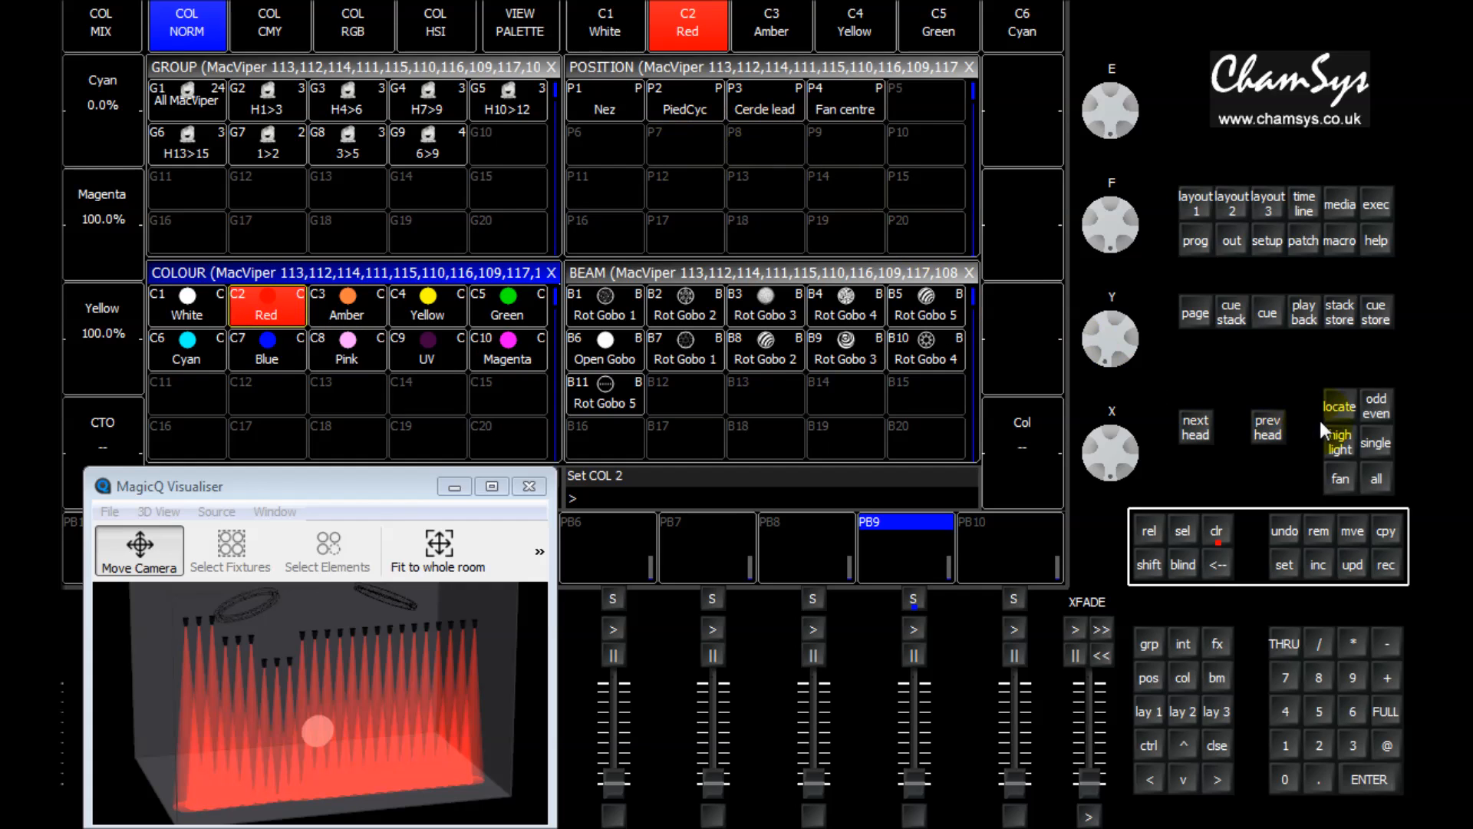
Check the fan type settings and apply Yellow again with a command-line entry beginning with 3.
click(1339, 477)
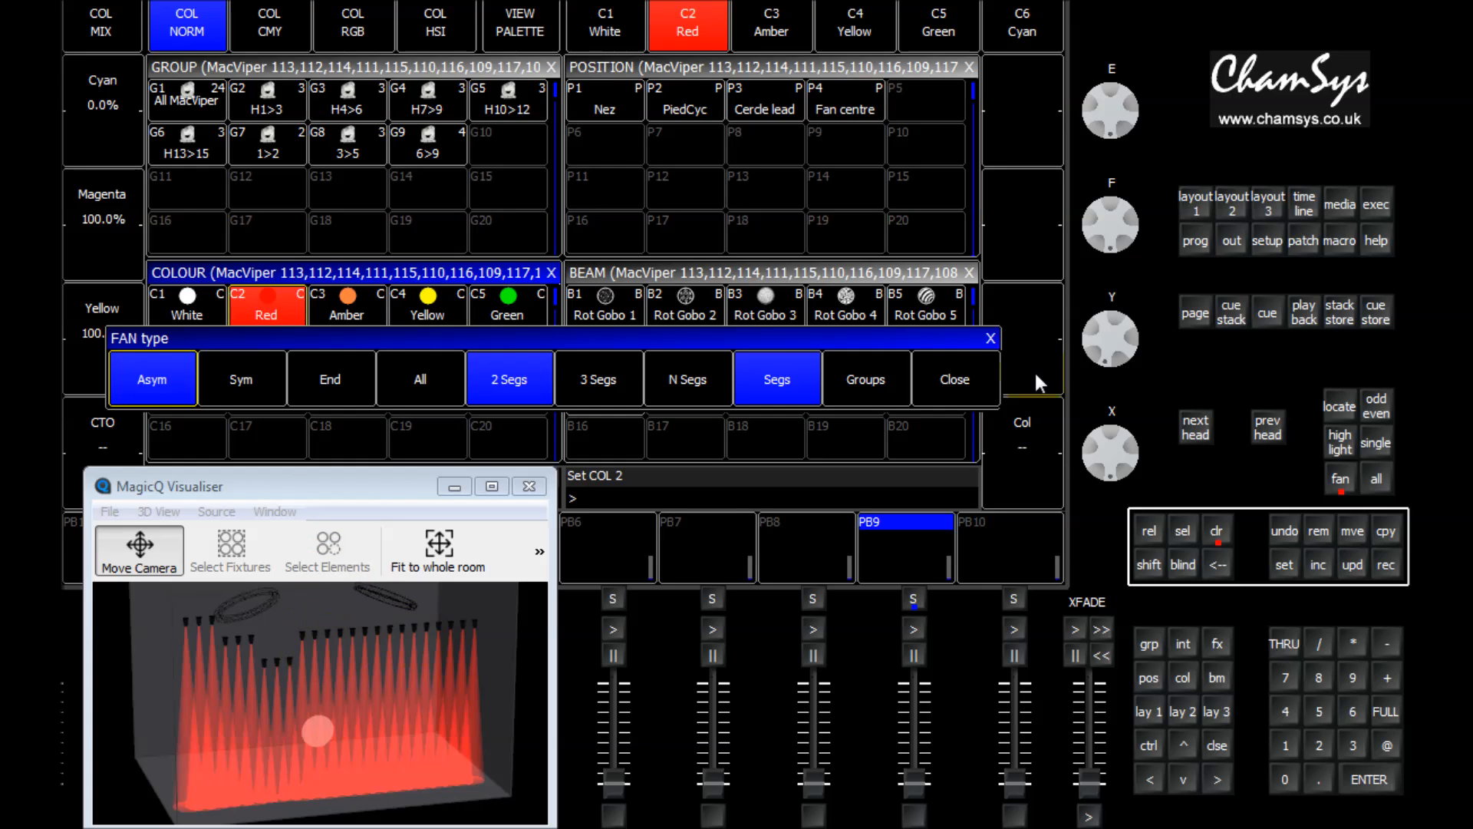
click(963, 384)
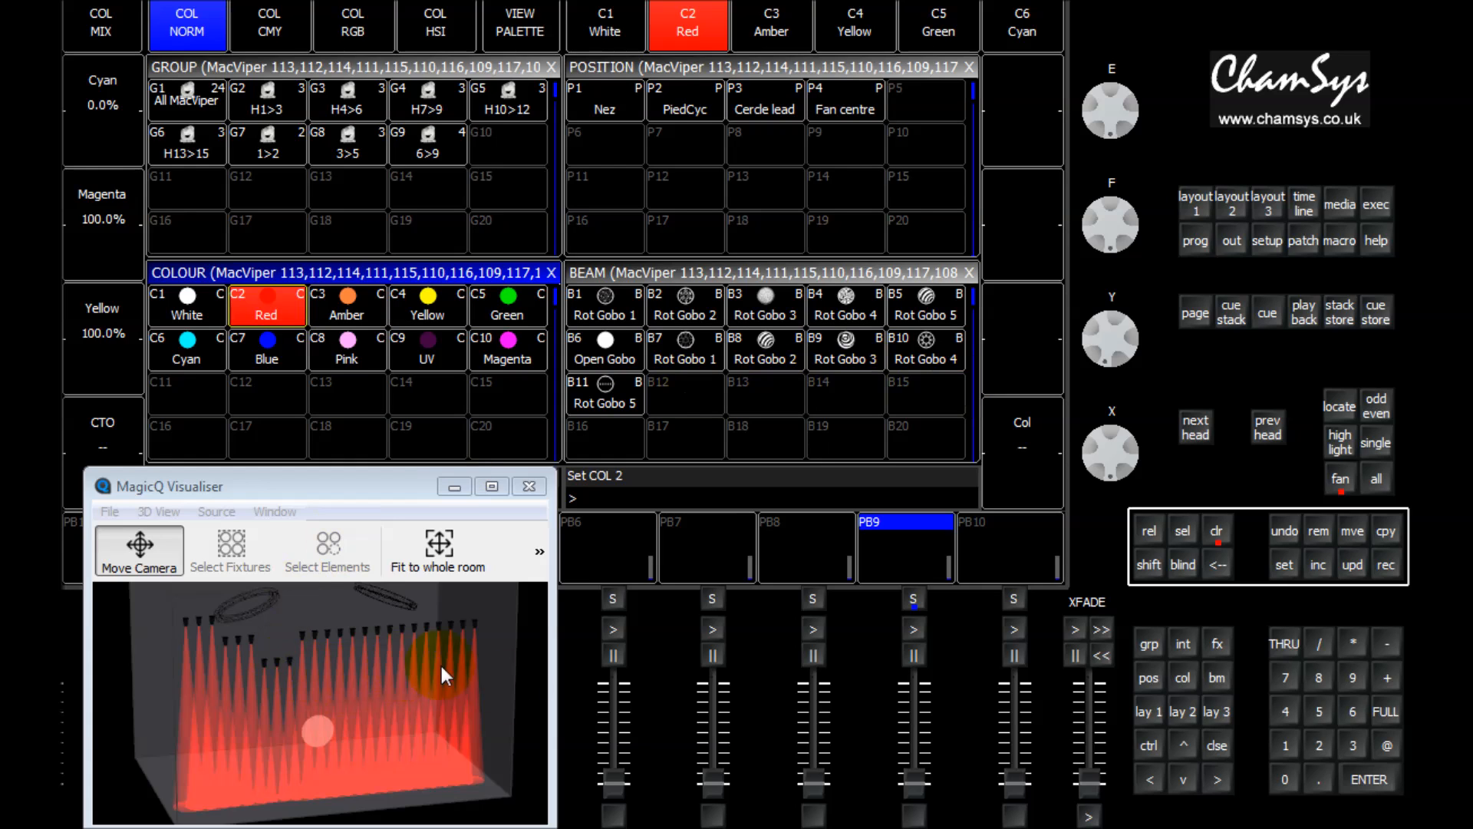
click(1346, 743)
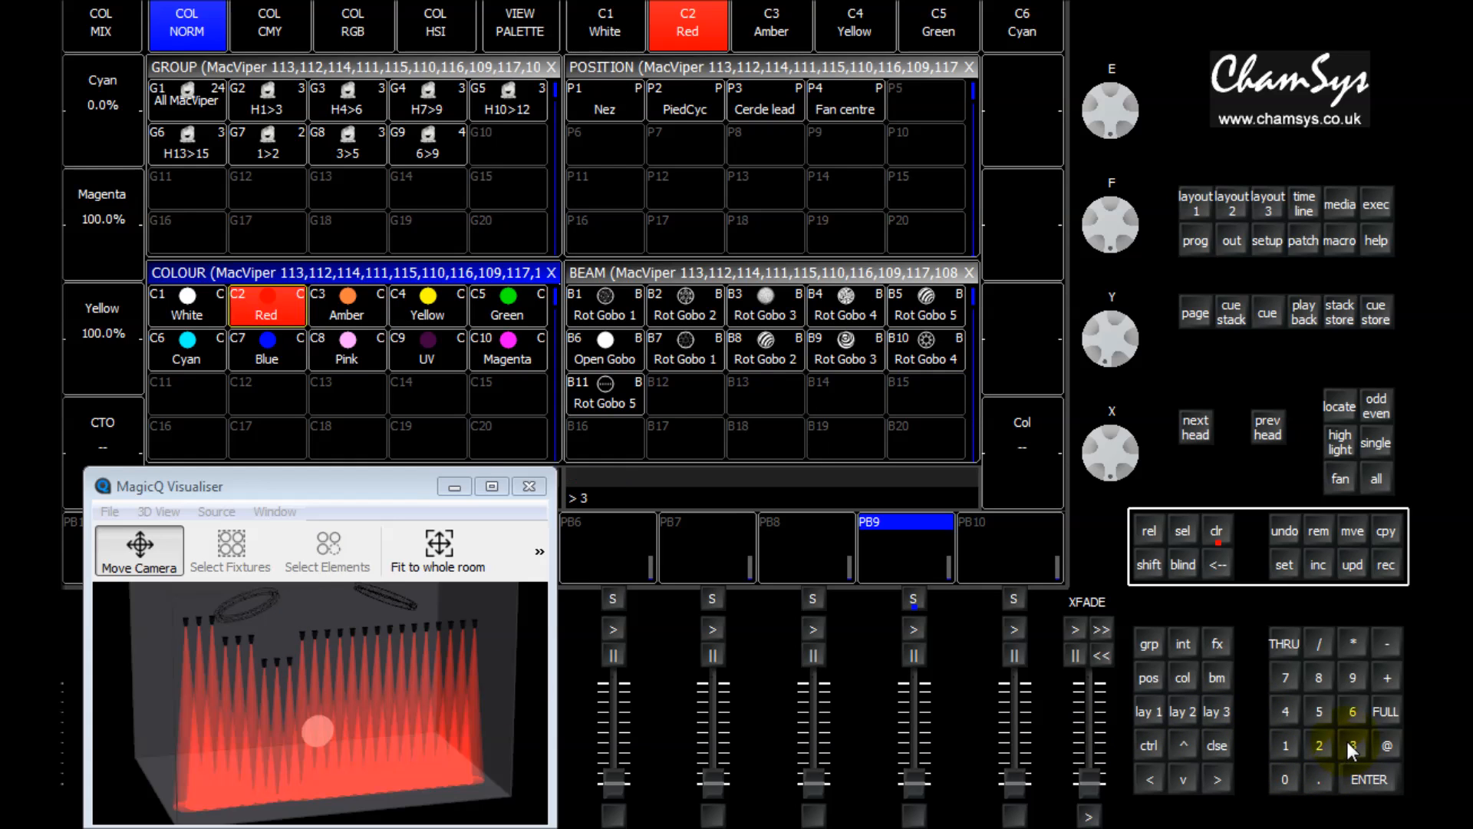
click(418, 304)
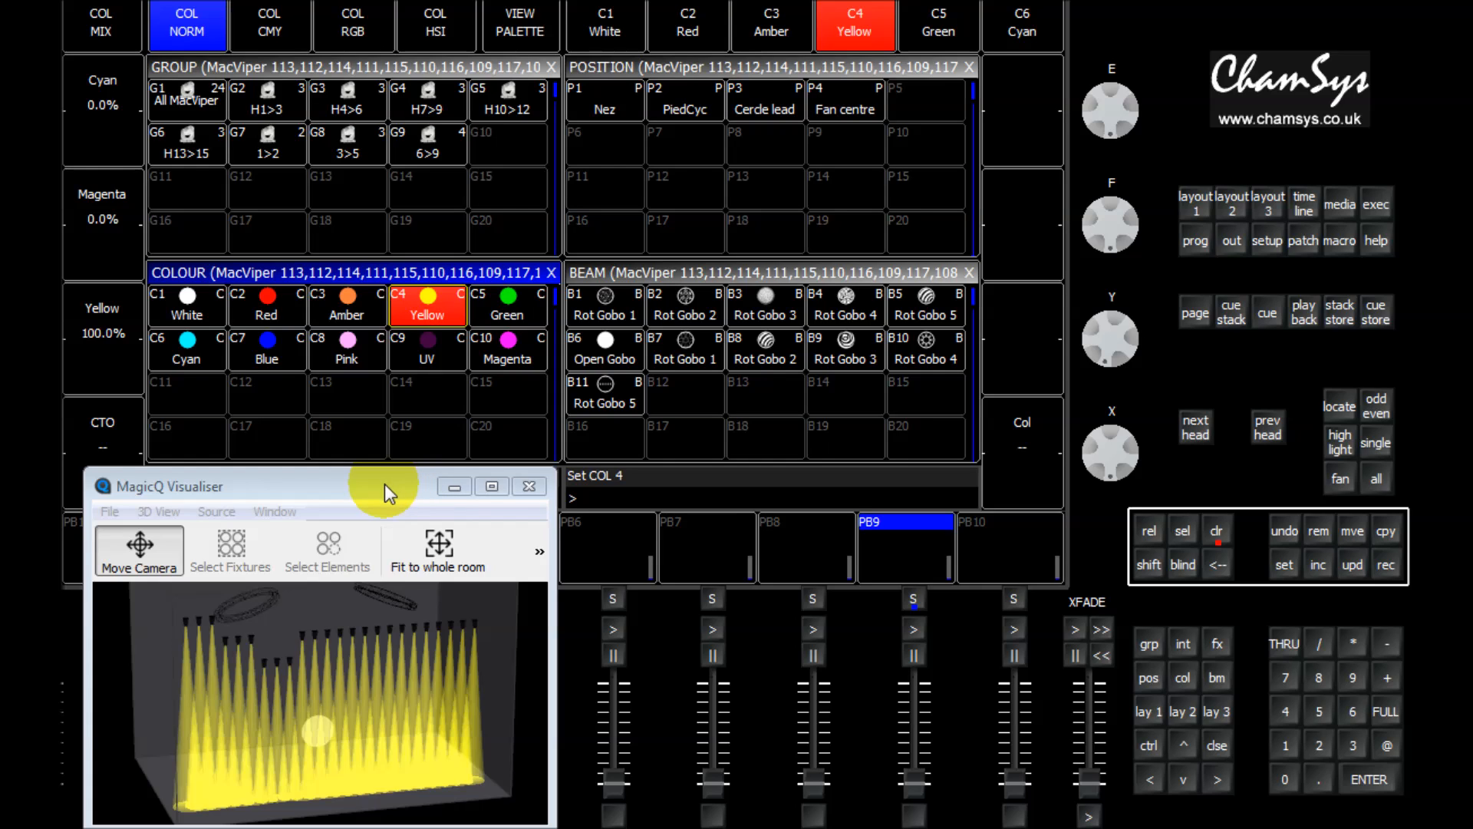
Colour the whole All MacViper group Blue, and apply Yellow with a command-line entry beginning with 3.
click(192, 103)
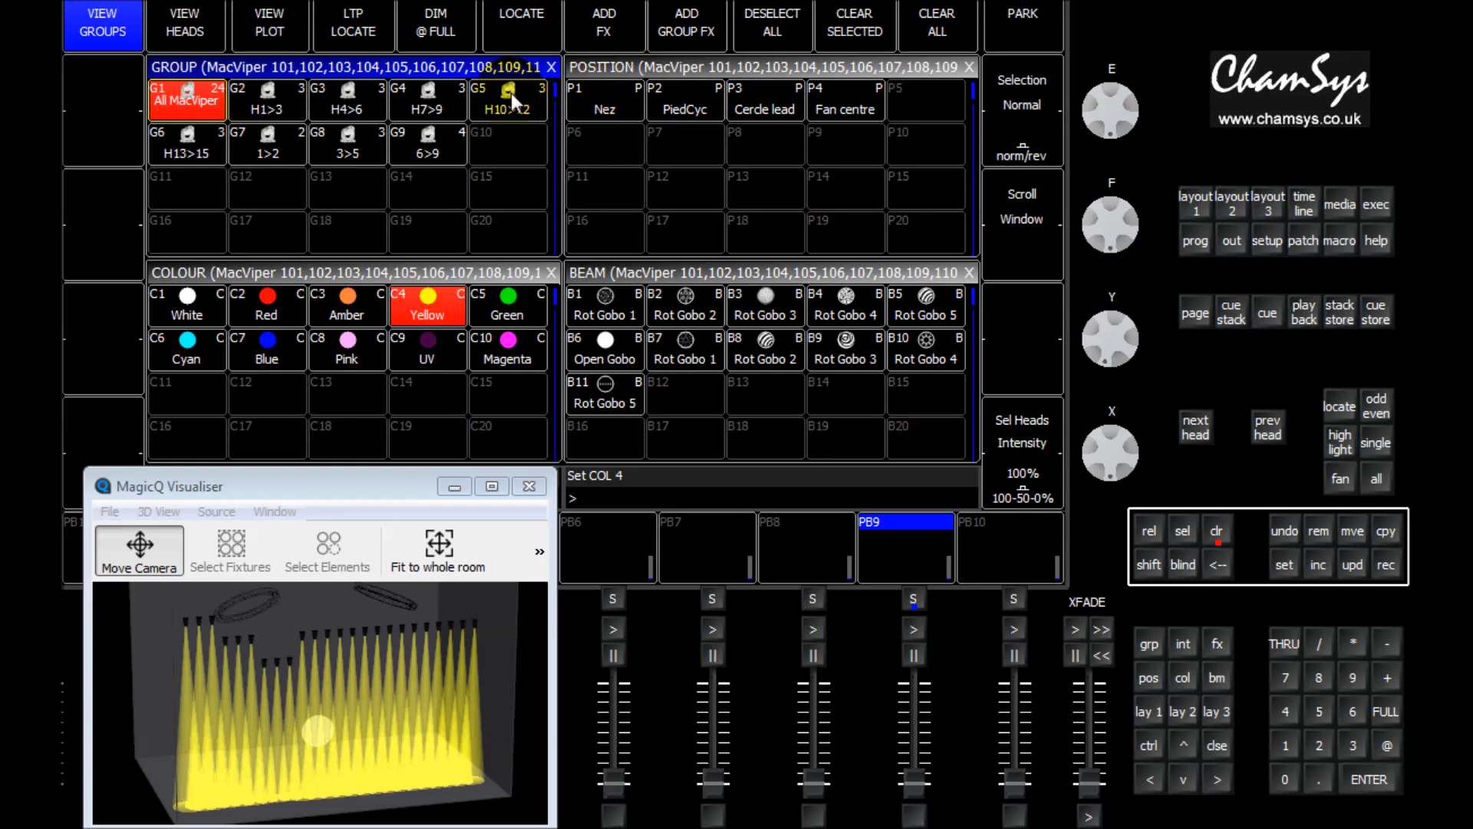
click(278, 359)
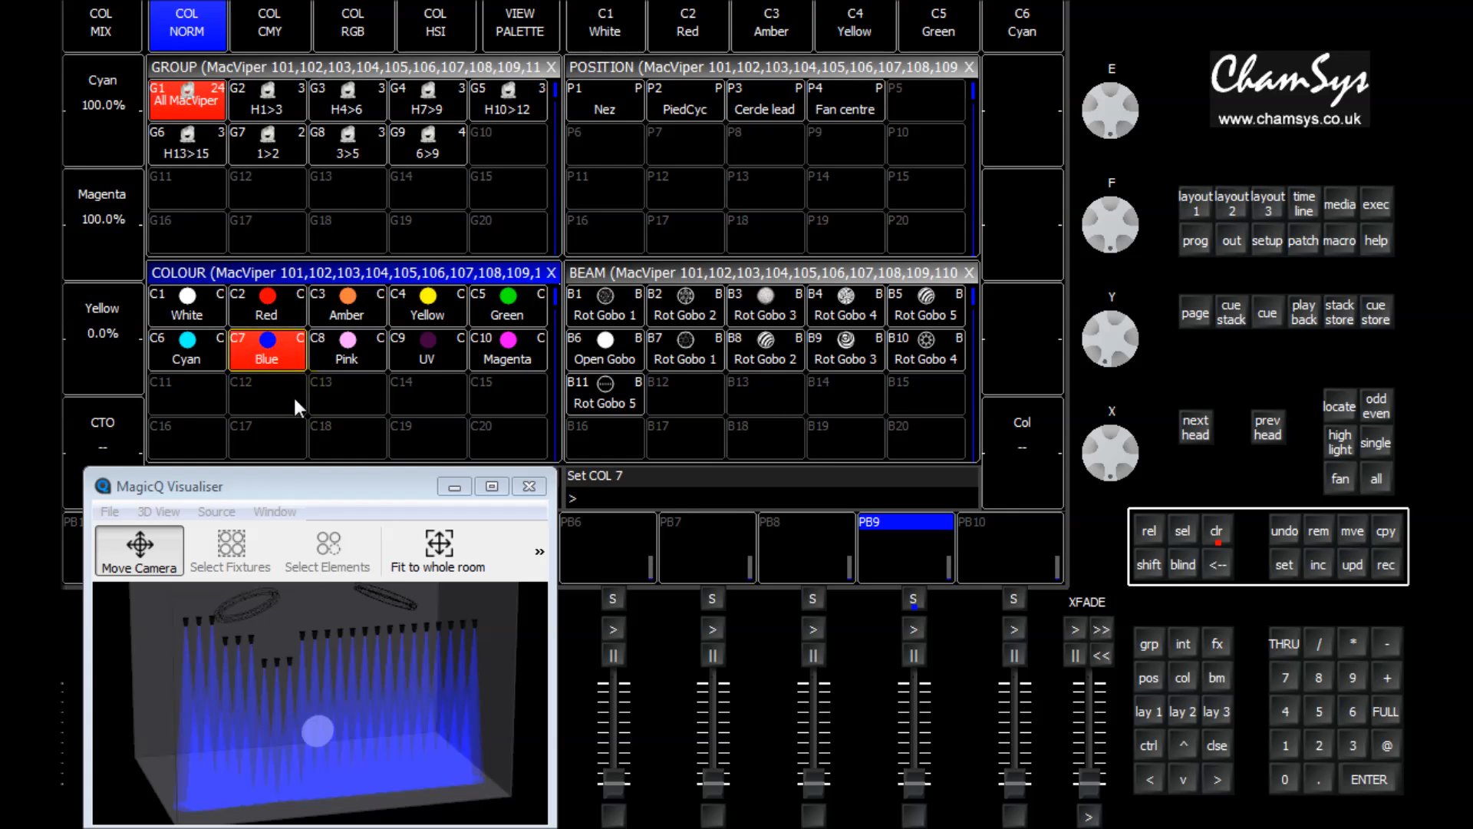
click(1352, 745)
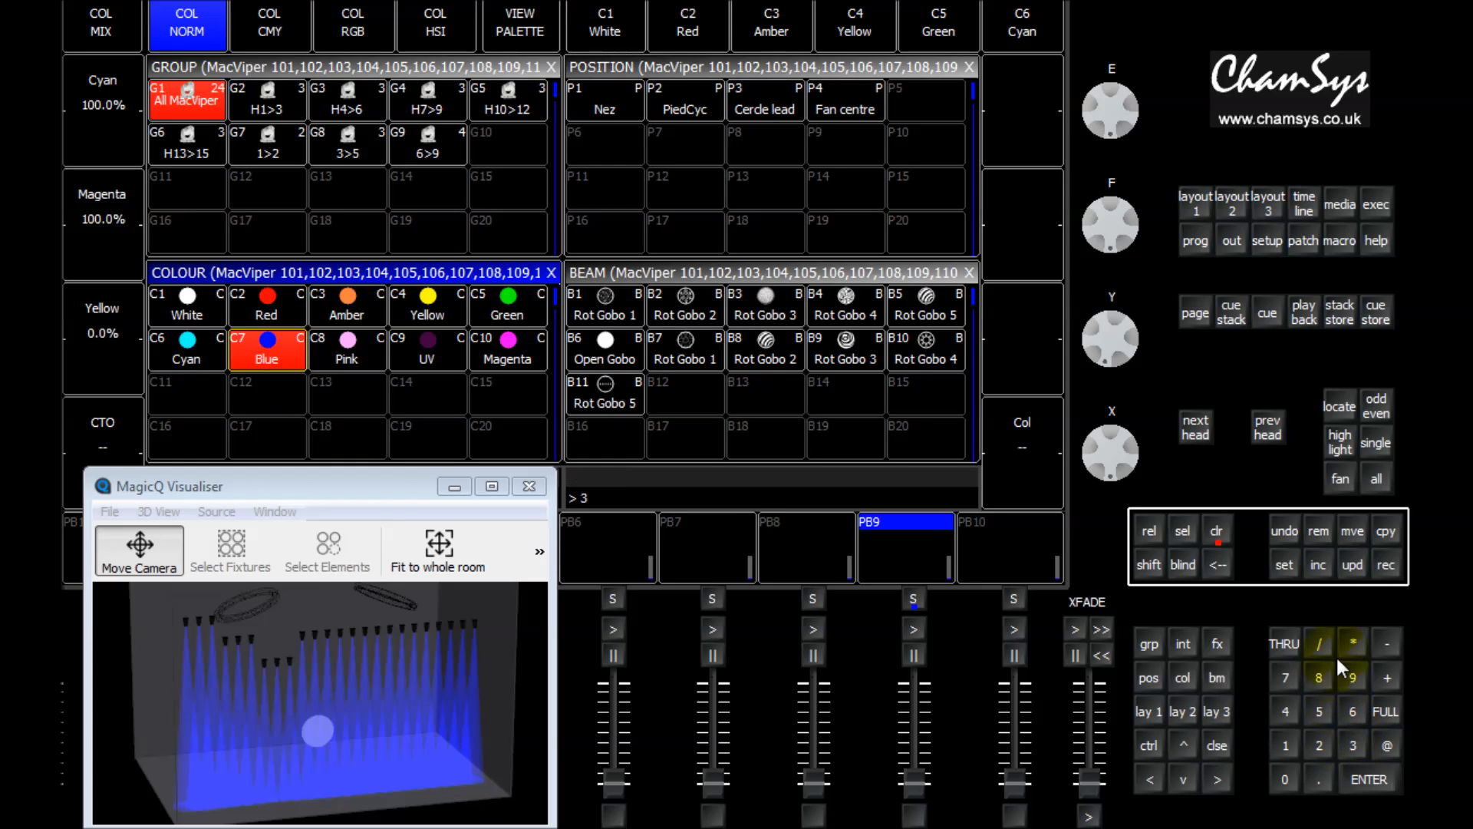
click(432, 311)
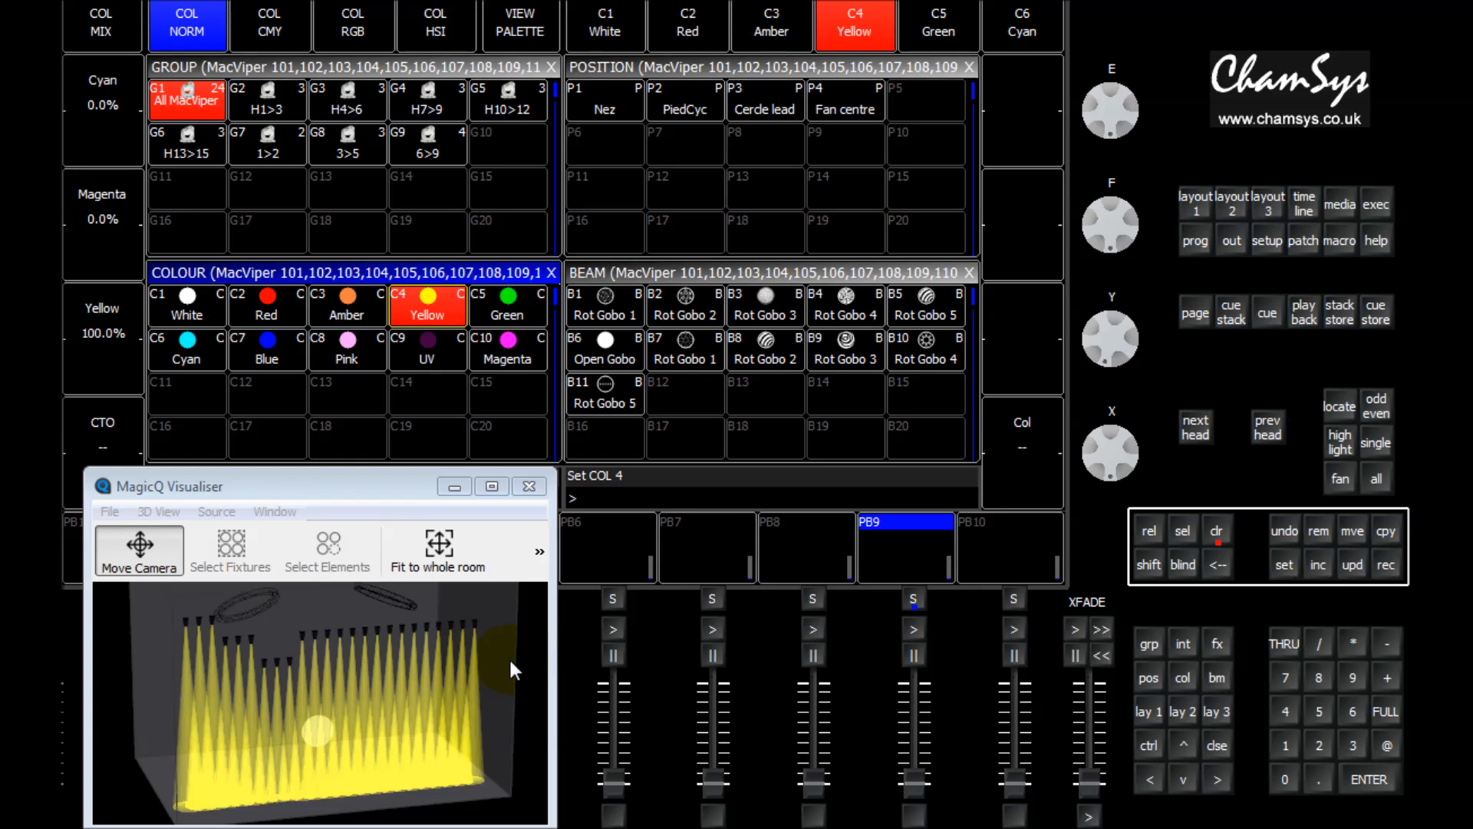
Apply Blue with the command-line entry 3*/, and Yellow with another entry beginning with 3.
click(1352, 745)
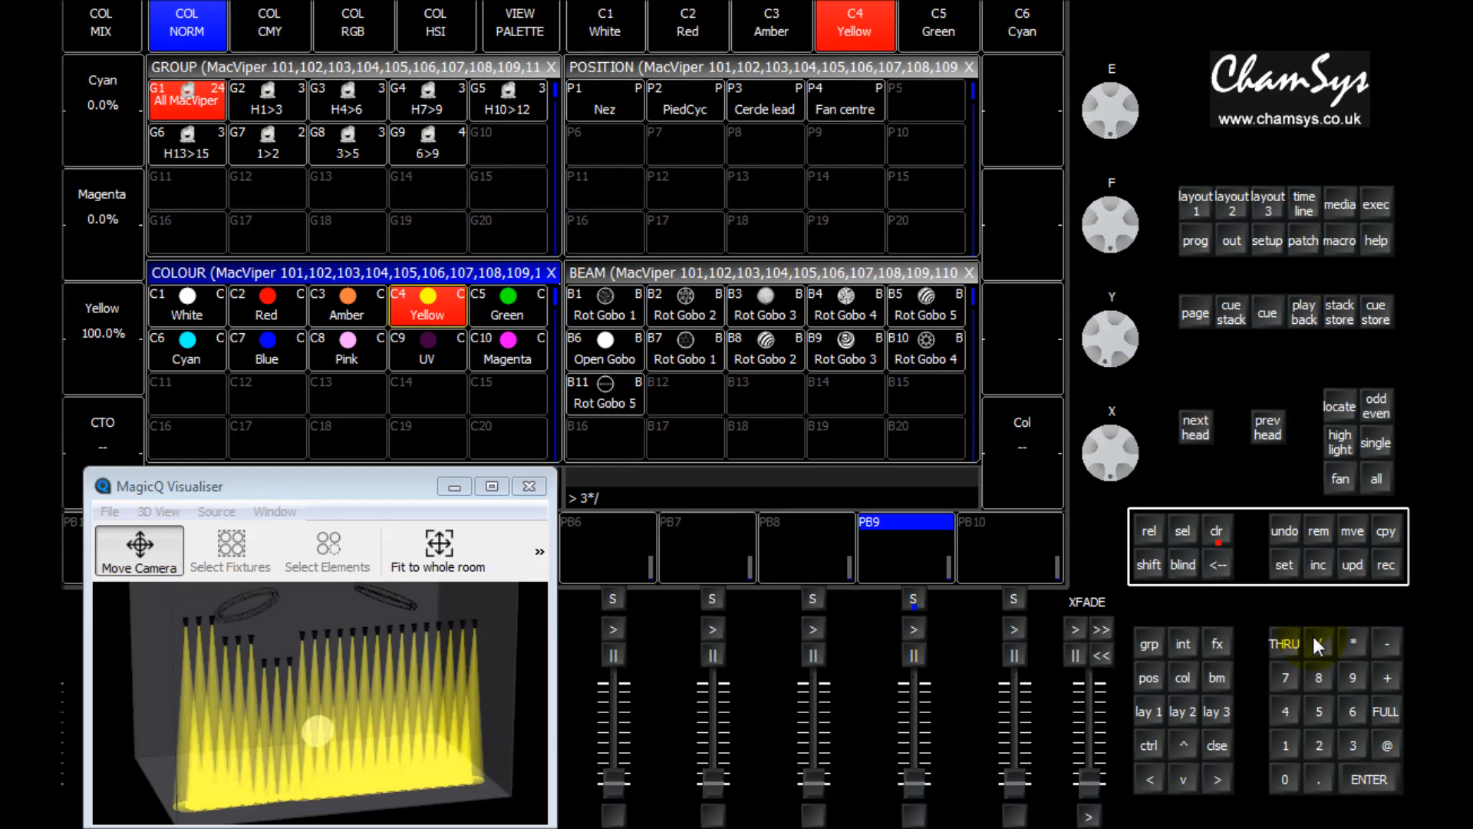
click(281, 355)
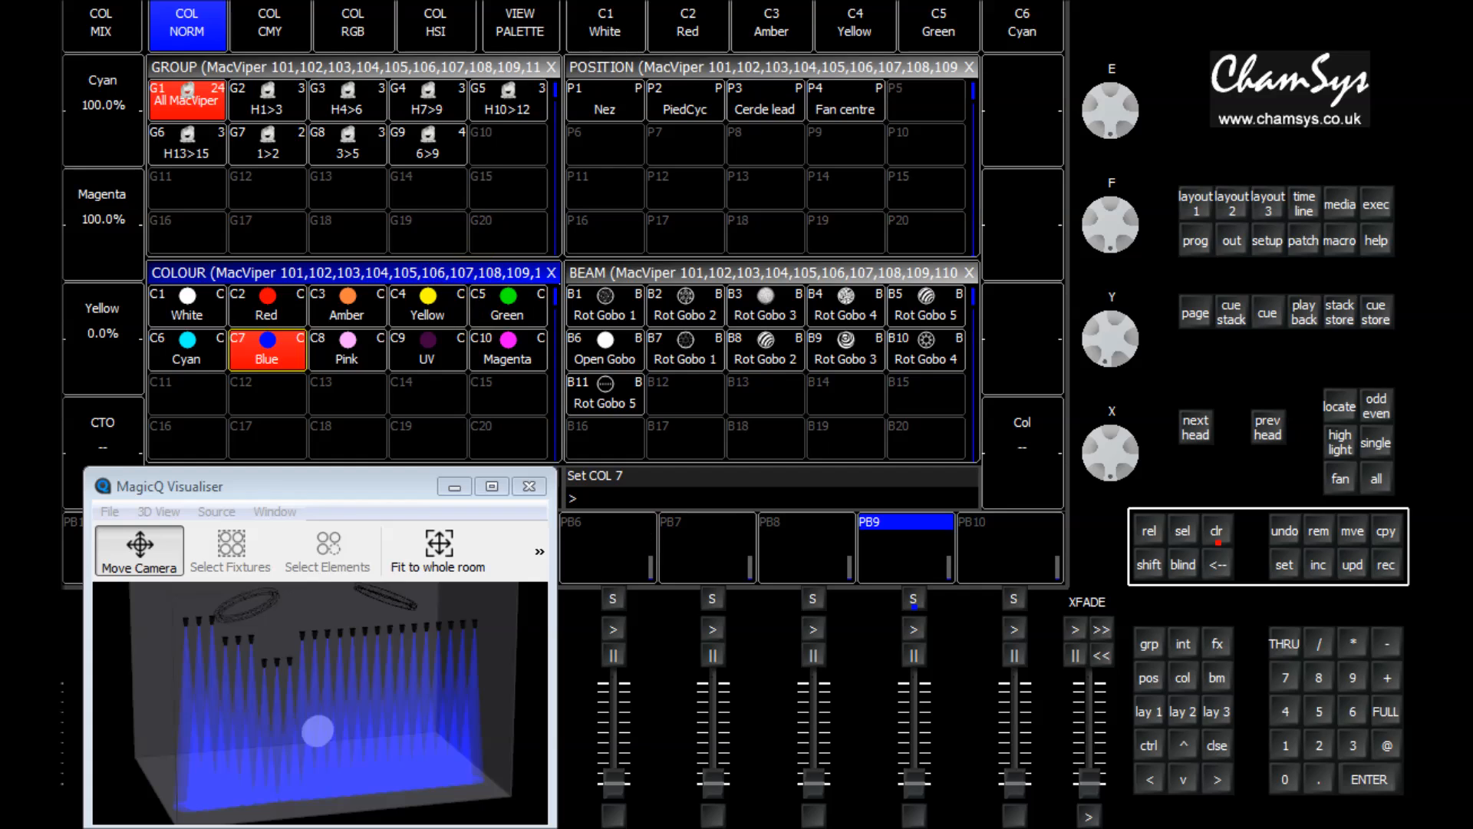
click(1354, 743)
click(441, 300)
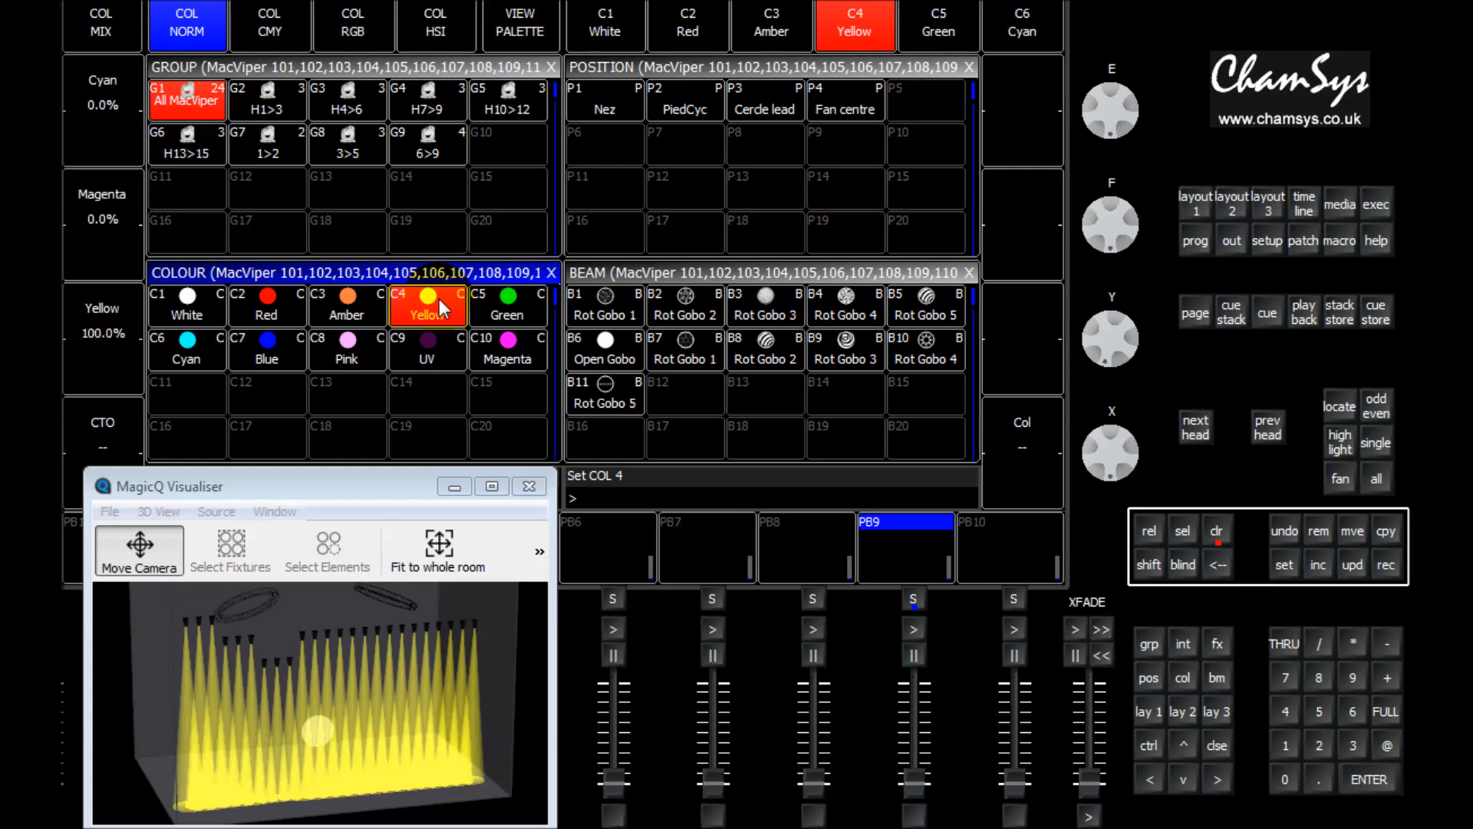
Apply Magenta with the command-line entry 3*+, and check the selection order options.
click(1353, 745)
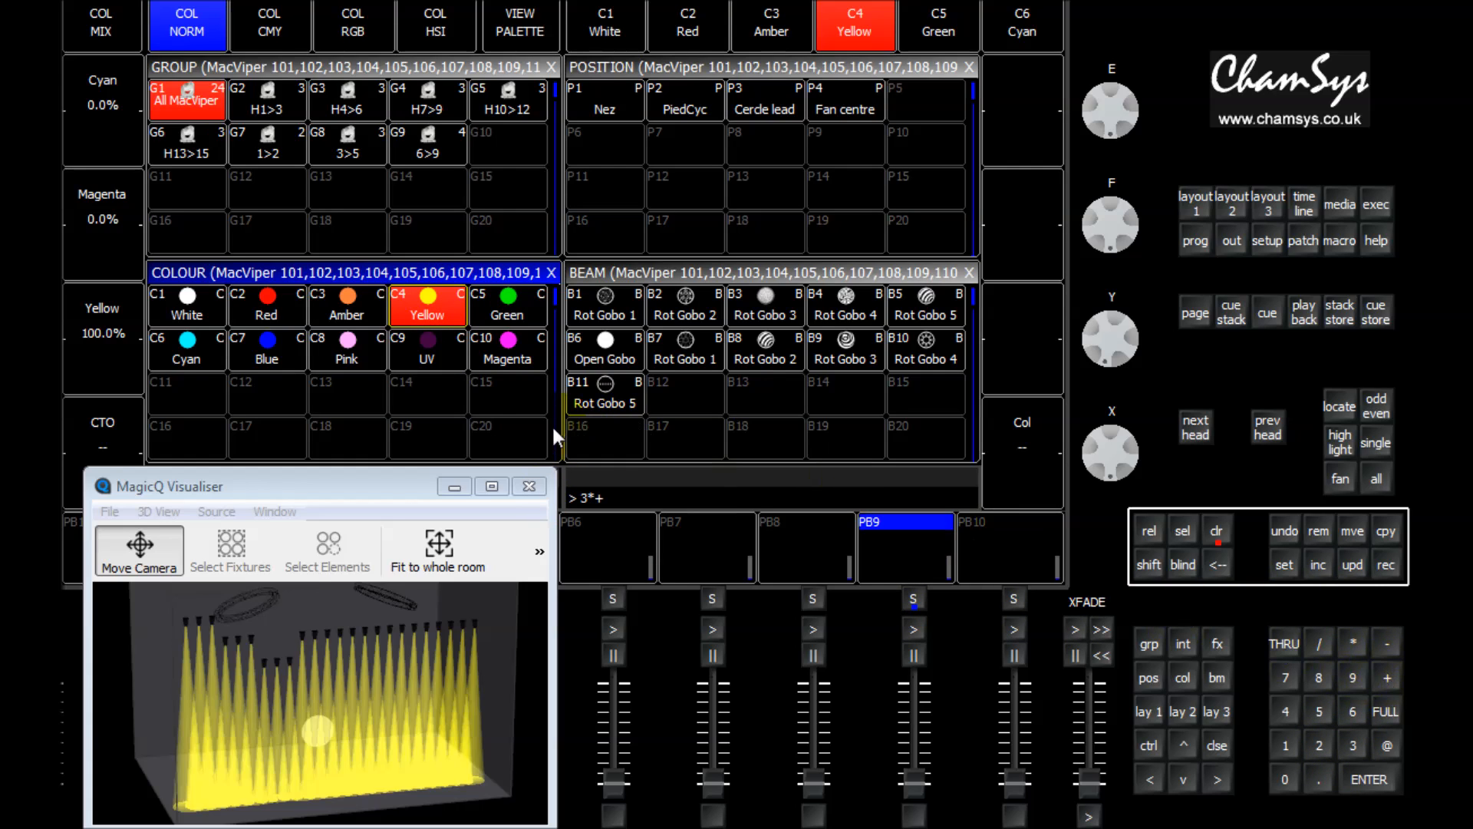
click(510, 354)
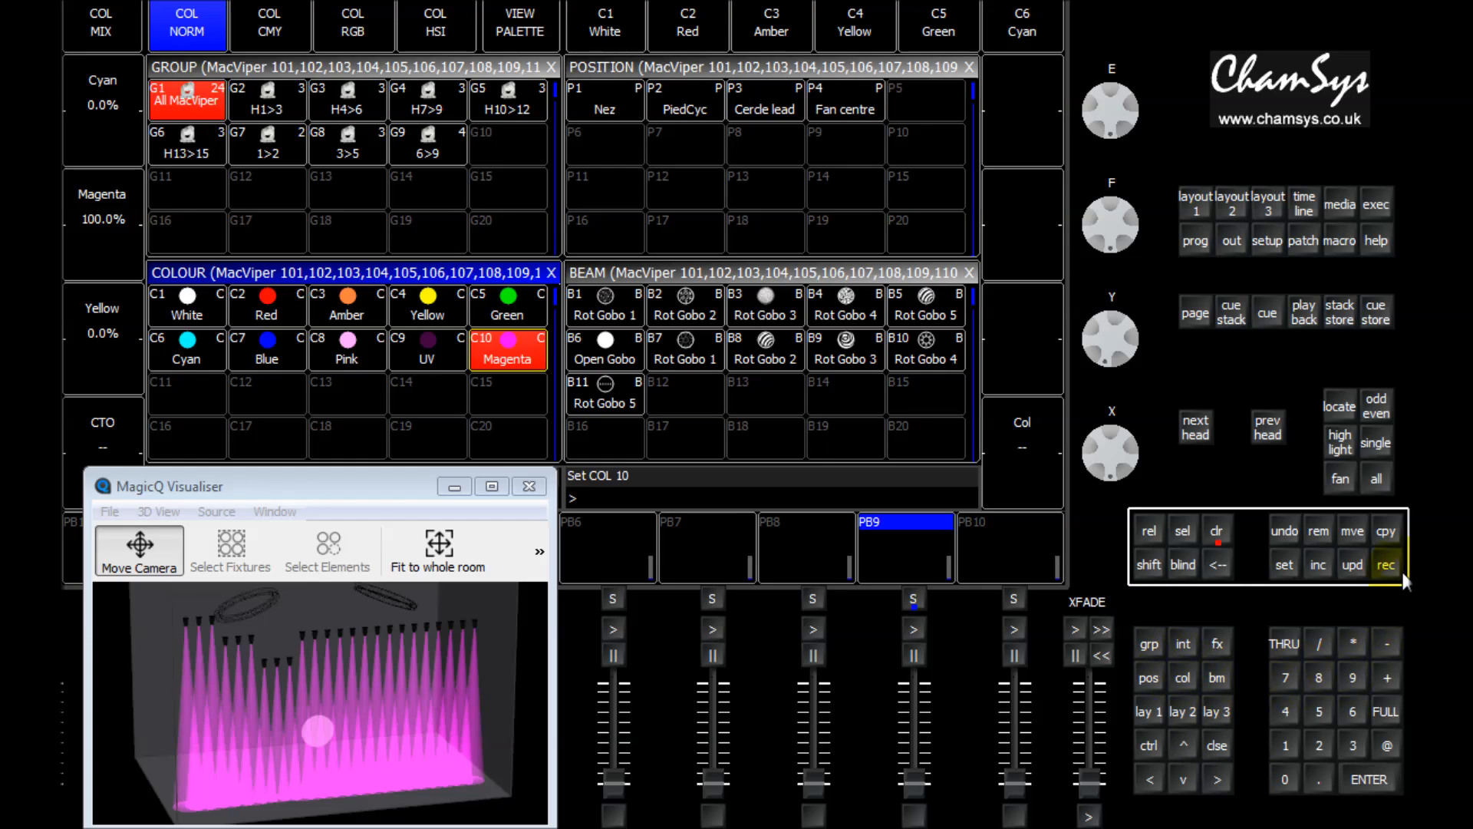
click(1377, 479)
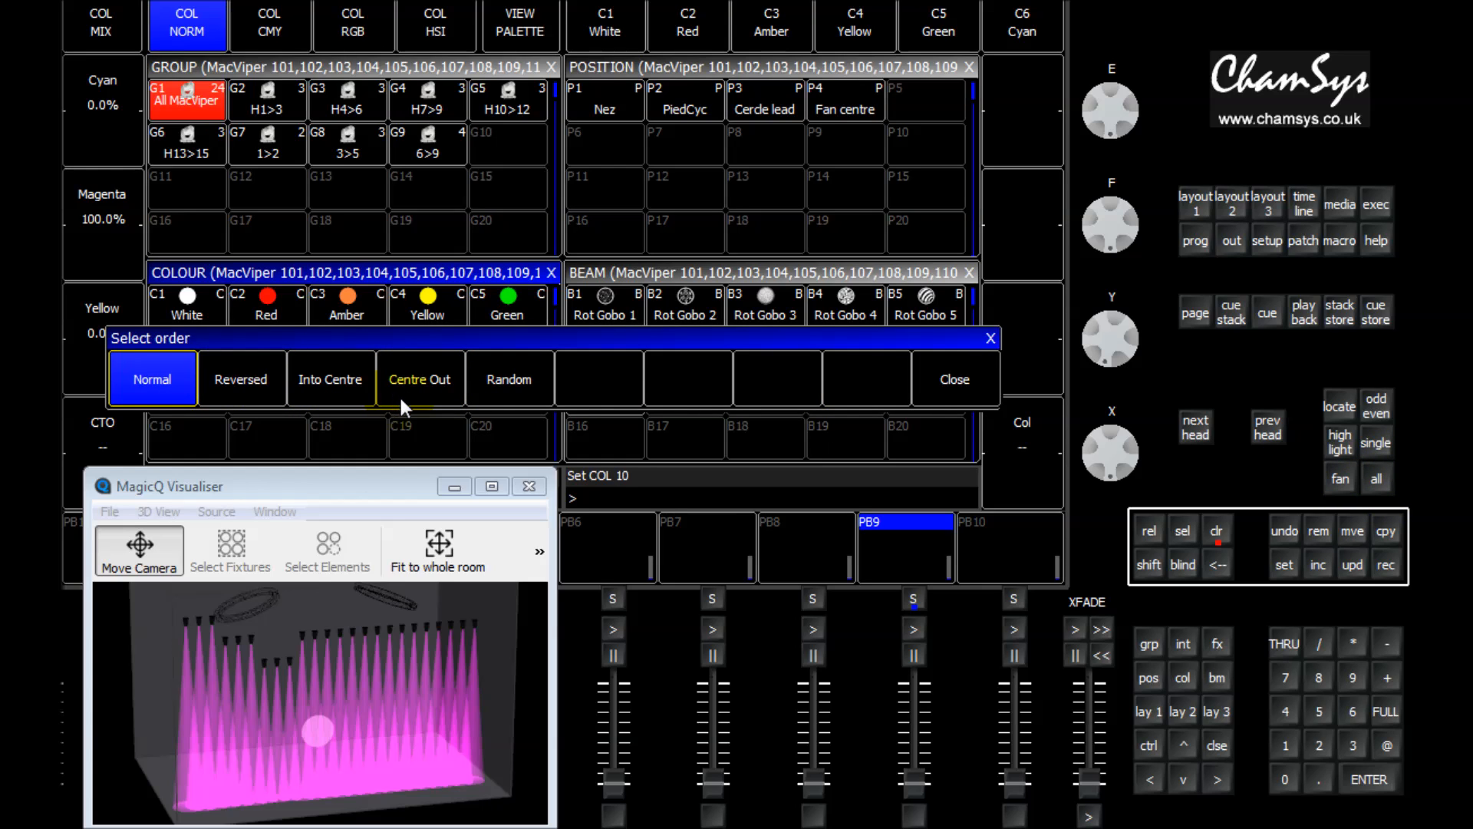
click(960, 379)
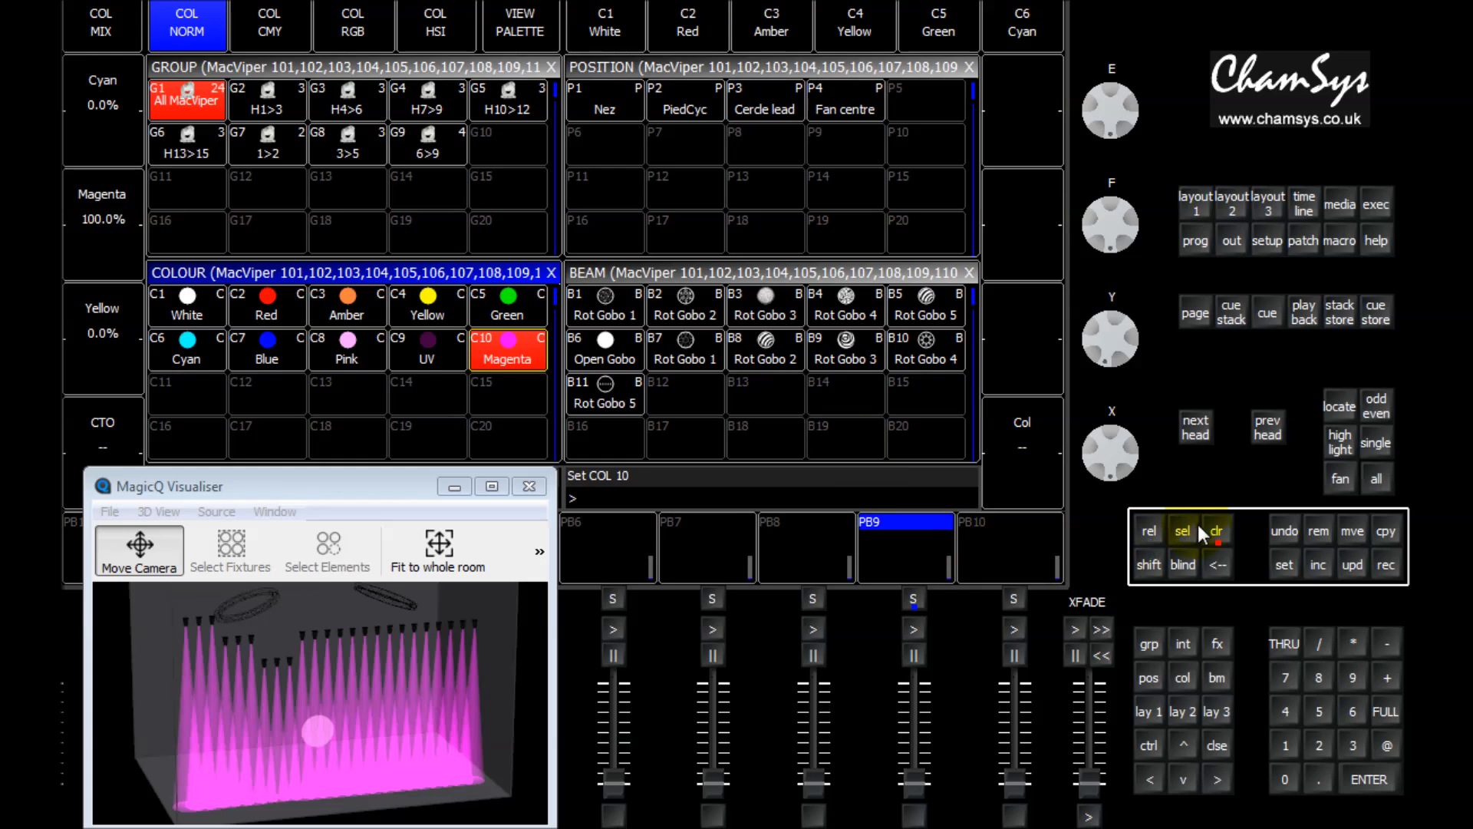
Switch the fan type from segments to parts and enter 6 on the keypad.
click(1341, 478)
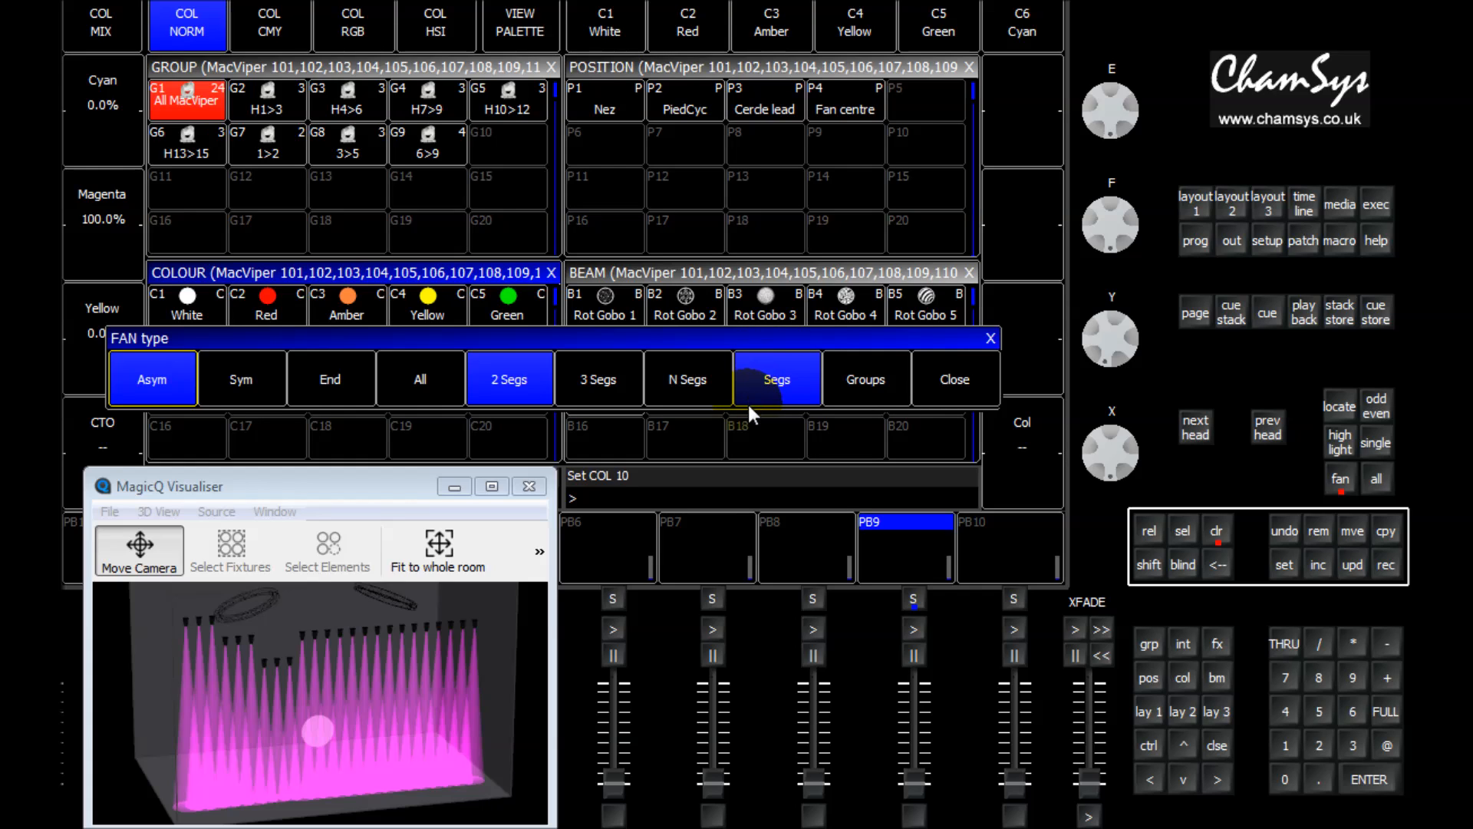
click(775, 384)
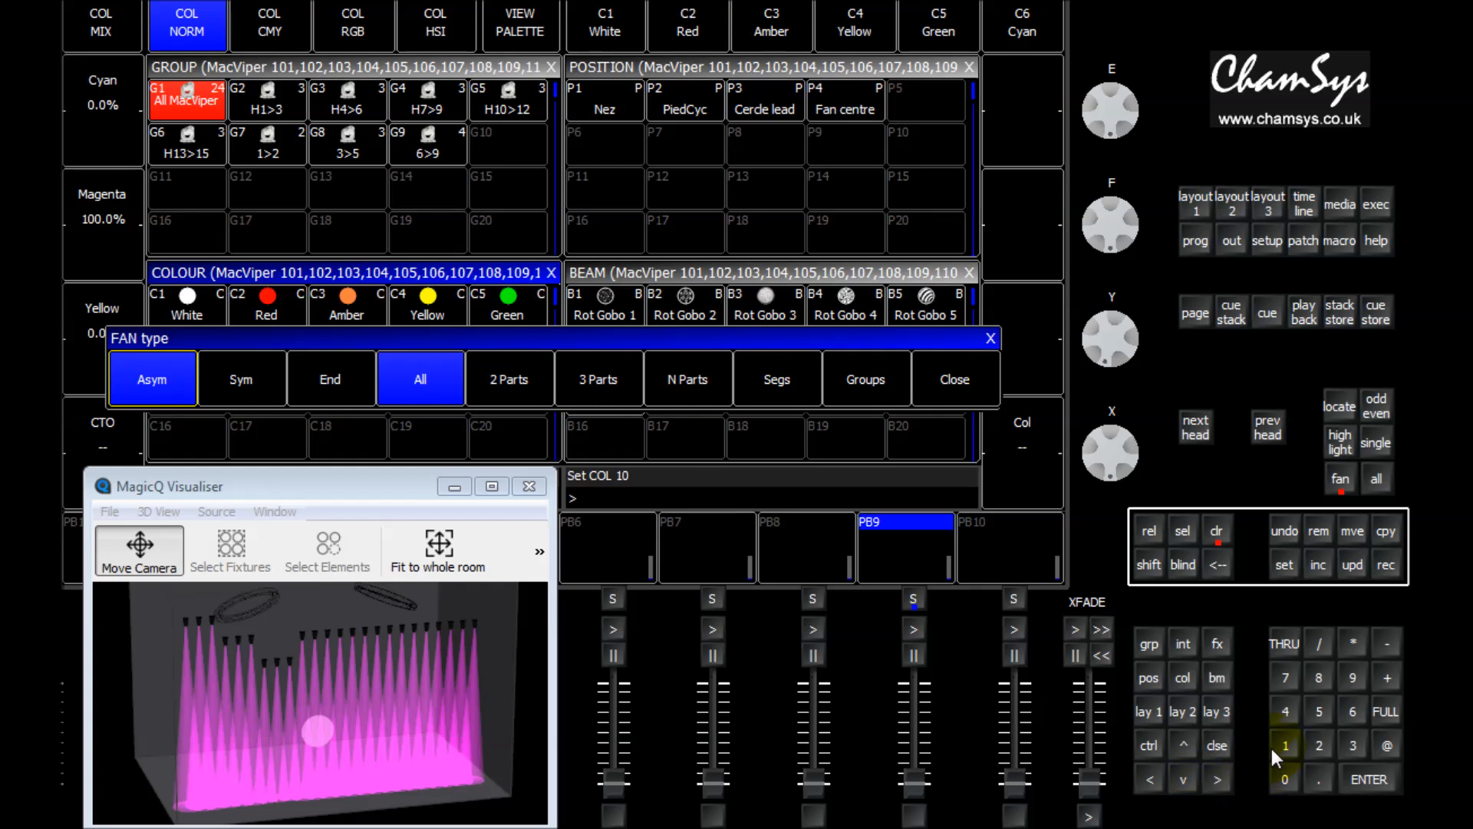
click(1352, 711)
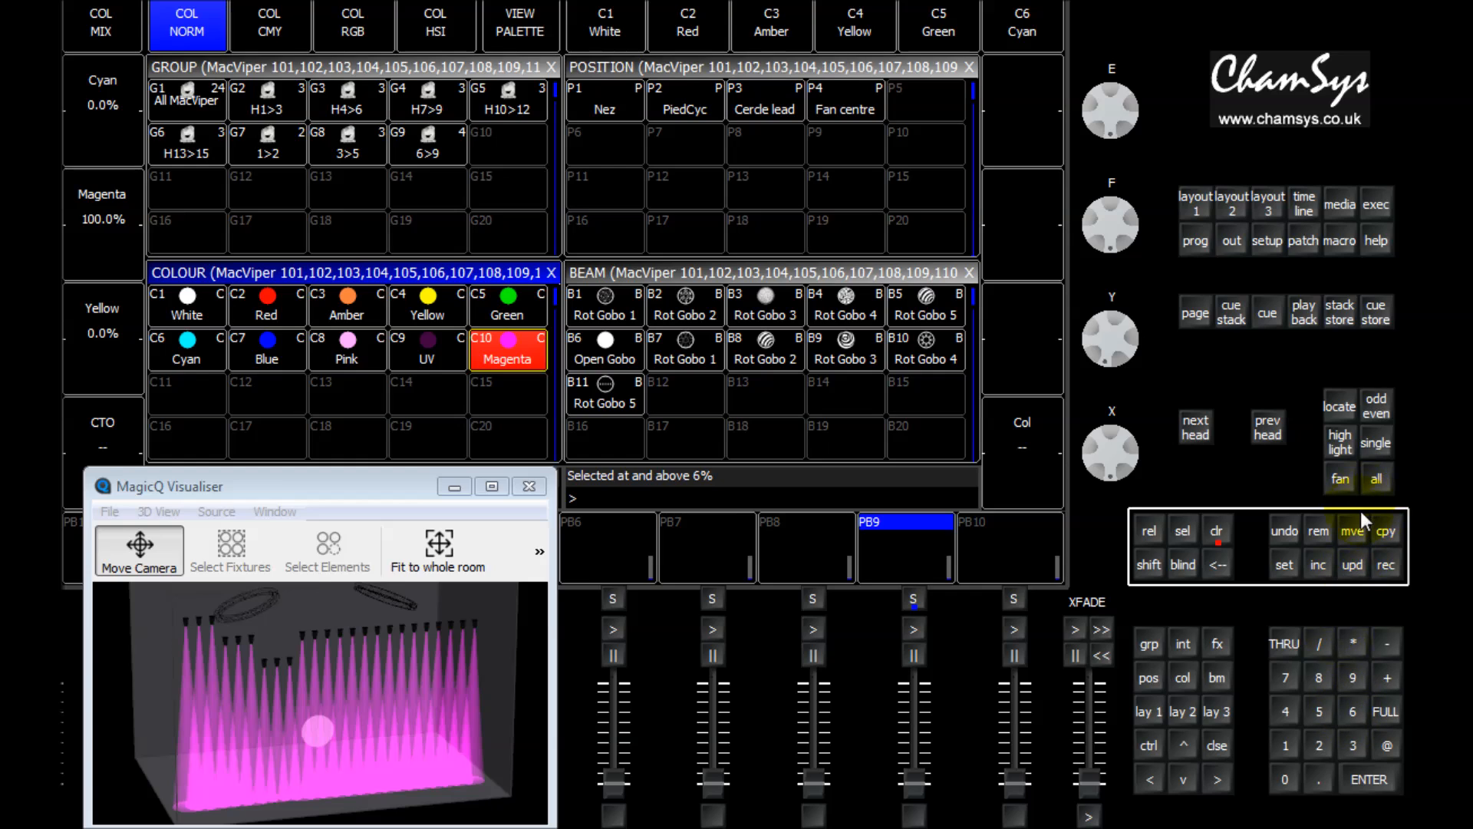
Set the fan type to N Parts and apply Yellow to the selected heads with a command-line entry beginning with 3*.
click(1343, 478)
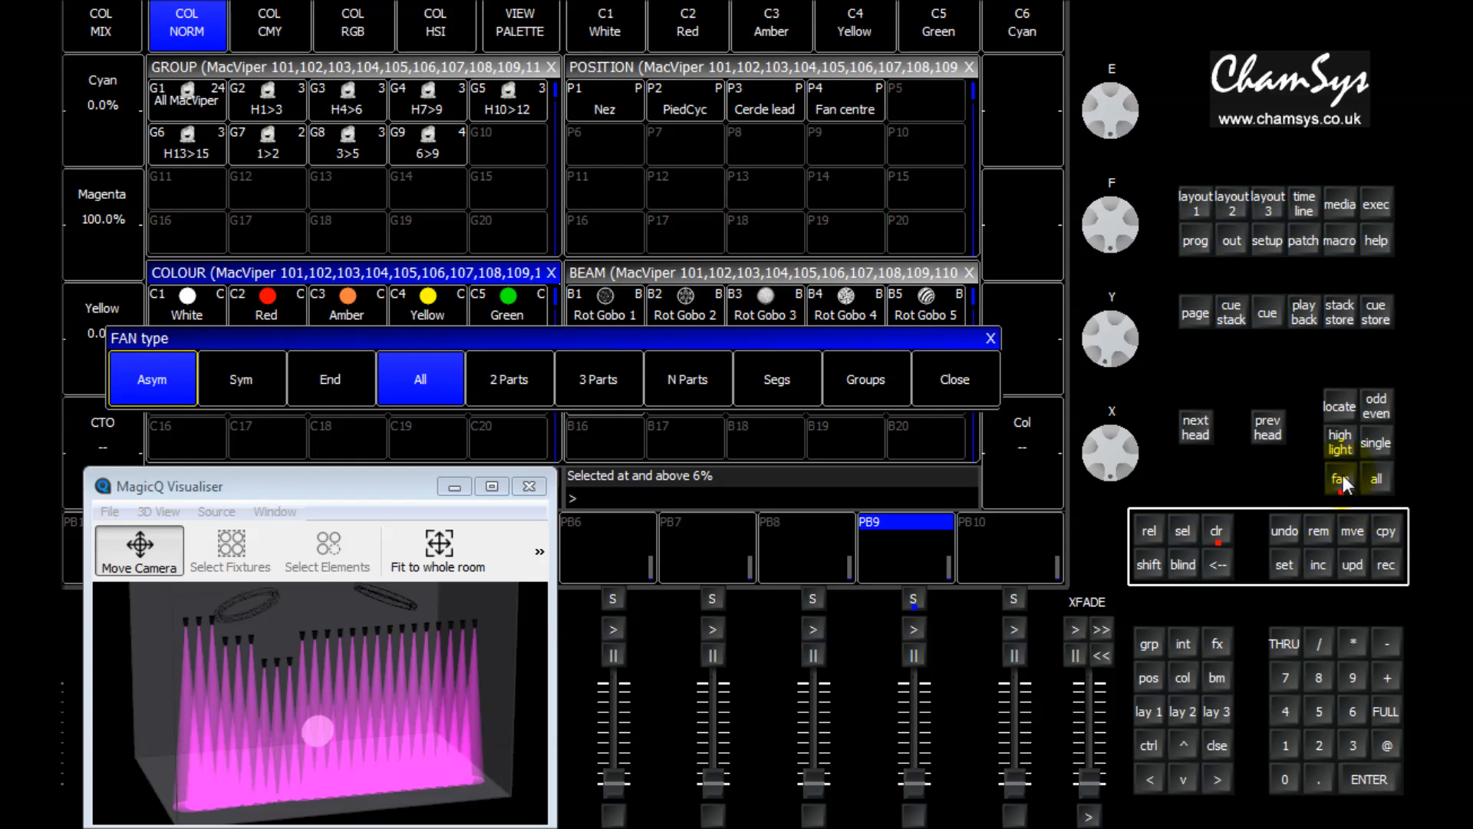
click(702, 387)
click(956, 376)
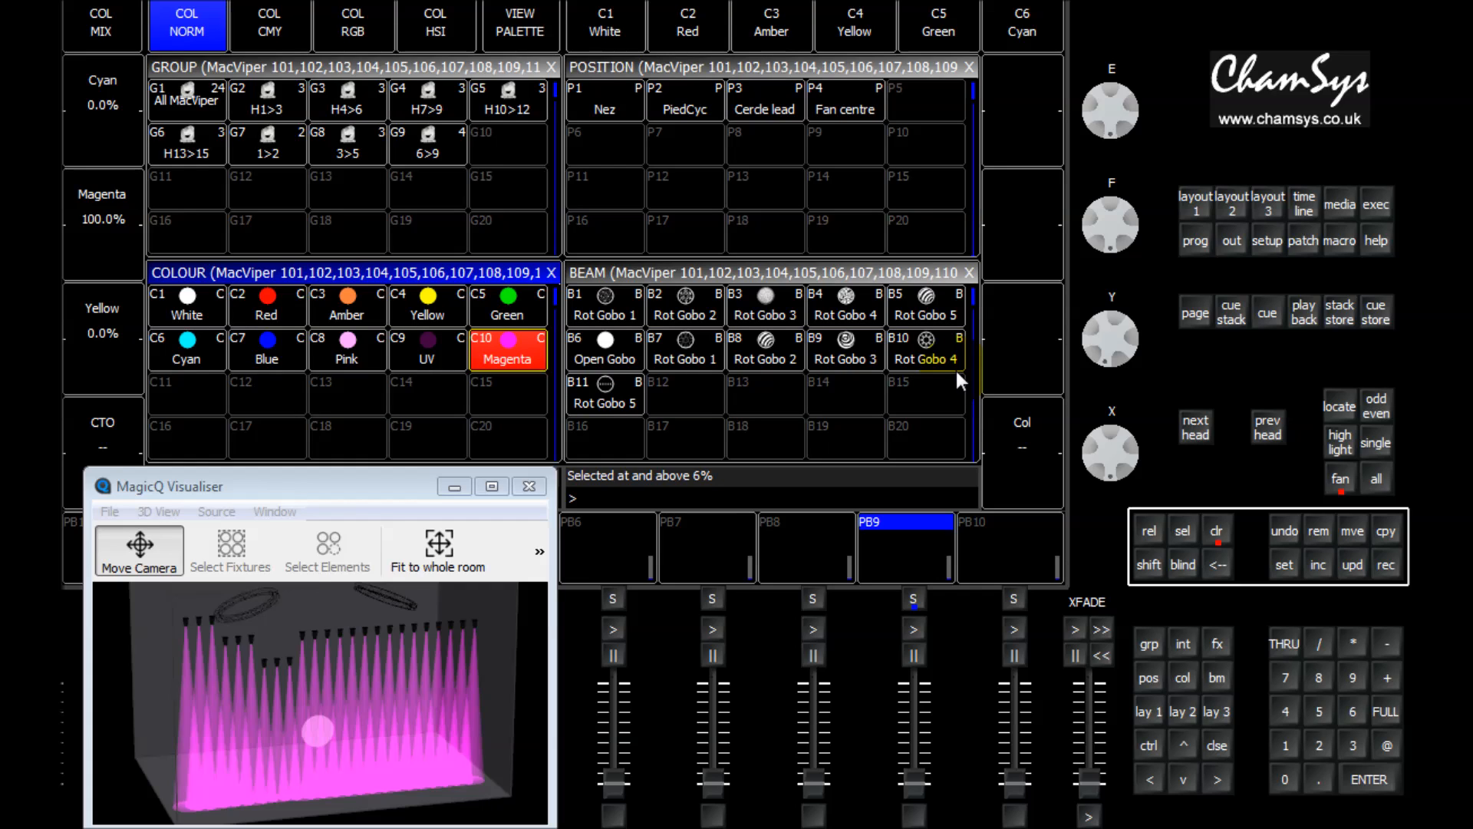
click(1353, 745)
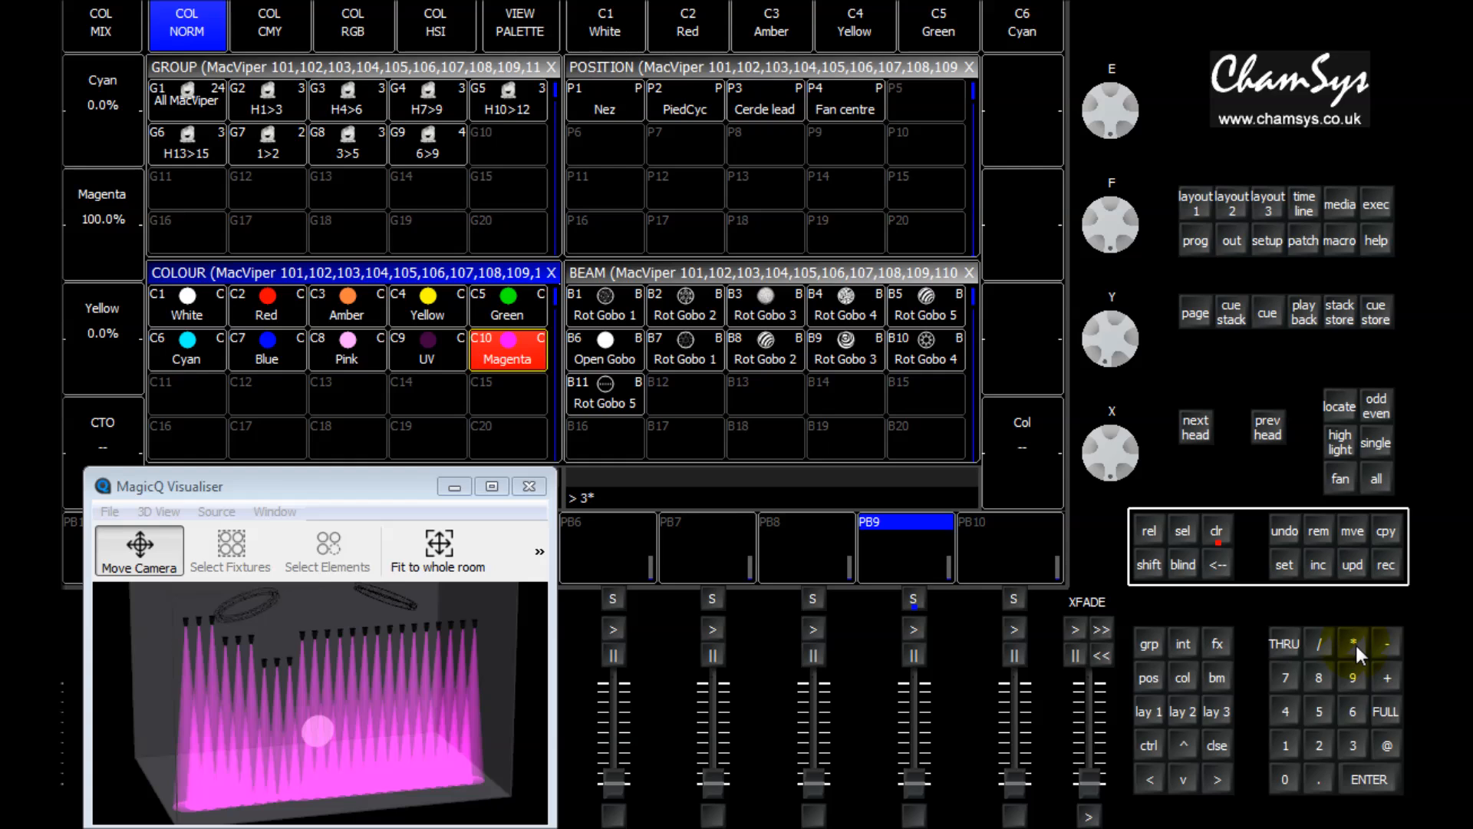
click(439, 304)
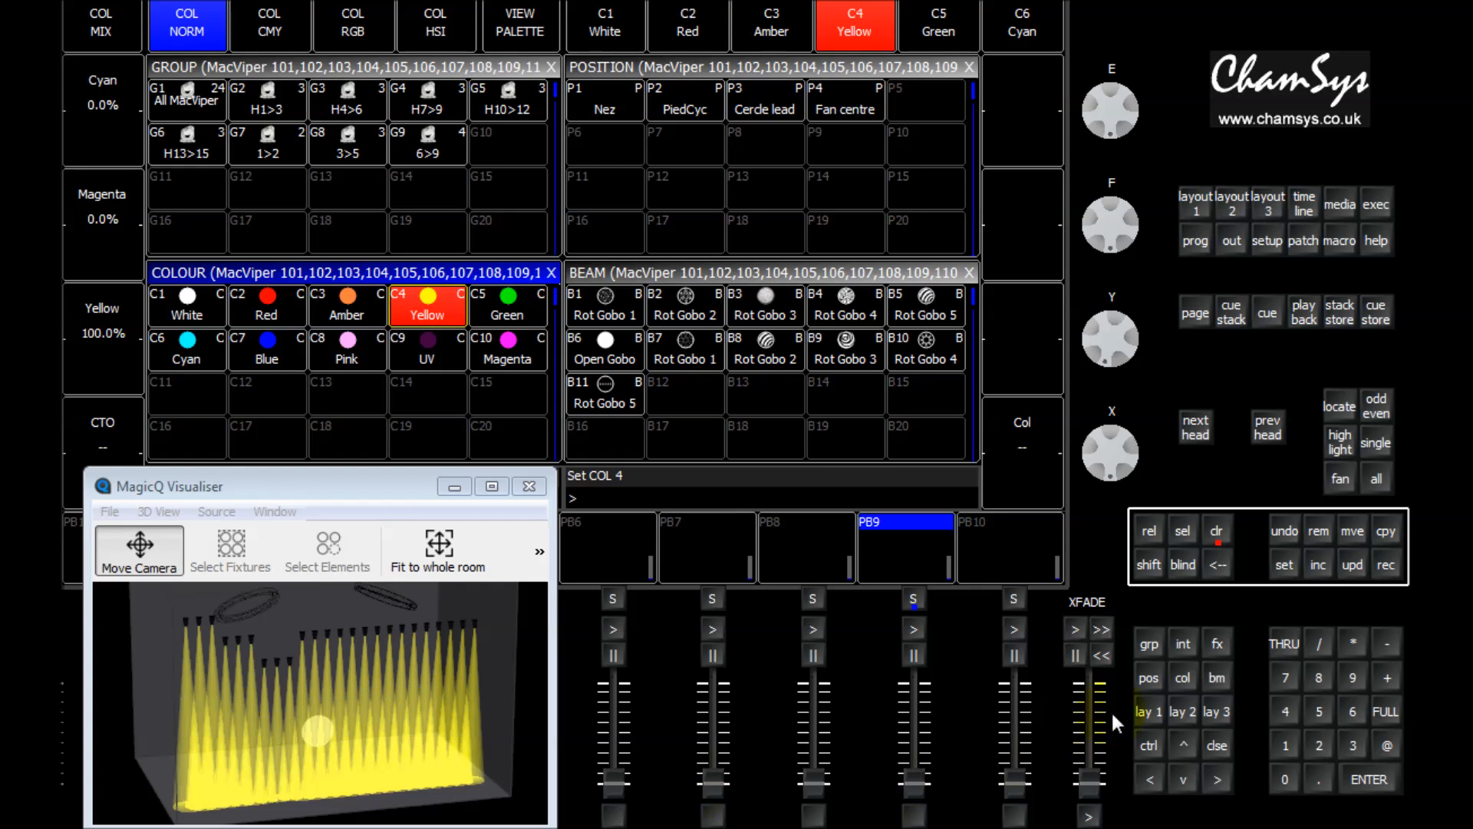
Apply Blue and then Green to the selected heads, each with a command-line entry beginning with 3.
click(1354, 747)
click(269, 347)
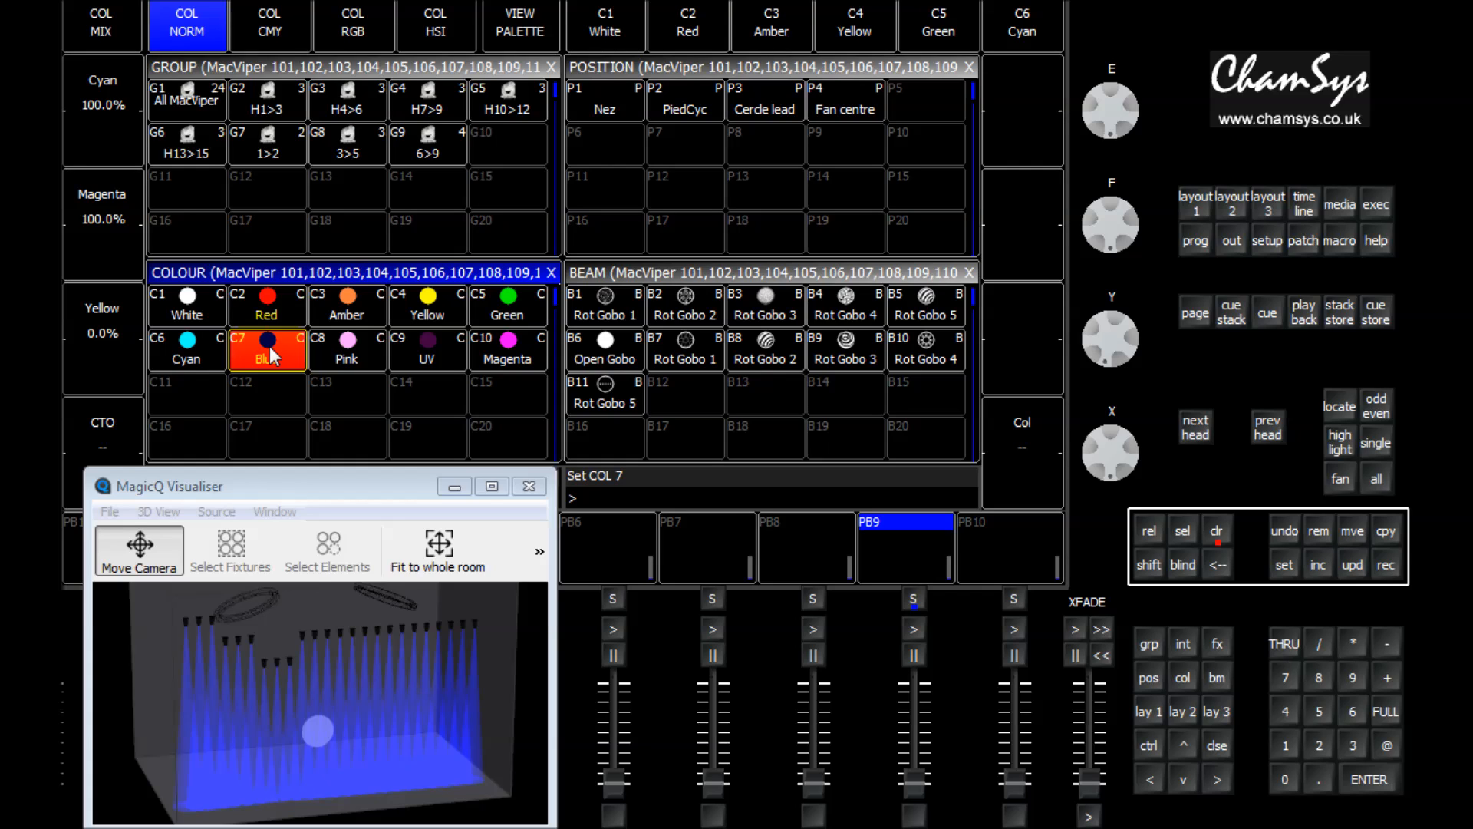
click(1355, 744)
click(510, 297)
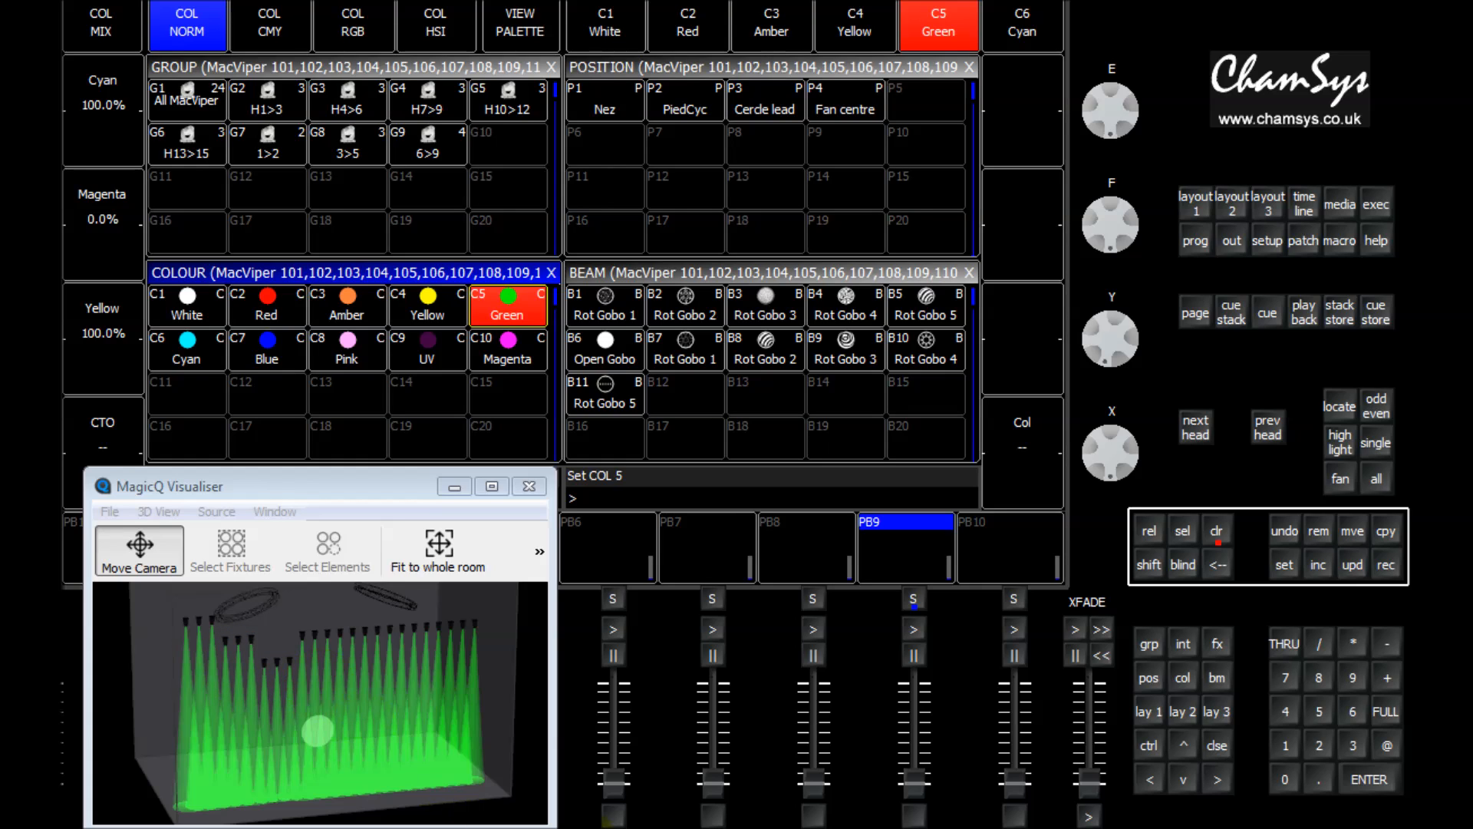
Apply Pink and then Cyan to the selected heads, each with a command-line entry beginning with 3.
click(1355, 746)
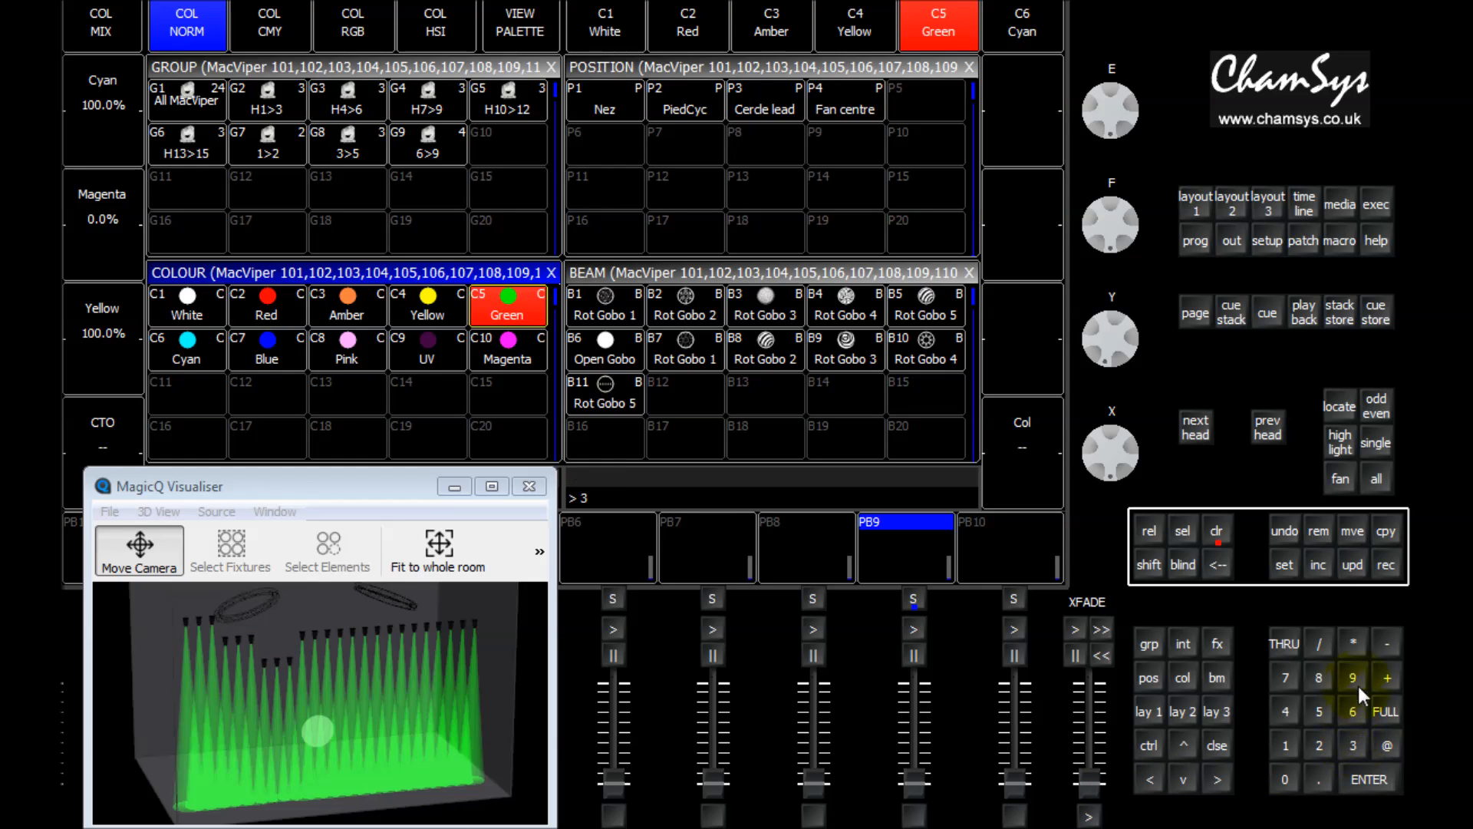
click(338, 339)
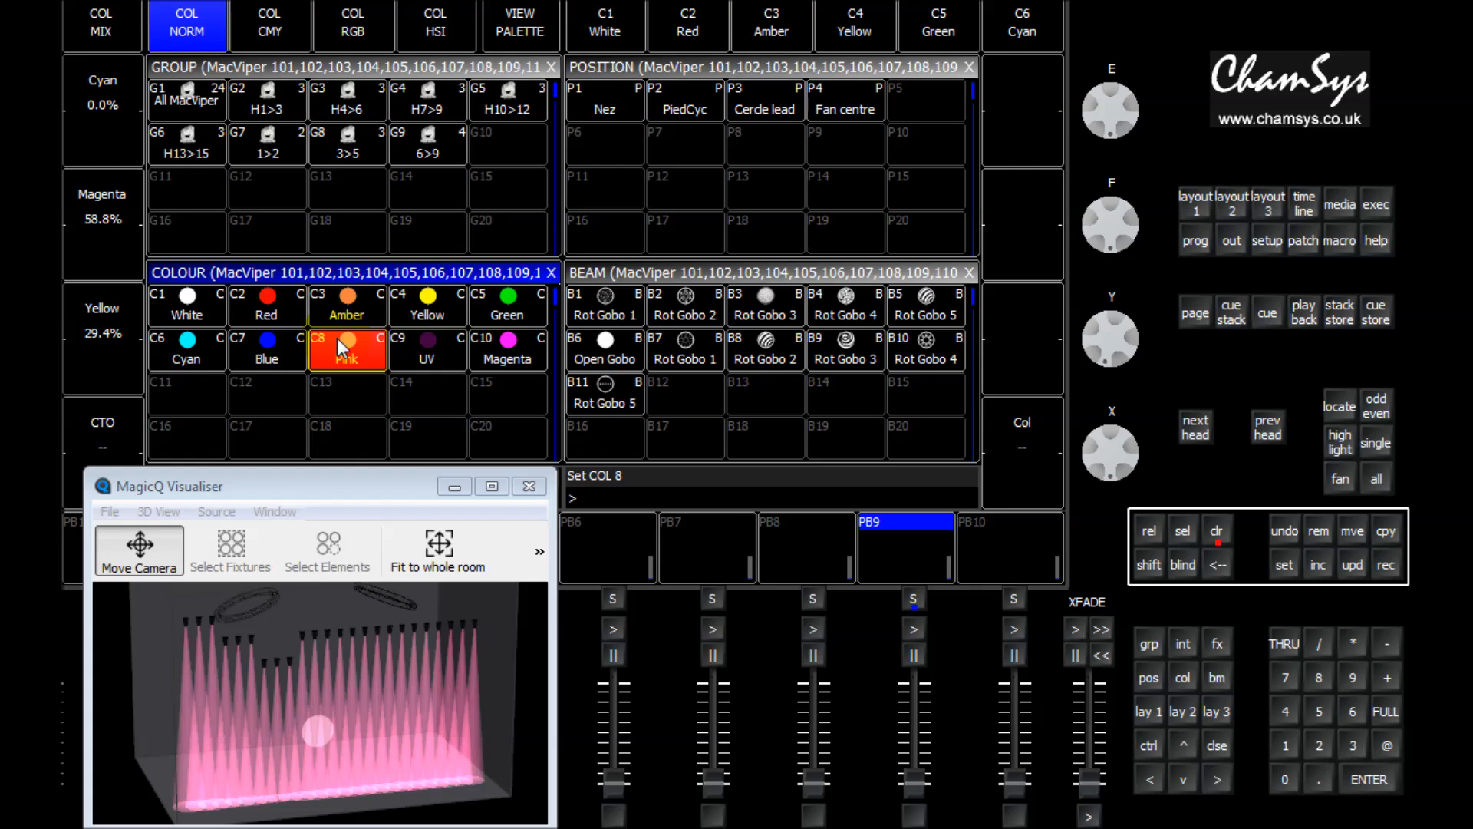
click(1350, 744)
click(189, 361)
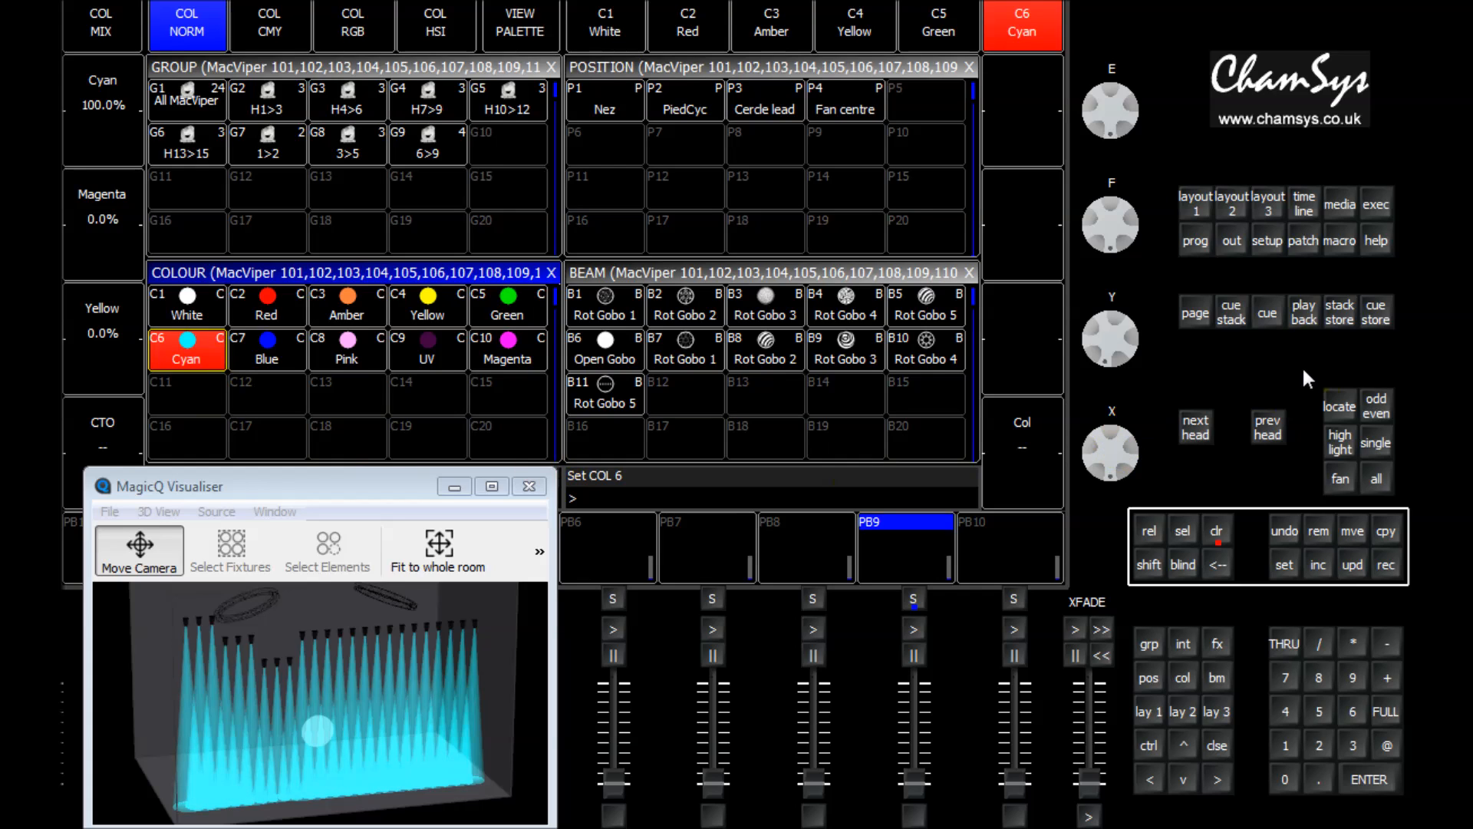
Colour the All MacViper group White, then clear the programmer.
click(1341, 479)
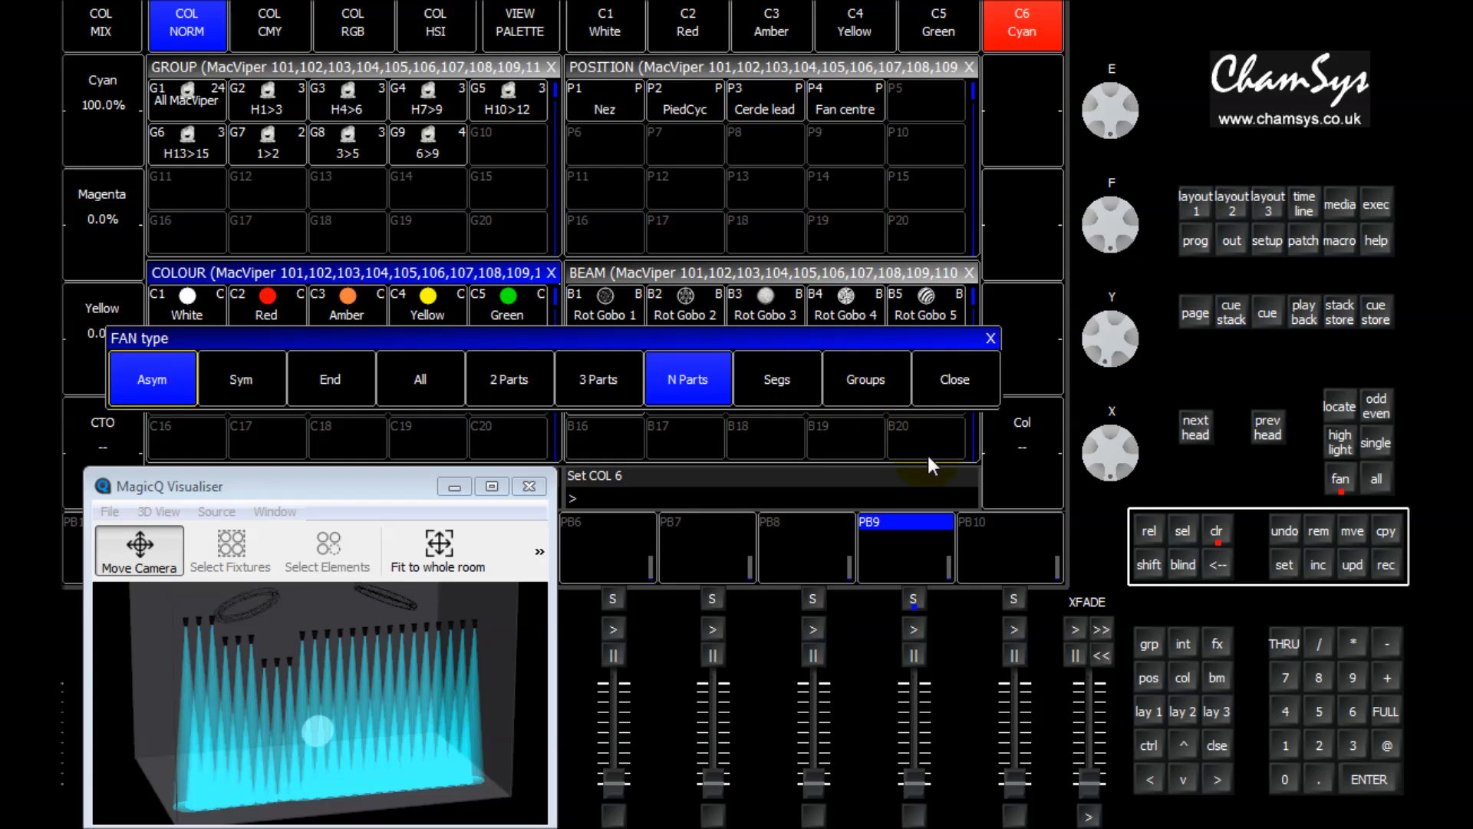
click(957, 382)
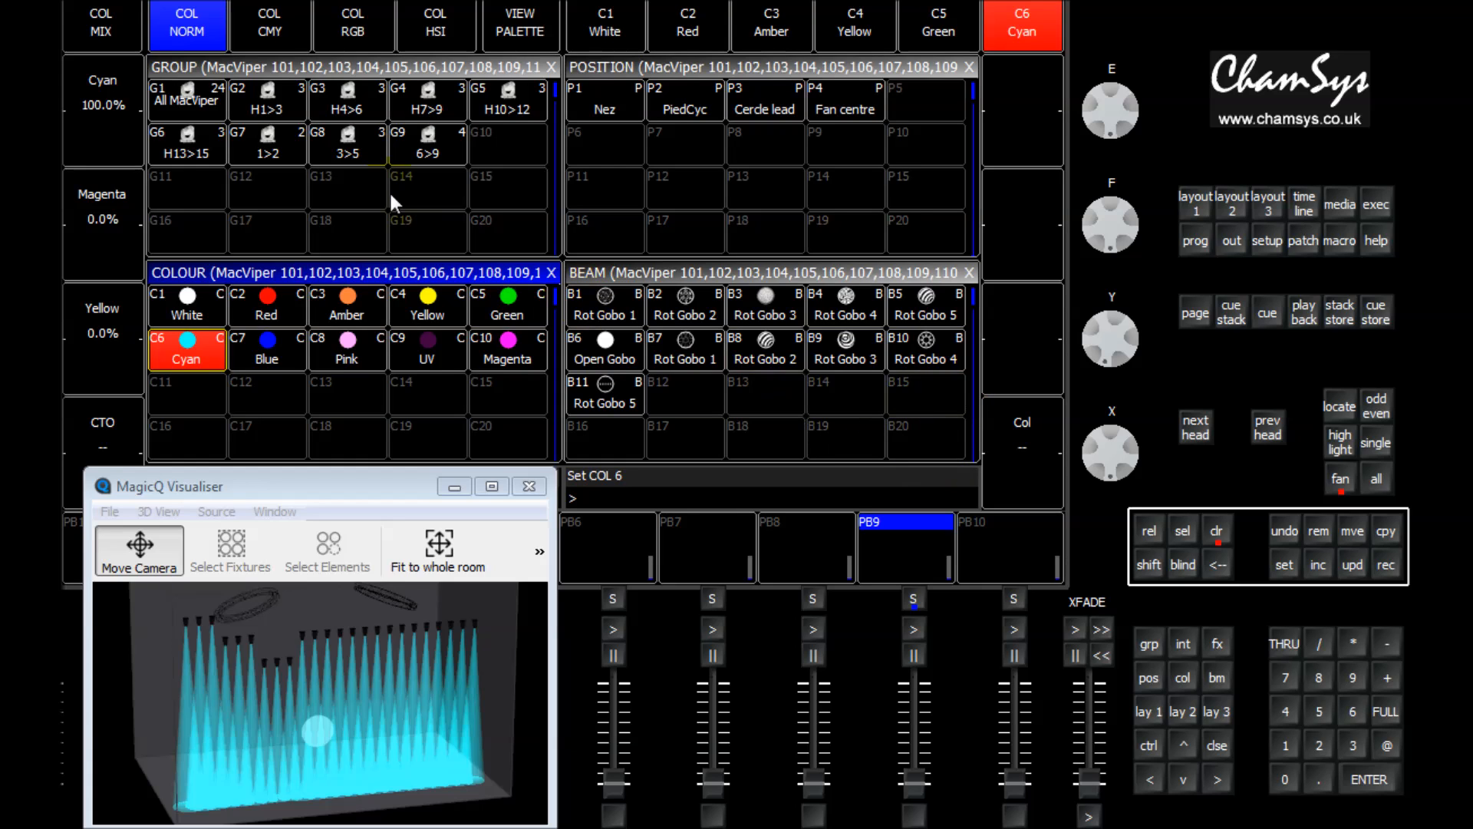
click(186, 99)
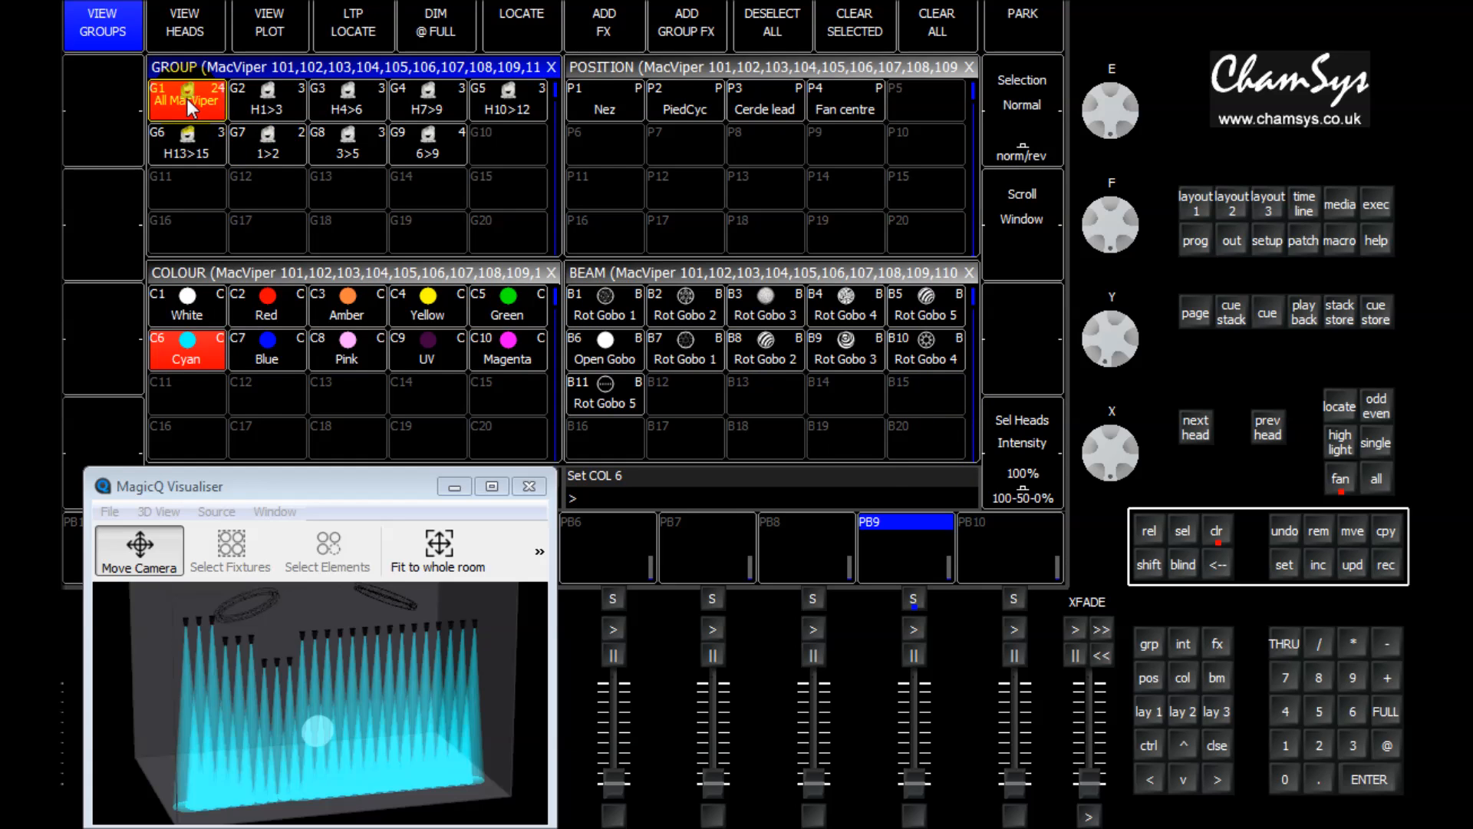
click(184, 310)
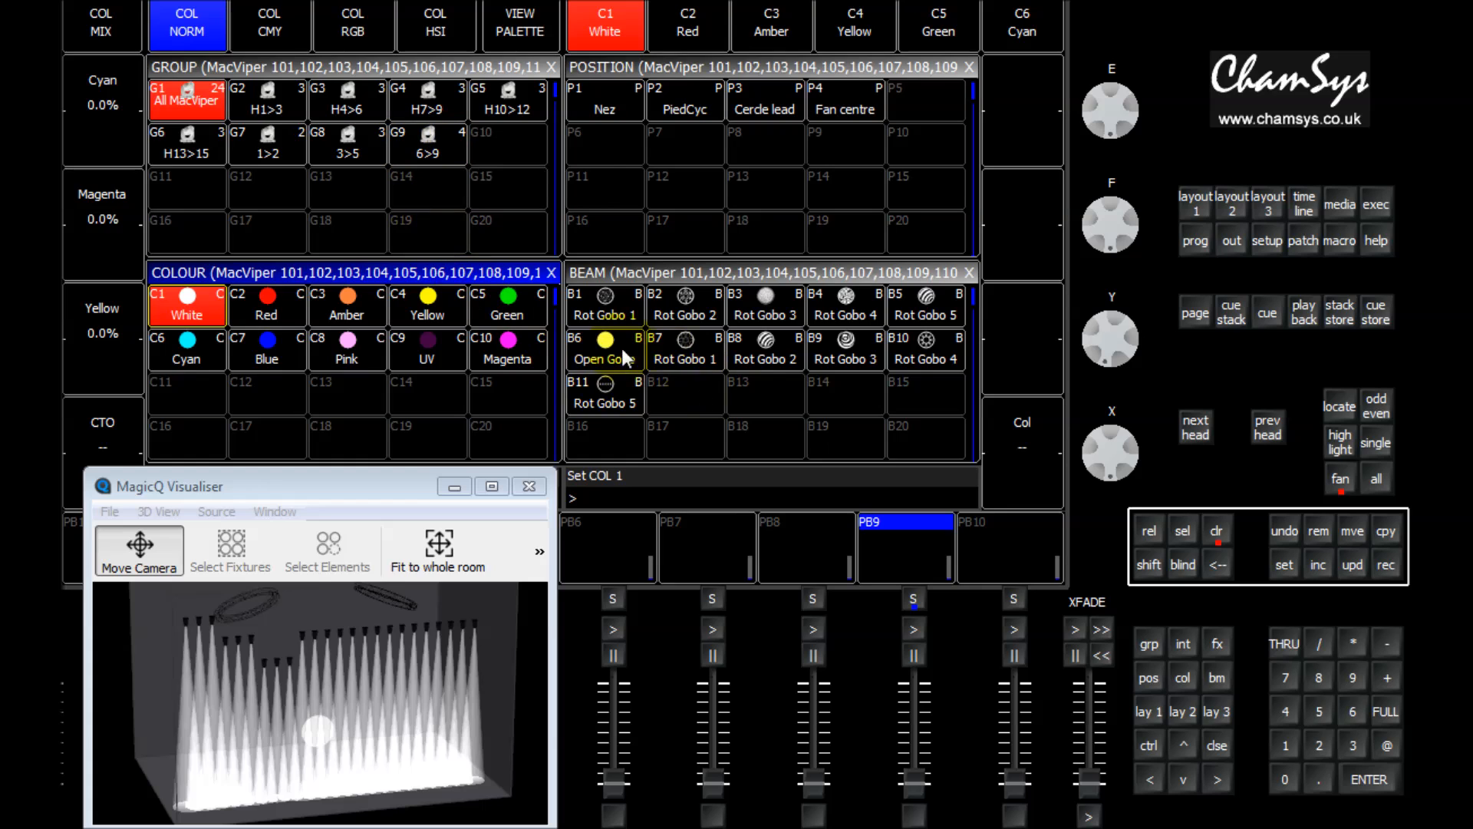
click(1219, 531)
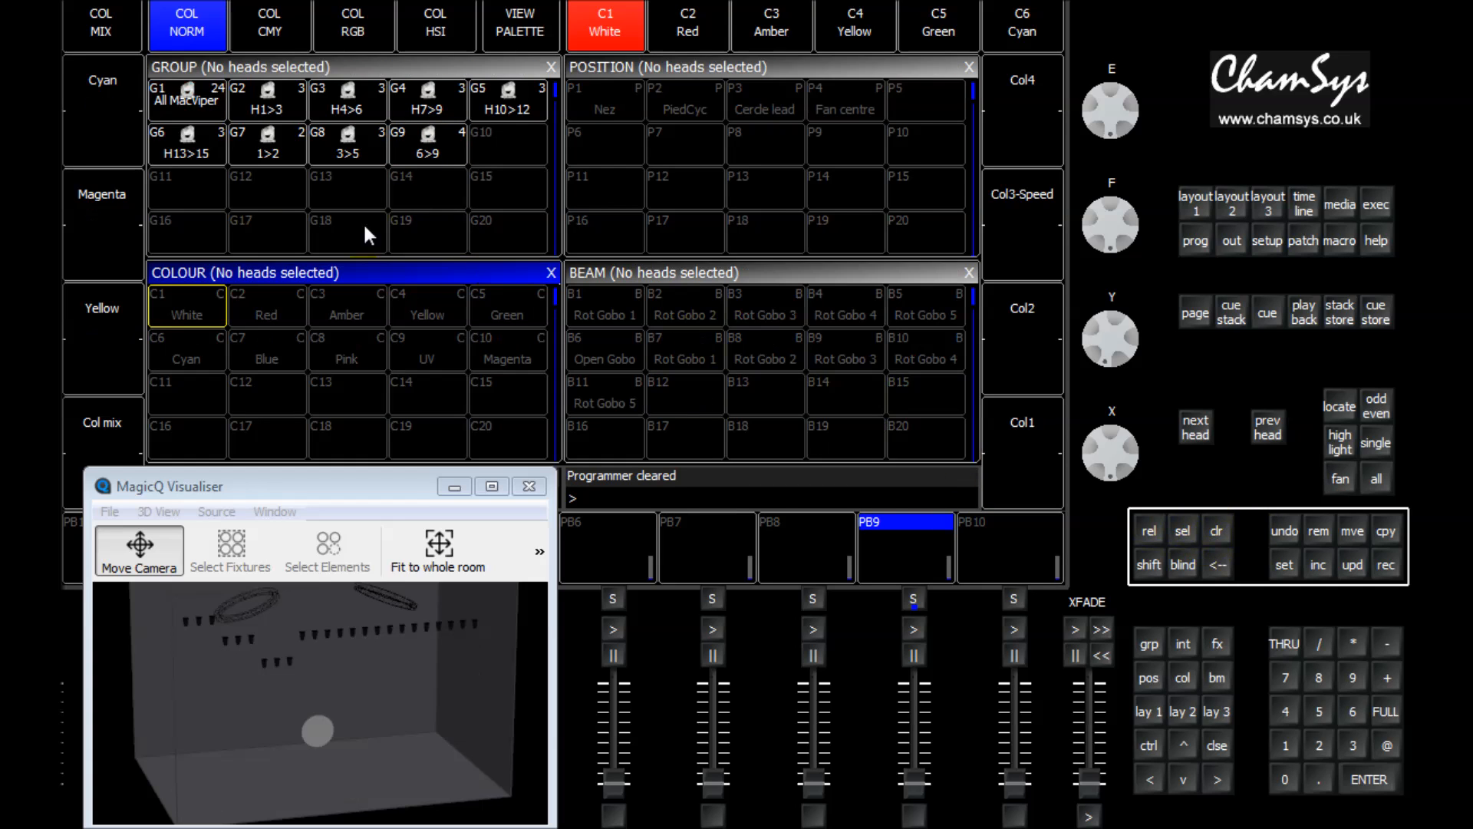
Select the groups H1>3, H4>6, H7>9, H10>12 and H13>15, and bring their dimmers to full.
click(269, 103)
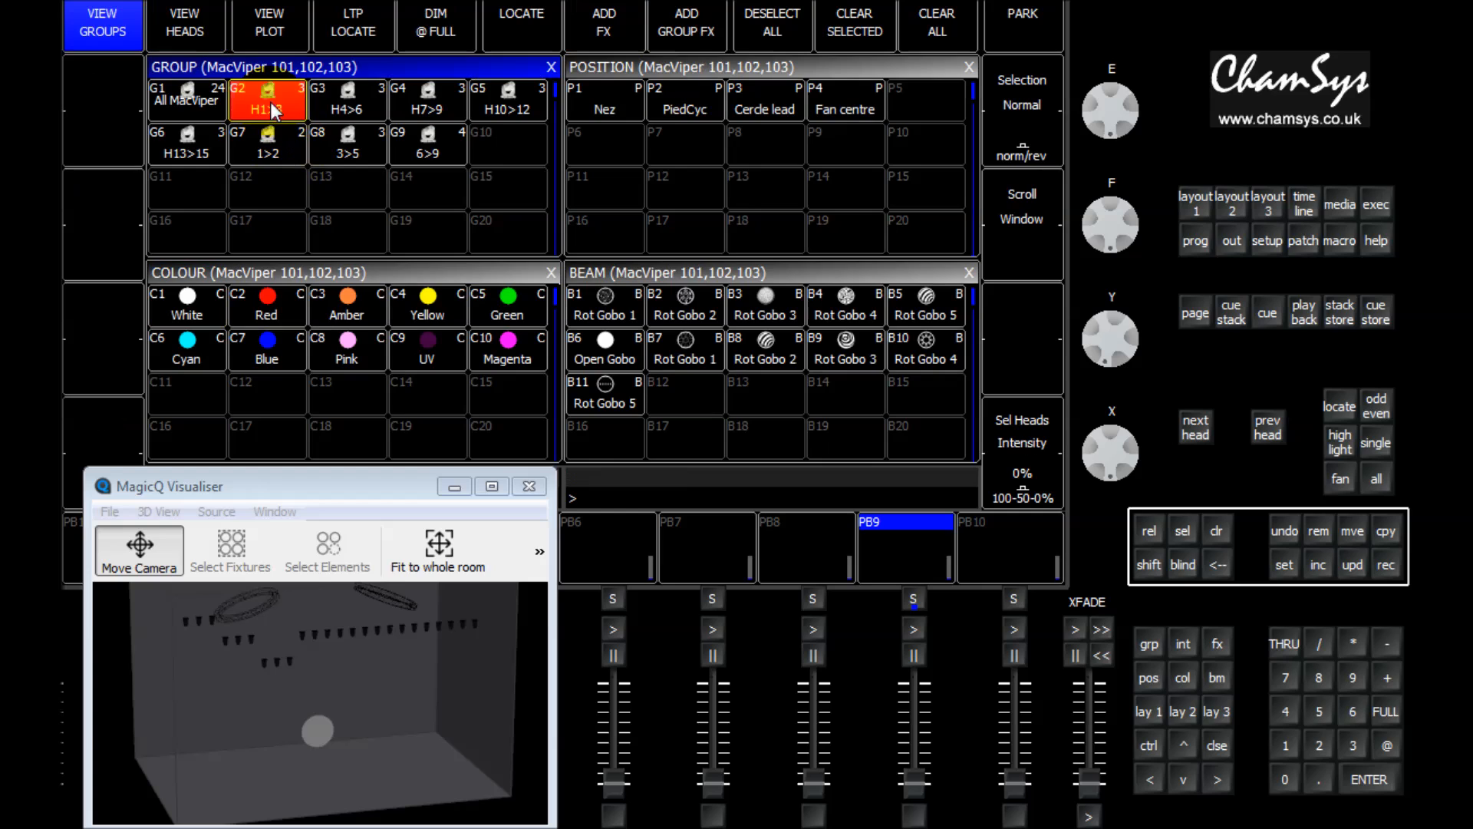
click(347, 104)
click(427, 107)
click(491, 111)
click(192, 152)
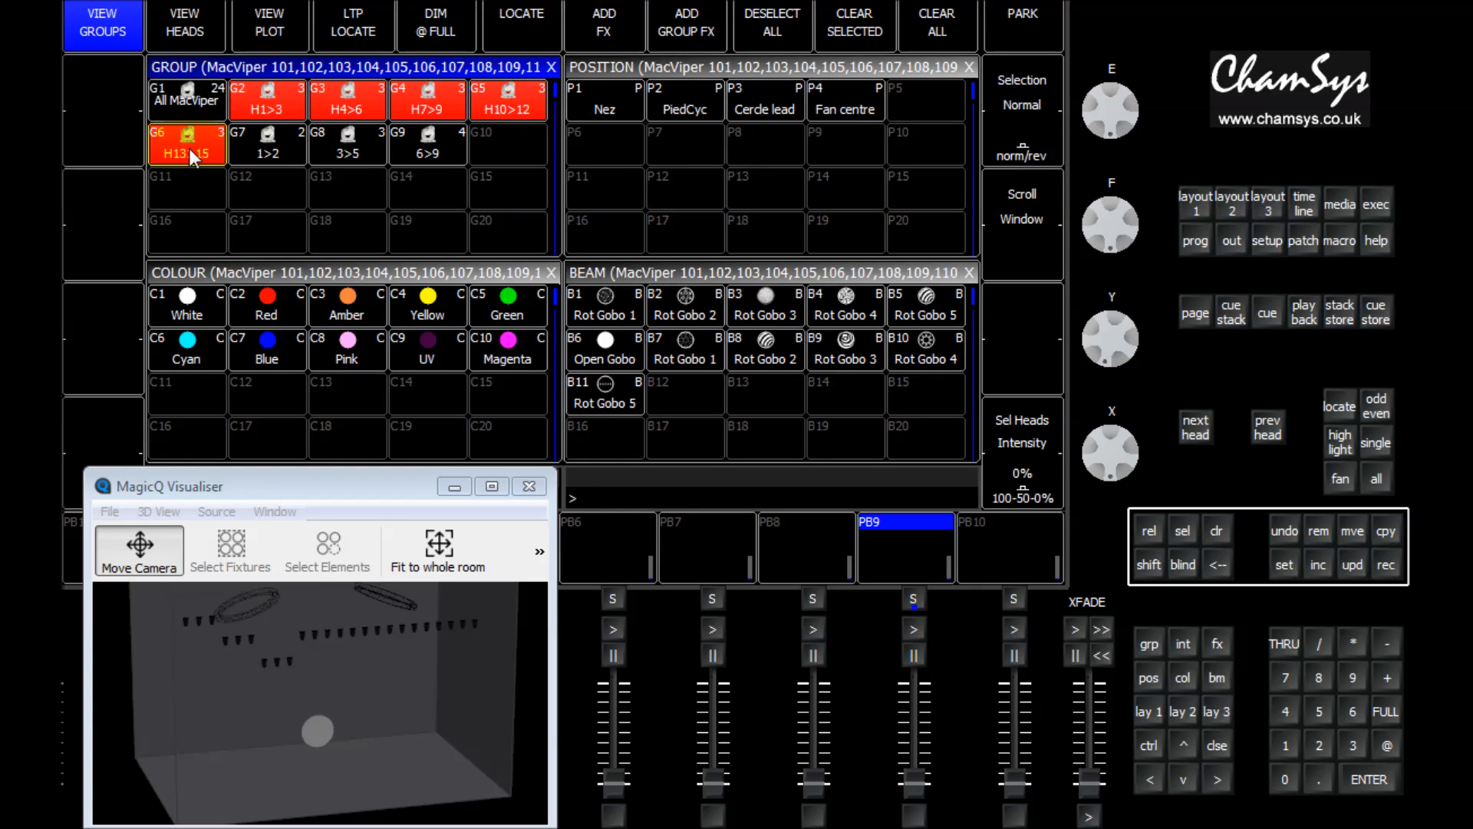
click(436, 29)
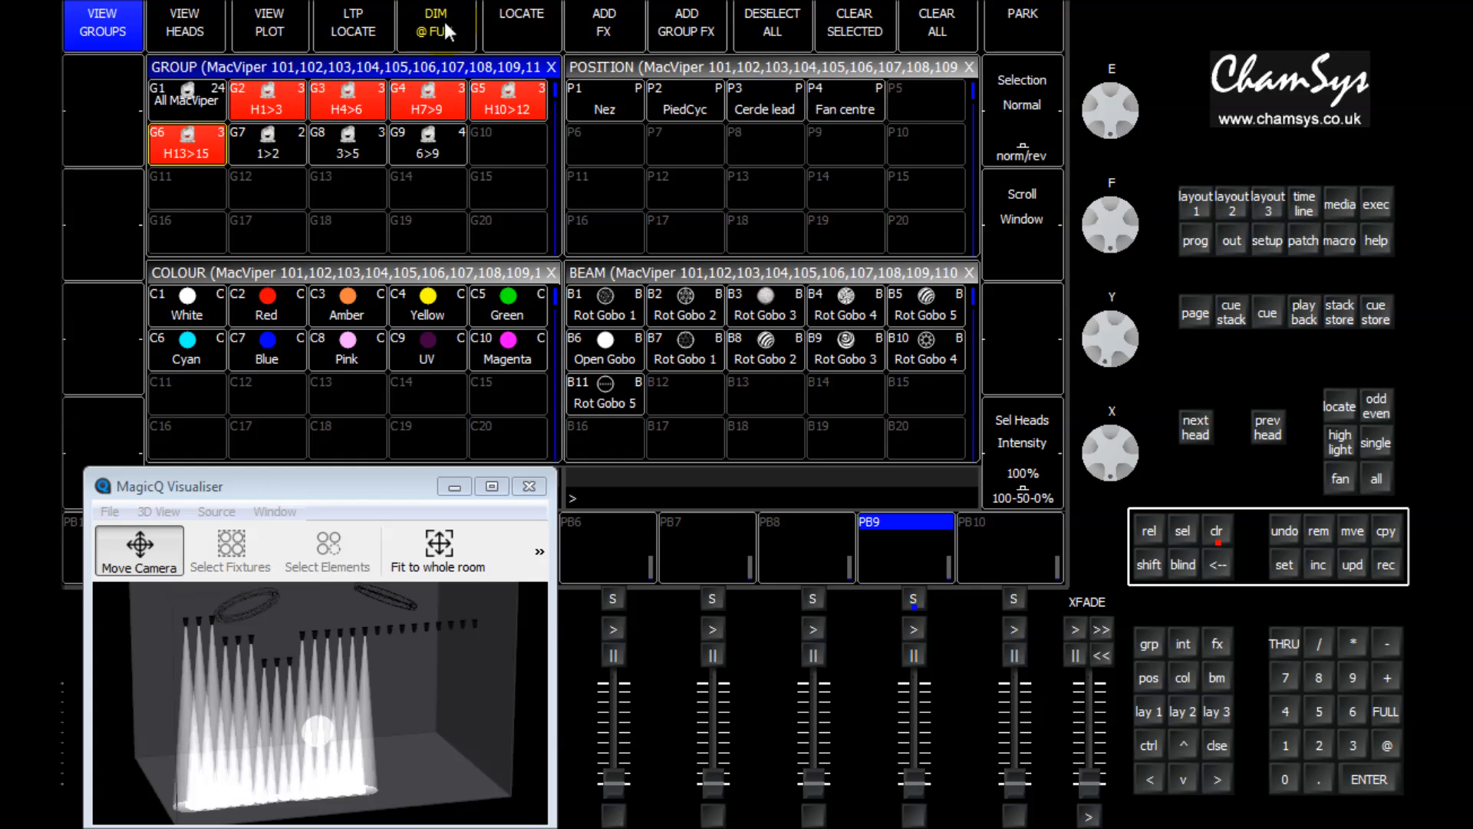
Set the fan type to Groups and apply Red to the selected groups with a command-line entry beginning with 3.
click(1342, 480)
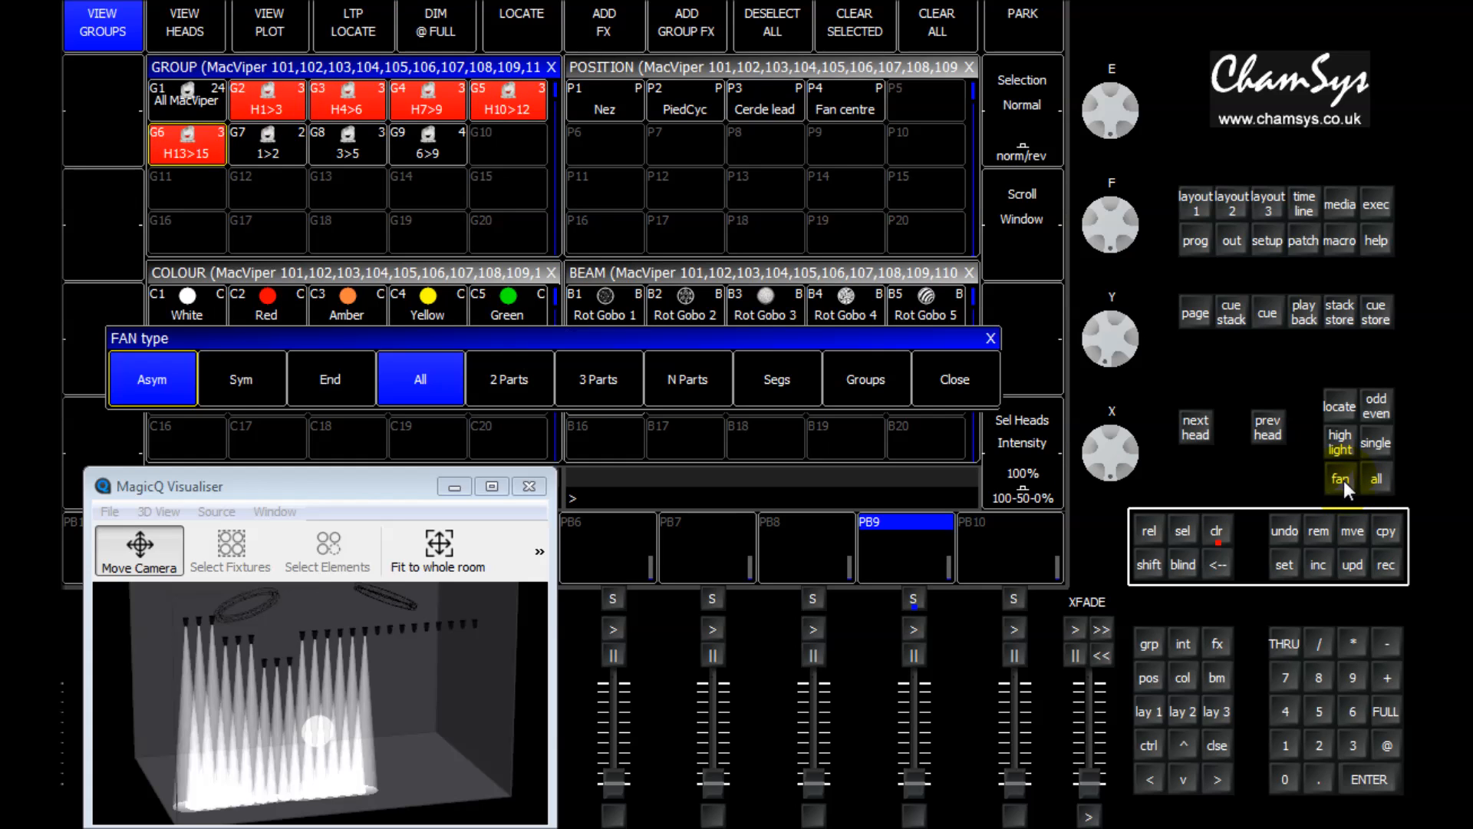
click(878, 380)
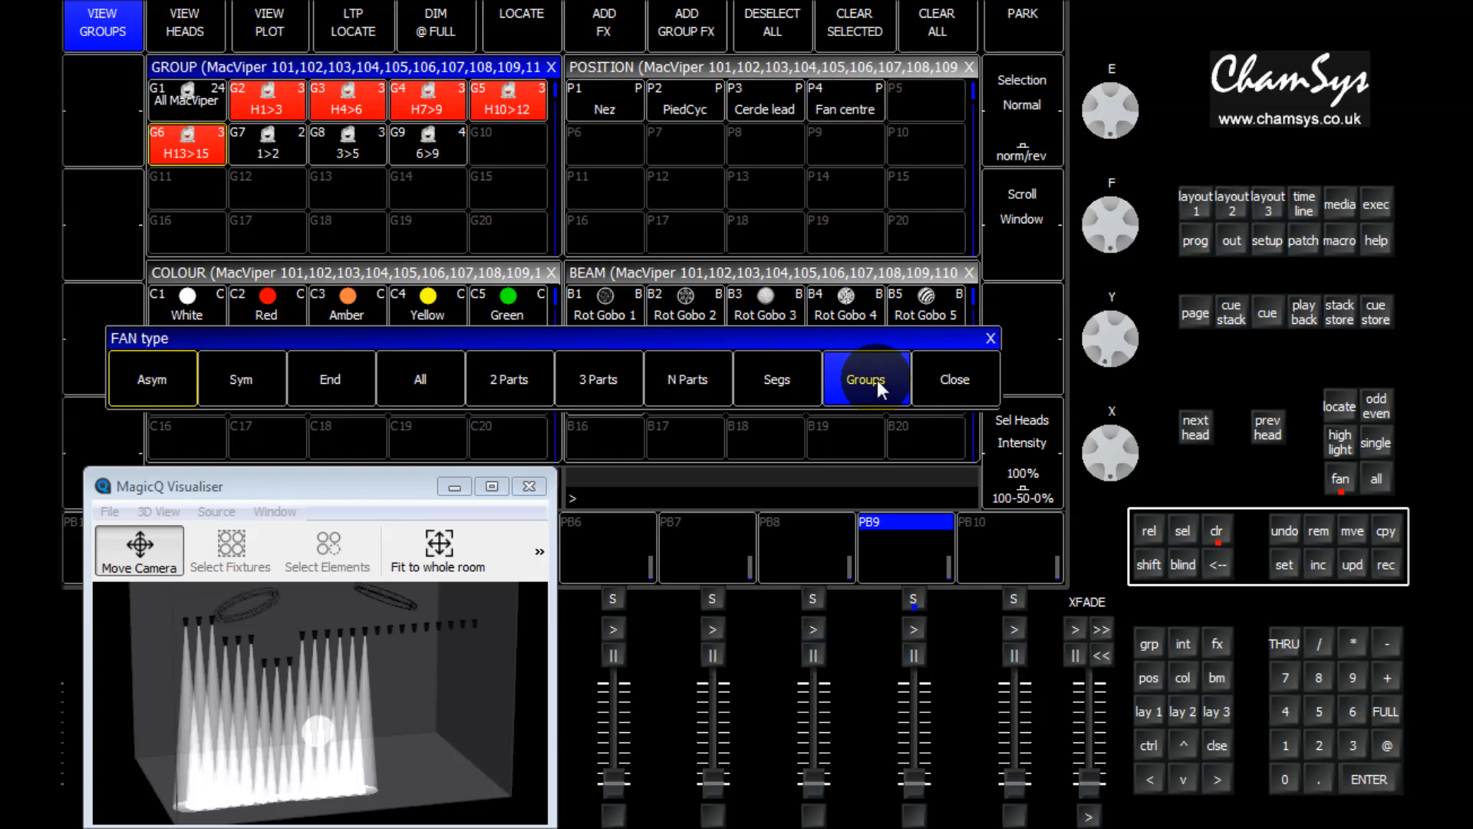
click(960, 394)
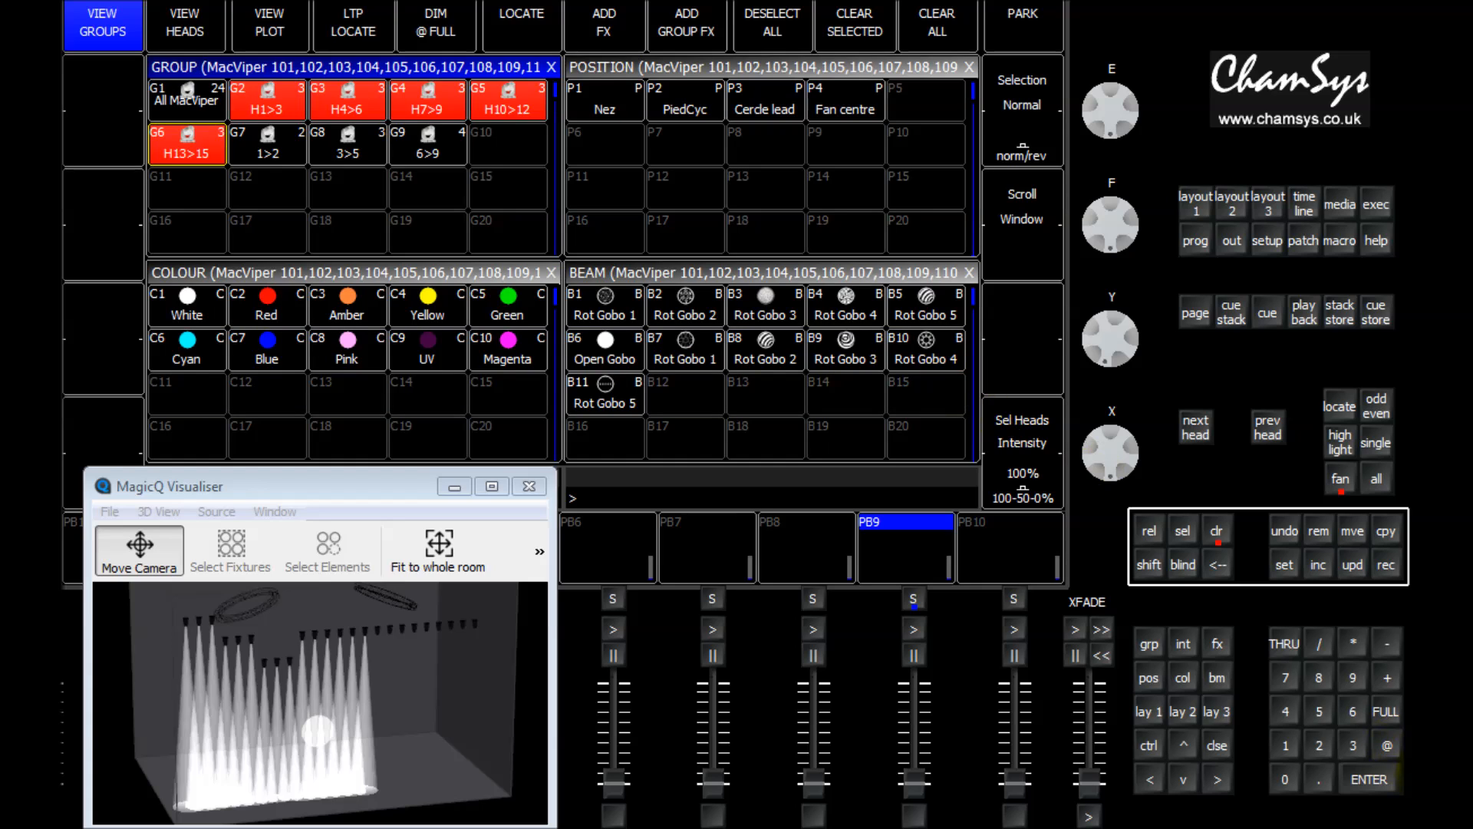
click(1355, 747)
click(273, 309)
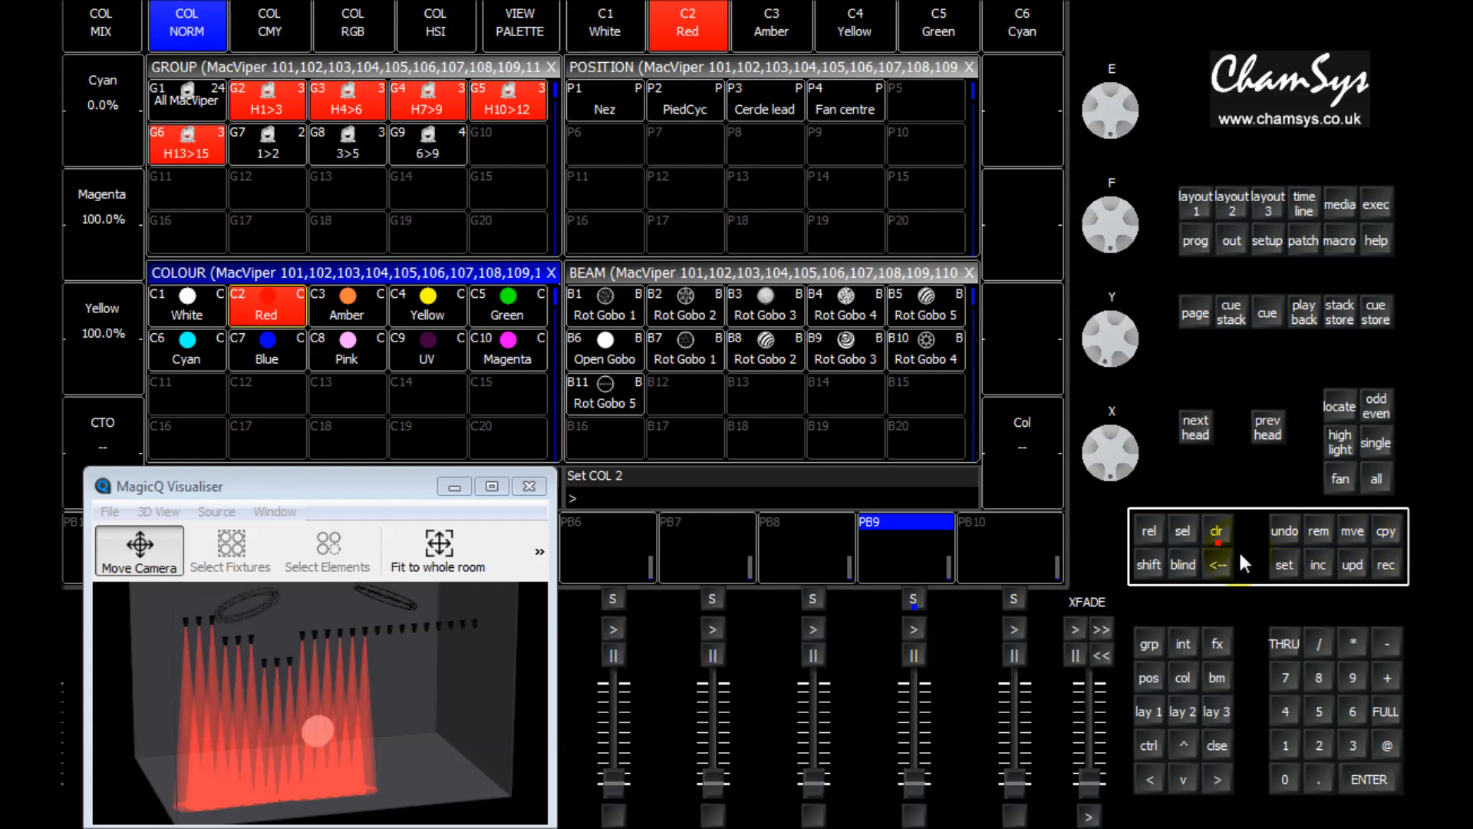
Clear the programmer and bring the groups 1>2, 3>5 and 6>9 to full intensity.
click(1219, 534)
click(264, 142)
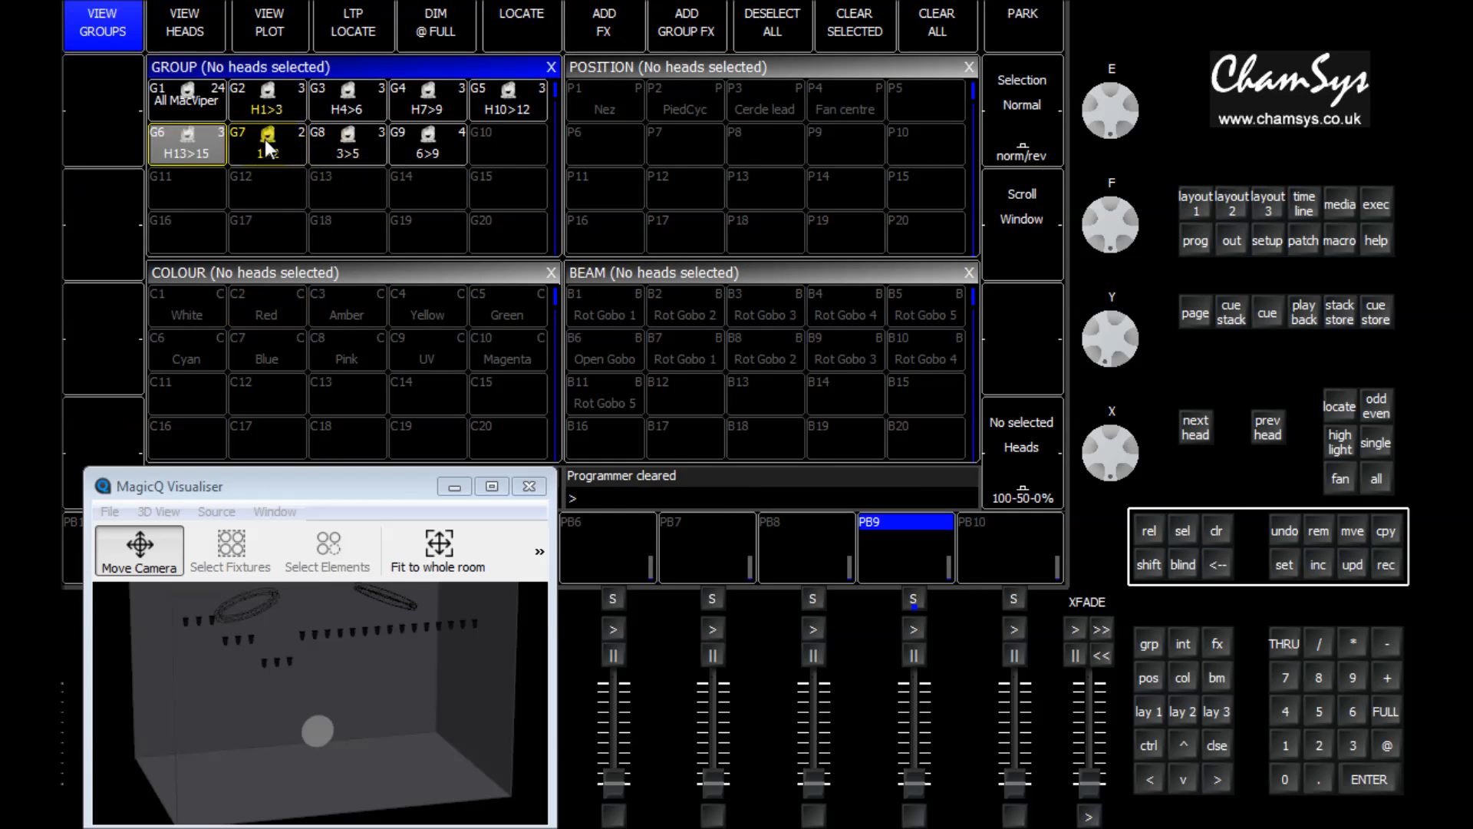
click(355, 150)
click(427, 148)
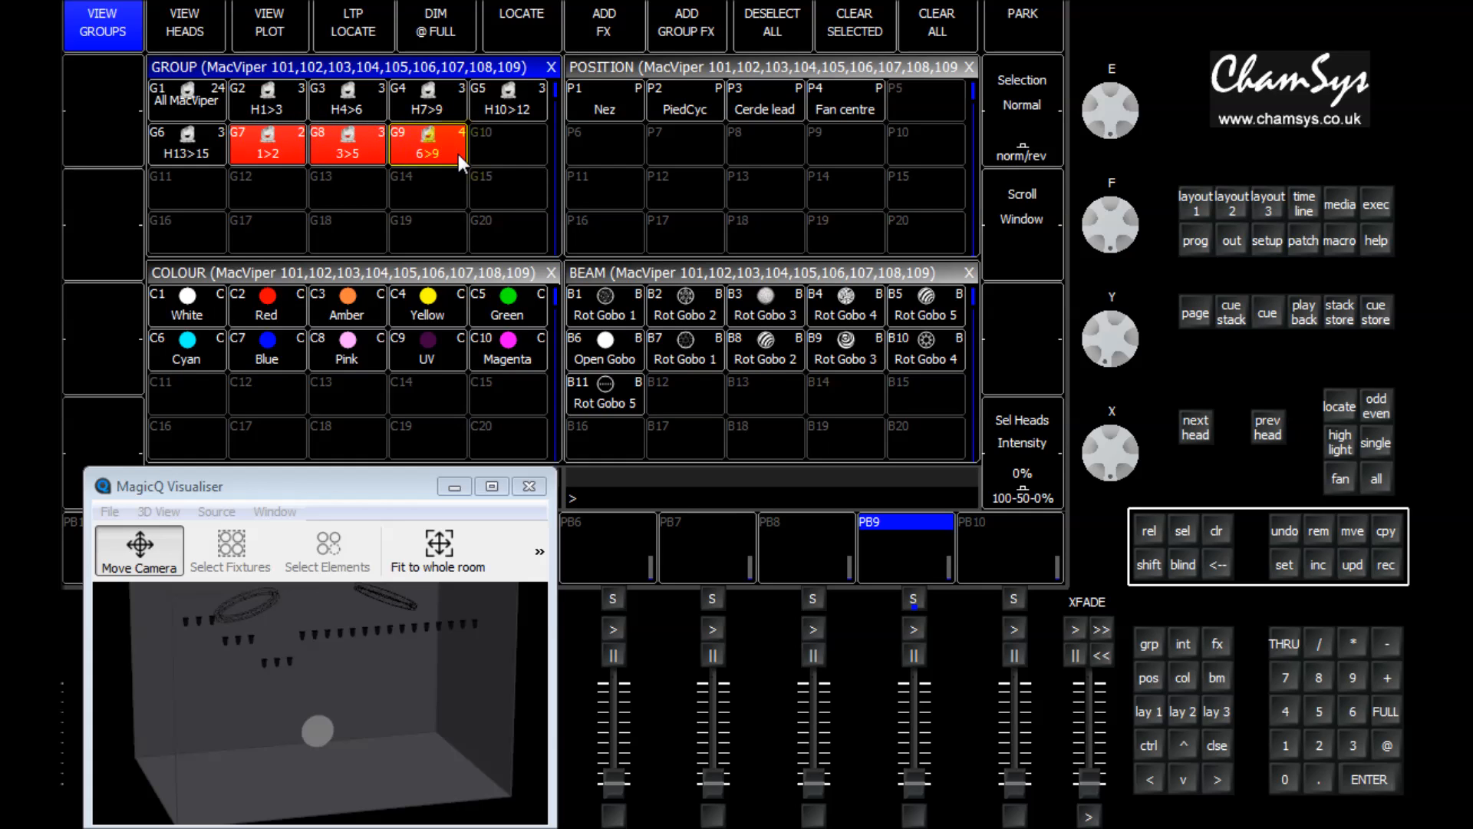
click(442, 12)
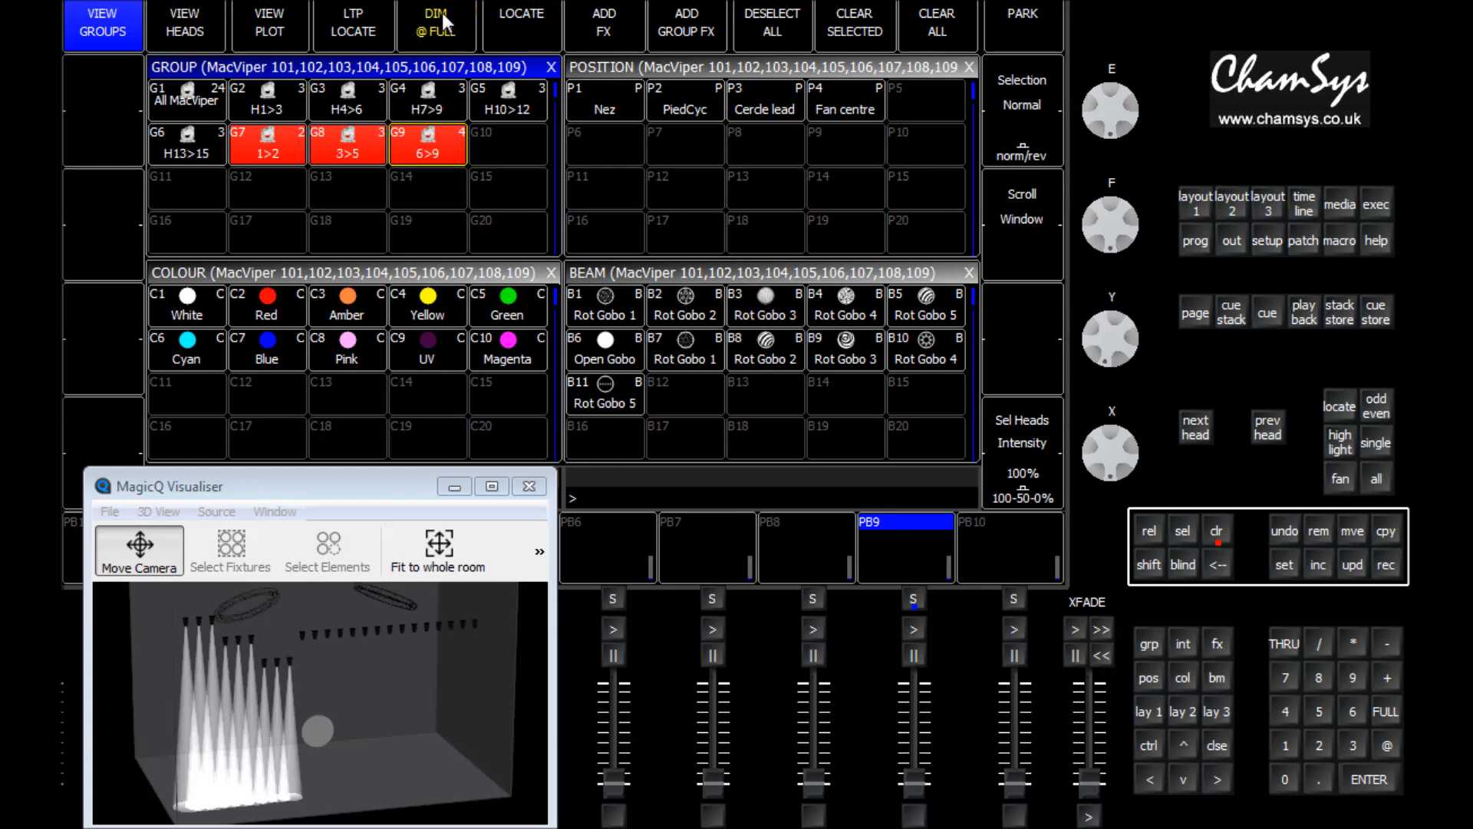
Apply Red with a command-line entry beginning with 3, and Yellow with 3* using the Groups fan type.
click(1353, 745)
click(274, 301)
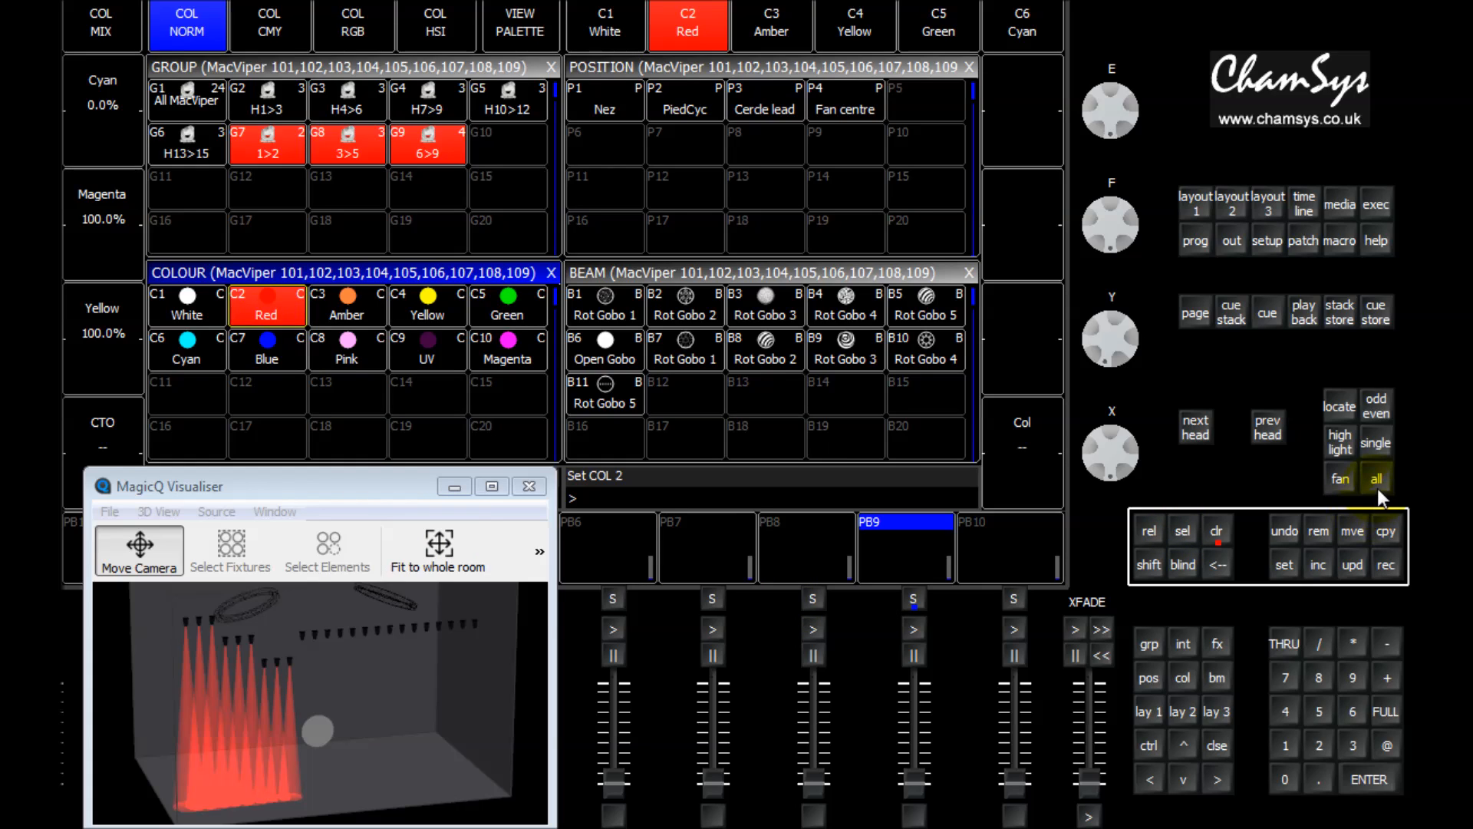
click(1342, 480)
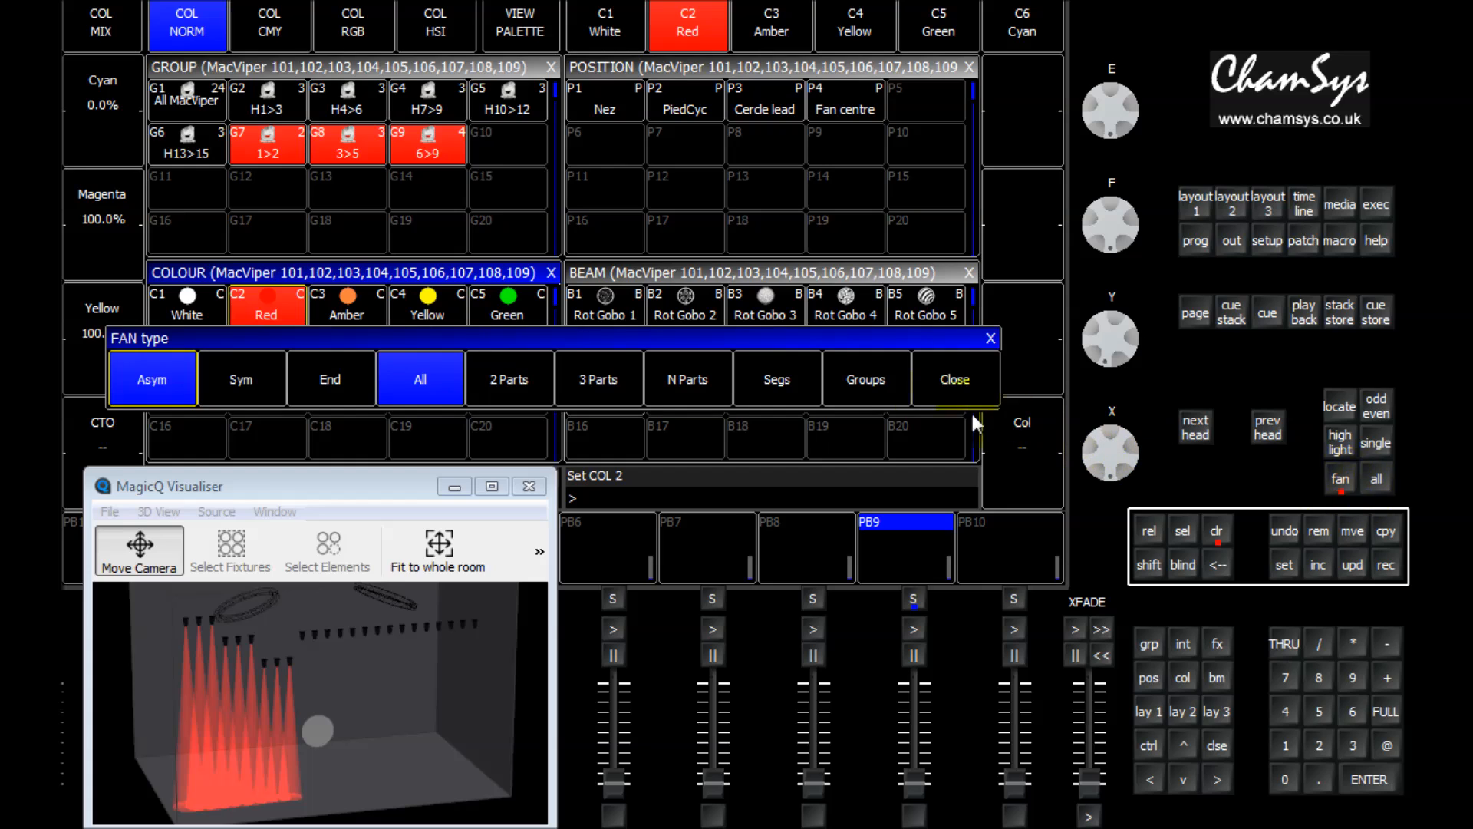
click(867, 387)
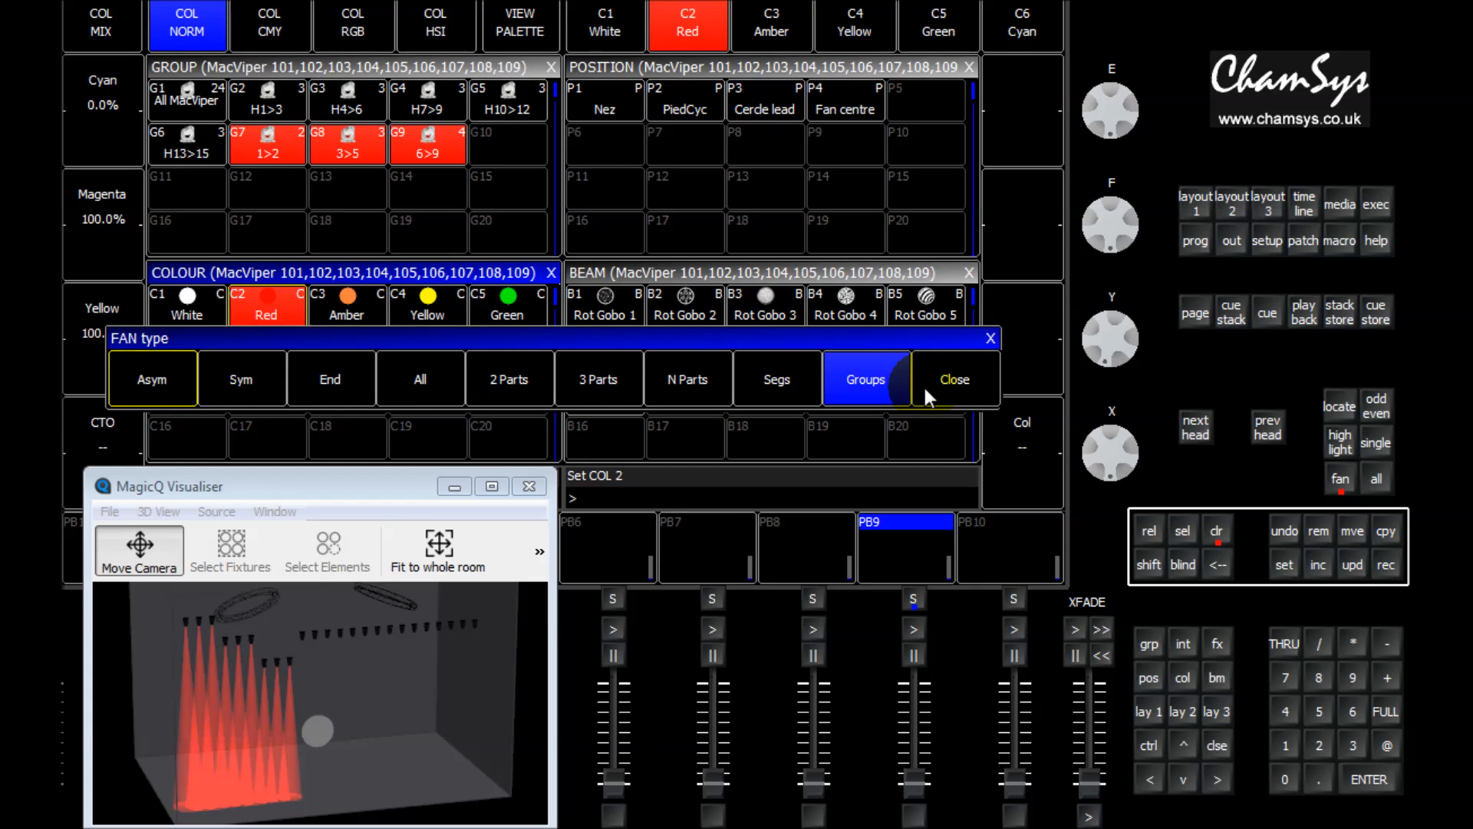
click(944, 372)
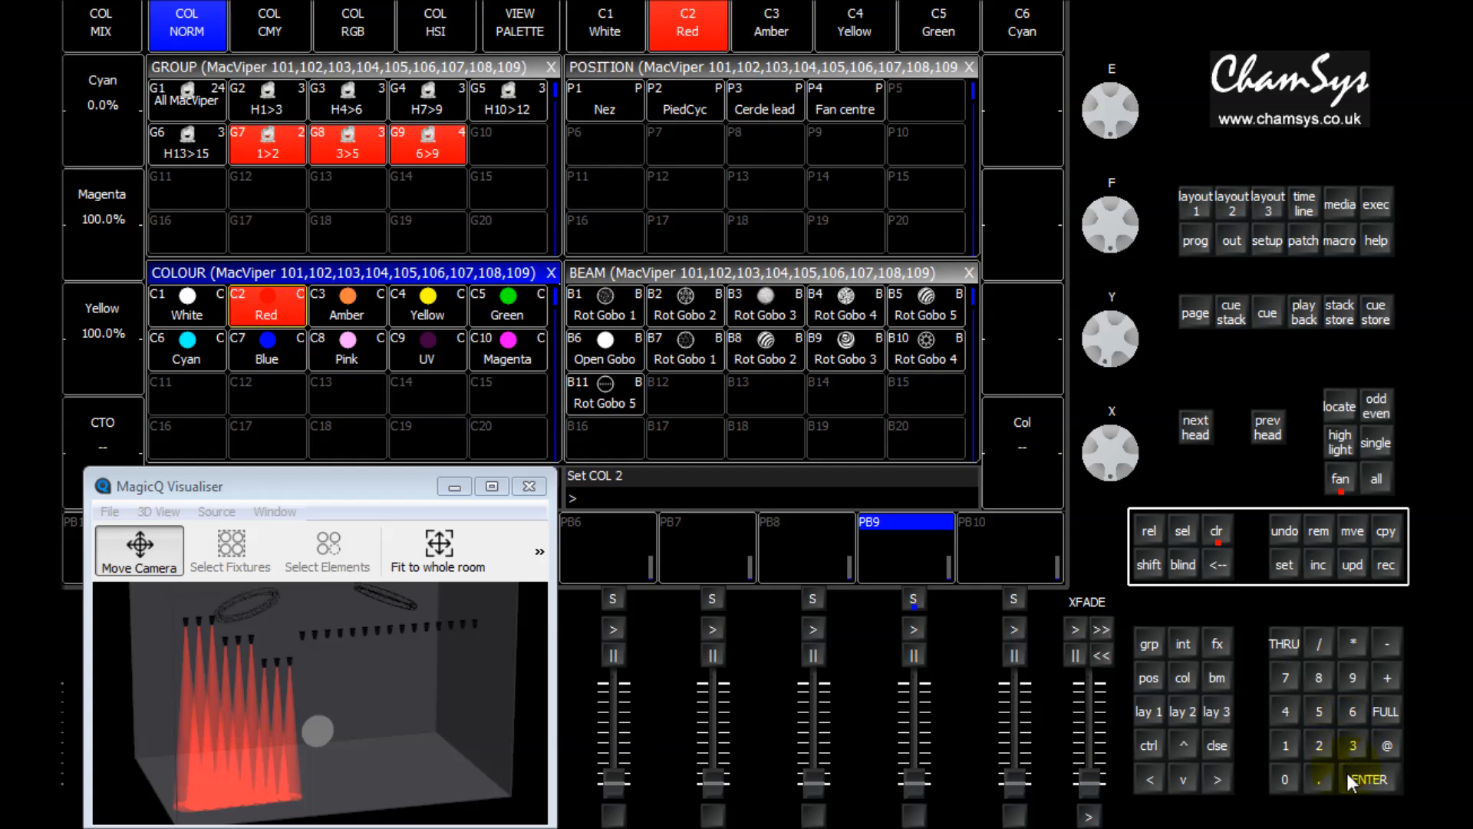
click(1354, 749)
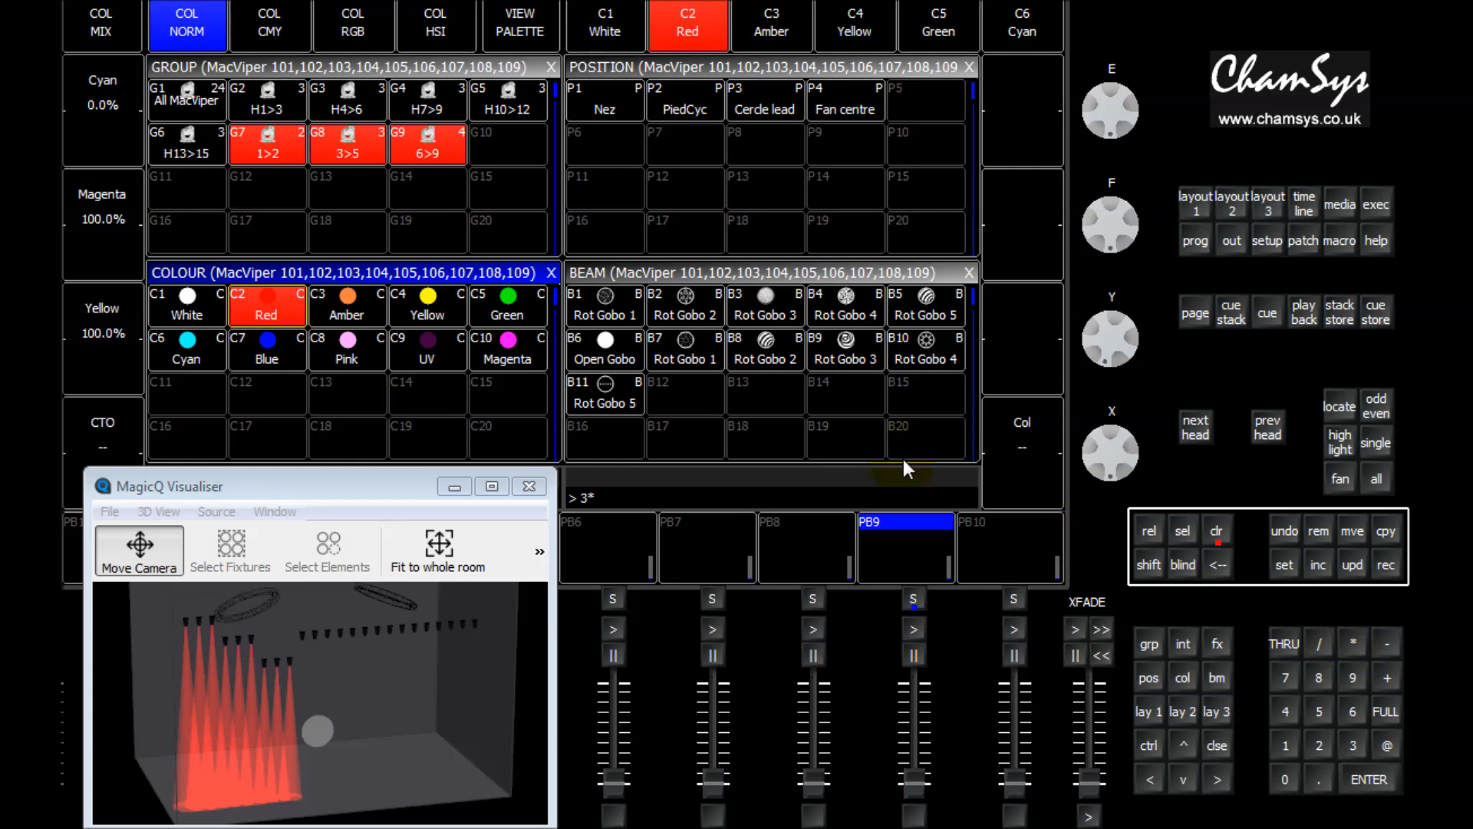
click(435, 301)
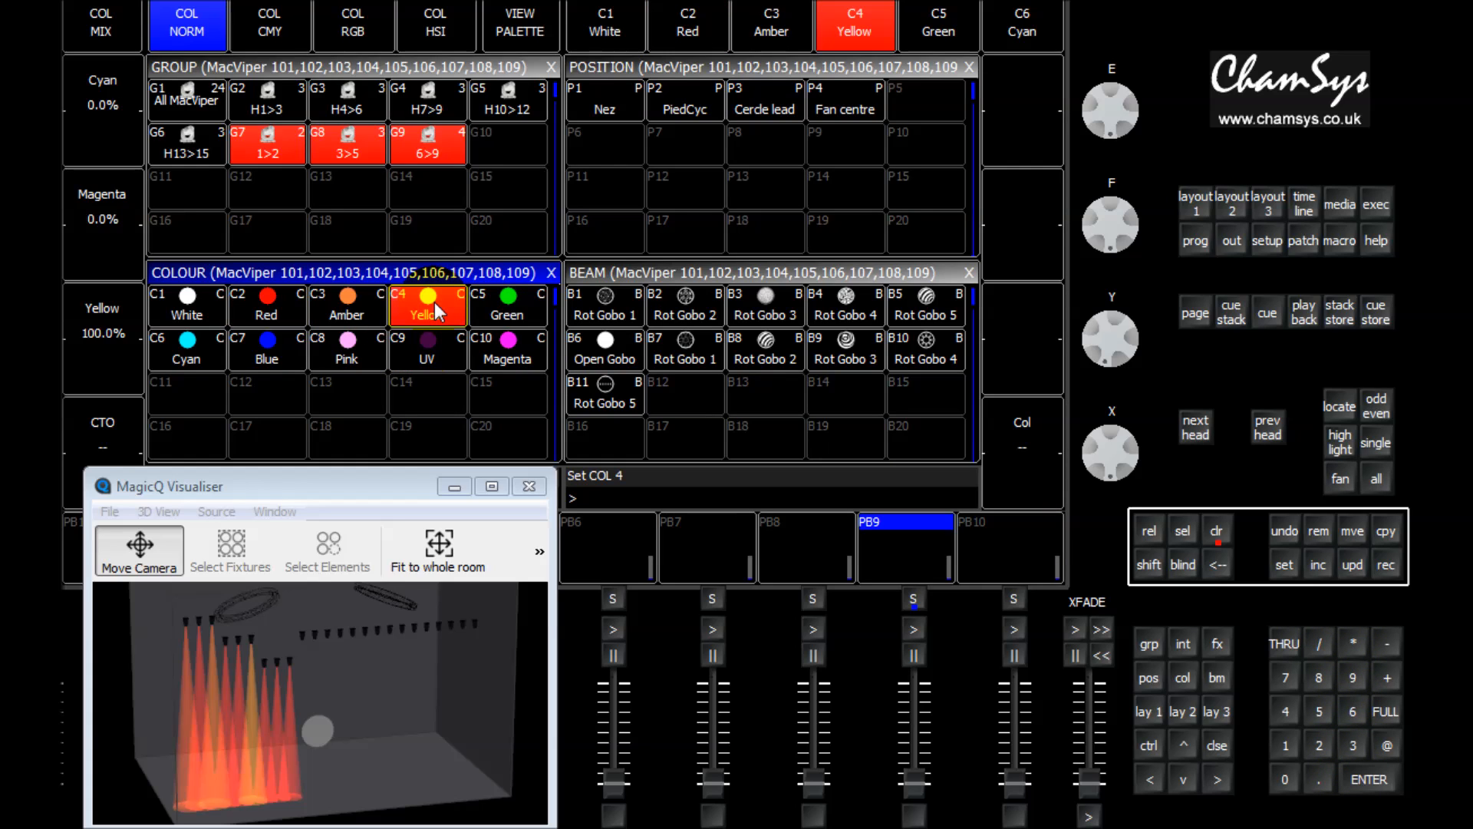
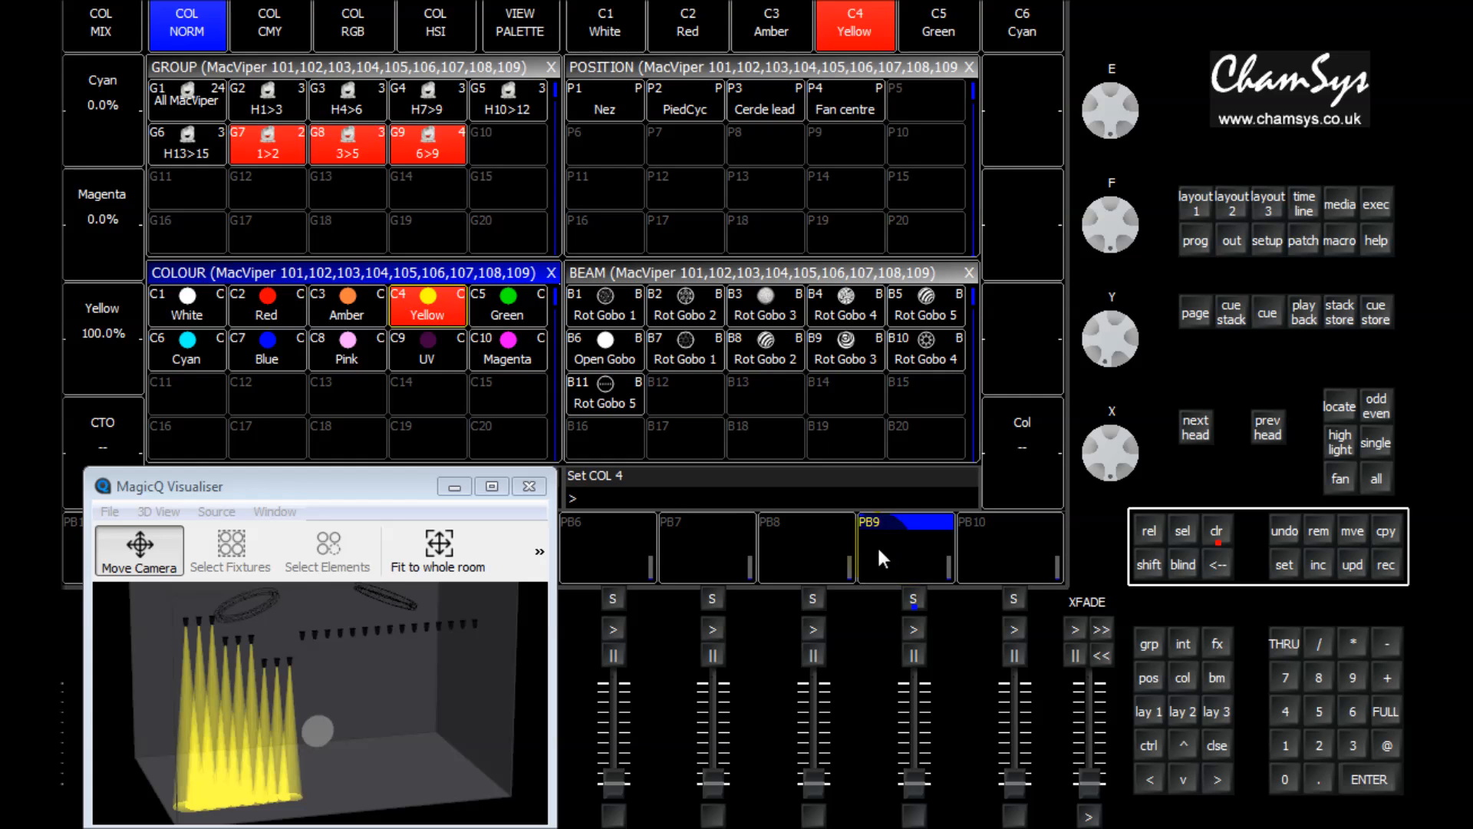
Check the delay and fade times in the programmer, and record the look onto playback PB10.
click(1190, 236)
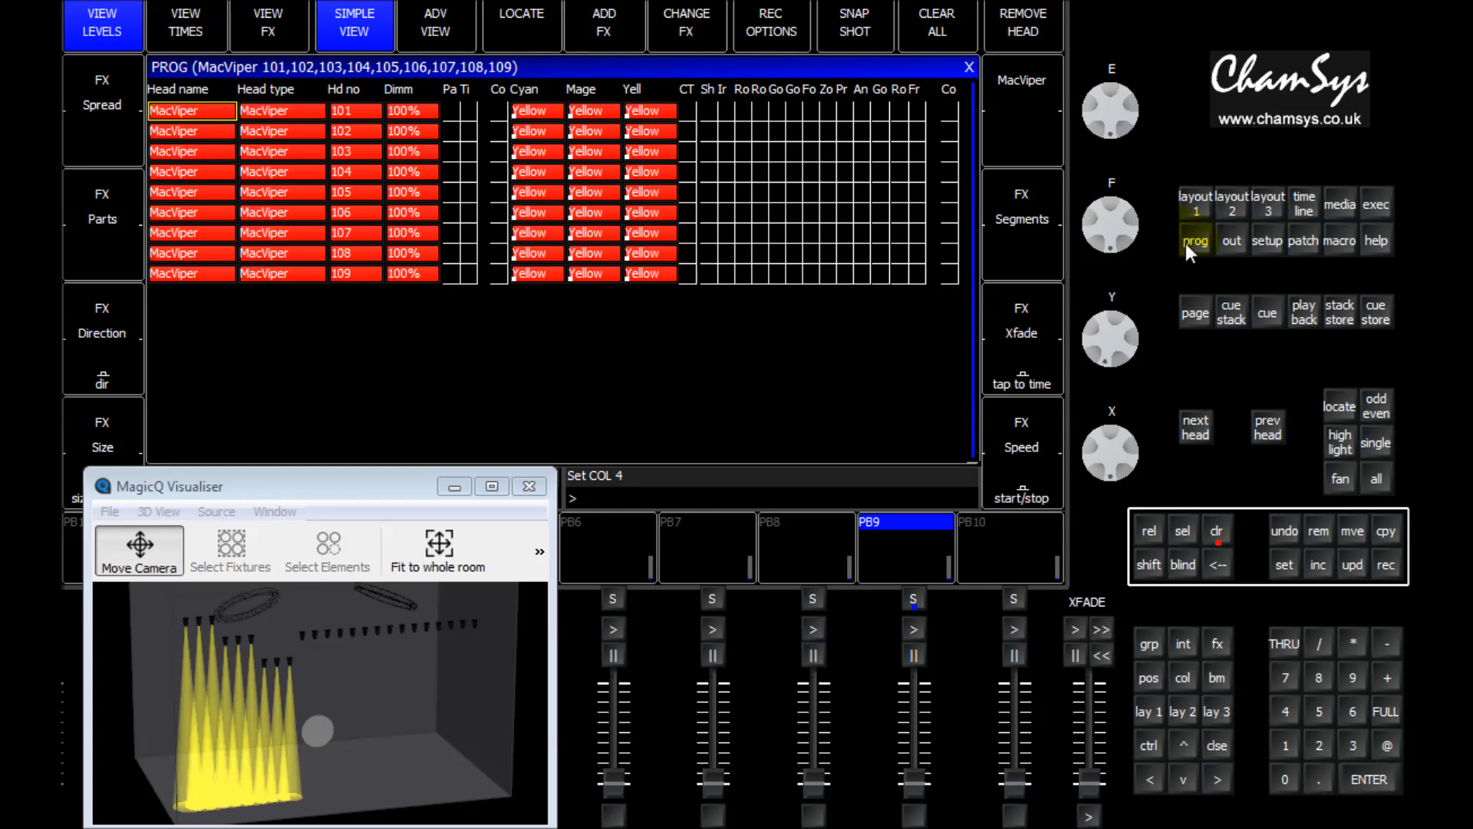
click(189, 24)
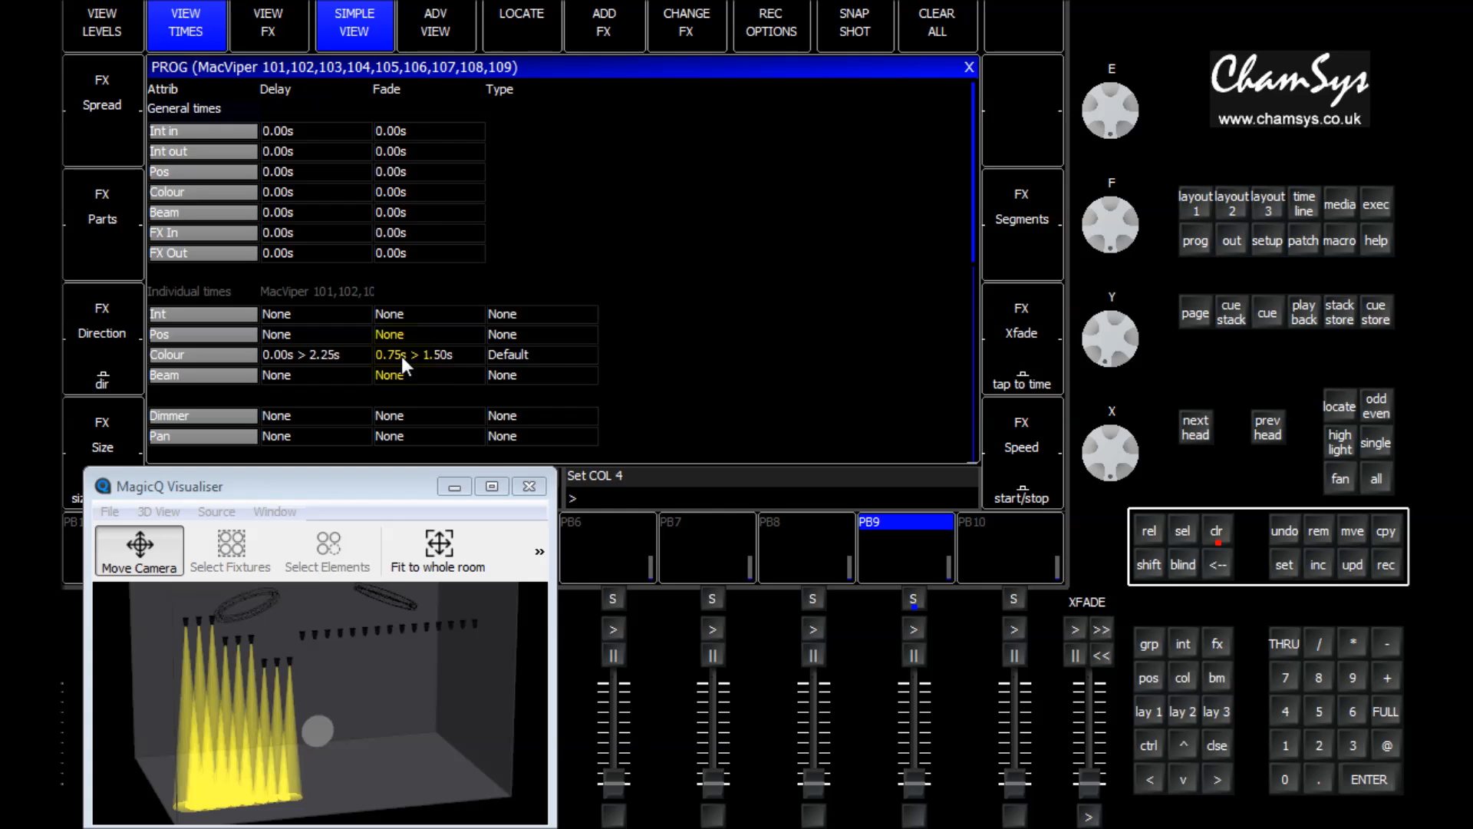
click(1384, 568)
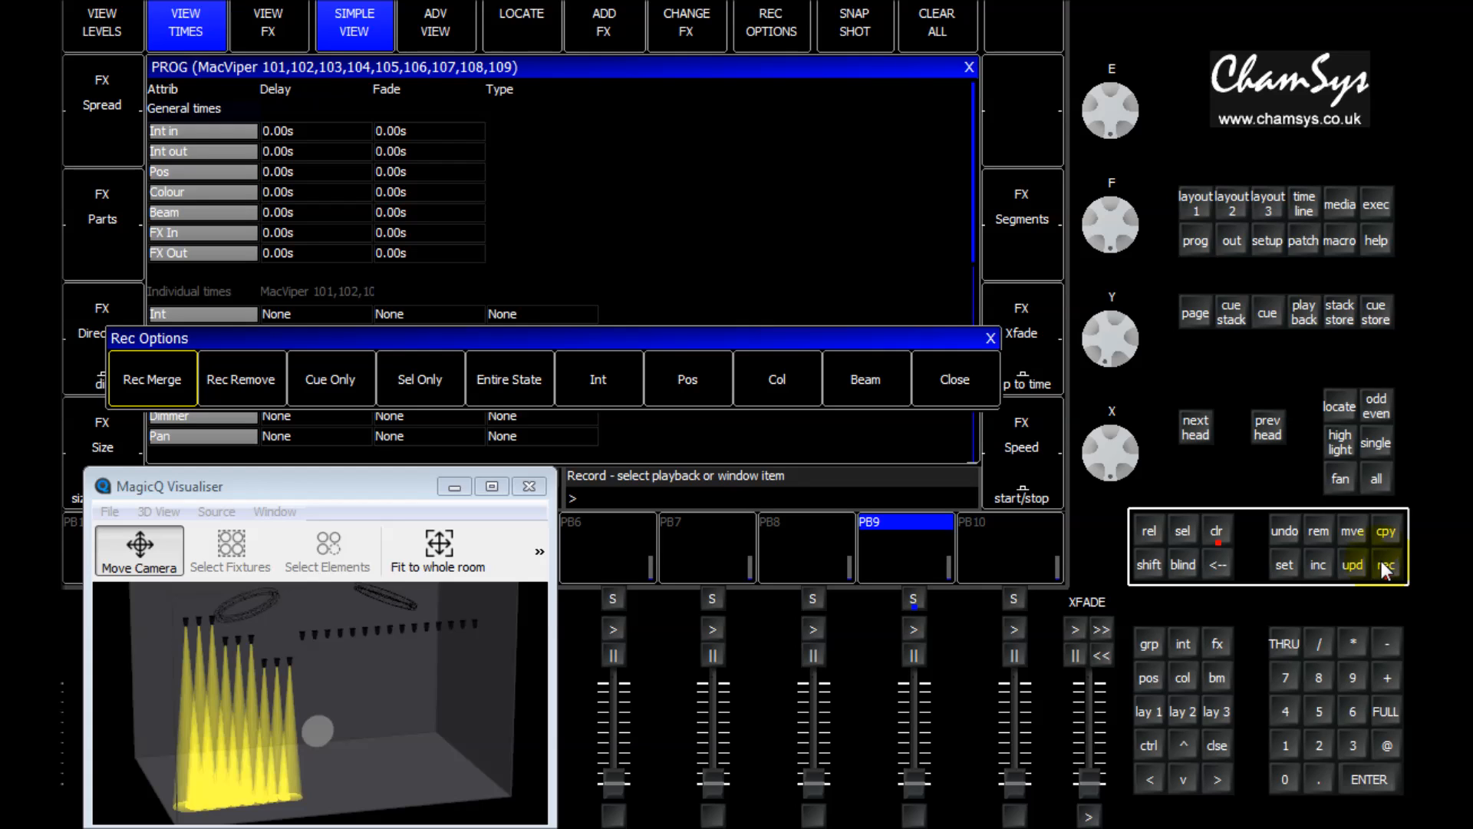
click(1013, 566)
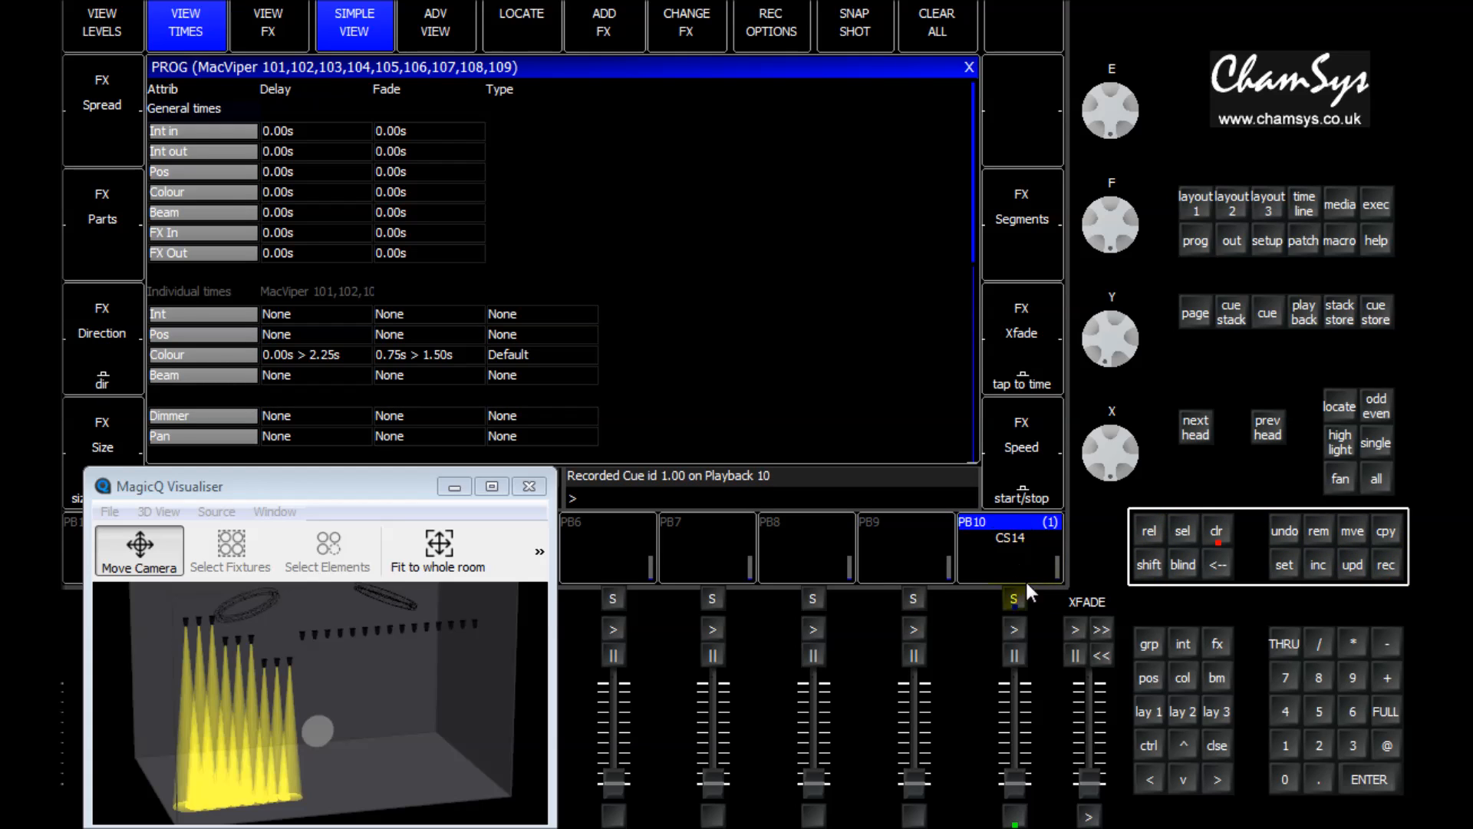
Clear the programmer and raise the PB10 fader to play back the recorded cue, running it a second time.
click(1218, 535)
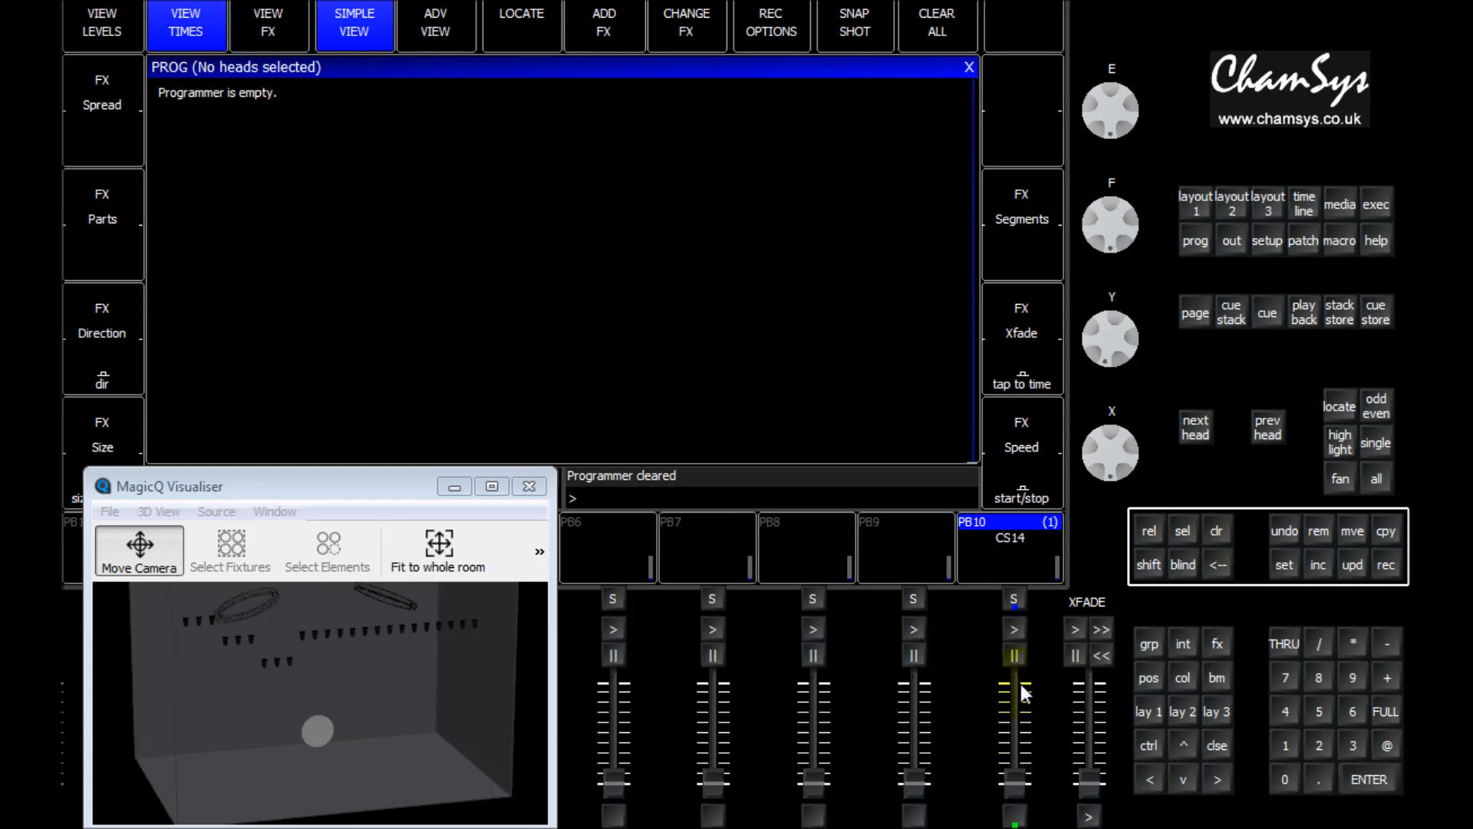
drag(1014, 781, 1004, 635)
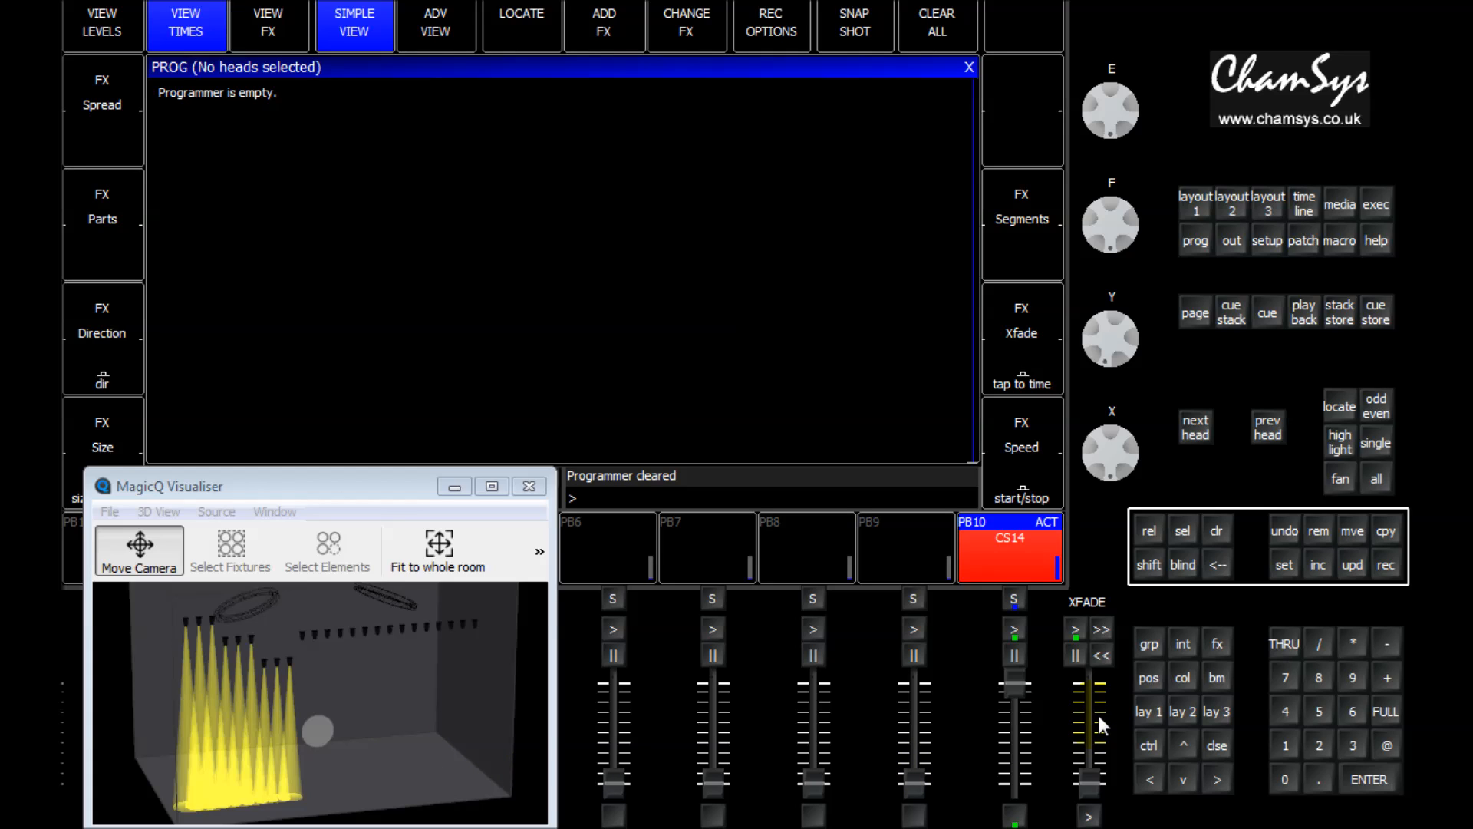
mouse_move(1019, 683)
mouse_down()
mouse_move(1025, 792)
mouse_move(1024, 657)
mouse_up()
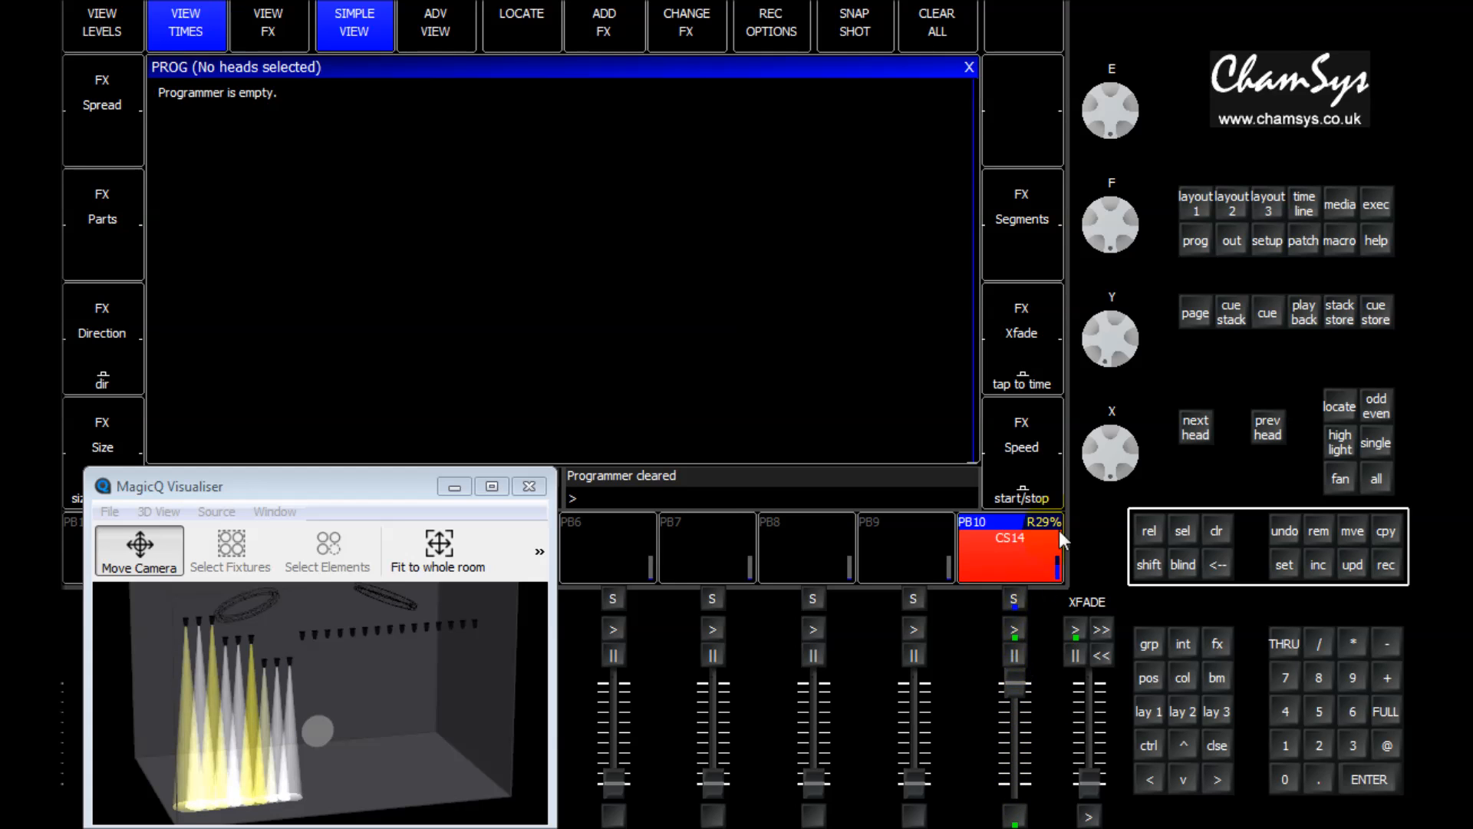
Open the times view of the cue on PB10 and examine its individual Colour delay and fade times.
click(1264, 312)
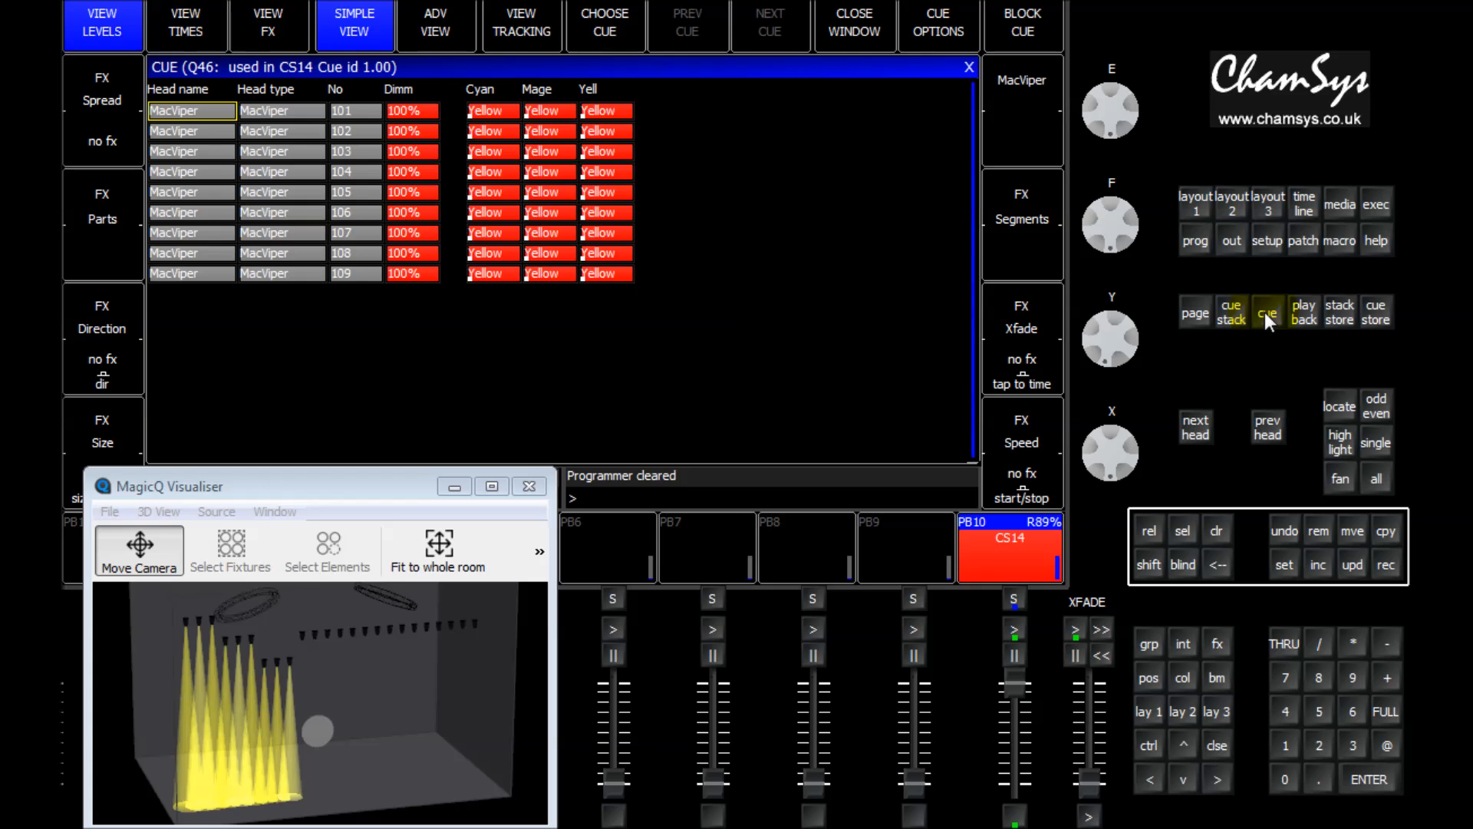
click(186, 23)
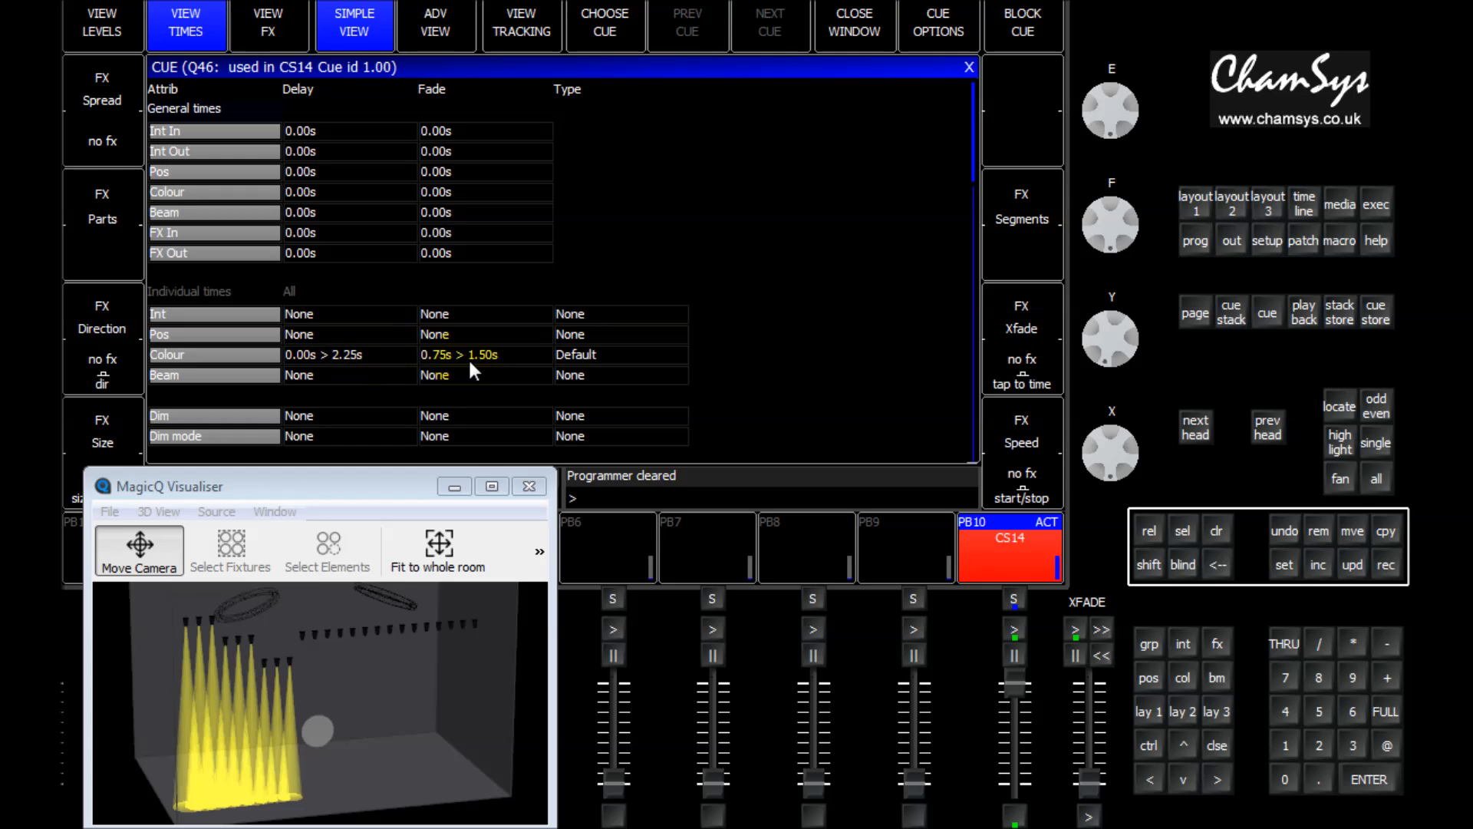
click(351, 358)
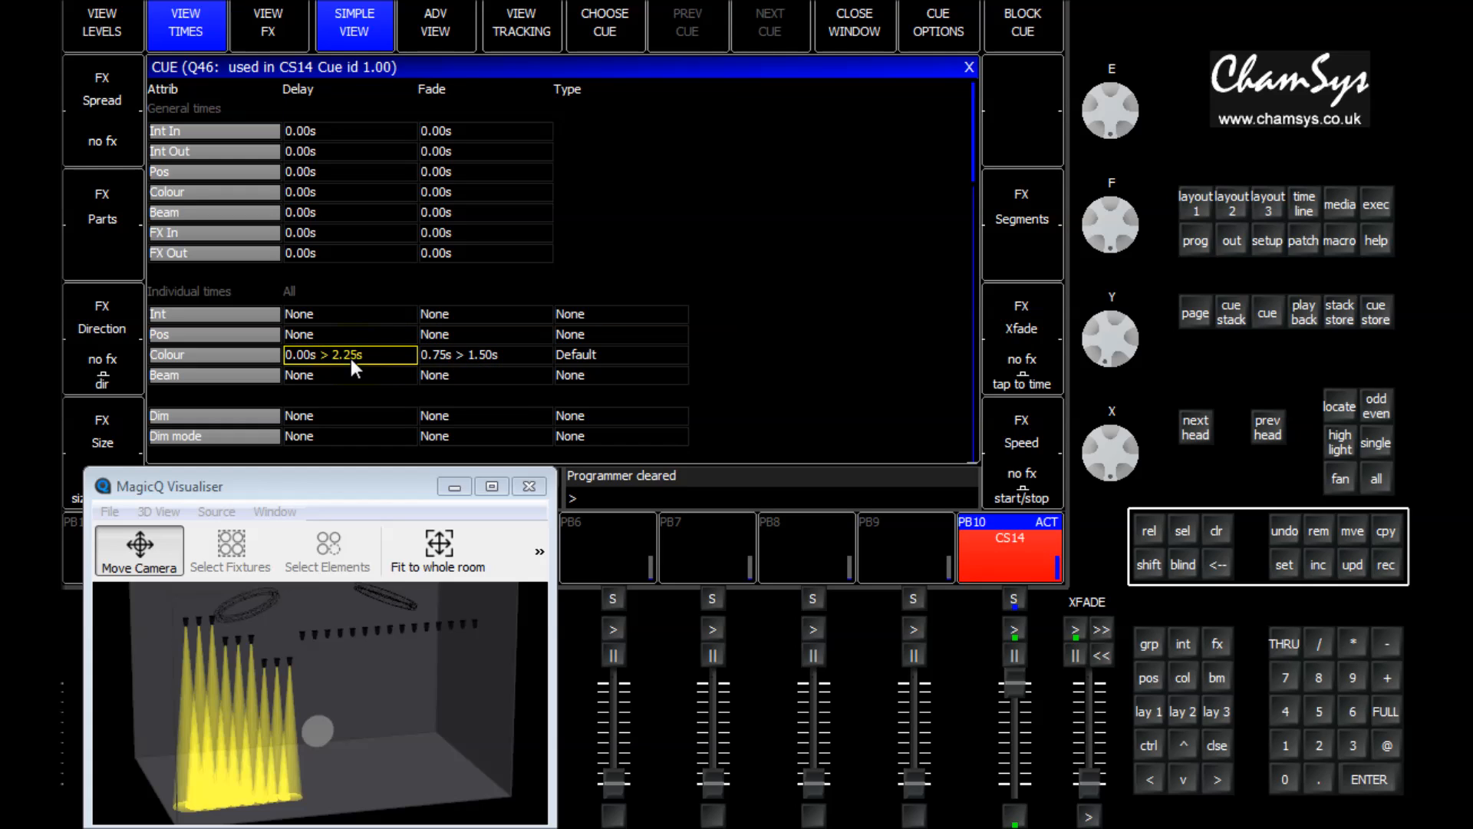
click(473, 353)
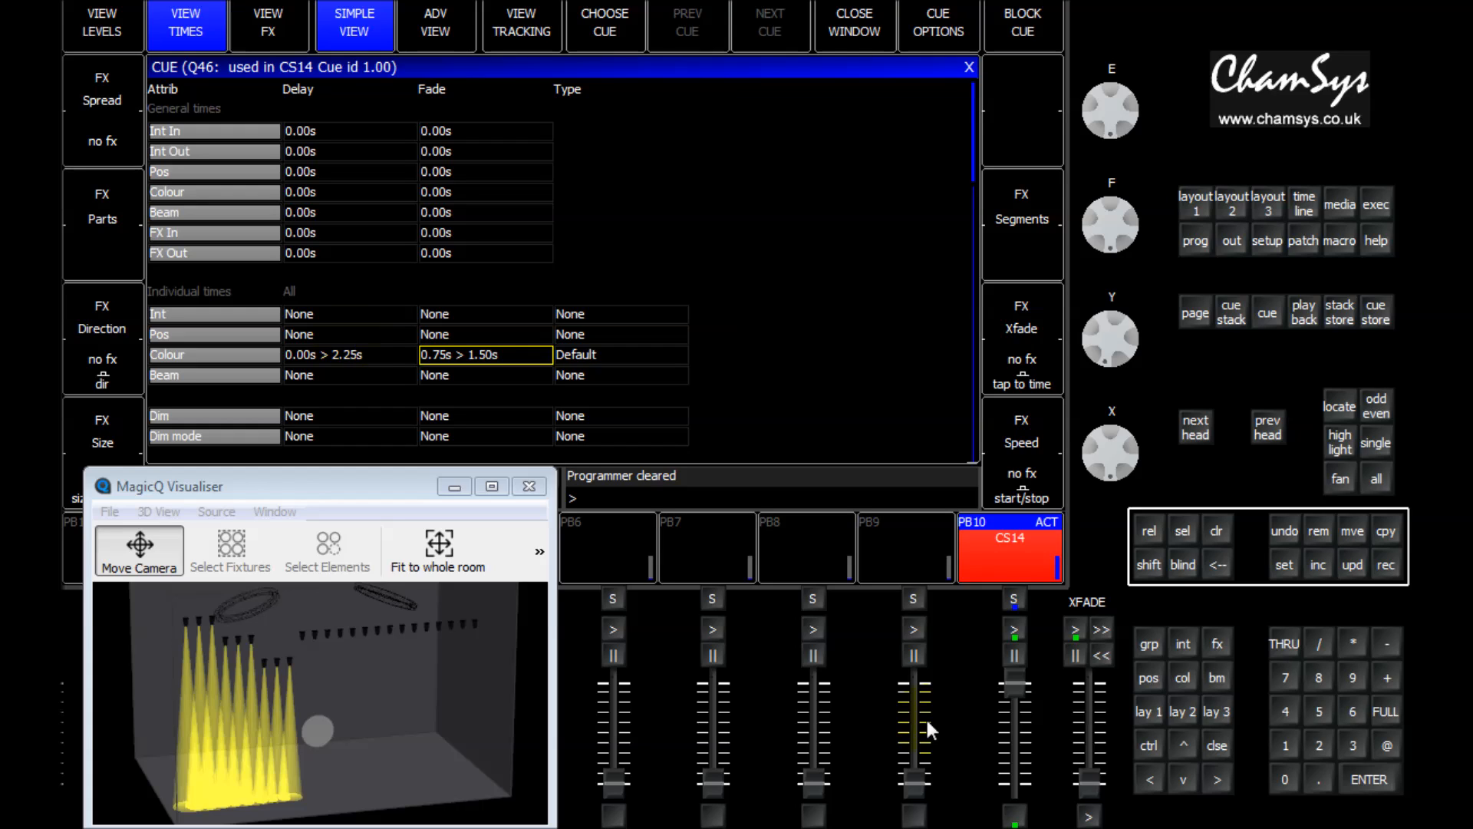
click(1285, 745)
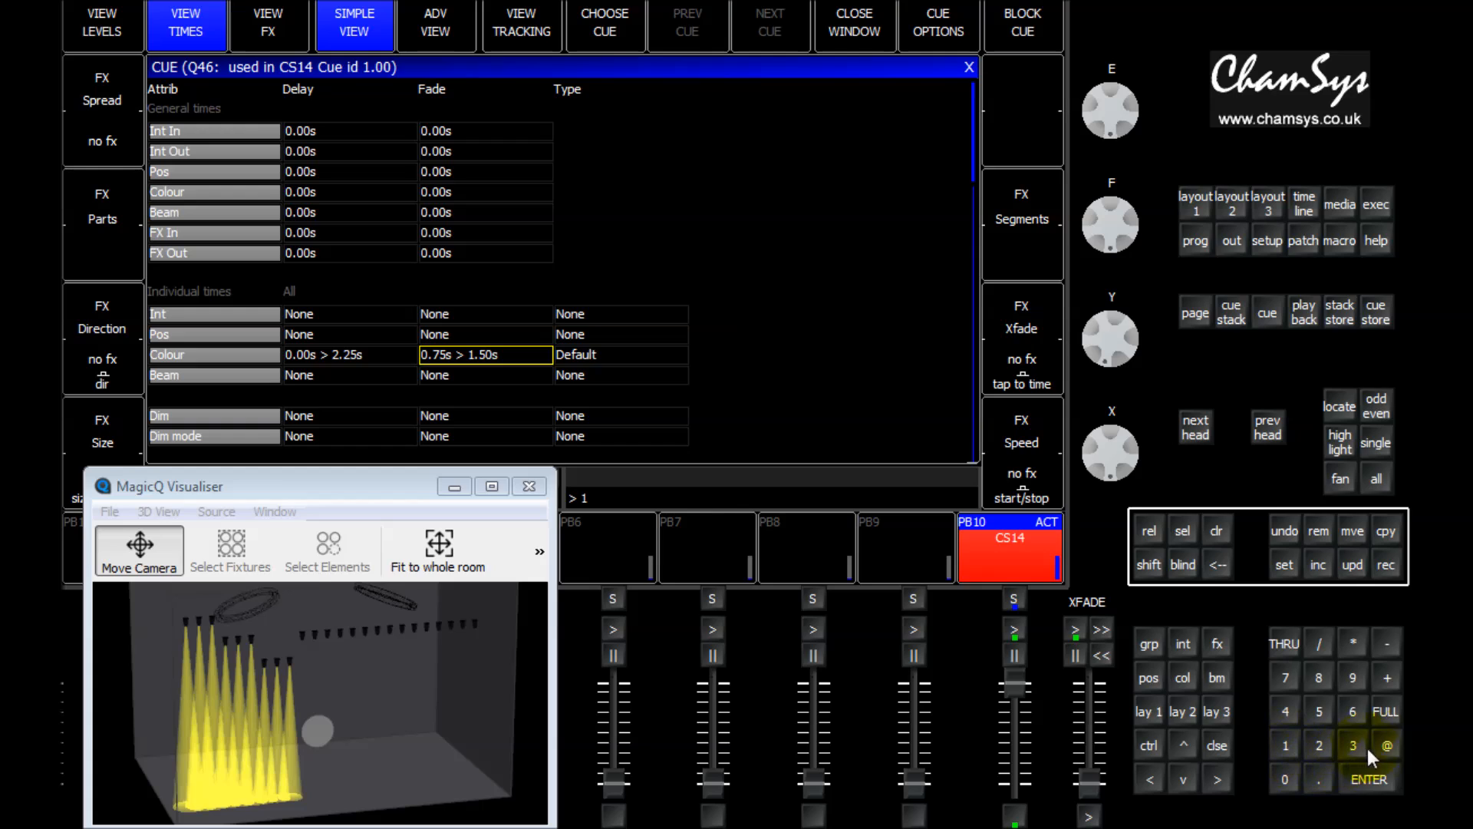
key(Return)
click(1386, 745)
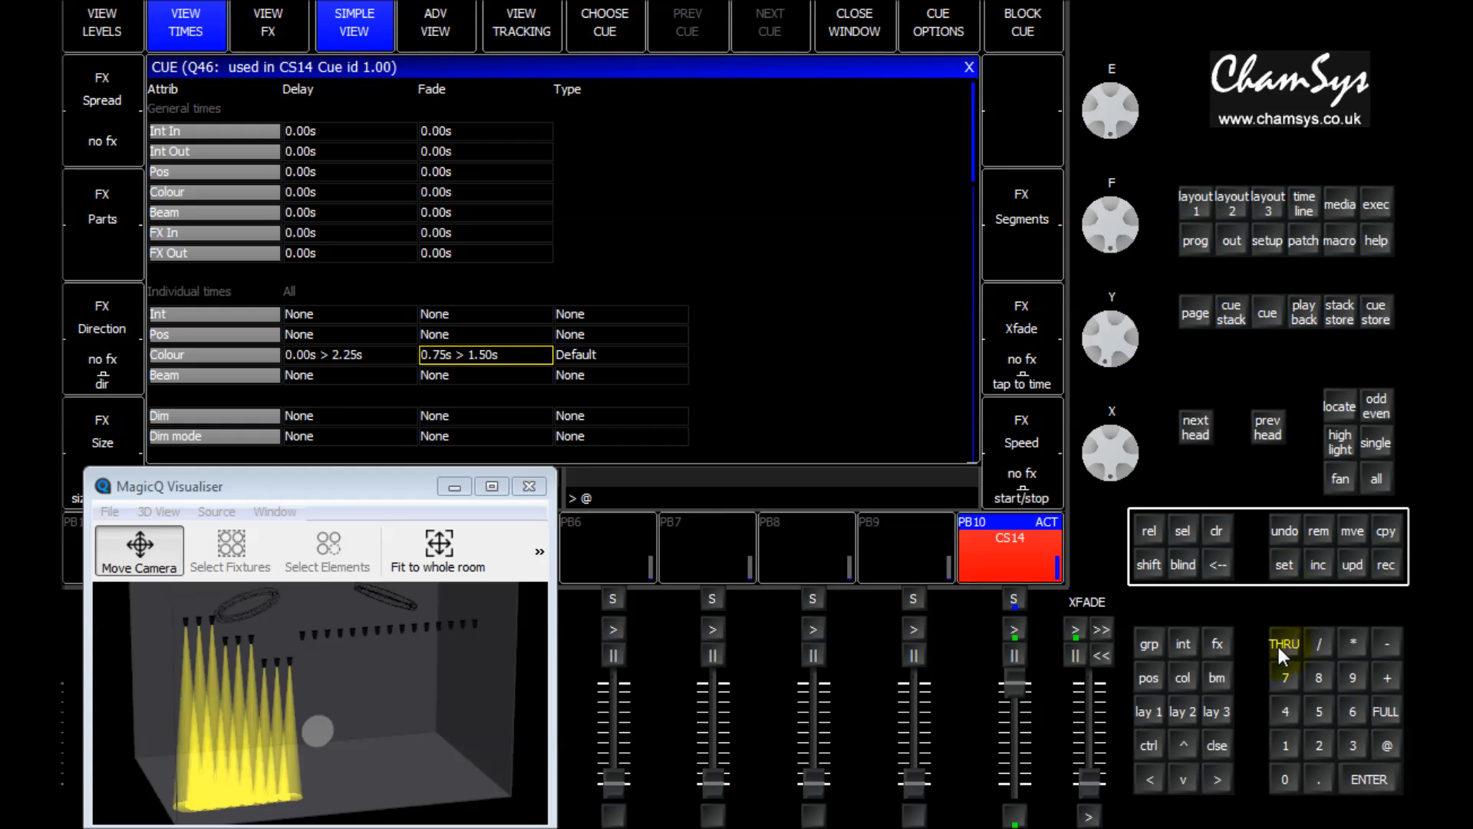
click(1219, 566)
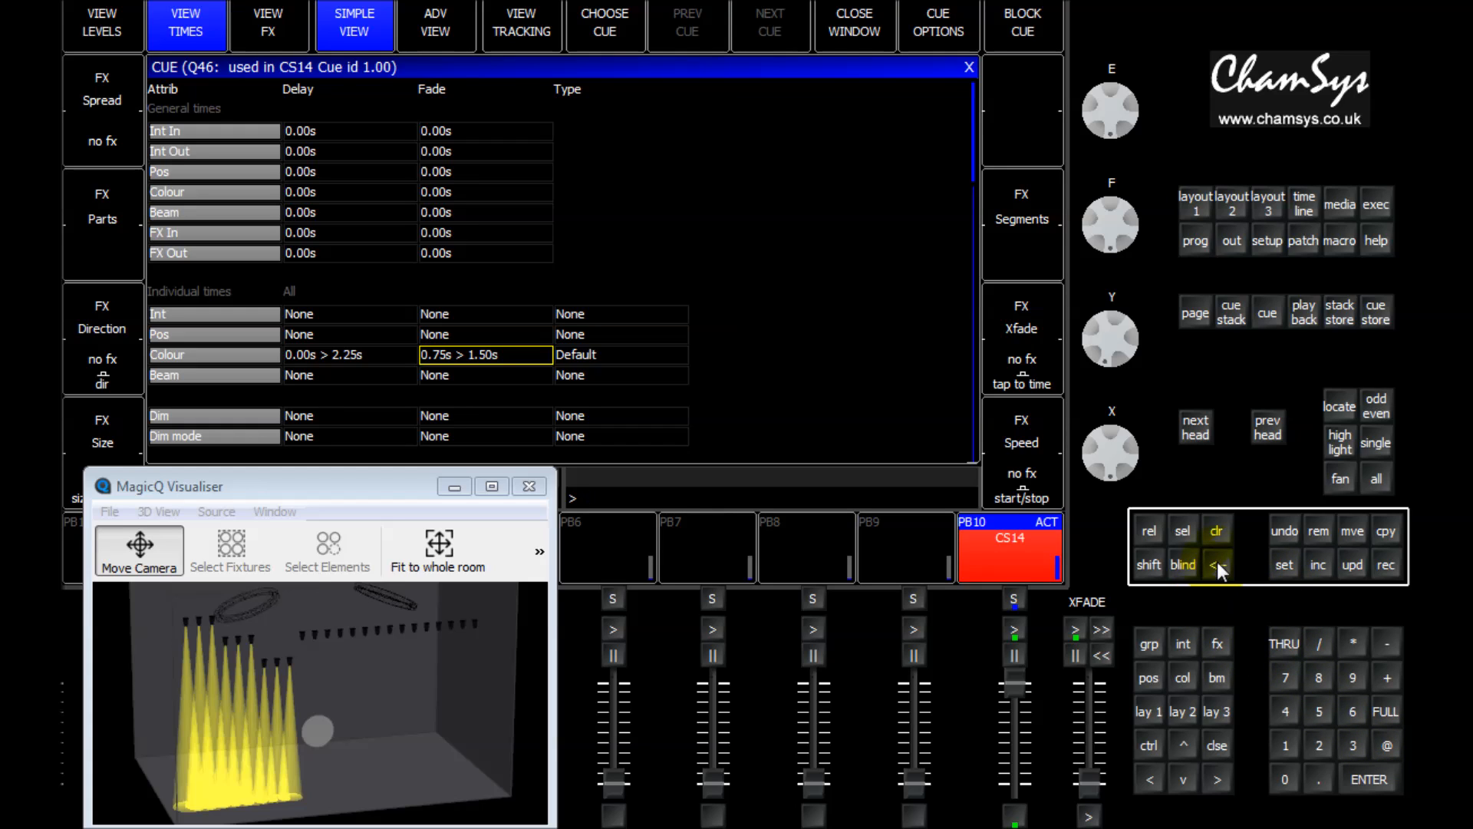
Select only head 101 from the command line with 101@@ to show its individual cue times.
click(1286, 773)
click(1286, 746)
double_click(1388, 740)
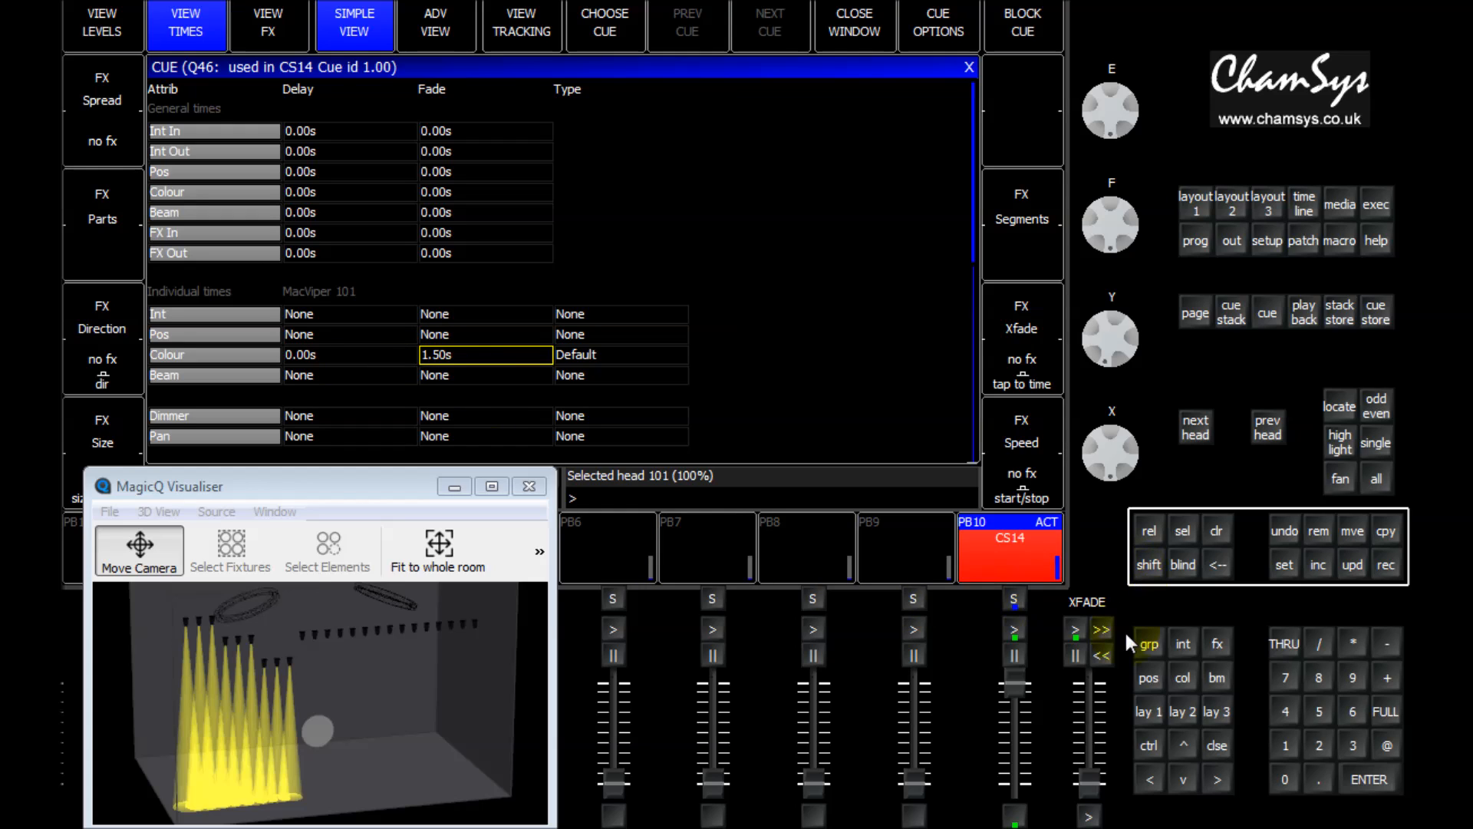
Step through the following heads one at a time up to head 115, checking each head's individual Colour delay and fade.
click(1202, 427)
click(1202, 434)
click(1201, 434)
click(1202, 434)
click(1202, 428)
click(1202, 427)
click(1201, 427)
click(1202, 427)
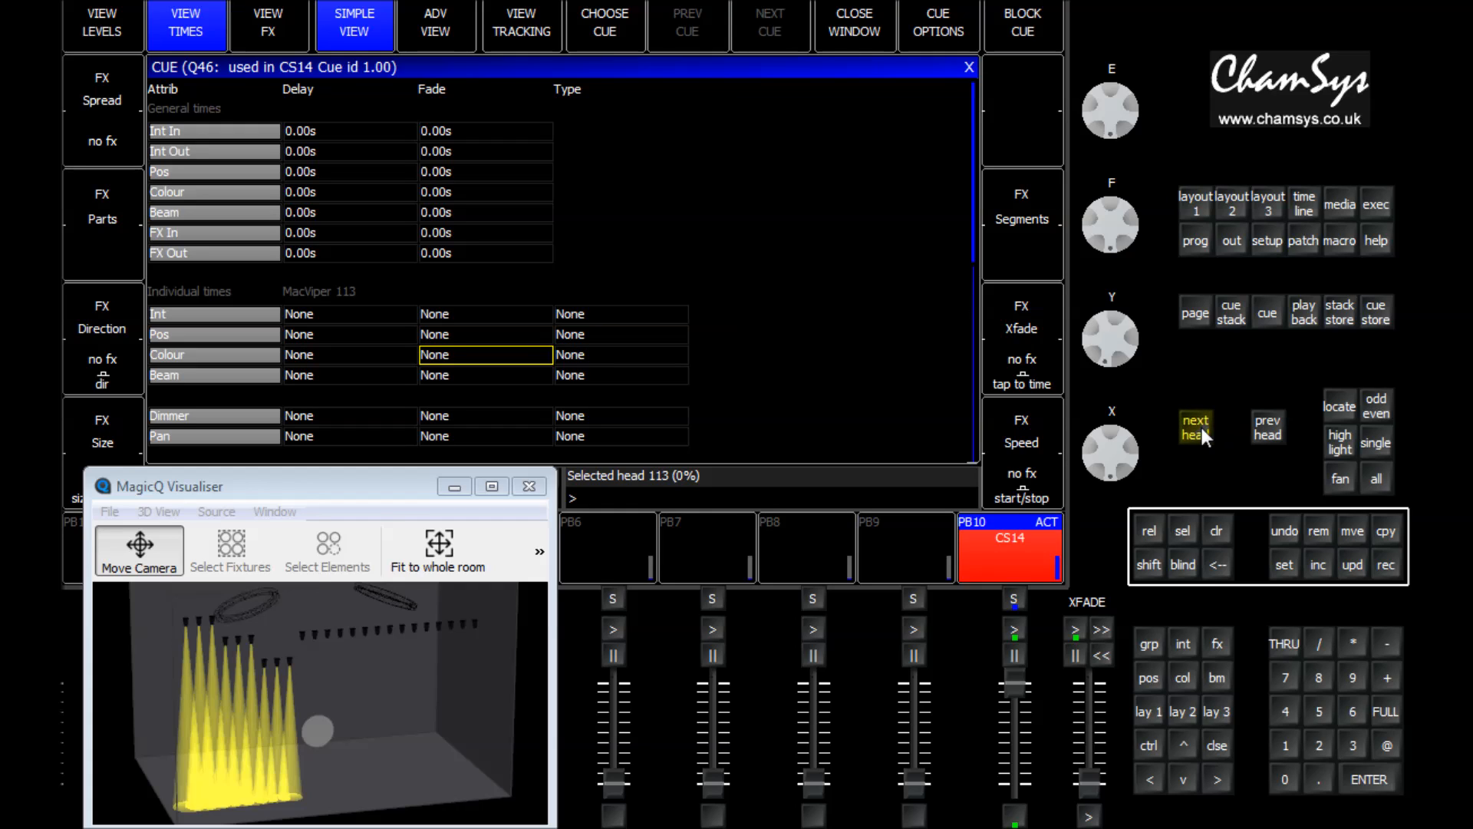
click(1202, 426)
click(1200, 432)
click(1387, 435)
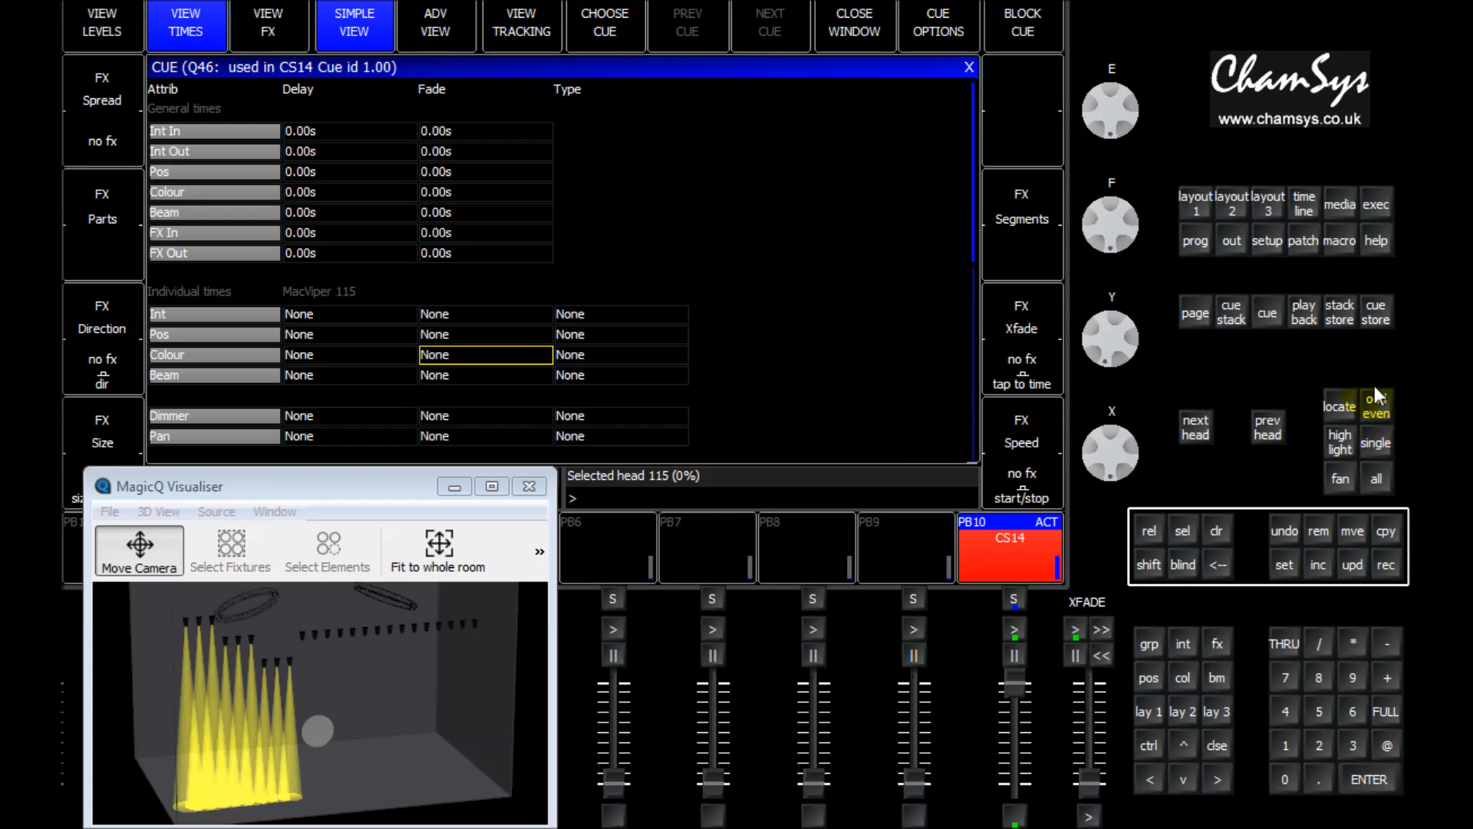